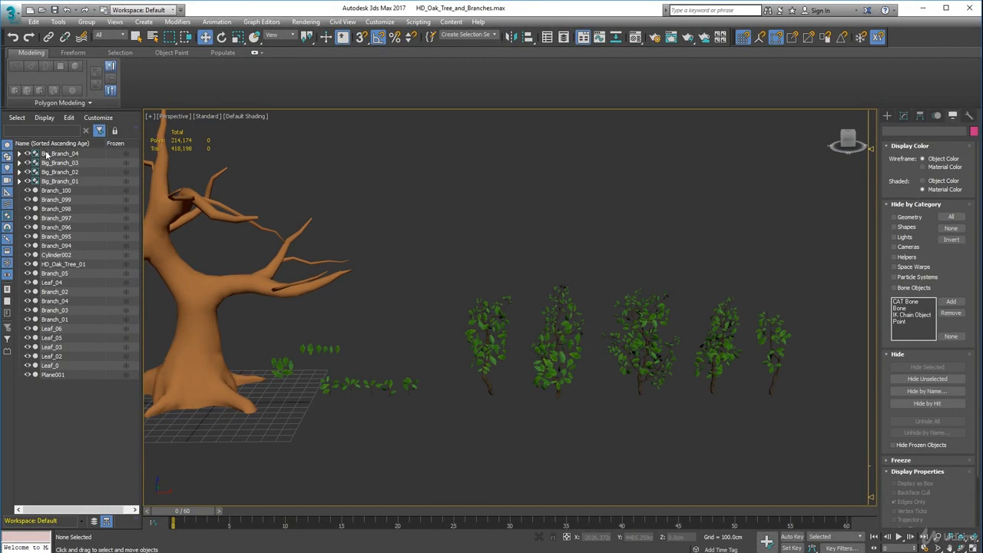
Select the Big_Branch_01 group and turn on edged faces in the perspective viewport.
scroll(499, 398, "up", 3)
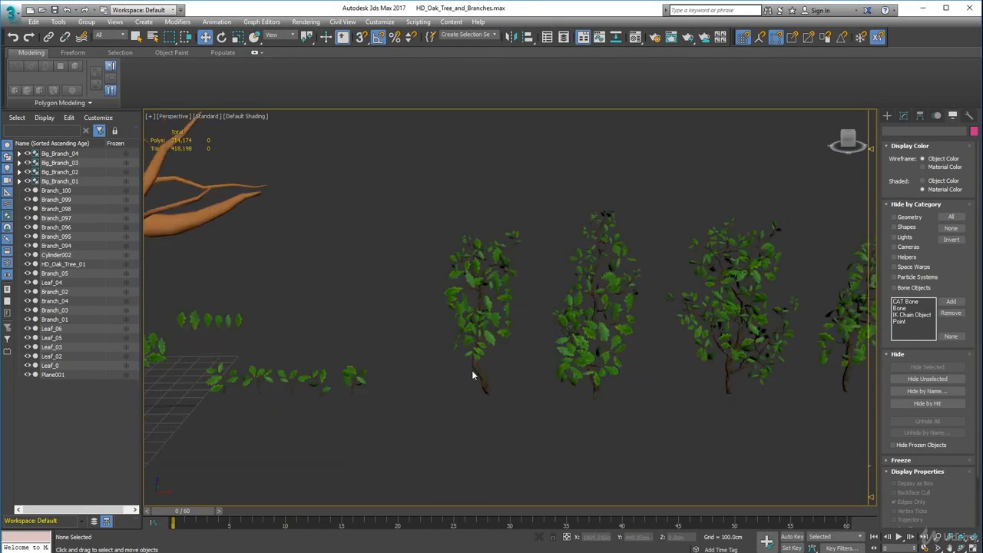
left_click(477, 370)
left_click_drag(481, 259, 485, 231)
left_click_drag(484, 279, 479, 331)
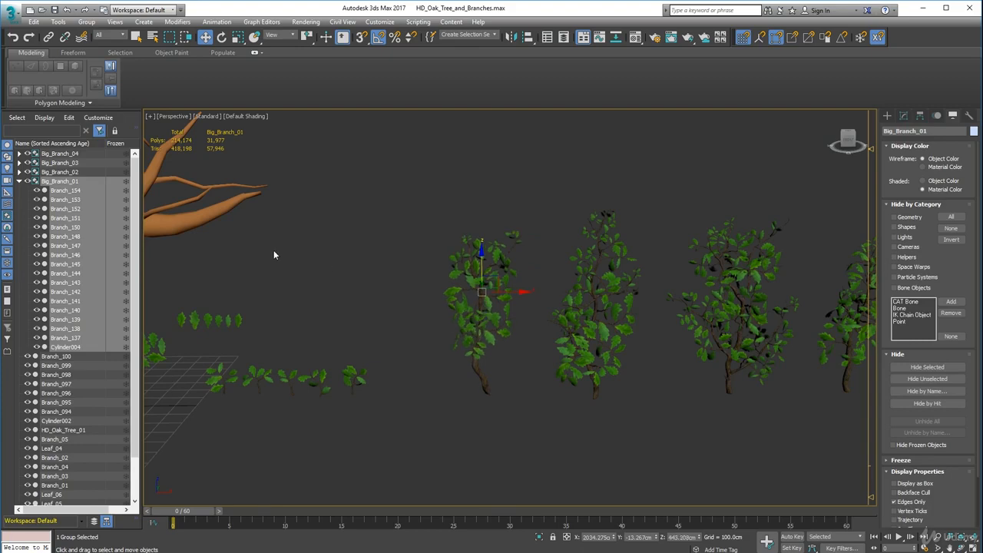
scroll(273, 263, "down", 1)
left_click(246, 116)
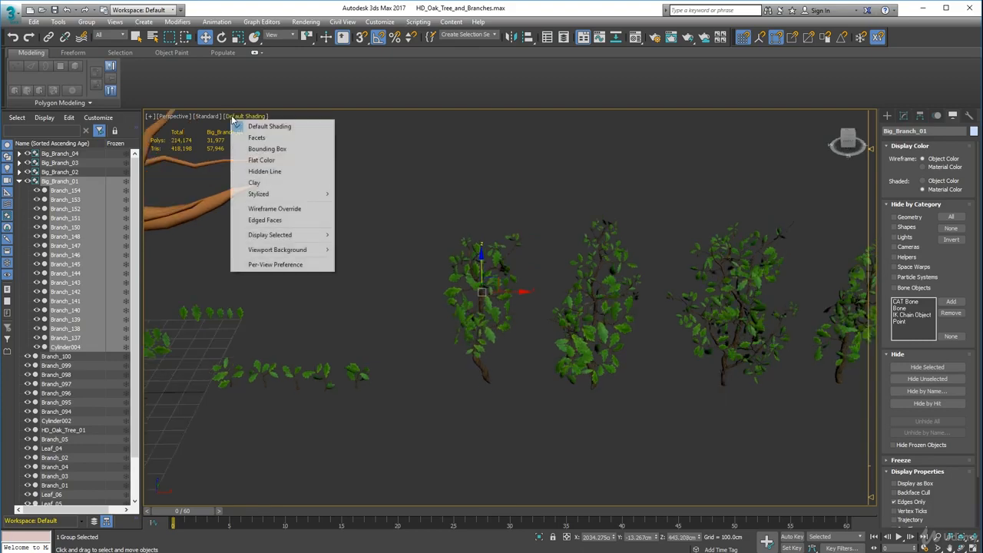
left_click(265, 220)
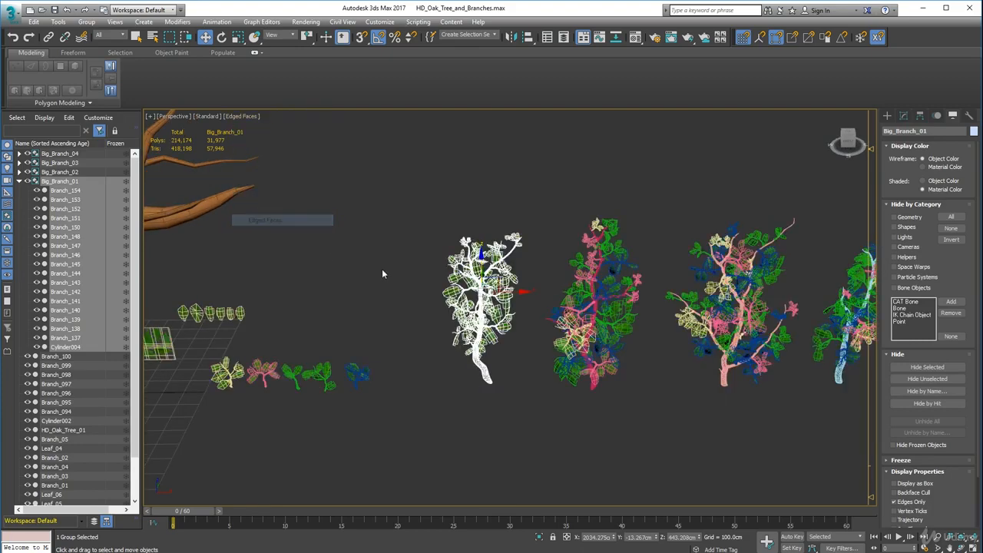
middle_click_drag(381, 263, 392, 296)
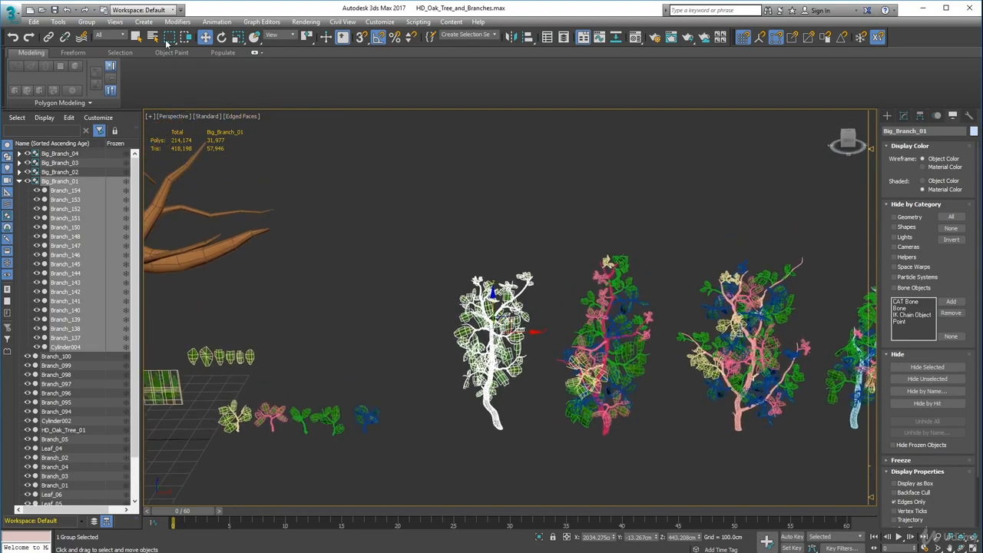
Open the Big_Branch_01 group, try moving its twig Branch_150 upward, and undo the move.
left_click(86, 22)
left_click(97, 60)
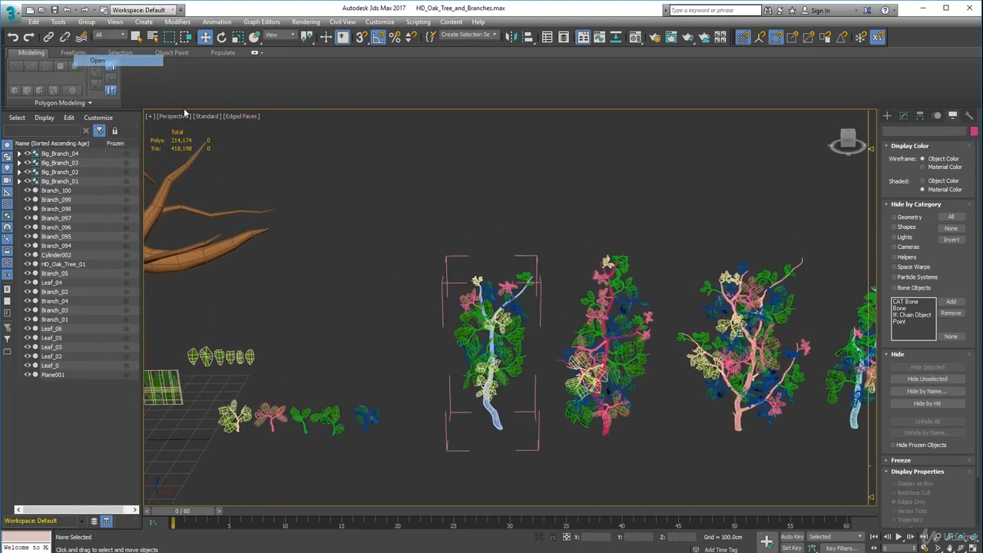
left_click(470, 344)
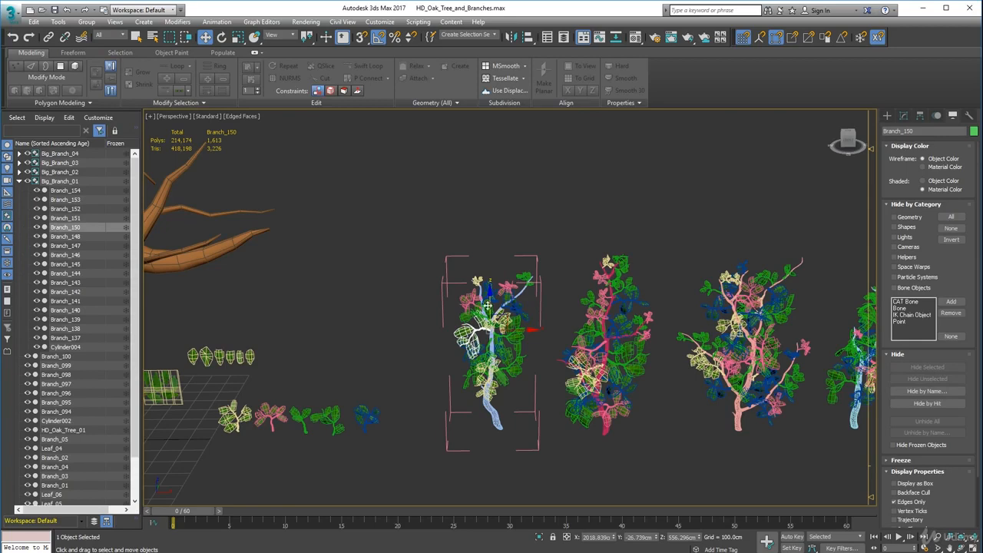
left_click_drag(490, 294, 499, 193)
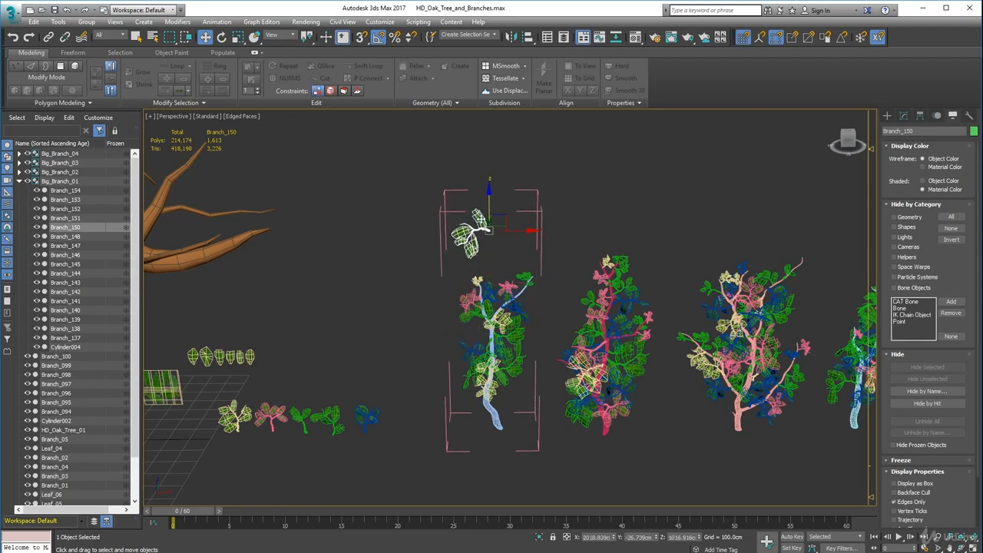
key("ctrl+z")
scroll(452, 349, "up", 3)
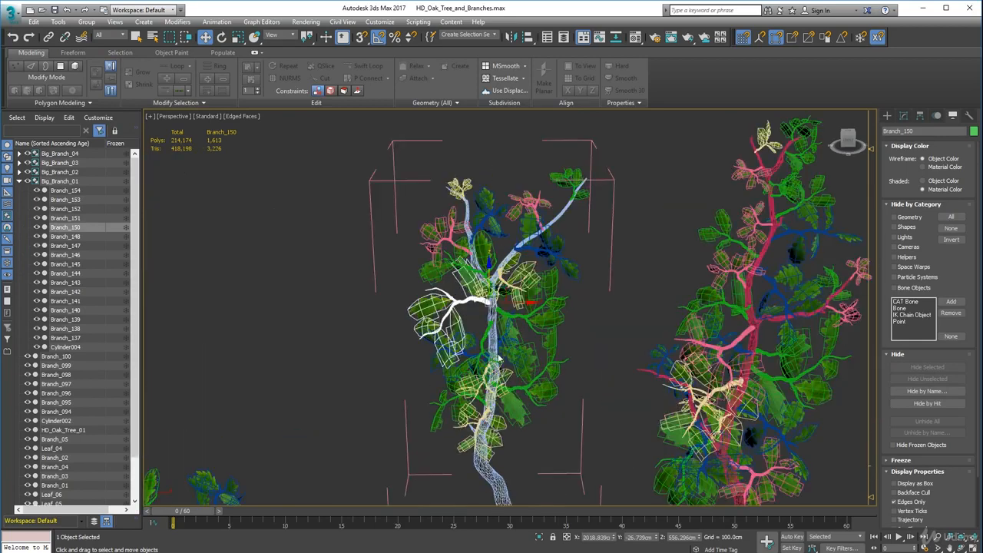
middle_click_drag(499, 357, 498, 273, "alt")
middle_click_drag(459, 383, 468, 399)
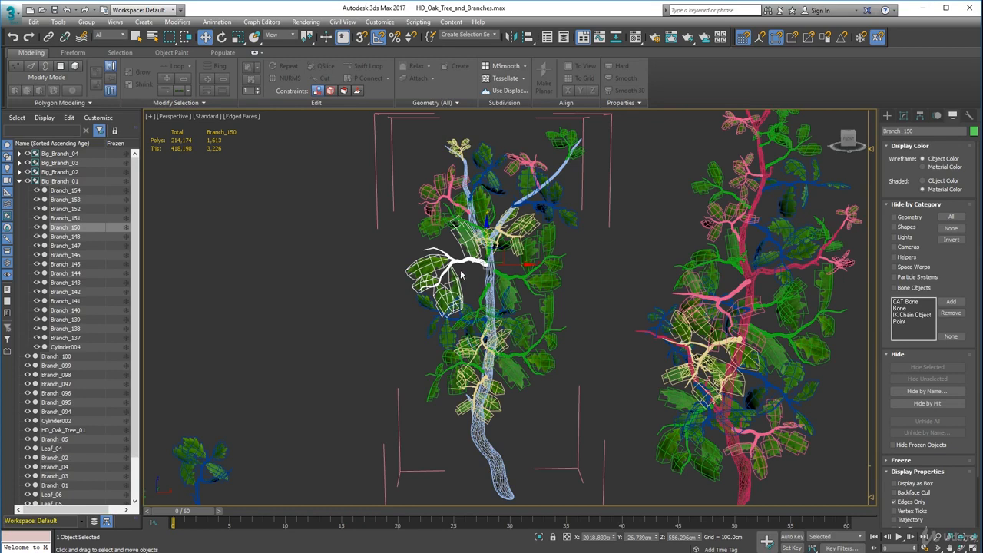
Close the Big_Branch_01 group, deselect it, and turn off edged faces in the viewport.
left_click(86, 21)
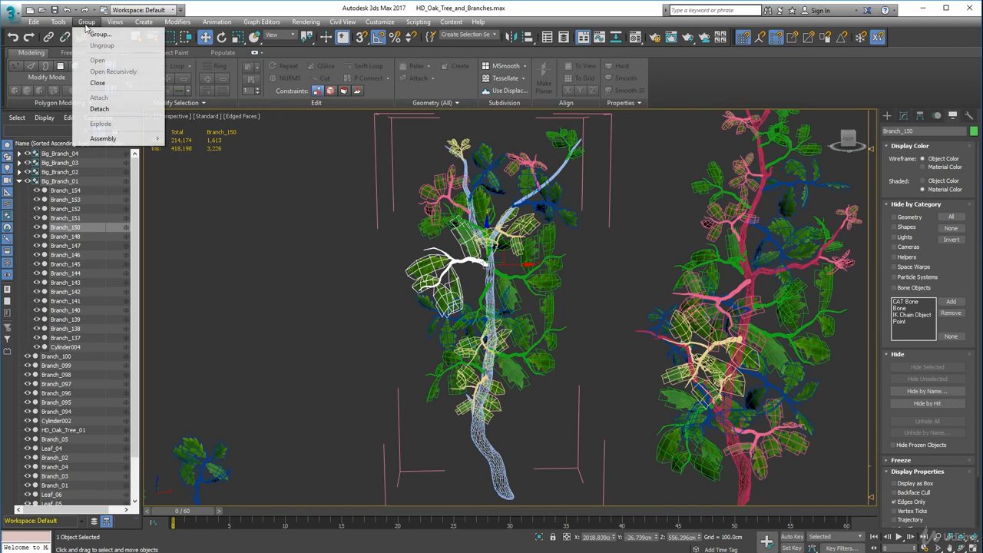
left_click(101, 83)
scroll(408, 271, "down", 3)
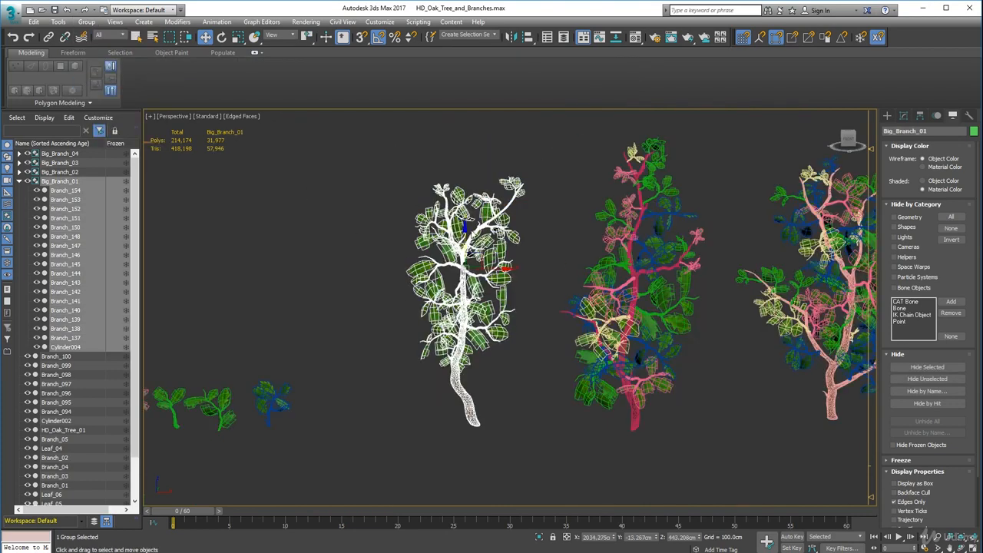
left_click(419, 342)
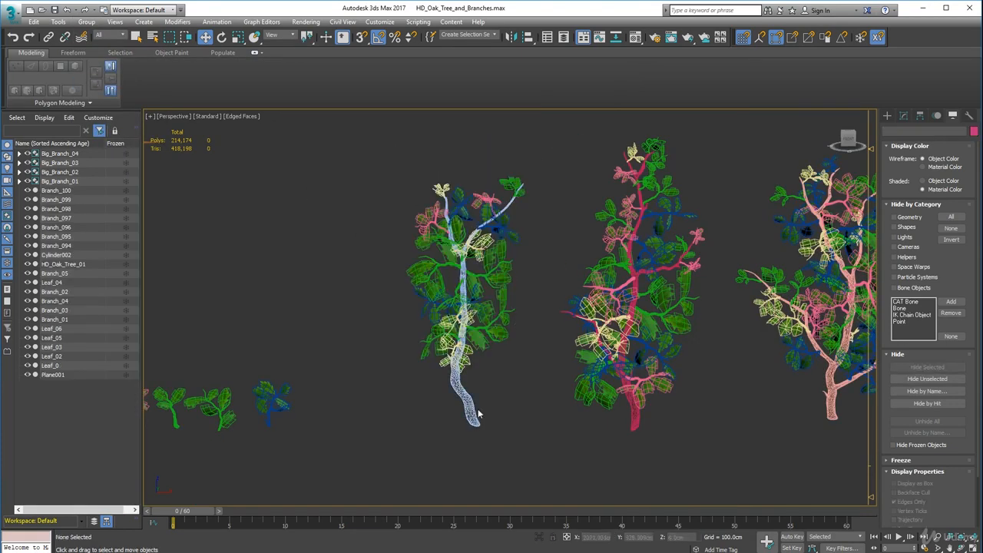
left_click(230, 116)
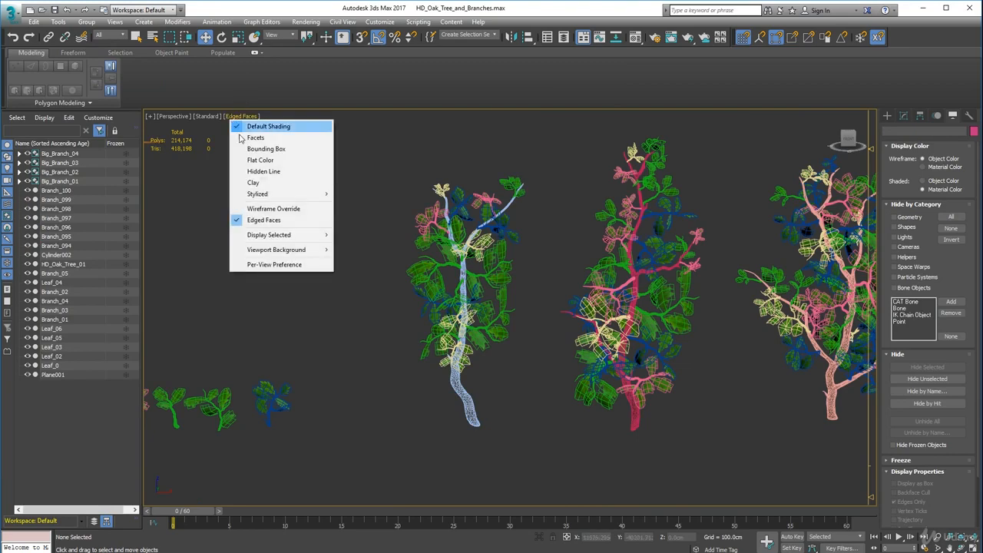
left_click(270, 223)
Select the closed Big_Branch_01 group and try to move it sideways as one object.
left_click(464, 278)
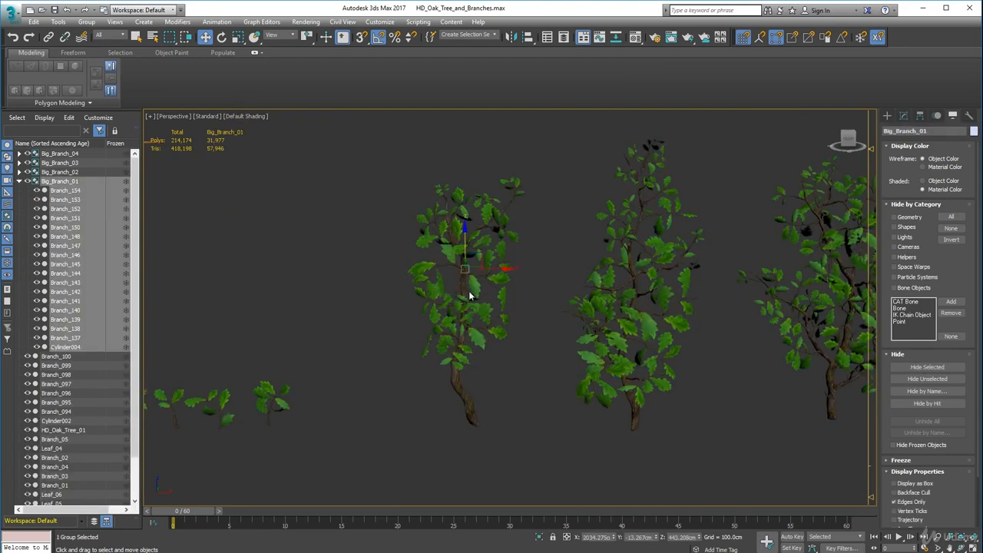
left_click(520, 307)
left_click(516, 273)
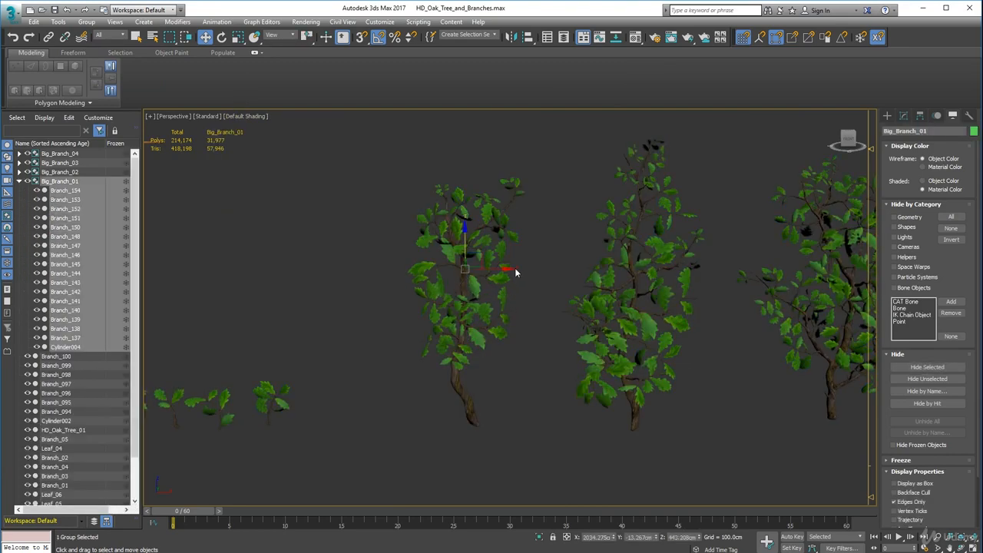
left_click_drag(478, 257, 454, 256)
right_click(454, 257)
Collapse the Big_Branch_01 group's contents in the scene object list and bring the smallest, ungrouped branch into close view.
middle_click_drag(633, 292, 536, 289)
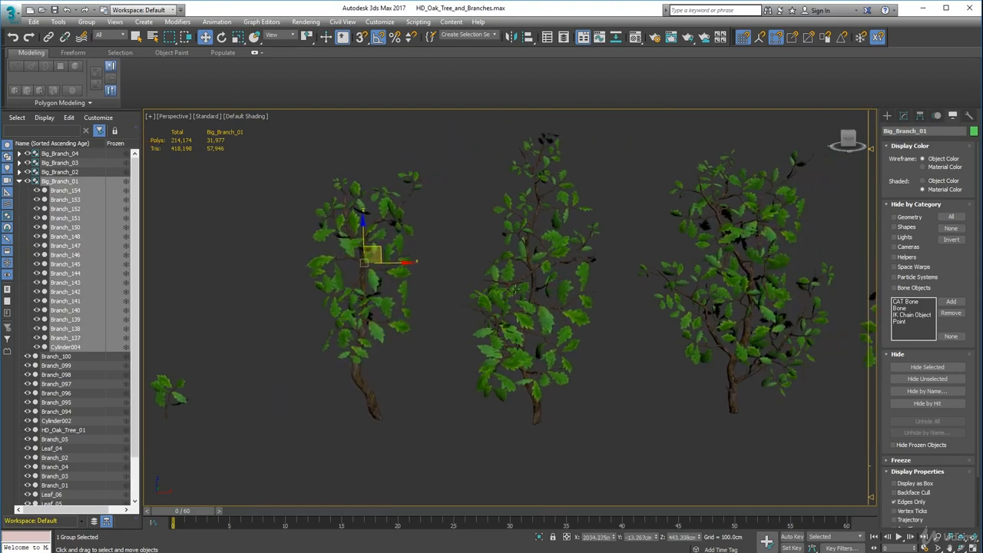
scroll(467, 310, "down", 5)
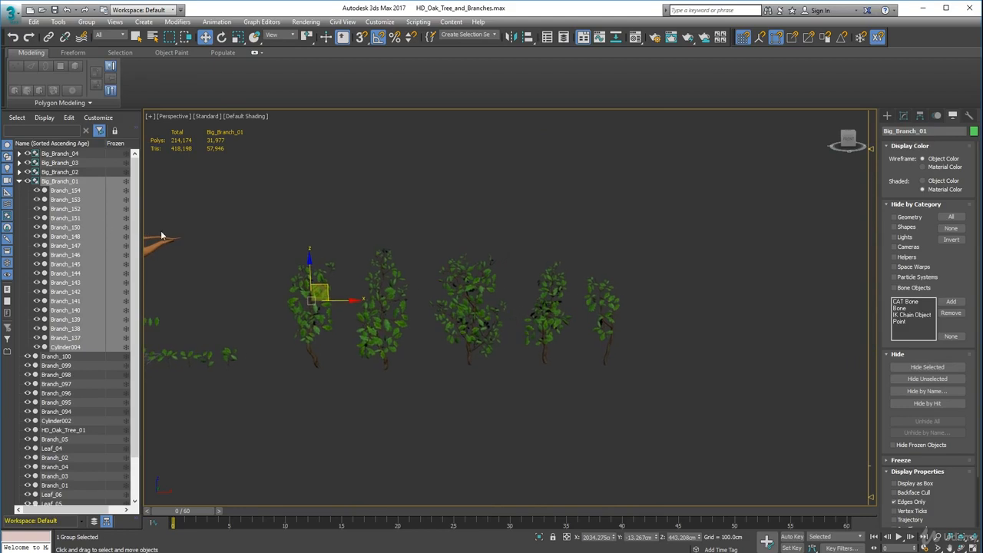
left_click(20, 181)
middle_click_drag(520, 321, 412, 320)
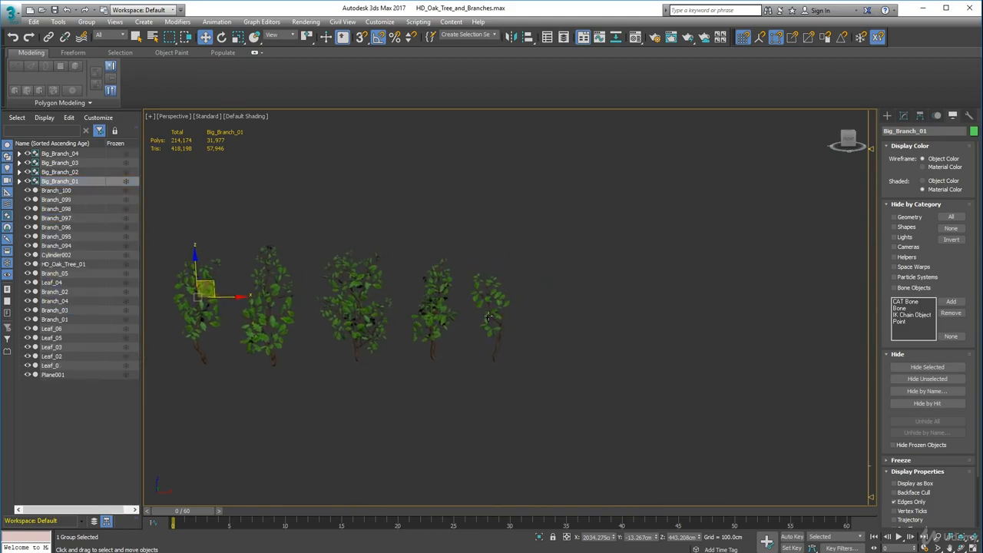
scroll(508, 315, "up", 5)
middle_click_drag(503, 282, 489, 266)
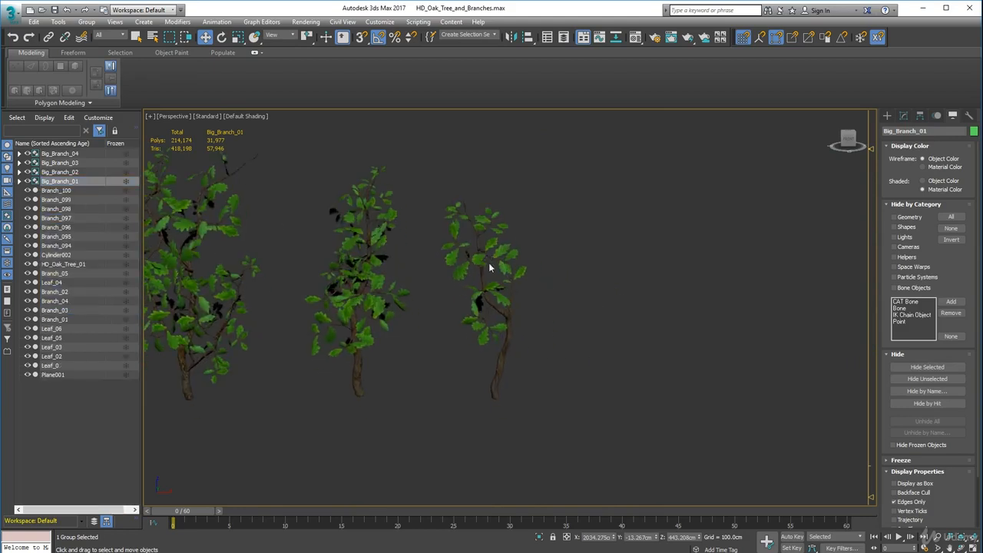
Select Cylinder002 and the twigs Branch_094 to Branch_100, and group them as Big_Branch_05.
left_click(510, 337)
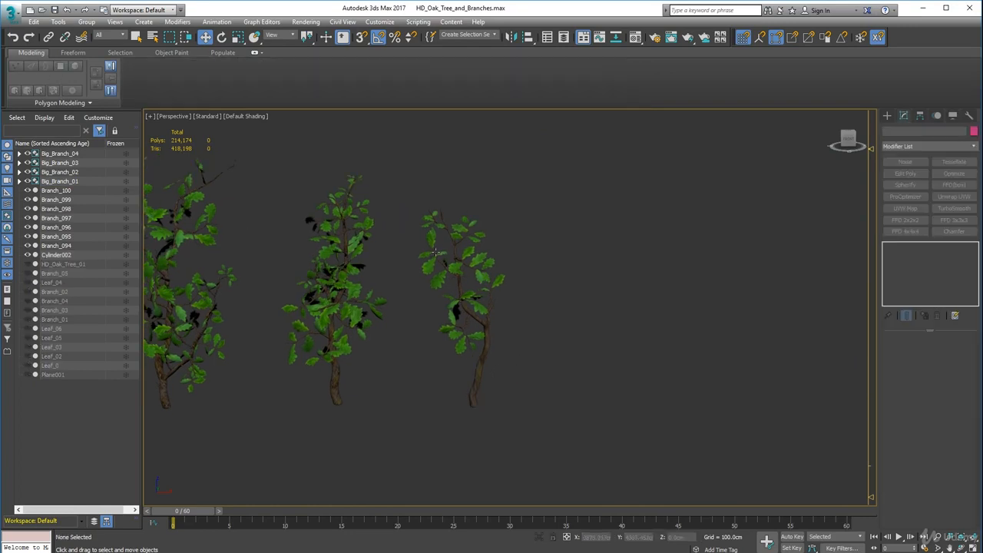
middle_click_drag(411, 178, 410, 162)
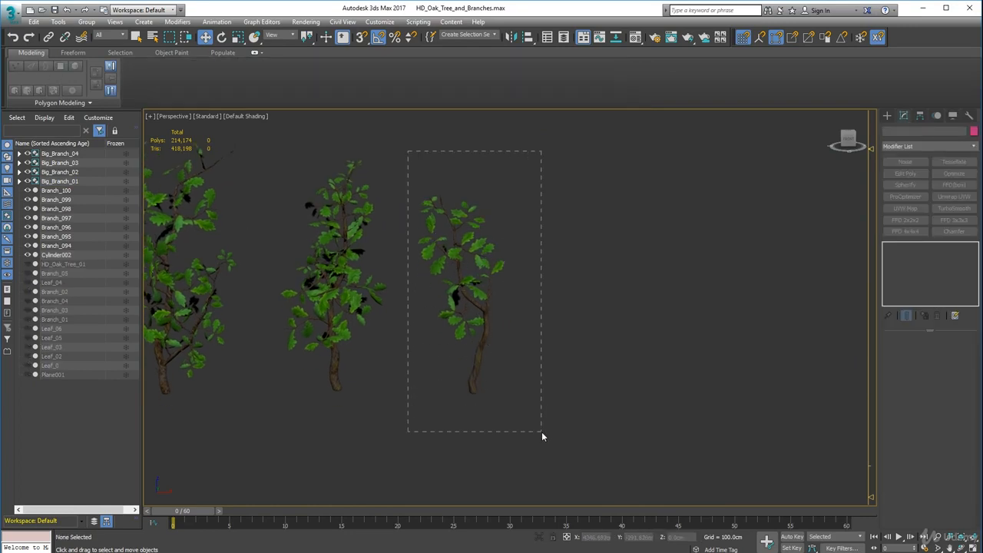
left_click_drag(541, 432, 542, 432)
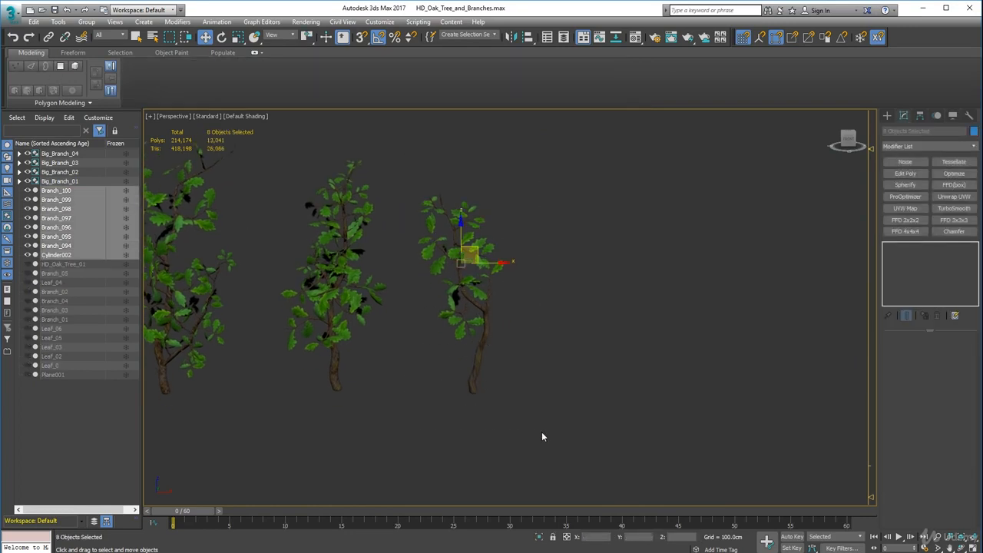
left_click(89, 23)
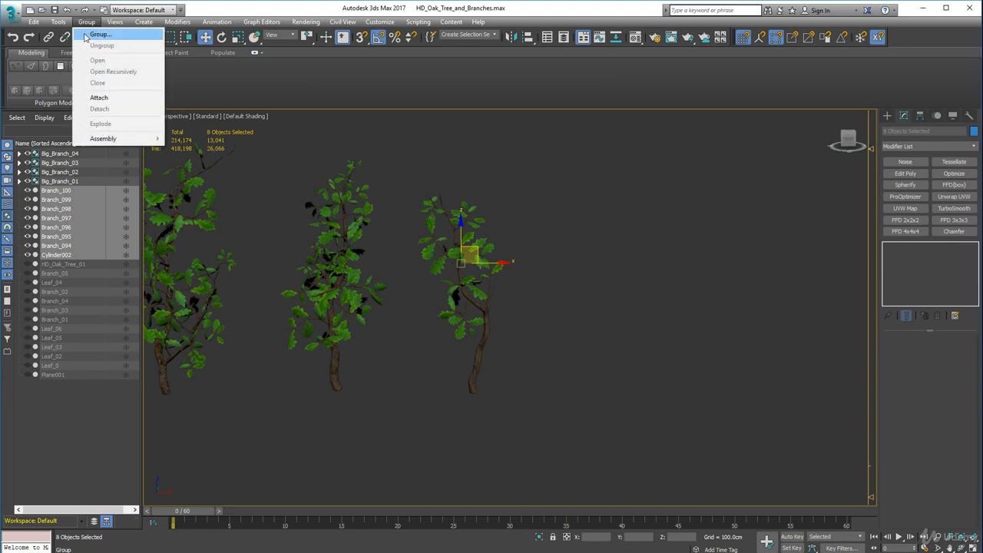
left_click(100, 34)
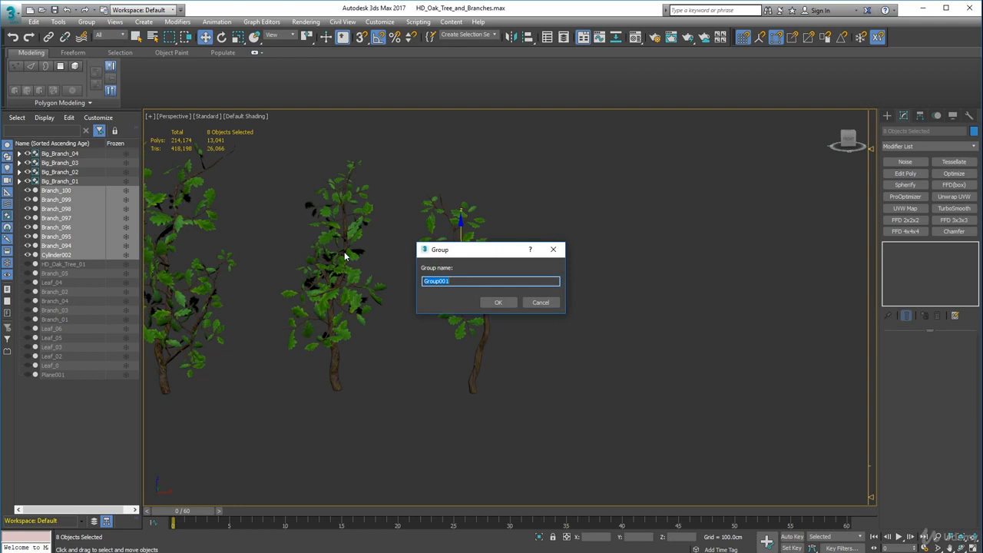
type("Big_Branch_05")
key("Return")
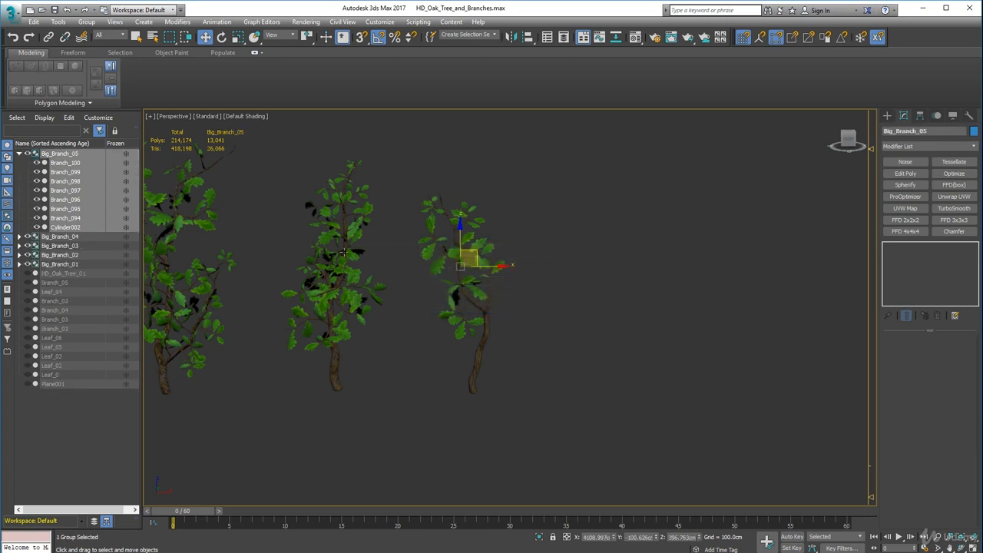
Select the Big_Branch_05 group, try moving it sideways as one object, and undo the move.
left_click(19, 154)
left_click(556, 312)
left_click(488, 321)
left_click_drag(500, 266, 594, 292)
key("ctrl+z")
scroll(483, 314, "down", 3)
middle_click_drag(417, 329, 581, 321)
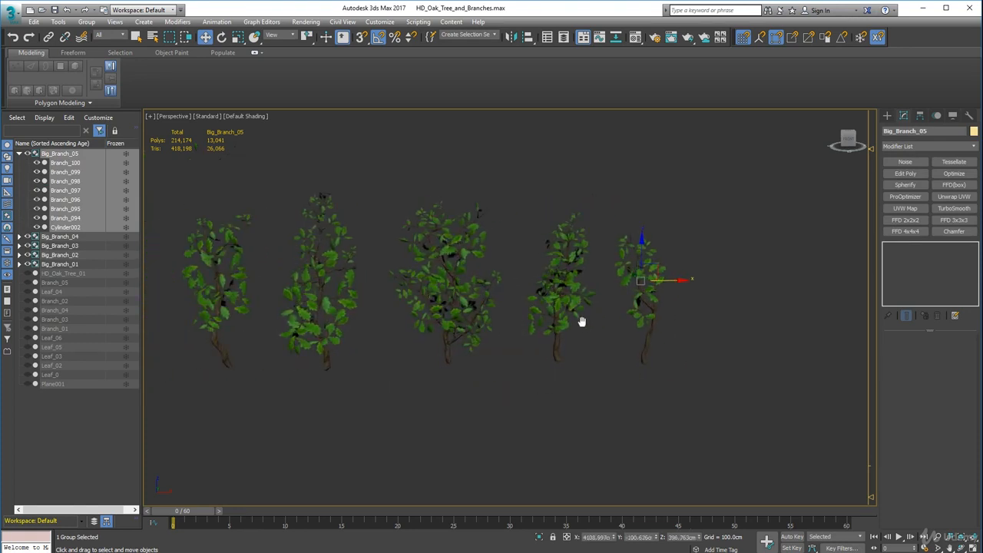
Collapse Big_Branch_05 in the scene object list and unhide all hidden objects, including the oak tree.
left_click(19, 154)
middle_click_drag(263, 228, 455, 278)
scroll(369, 222, "down", 5)
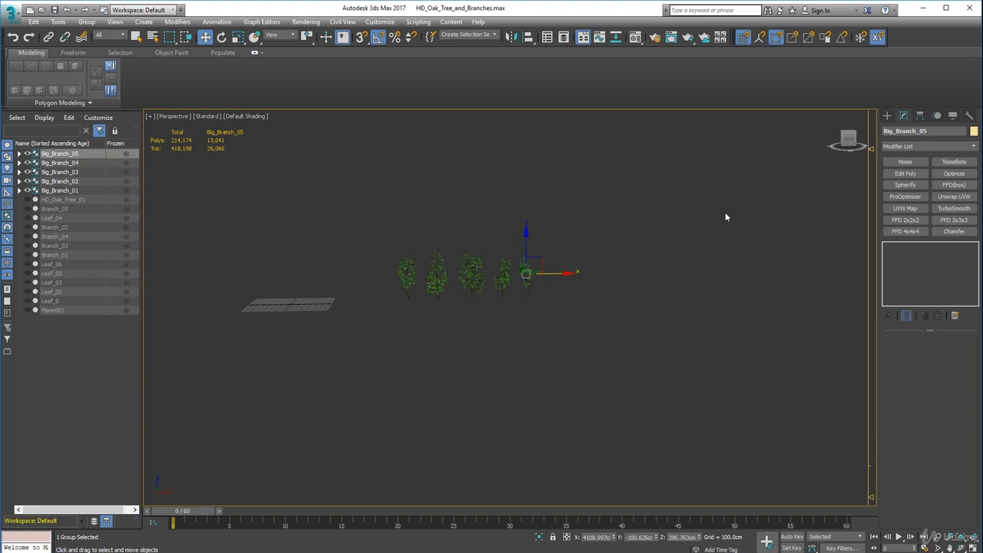
left_click(953, 116)
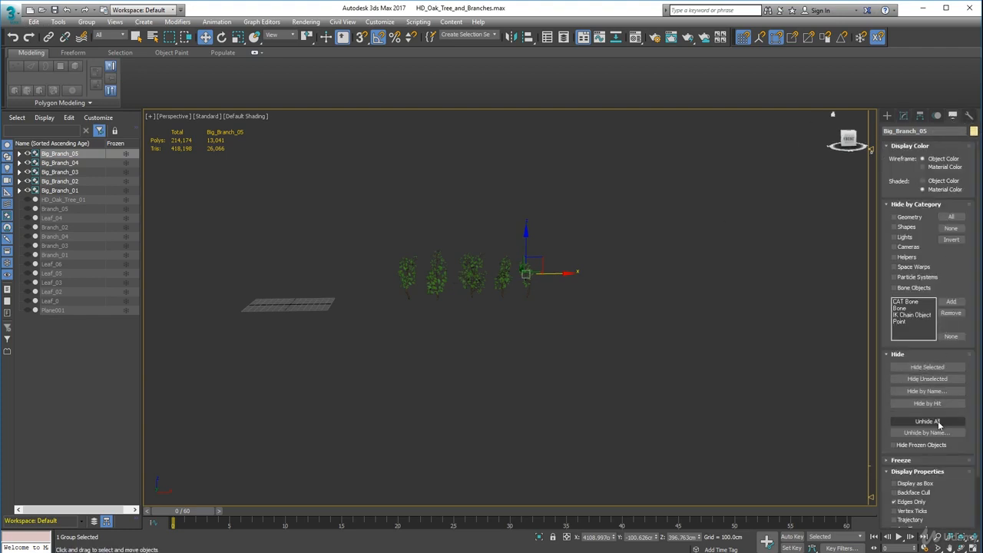
left_click(927, 421)
scroll(388, 240, "up", 4)
middle_click_drag(388, 240, 380, 297)
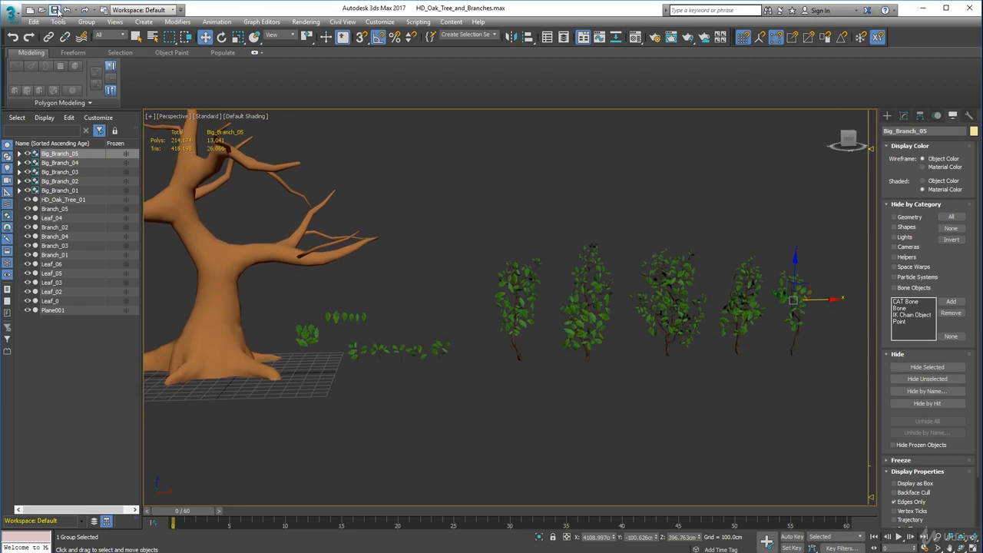
Save the current scene, and save a copy over the existing HD_Oak_Tree_and_Branches_All.max in the High_Detail folder.
left_click(13, 14)
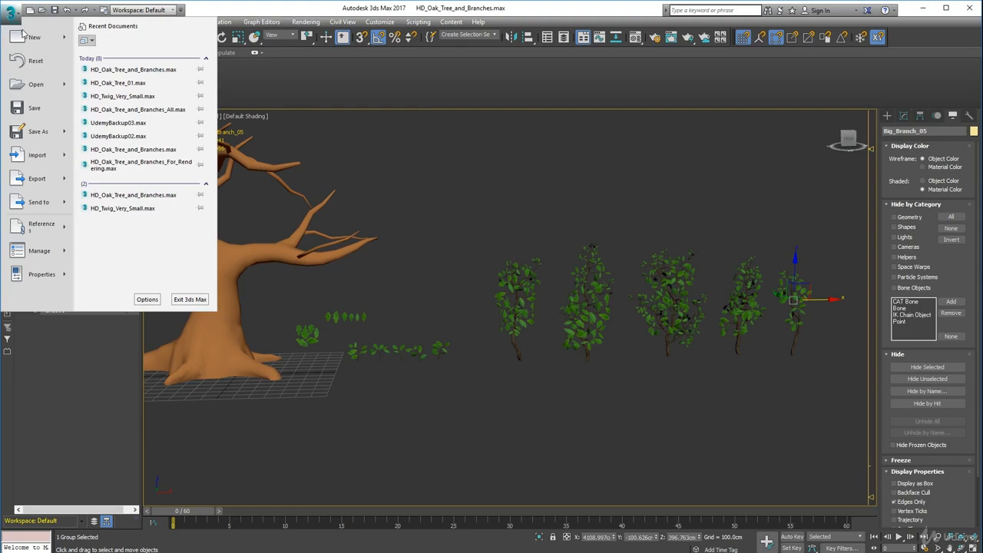
left_click(34, 108)
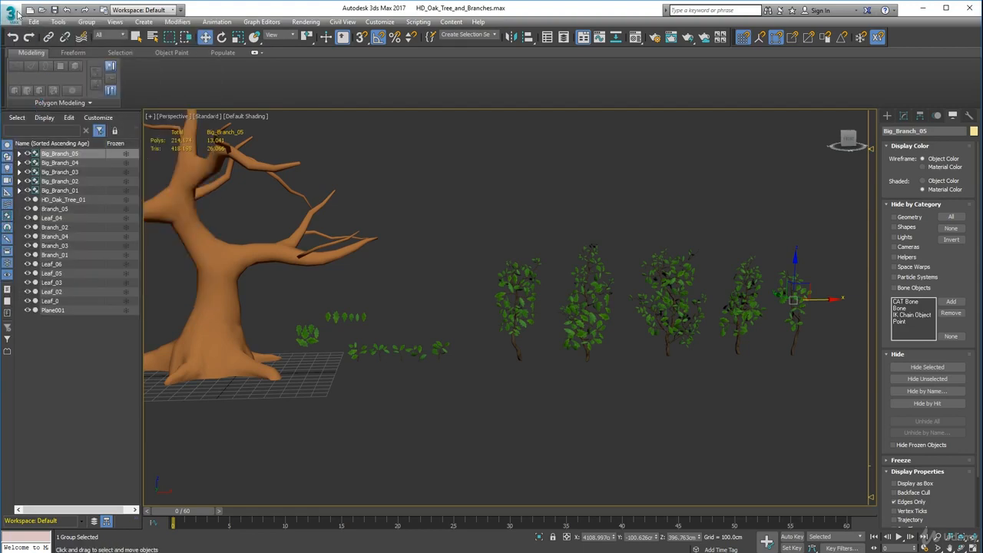
left_click(13, 13)
left_click(31, 127)
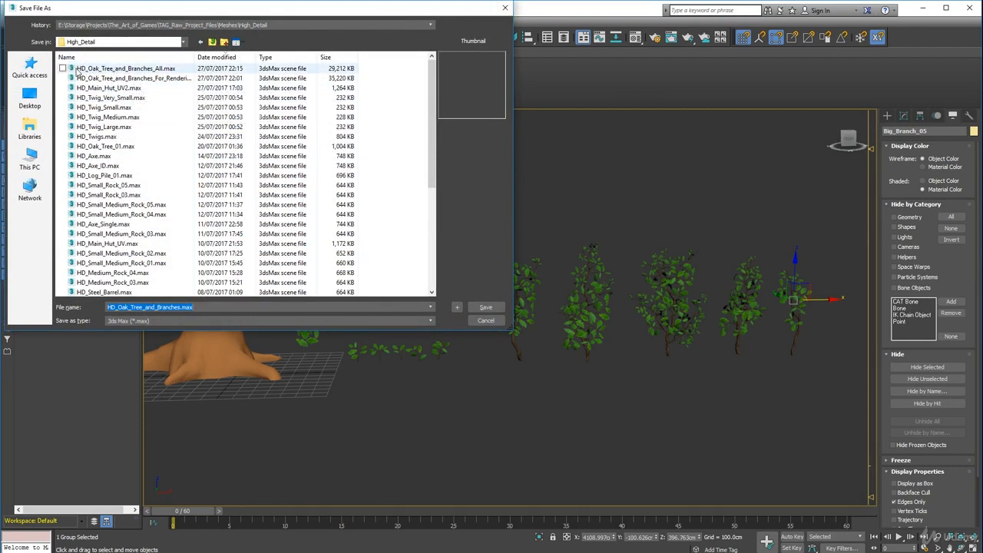
left_click(111, 70)
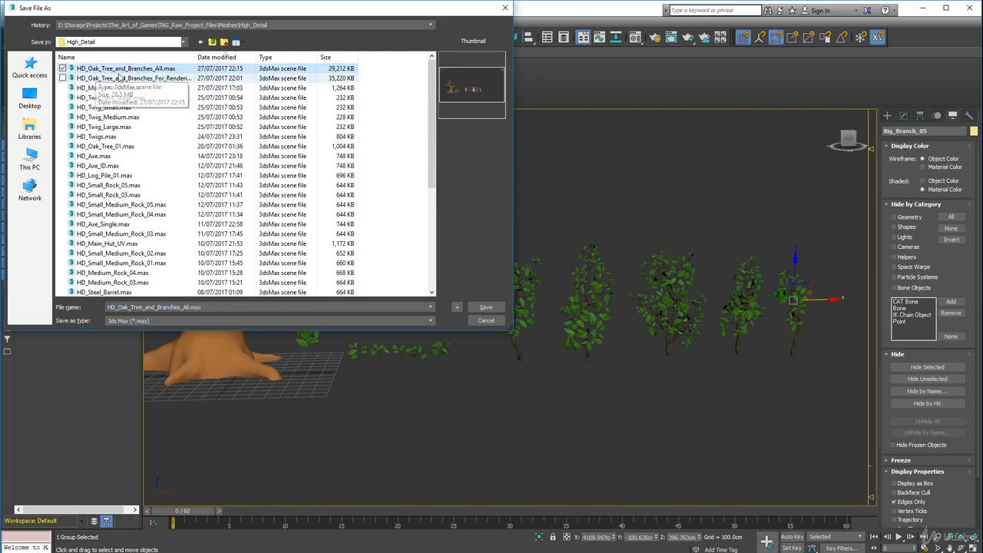
left_click(485, 307)
left_click(526, 352)
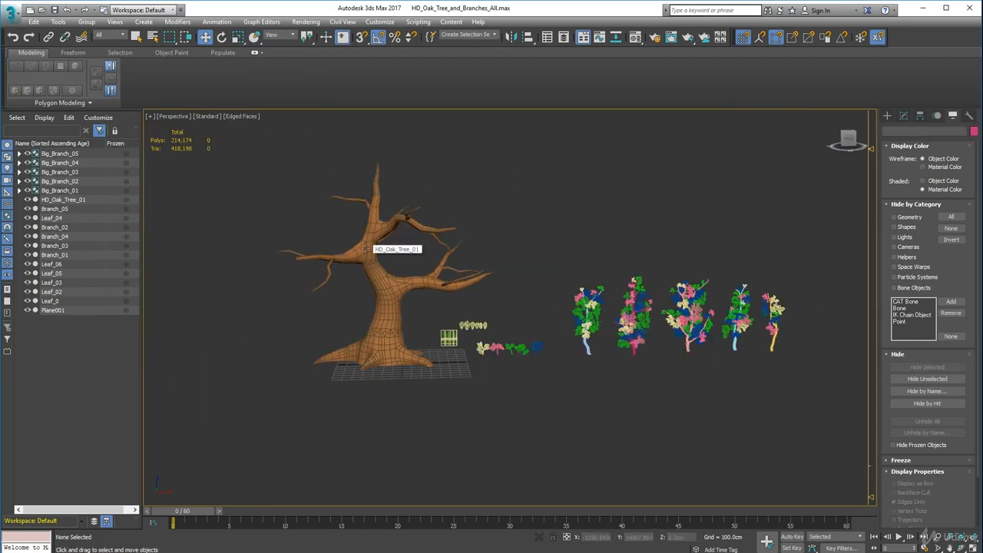
Delete the HD_Oak_Tree_01 trunk from the scene.
left_click(365, 247)
key("Delete")
scroll(446, 317, "up", 2)
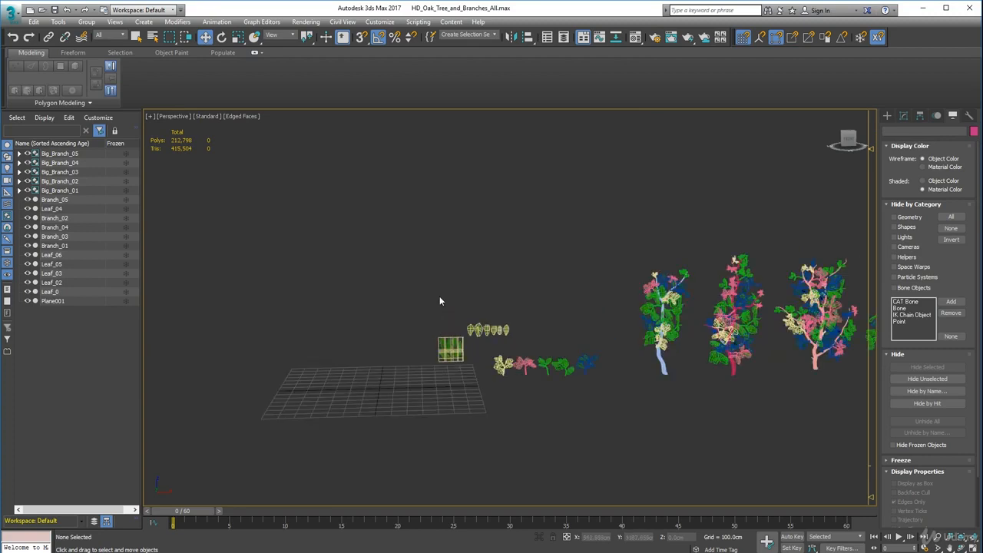
Delete the six single Leaf objects and Plane001 from the scene.
left_click_drag(431, 284, 525, 341)
key("Delete")
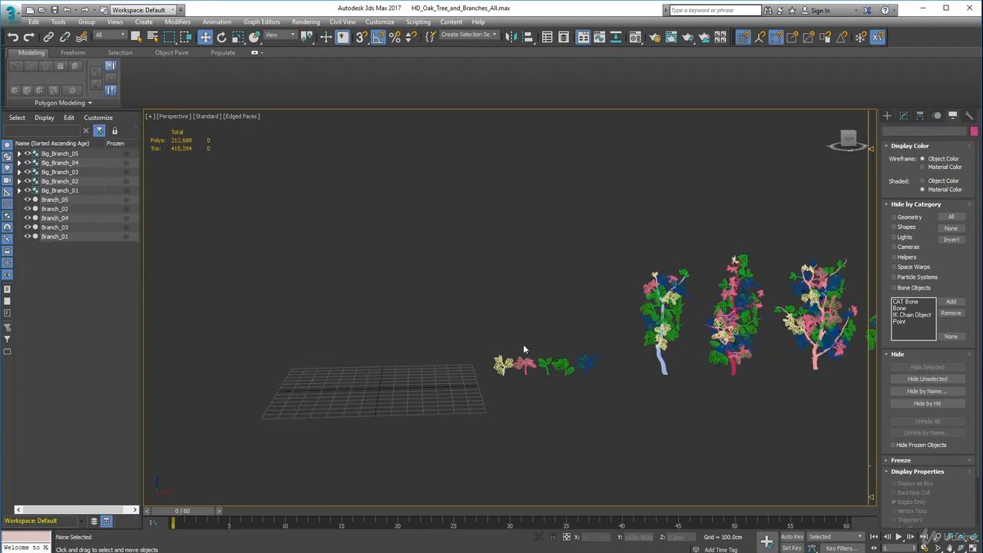
Turn off the Edged Faces display in the perspective viewport so only Default Shading remains.
middle_click_drag(523, 344, 360, 282)
left_click(242, 116)
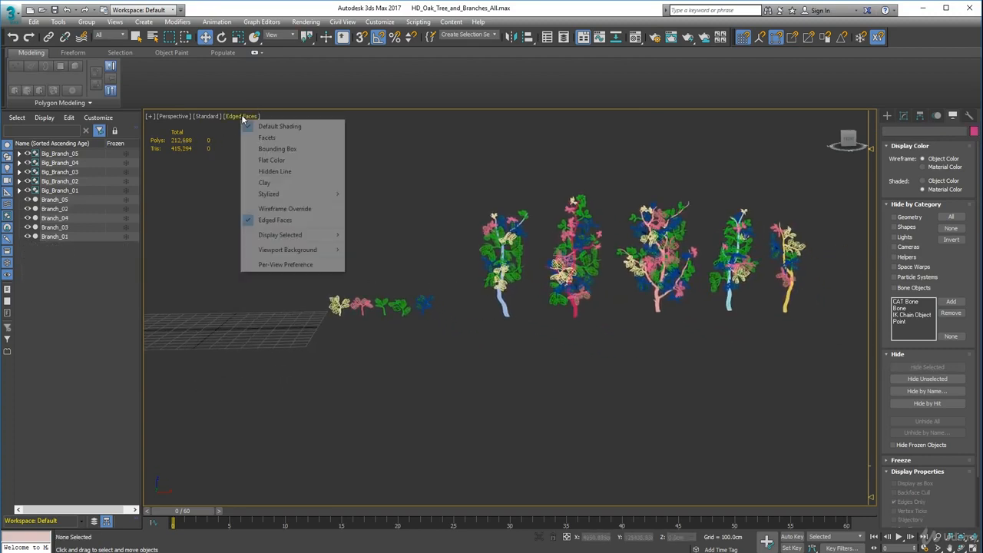
left_click(264, 219)
scroll(441, 309, "up", 3)
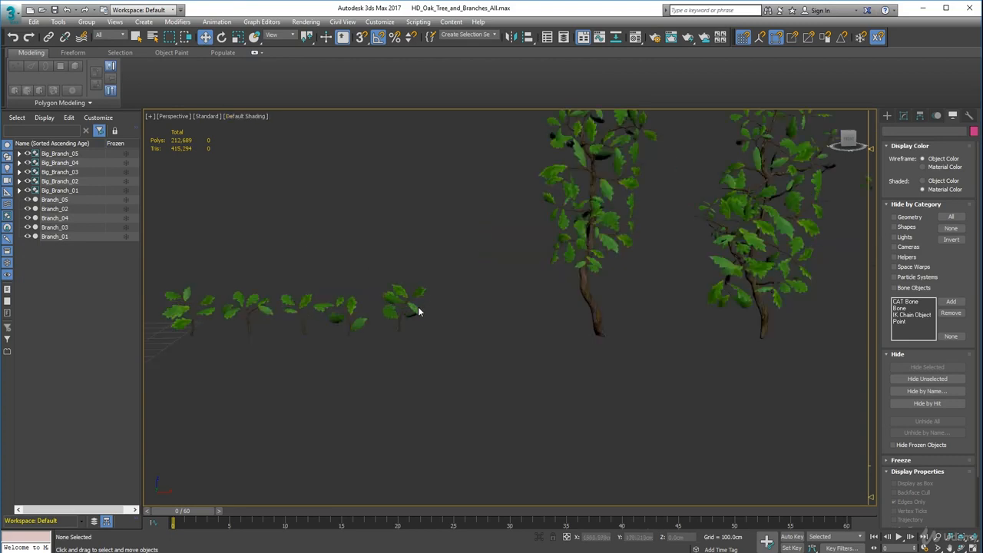
Space out the small branches by moving Branch_01 and Branch_02 along the X axis, away from the grid.
left_click(417, 312)
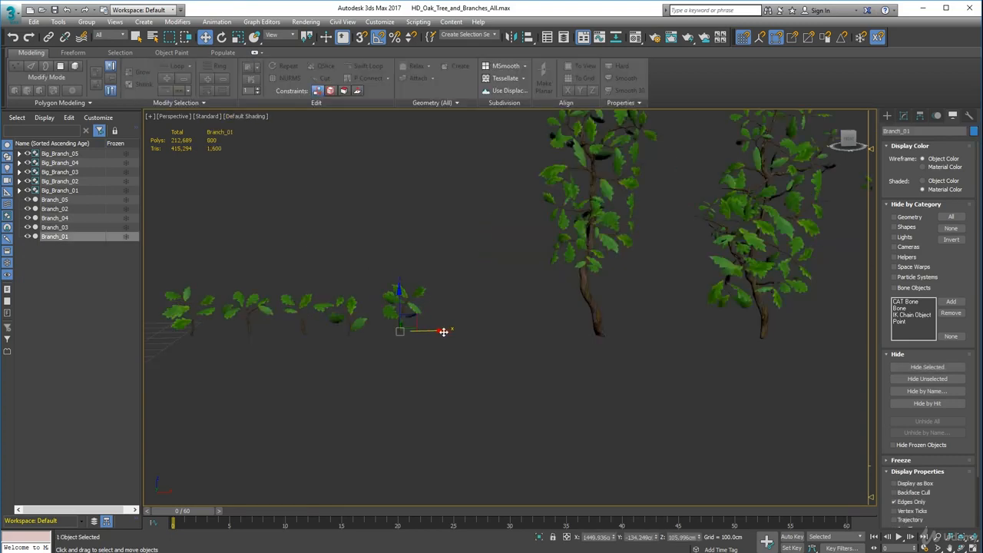
left_click_drag(443, 331, 489, 332)
left_click(358, 323)
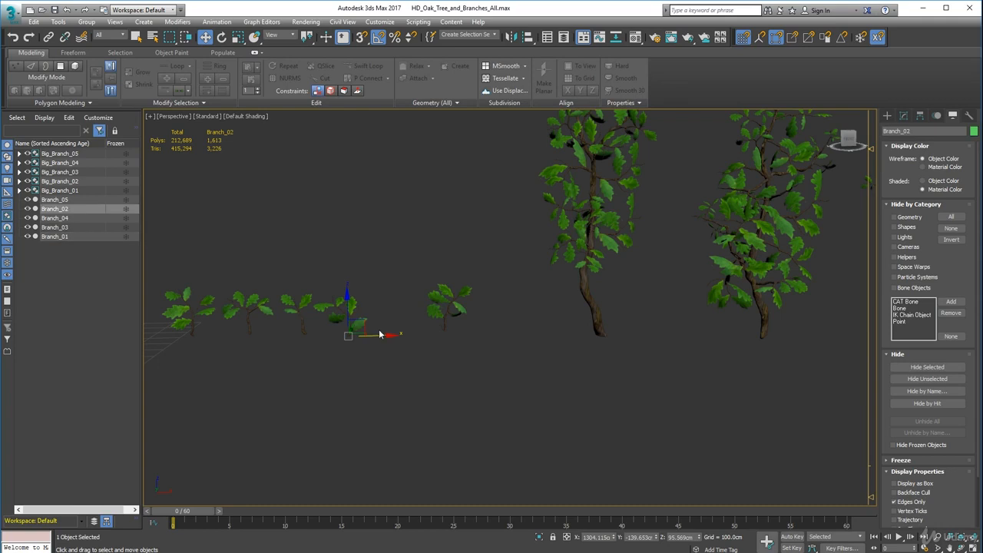
left_click_drag(385, 334, 414, 334)
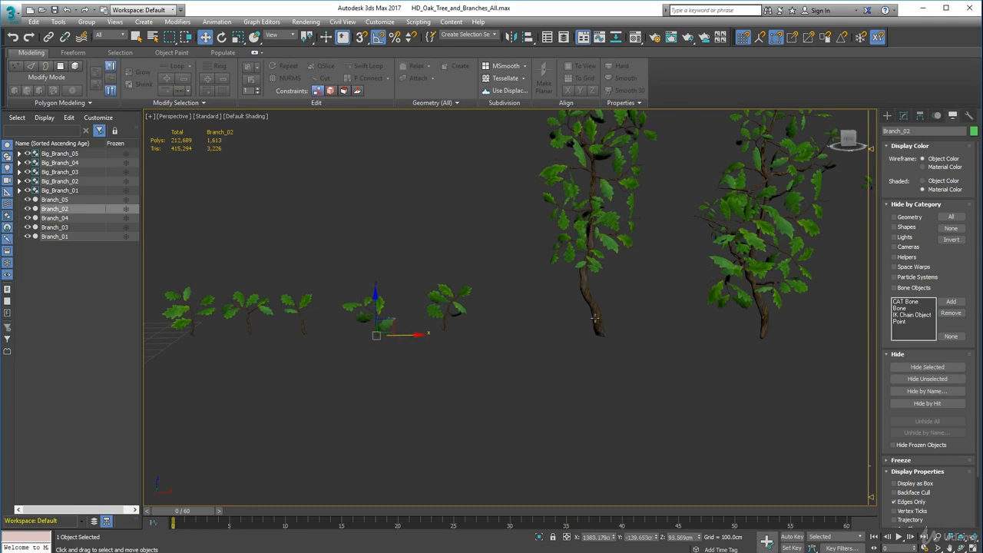
left_click(598, 320)
middle_click_drag(547, 314, 670, 320)
scroll(670, 321, "down", 3)
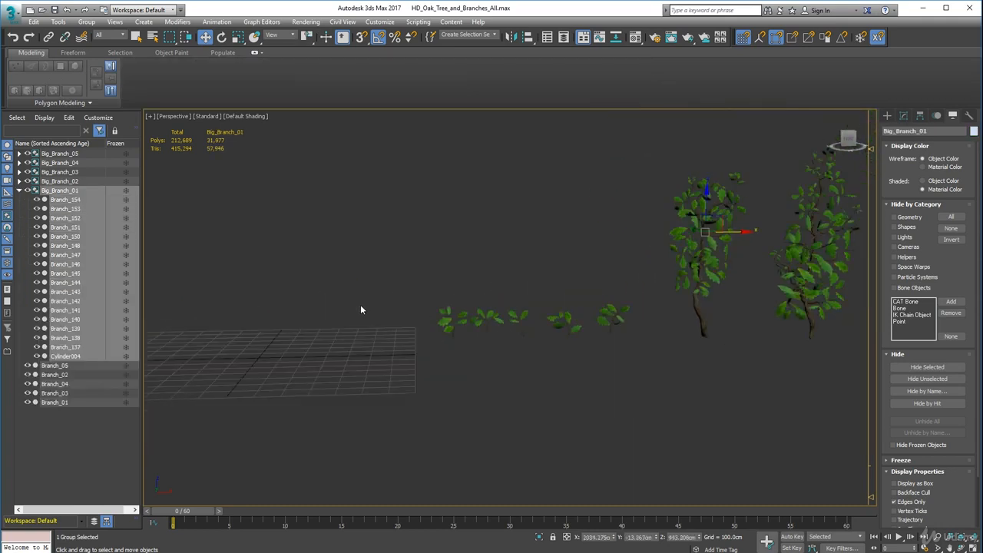
left_click_drag(510, 337, 512, 338)
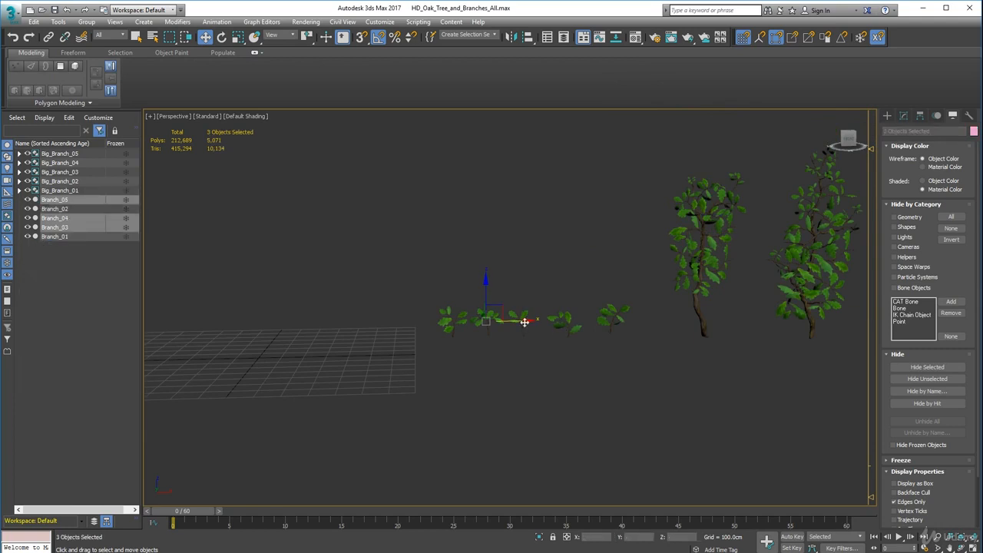
scroll(623, 336, "down", 4)
left_click(550, 362)
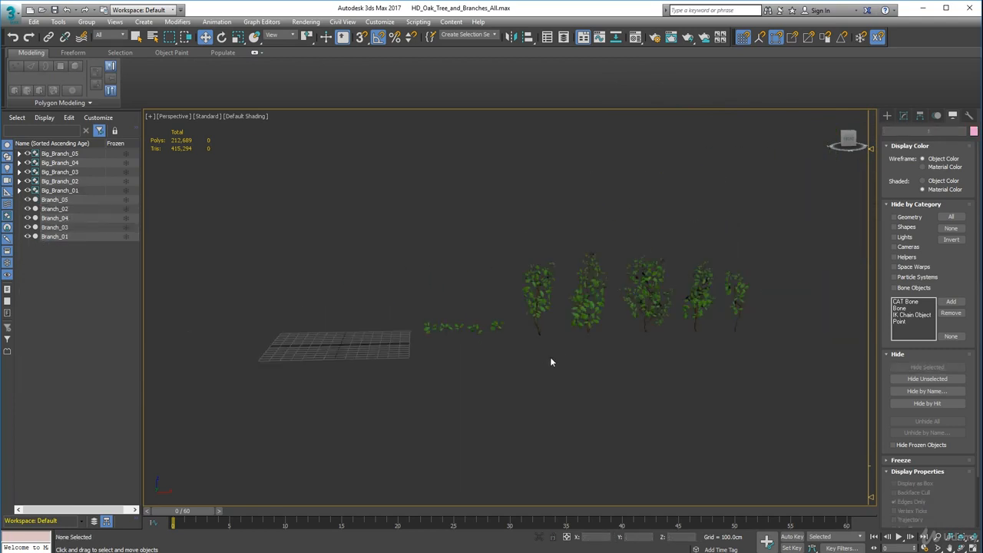
Create a 1400 × 1400 cm Plane covering the home grid, with its corners snapped to the grid points.
middle_click_drag(550, 361, 684, 289, "alt")
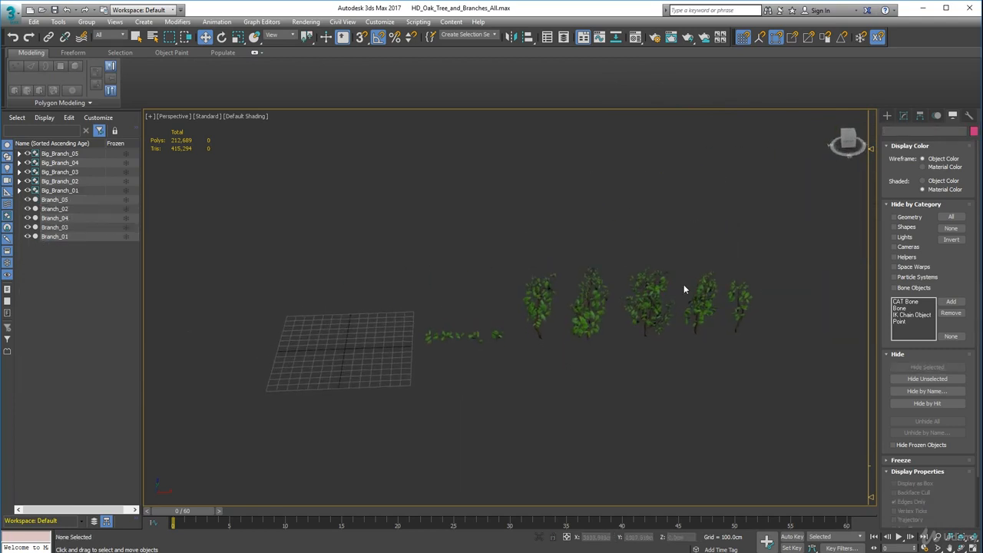
middle_click_drag(531, 317, 624, 315)
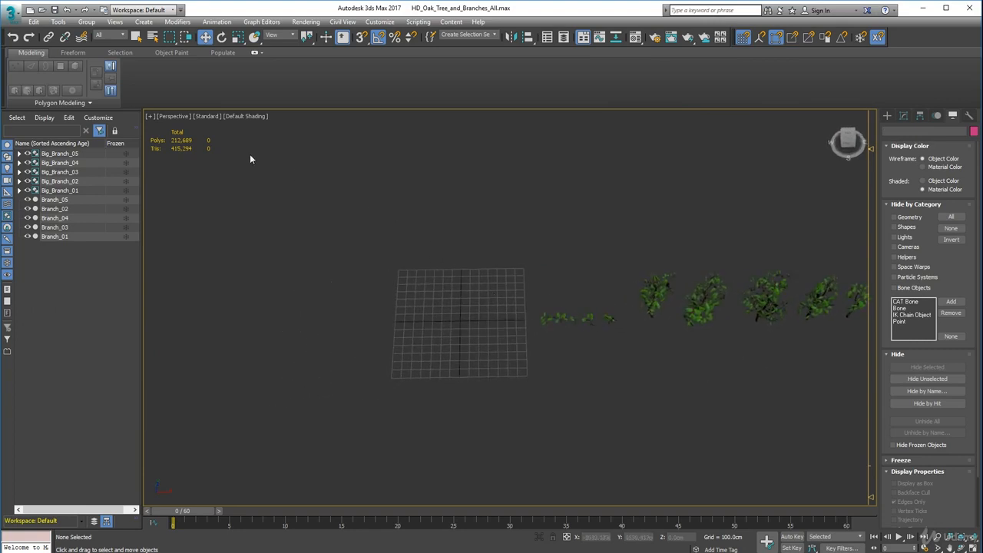
middle_click_drag(400, 271, 402, 326, "alt")
scroll(403, 325, "up", 4)
middle_click_drag(467, 321, 387, 301)
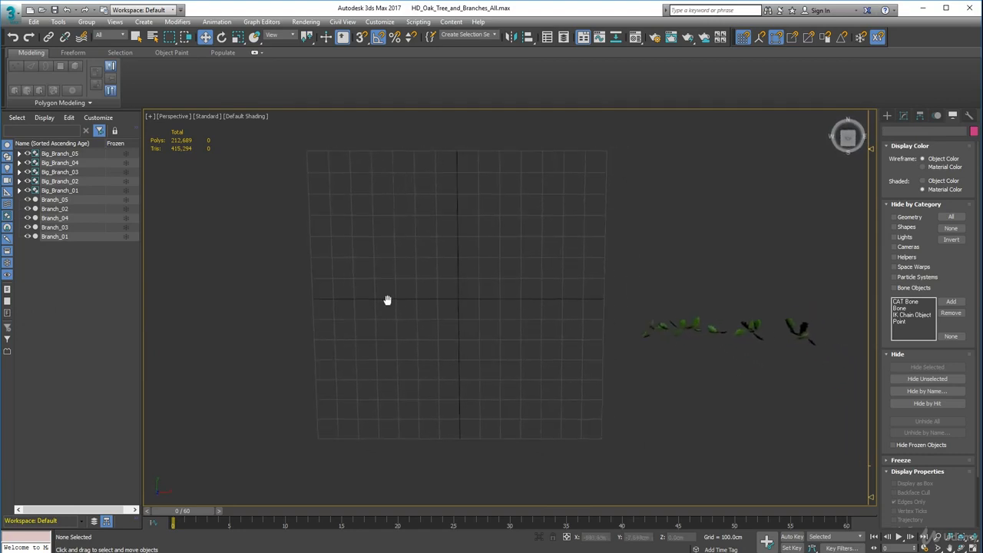
left_click(887, 115)
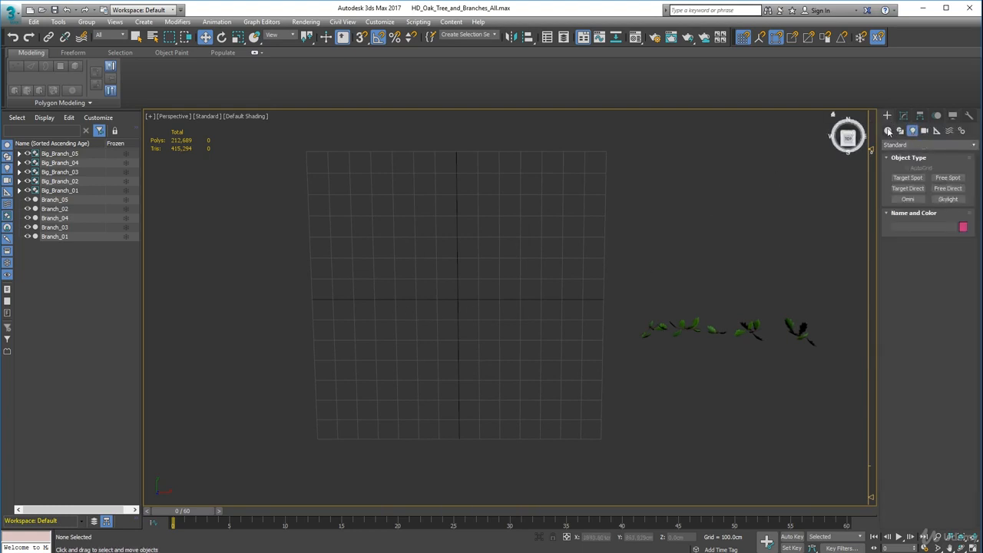
left_click(888, 132)
left_click(948, 221)
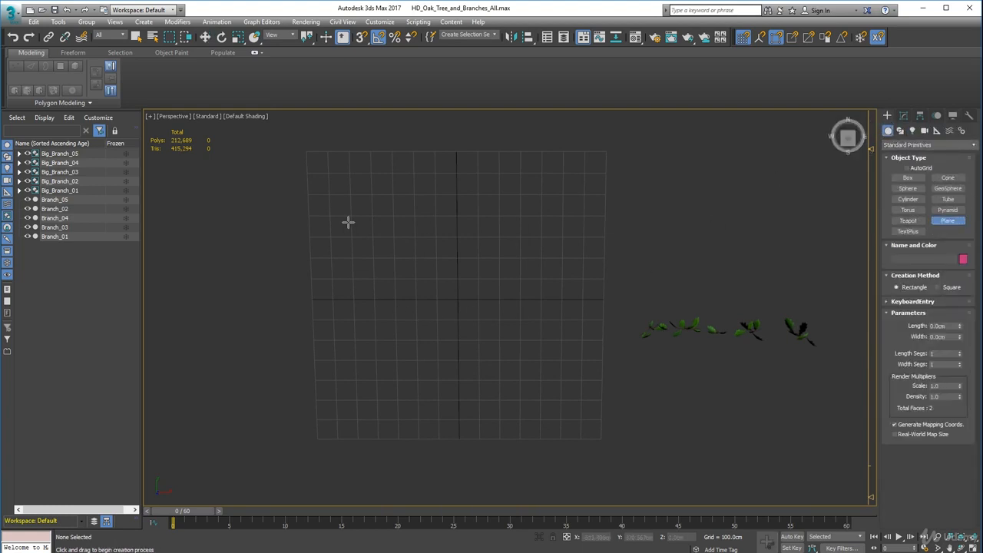
key("s")
left_click_drag(308, 150, 601, 439)
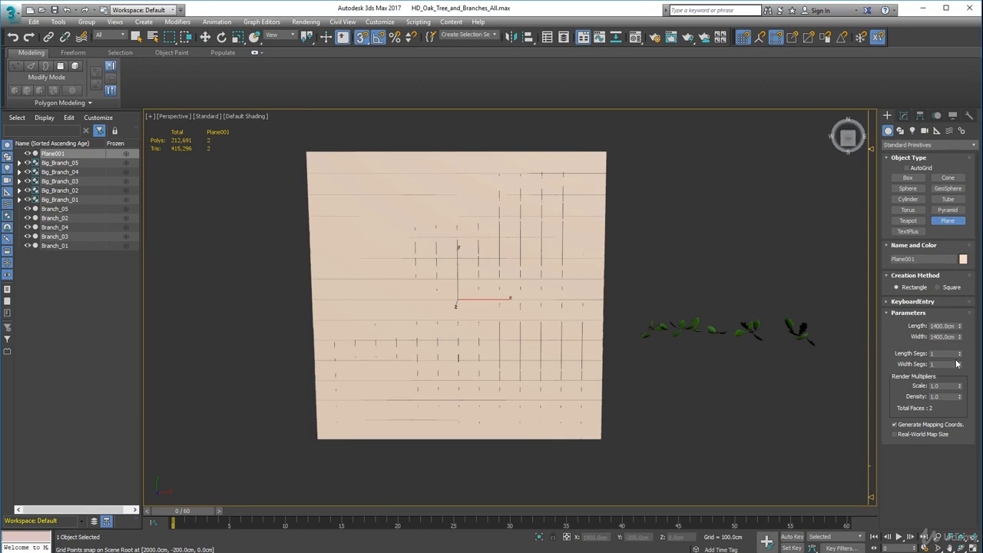
Change the new plane's object color to a grey custom color and return to the Move tool.
middle_click_drag(395, 340, 393, 343, "alt")
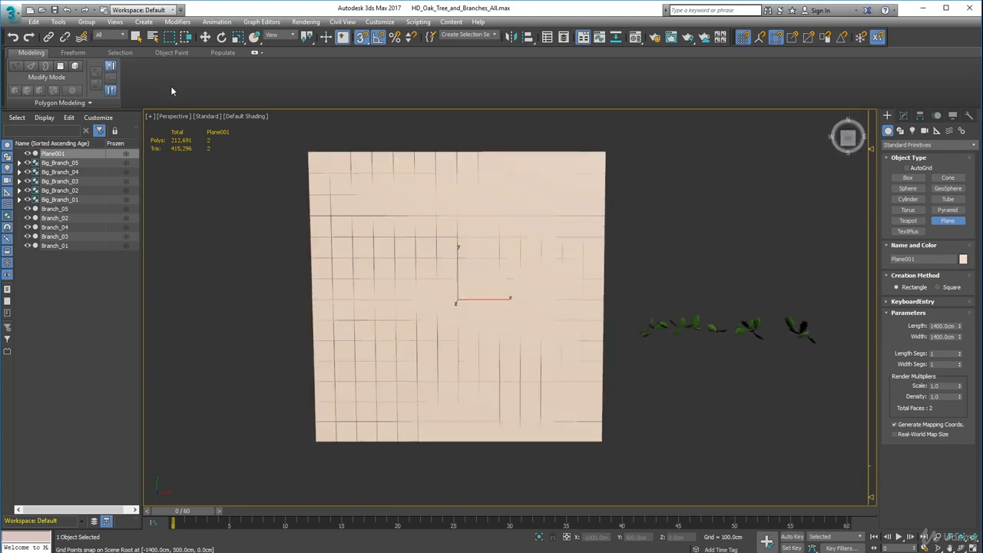
left_click(963, 259)
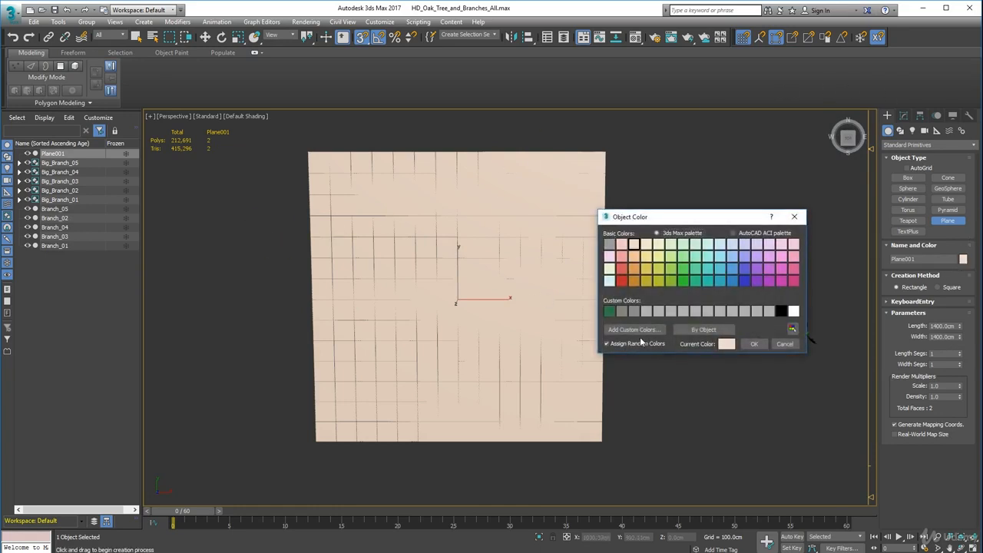
left_click(628, 312)
left_click(753, 343)
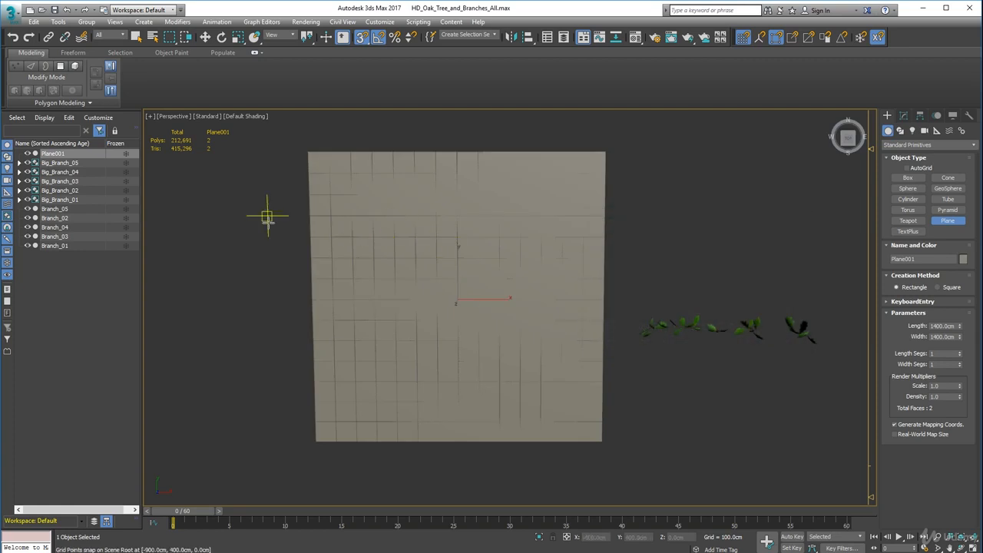
key("w")
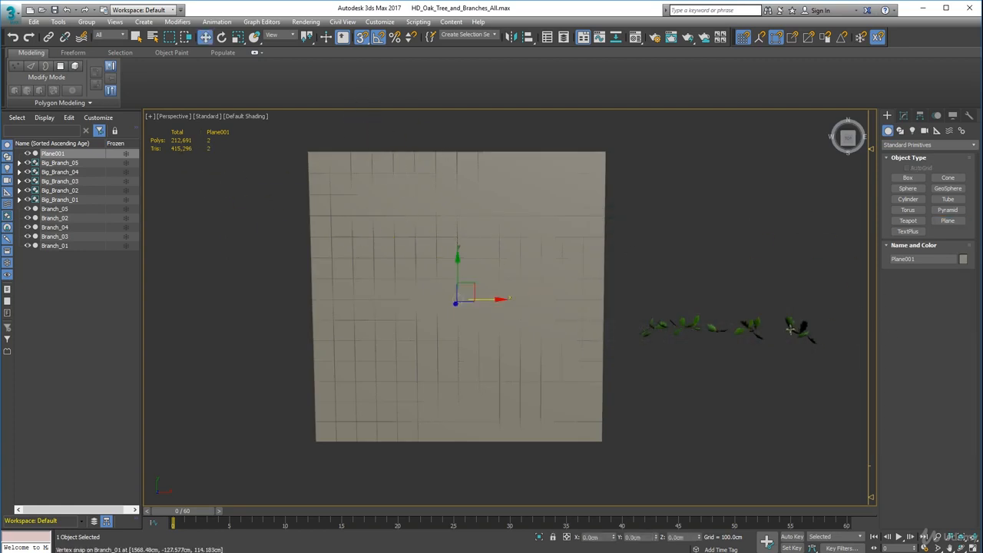
With snapping off, clone Plane001 along the negative X axis, placing the copy about 2175 cm from the original.
scroll(790, 329, "down", 2)
mouse_move(760, 332)
middle_mouse_down()
mouse_move(580, 328)
mouse_move(725, 338)
middle_mouse_up()
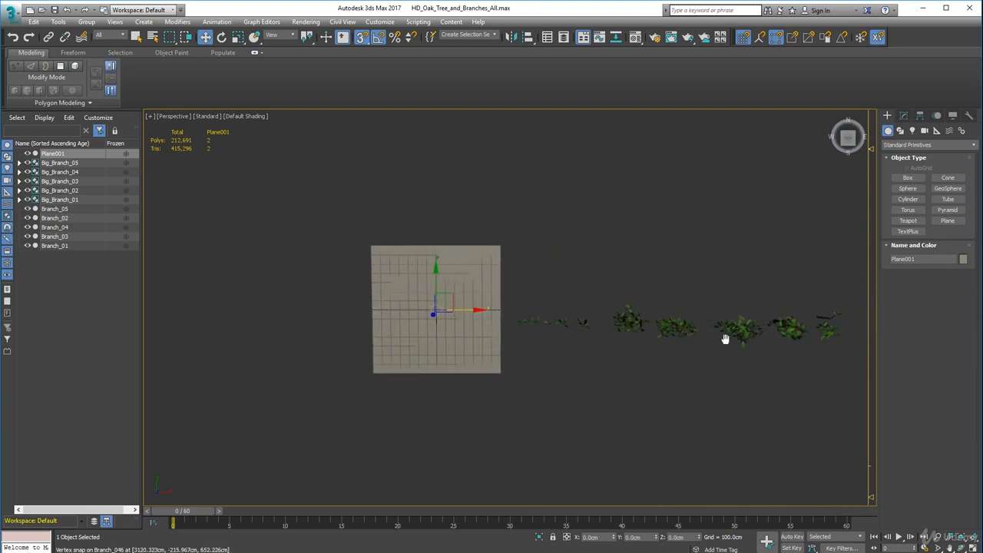
middle_click_drag(423, 284, 607, 284)
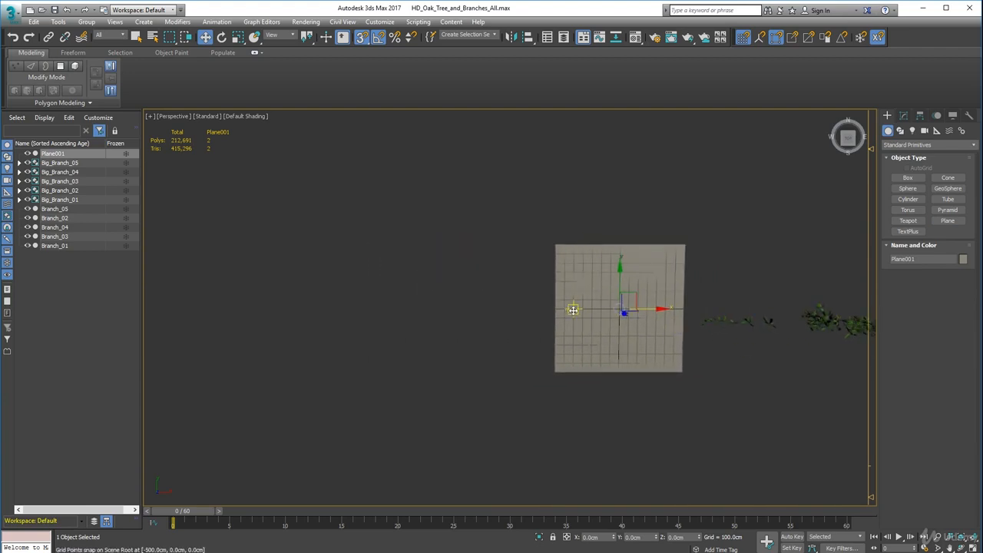
key("s")
left_click_drag(657, 309, 458, 321, "shift")
left_click(493, 328)
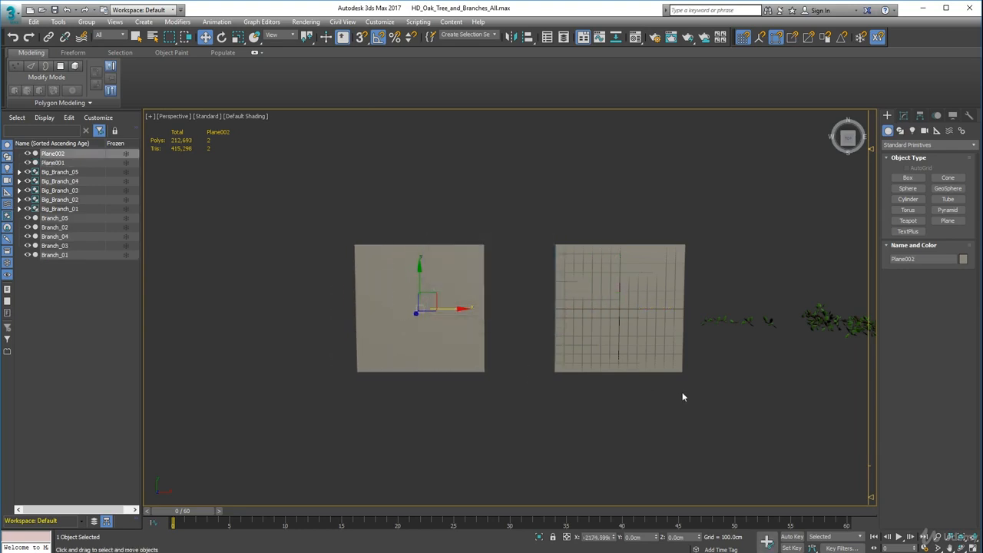
Create a standard target camera from the current perspective view, looking down on Plane001.
mouse_move(680, 397)
middle_mouse_down()
mouse_move(546, 387)
mouse_move(516, 351)
mouse_move(518, 335)
middle_mouse_up()
scroll(510, 344, "up", 5)
scroll(509, 342, "down", 5)
left_click(492, 317)
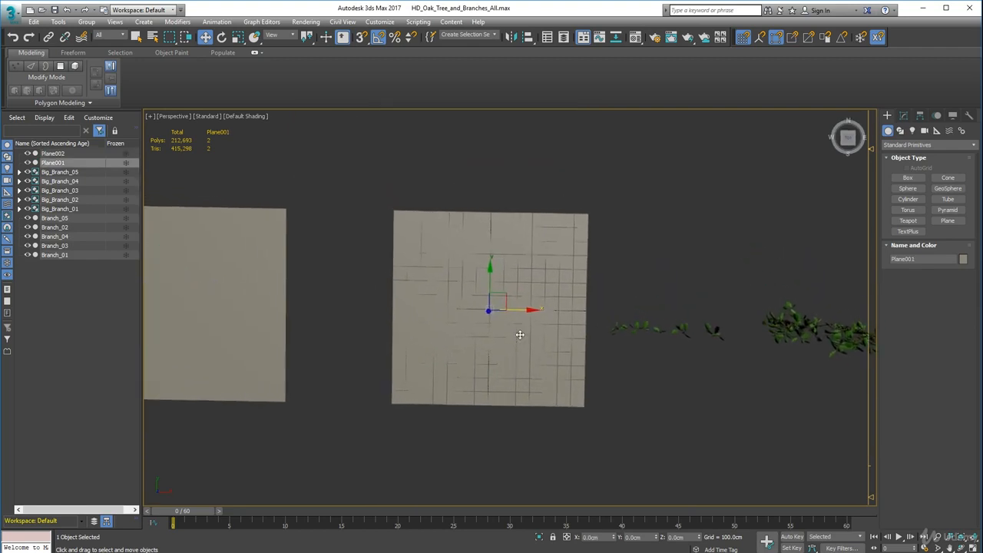
scroll(517, 336, "up", 3)
middle_click_drag(609, 366, 610, 369, "alt")
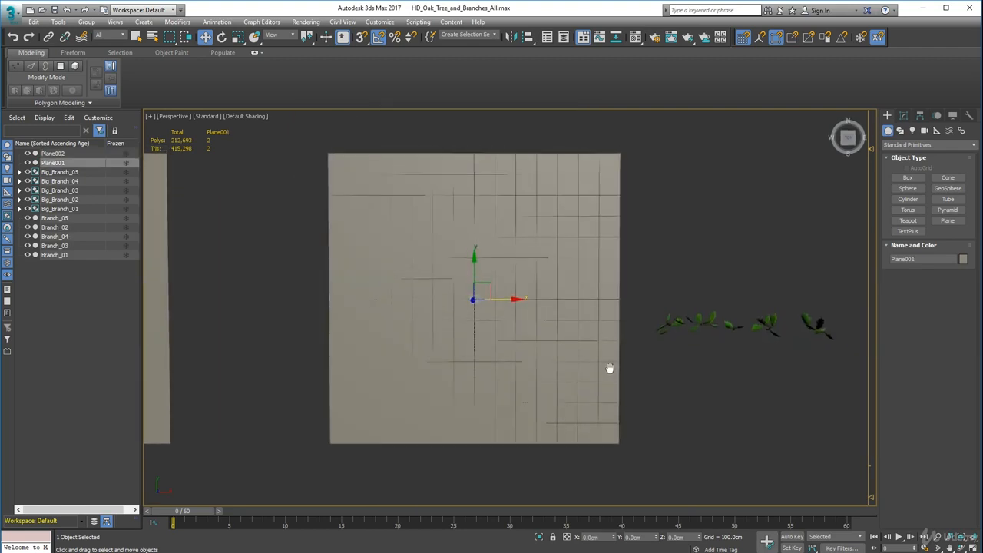
left_click(920, 115)
left_click(888, 115)
left_click(940, 176)
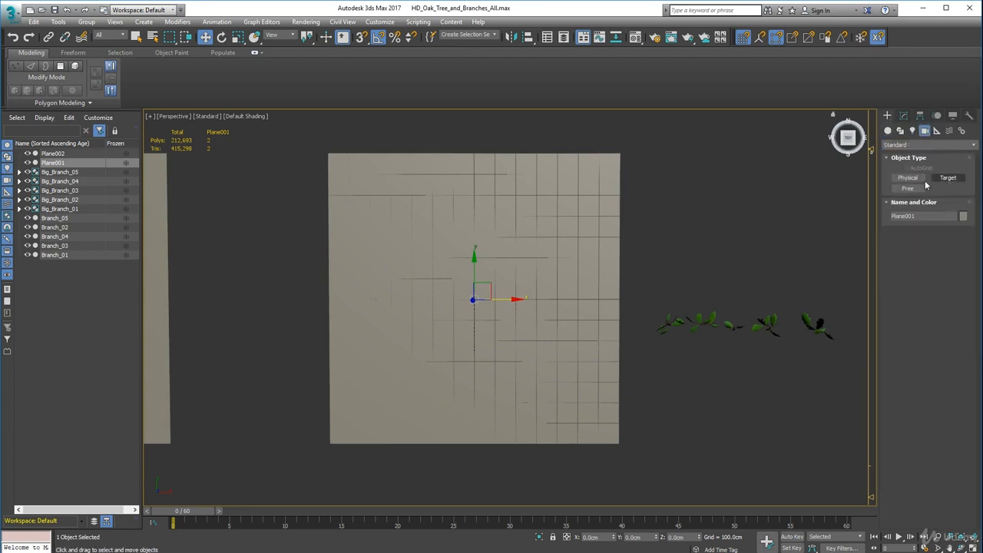
left_click(904, 180)
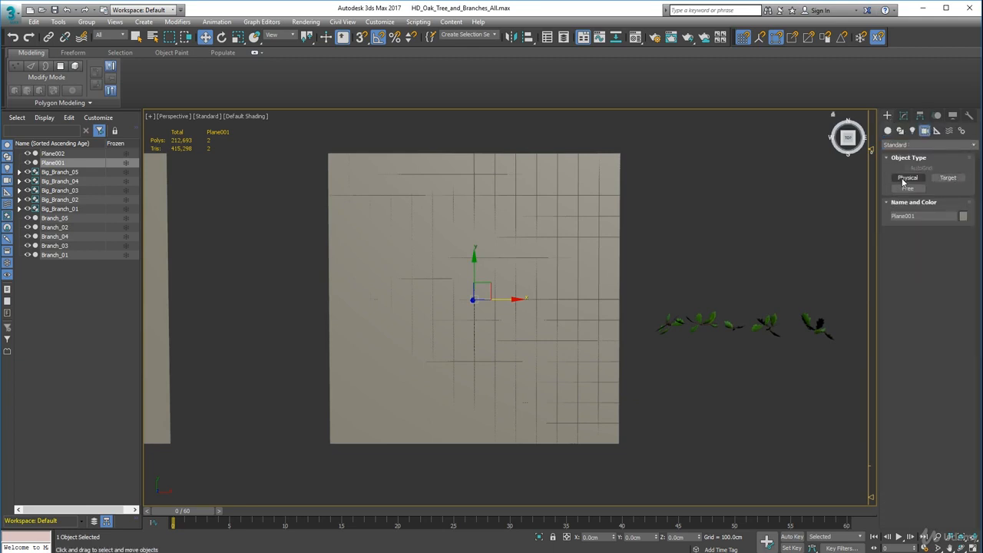
left_click(956, 179)
key("ctrl+c")
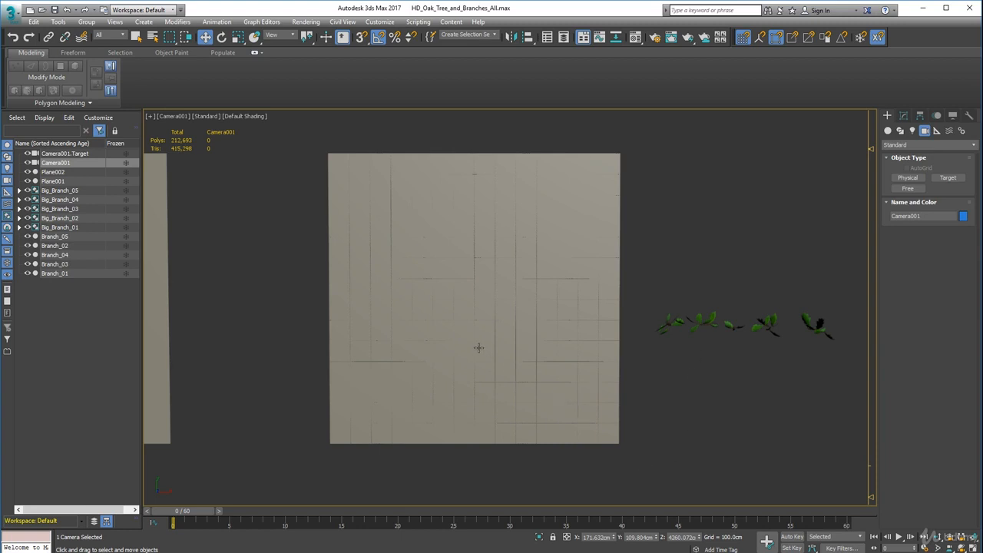
Switch back to the perspective view and lower Camera001 along the Z axis by about 1876 cm.
key("p")
scroll(478, 348, "down", 5)
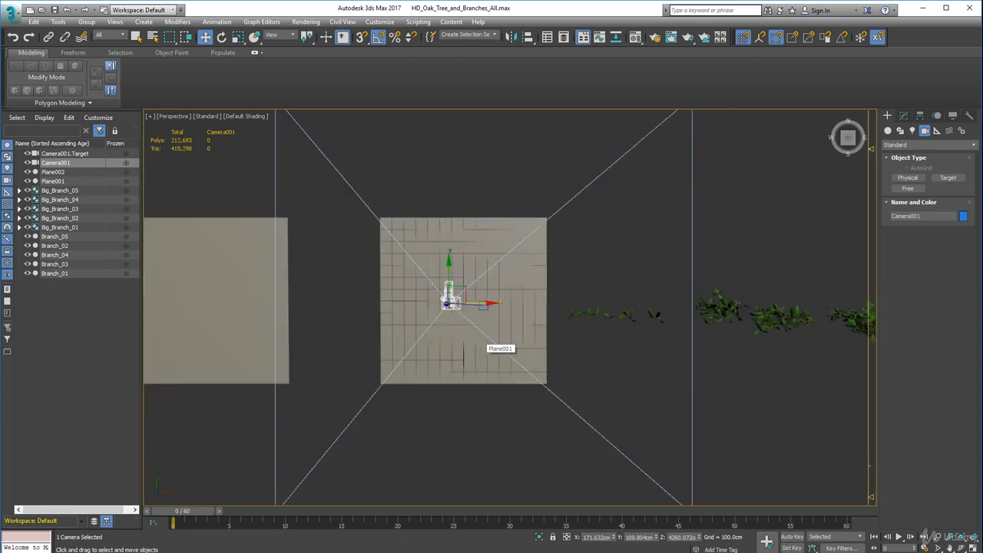
middle_click_drag(438, 358, 451, 329, "alt")
scroll(500, 295, "down", 3)
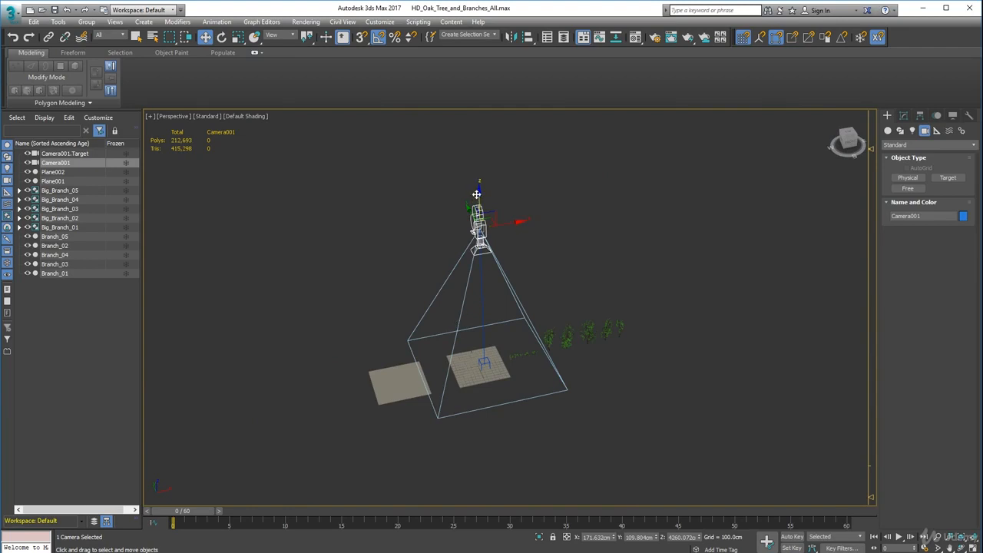
left_click_drag(478, 194, 485, 260)
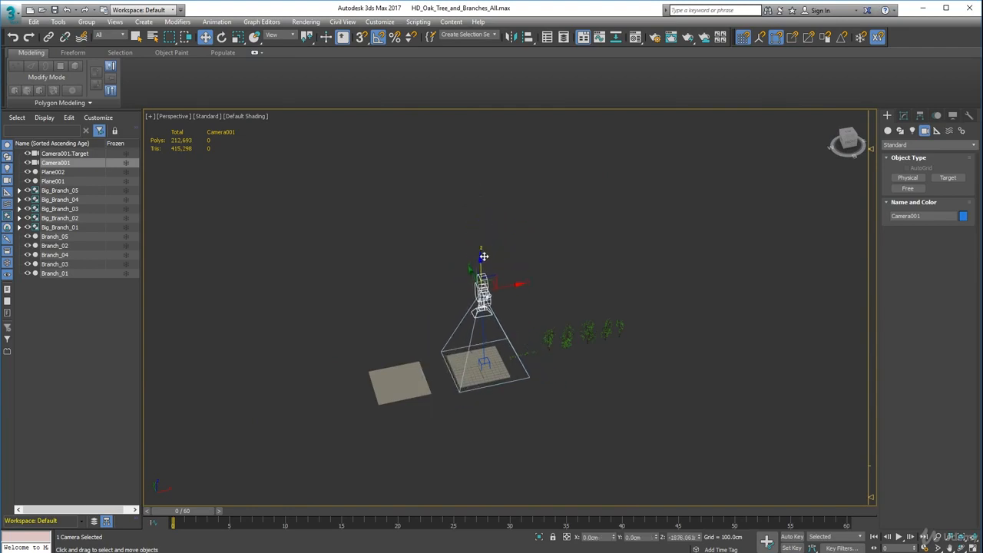
Set the absolute world position of Camera001.Target to X 0, Y 0, Z 0.
scroll(476, 346, "up", 5)
middle_click_drag(476, 346, 486, 252)
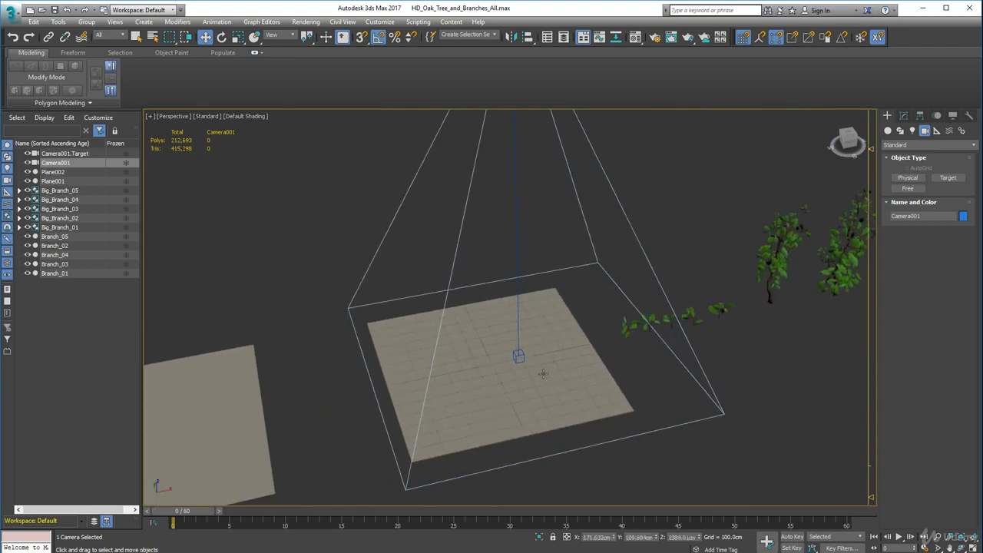
left_click(517, 356)
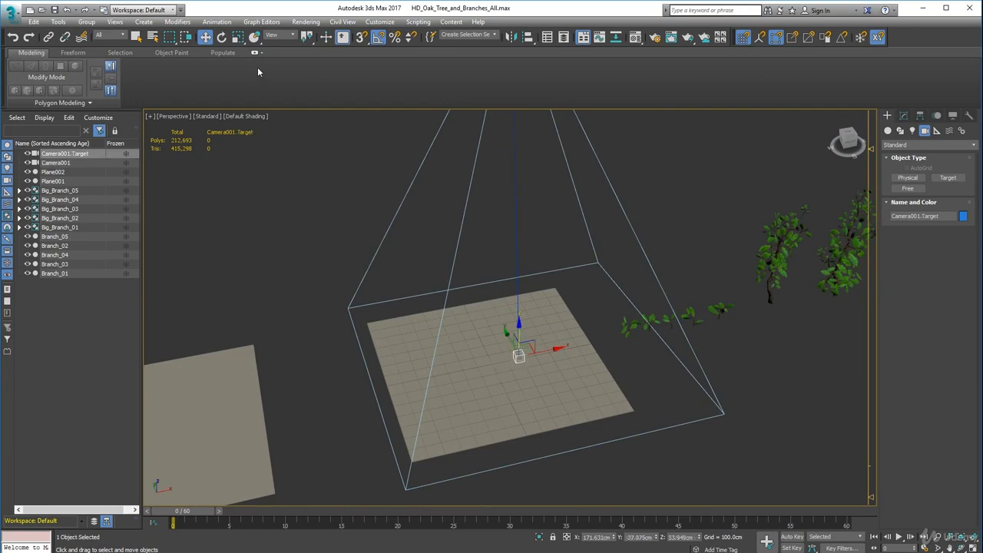
right_click(205, 37)
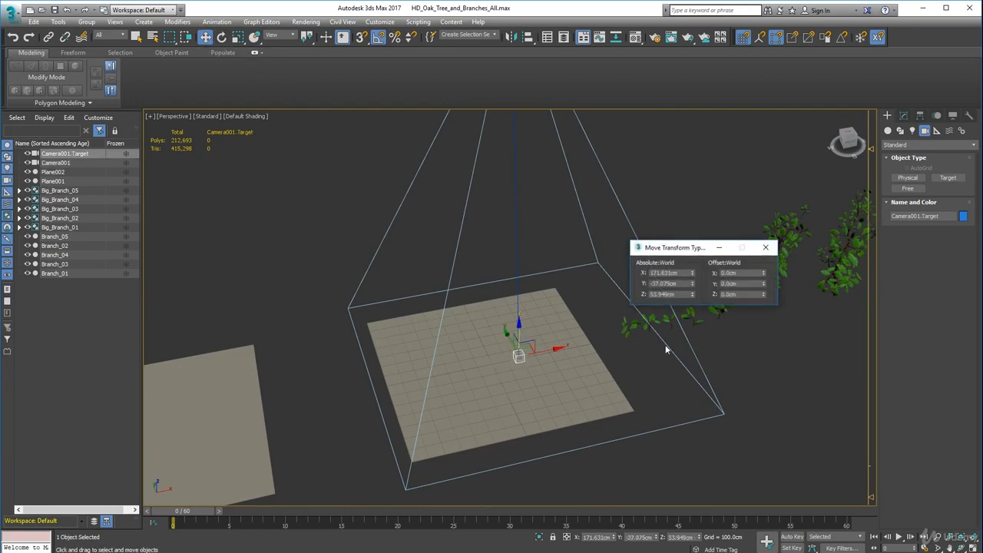
double_click(678, 273)
type("0")
key("Tab")
type("0")
key("Tab")
type("0")
key("Tab")
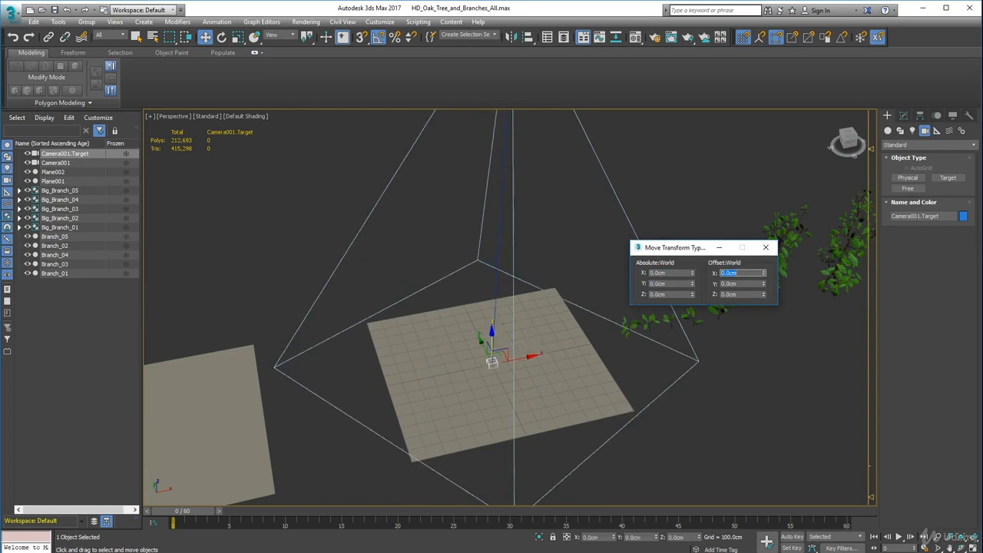
left_click(766, 250)
Set the absolute world position of Camera001 to X 0 and Y 0, keeping its height.
middle_click_drag(655, 197, 692, 369)
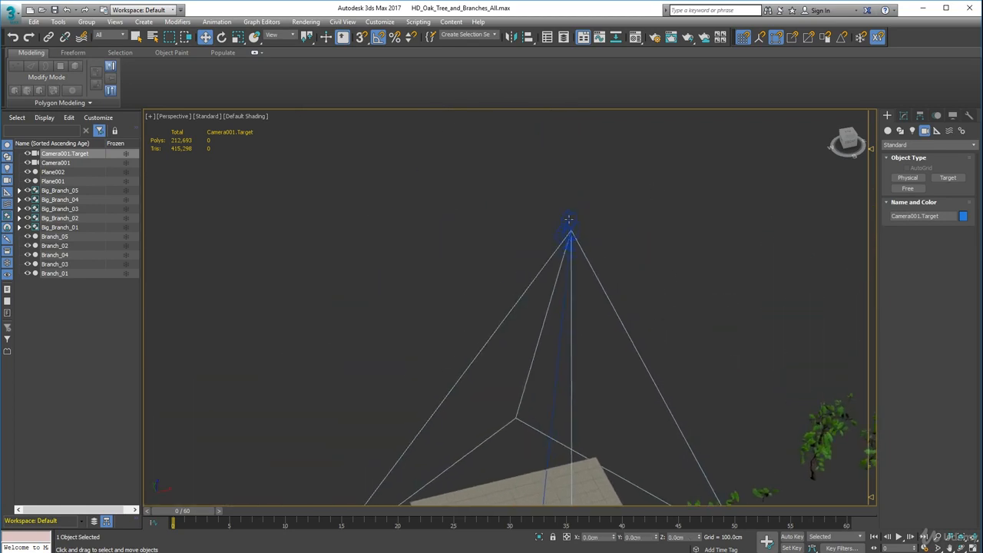
left_click(568, 221)
right_click(206, 37)
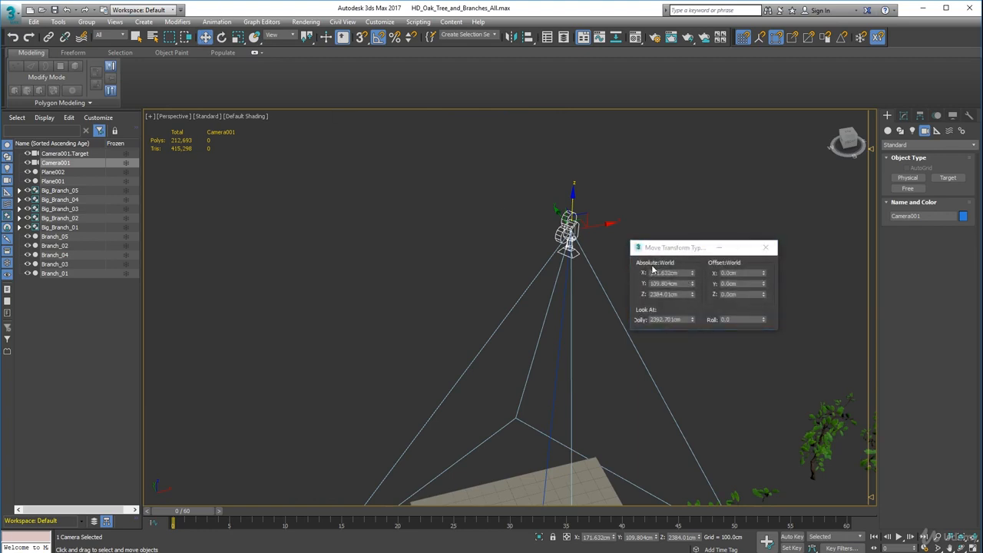
left_click(683, 273)
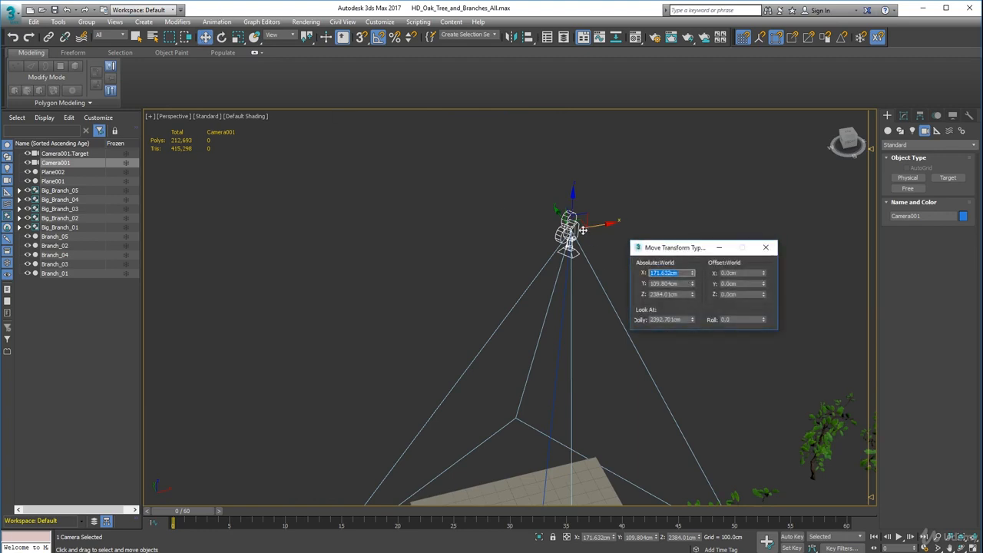
type("0")
key("Tab")
type("0")
key("Tab")
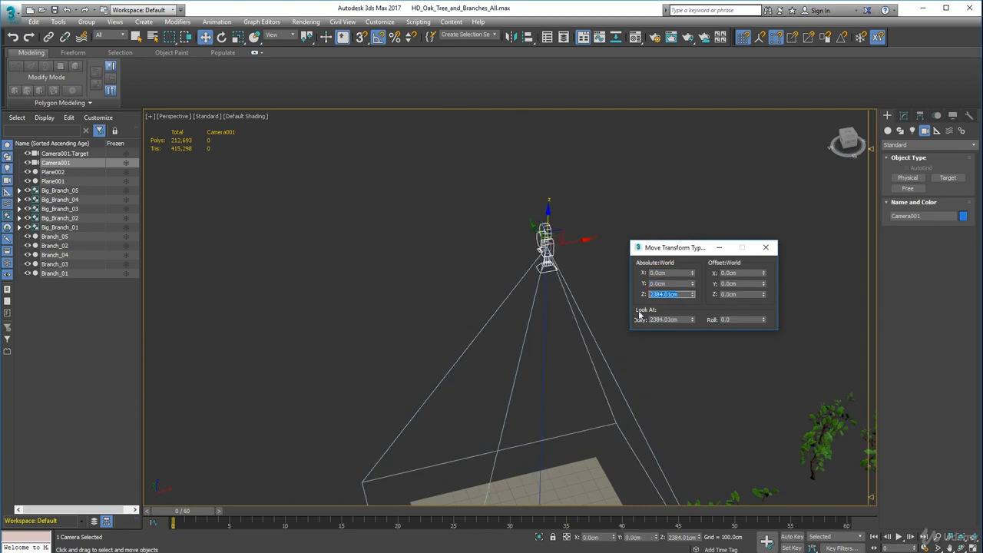
left_click(767, 249)
Turn on Orthographic Projection in the parameters of Camera001.
scroll(663, 306, "down", 4)
middle_click_drag(664, 306, 634, 243)
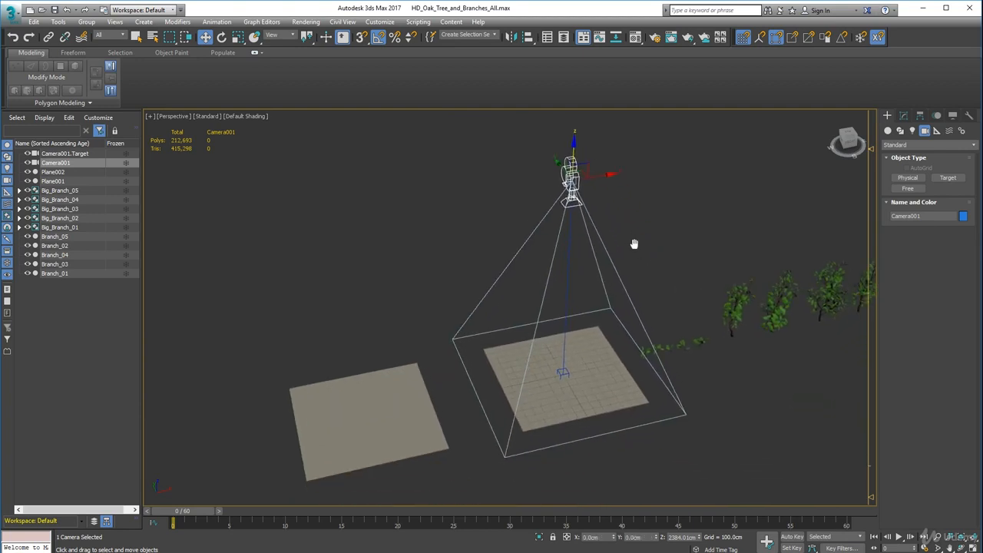
scroll(659, 258, "up", 3)
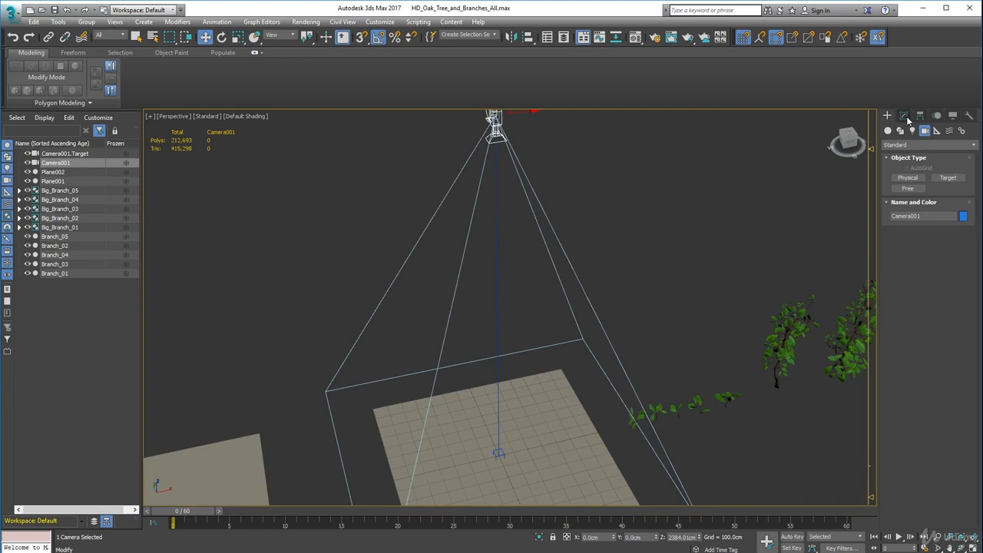
left_click(904, 116)
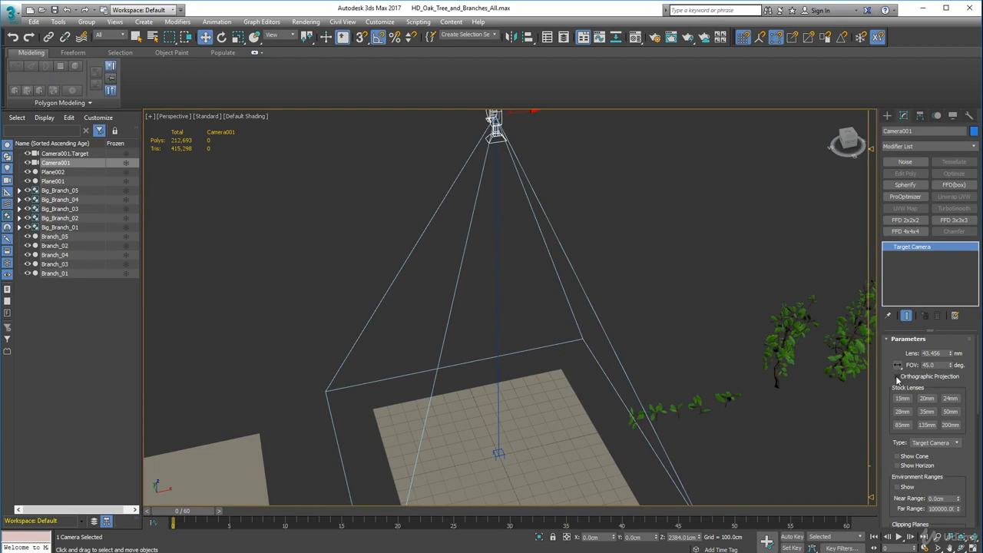
scroll(673, 394, "down", 5)
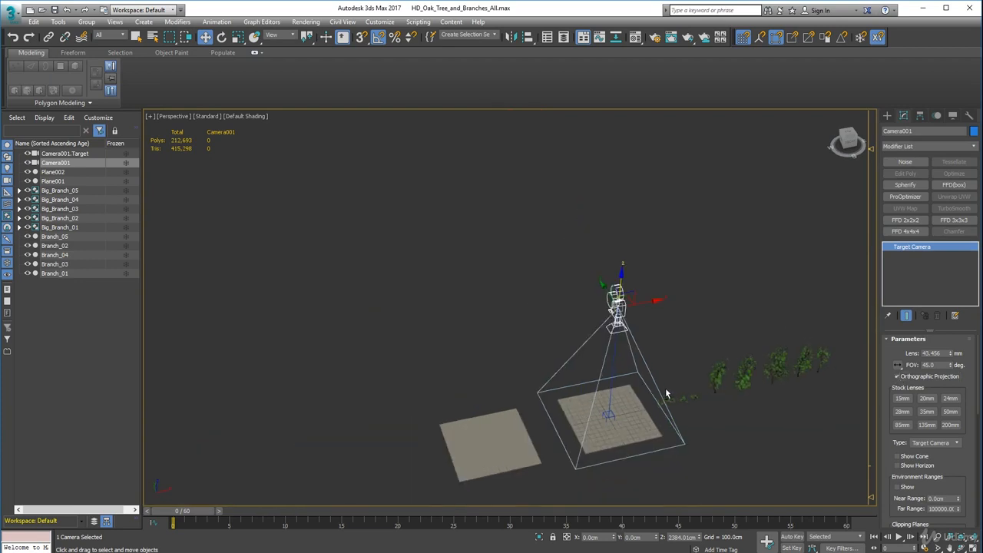
Apply a viewport layout of two side-by-side panes, with Perspective in the left pane and Camera001 in the right pane.
middle_click_drag(665, 388, 651, 409, "alt")
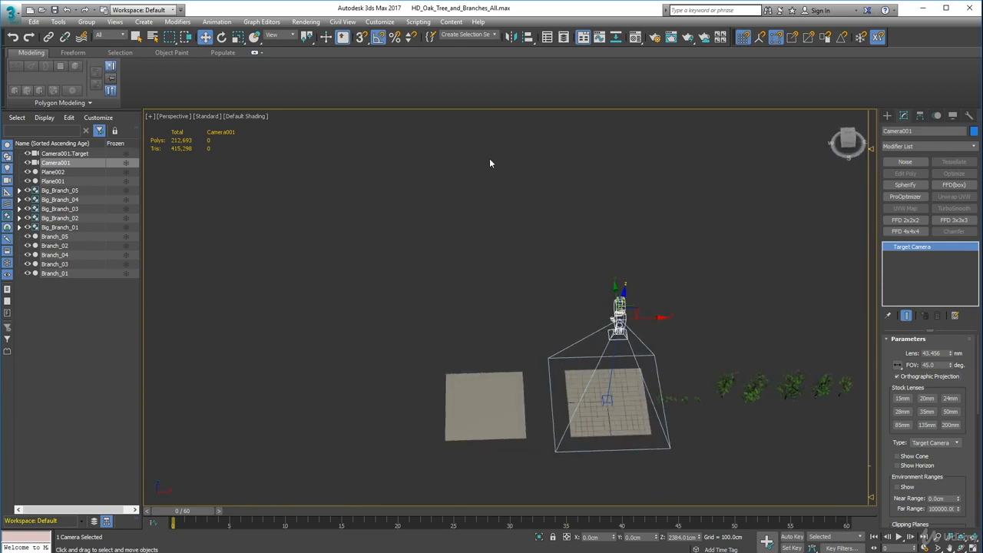
left_click(169, 115)
left_click(150, 116)
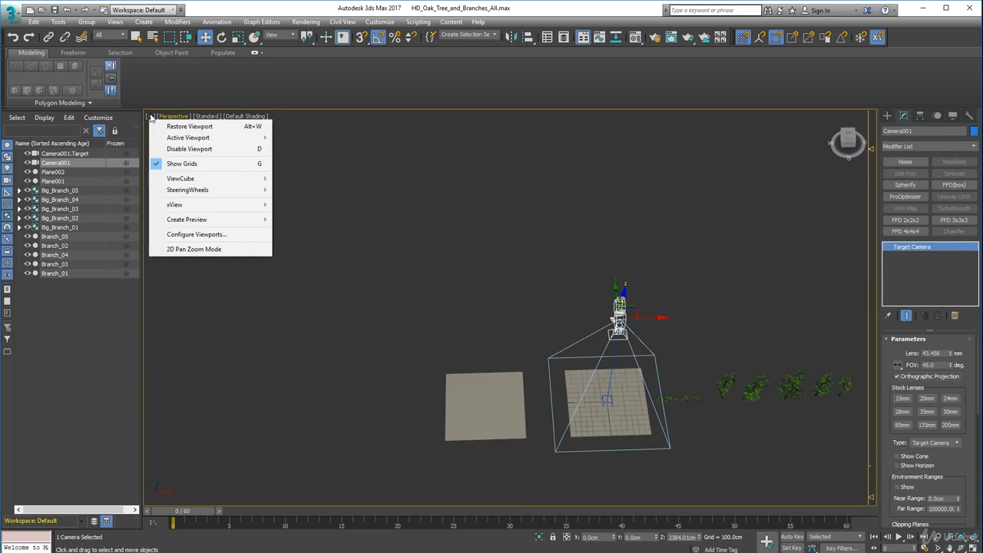
left_click(204, 235)
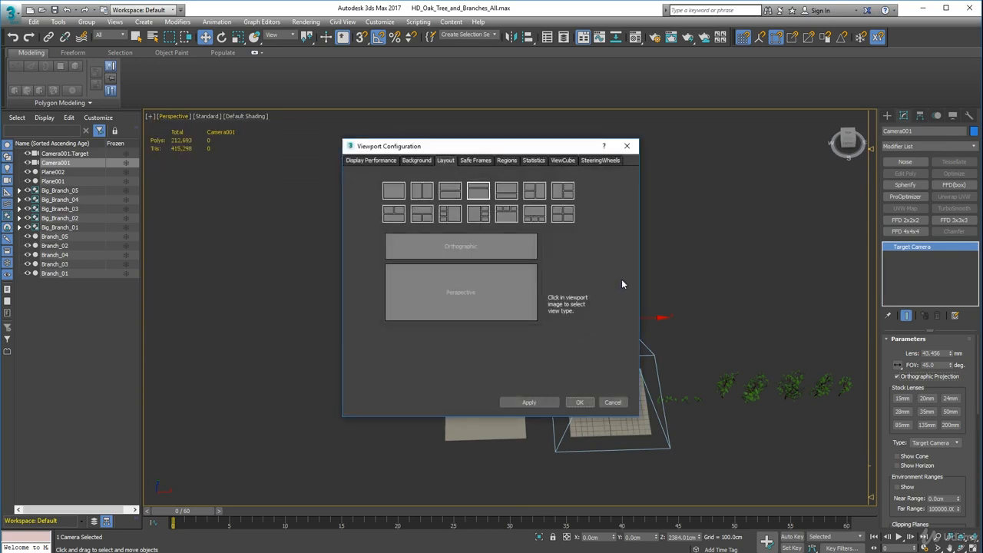
left_click(416, 193)
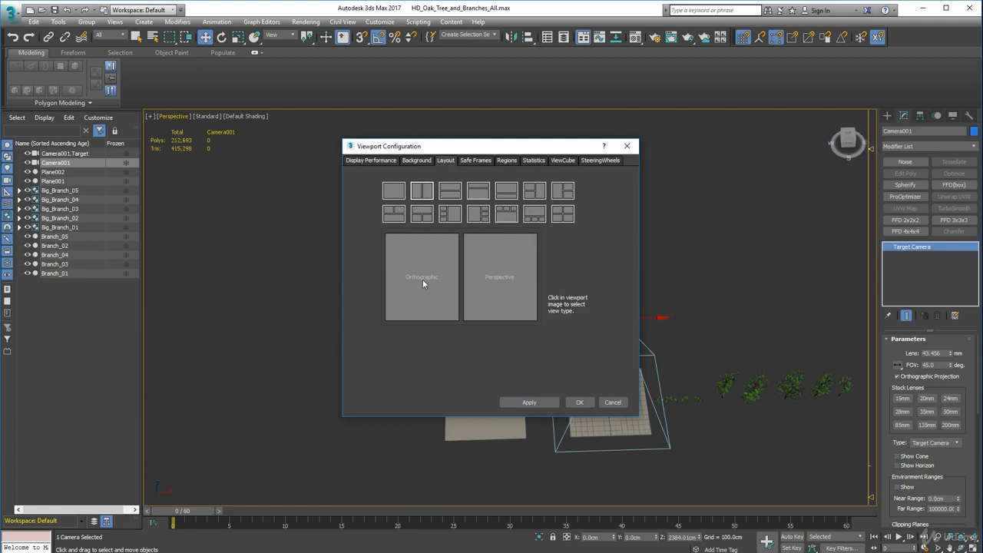
left_click(501, 276)
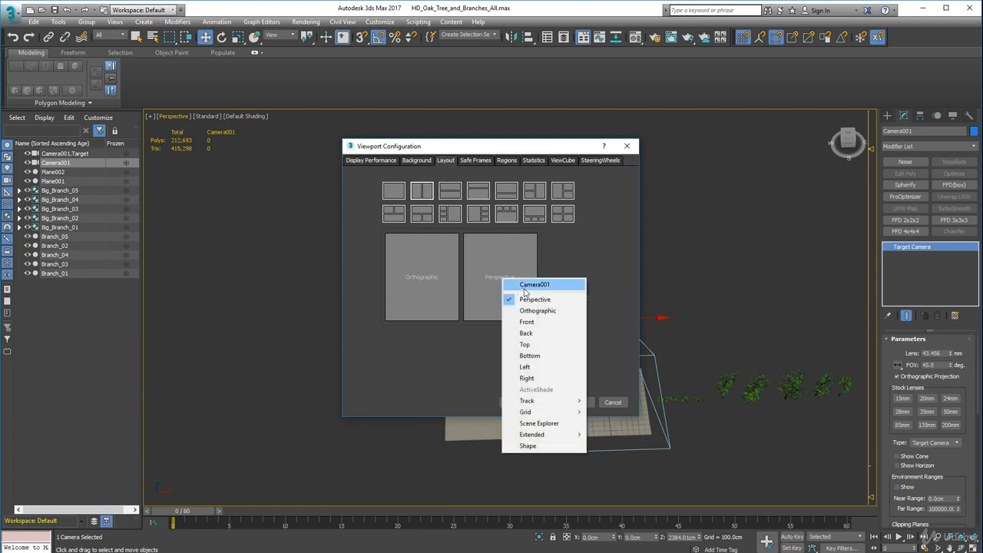
left_click(528, 283)
left_click(420, 278)
left_click(445, 297)
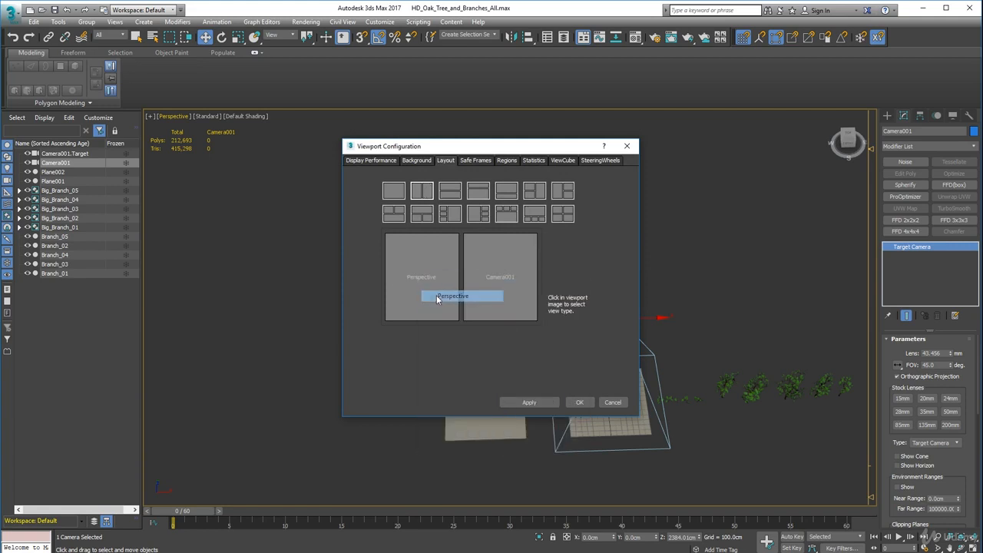
left_click(544, 403)
left_click(579, 401)
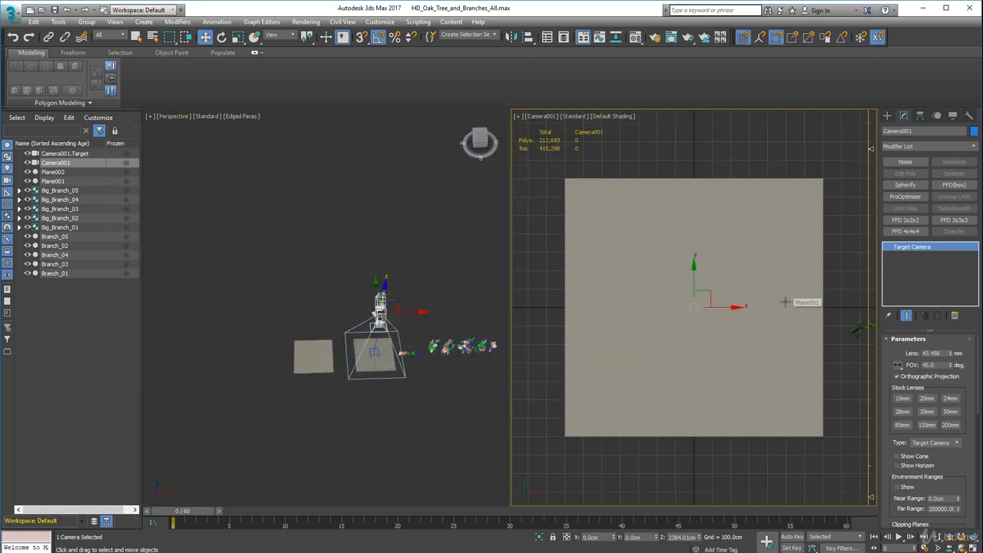
Lower Camera001 along the Z axis to a height of about 1768 cm so Plane001 fills more of the camera view.
middle_click_drag(355, 343, 397, 366, "alt")
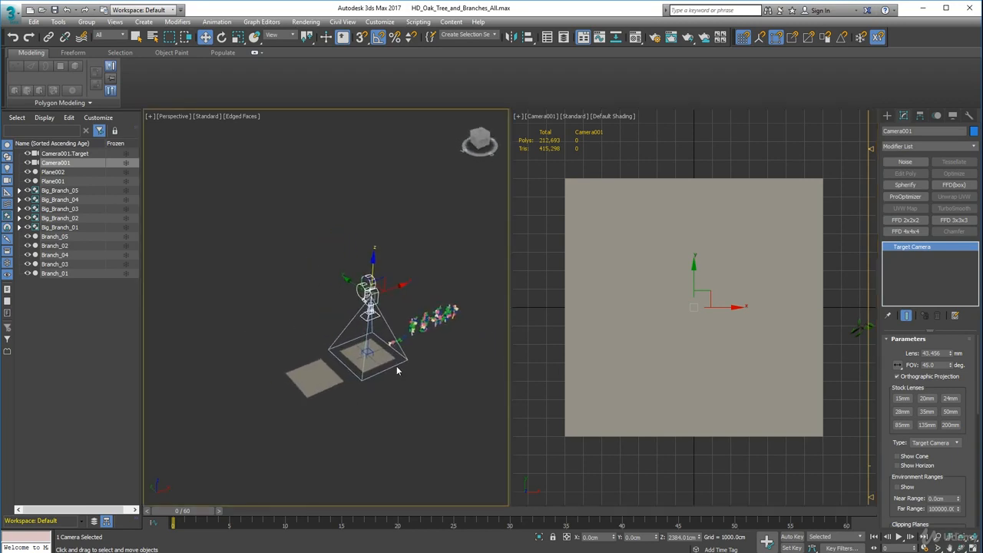
scroll(396, 365, "up", 5)
middle_click_drag(344, 172, 335, 193)
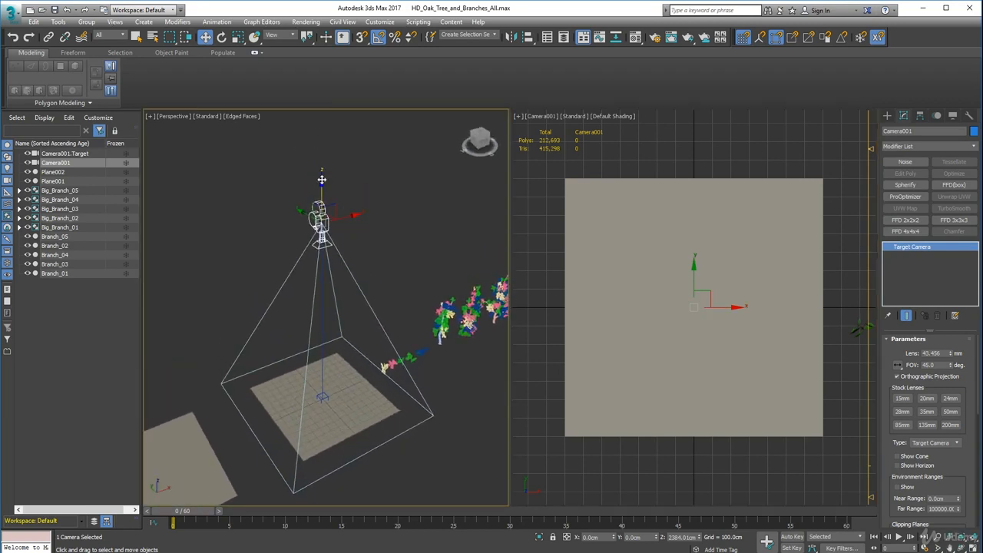
left_click_drag(321, 182, 329, 233)
middle_click_drag(331, 287, 390, 360)
middle_click_drag(390, 359, 316, 347)
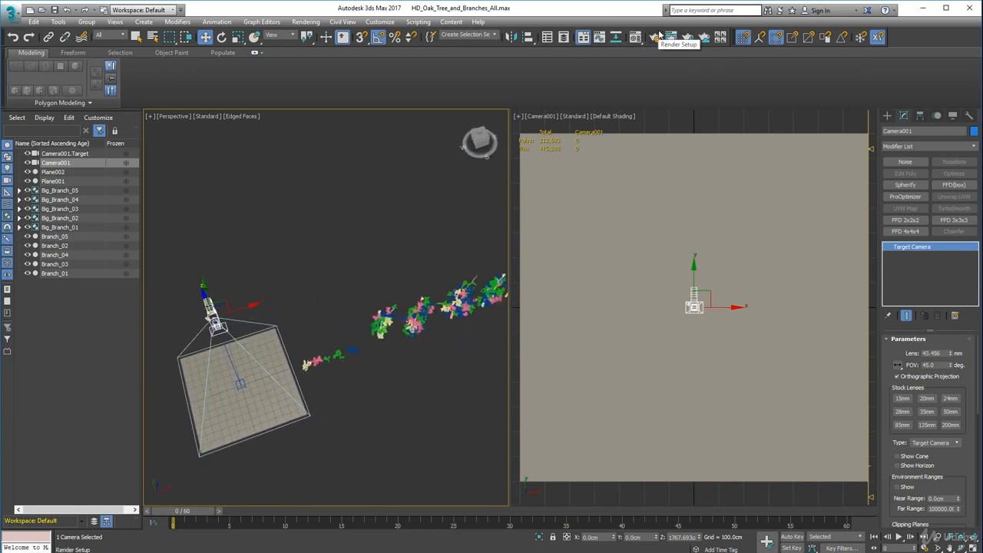
In the environment settings, set the ambient light colour to black (value 0) and choose no exposure control.
left_click(306, 21)
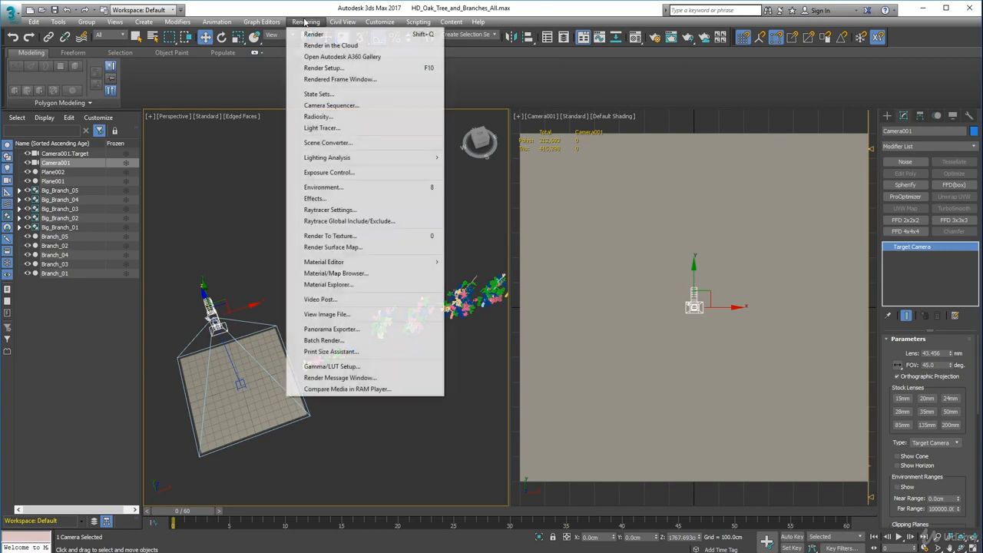
left_click(321, 187)
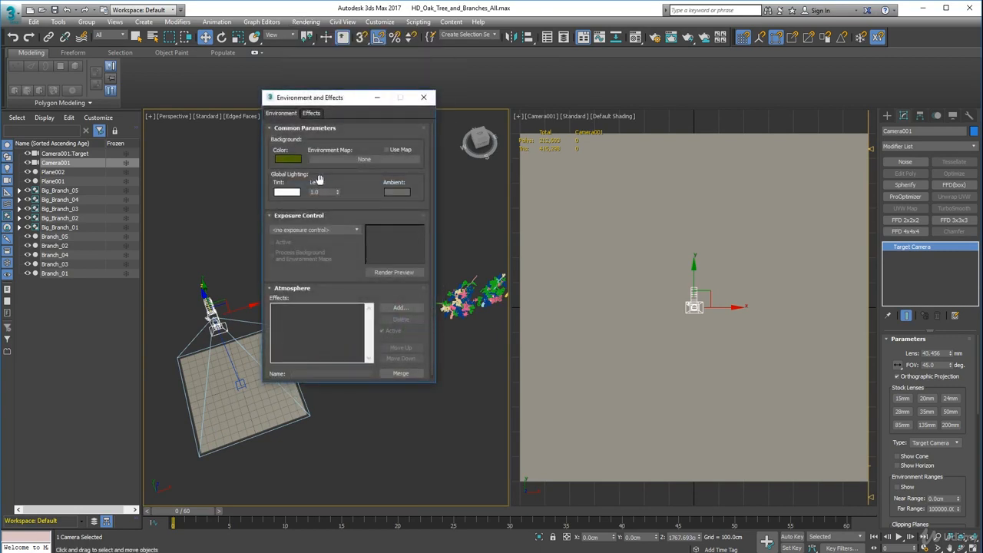
left_click(397, 191)
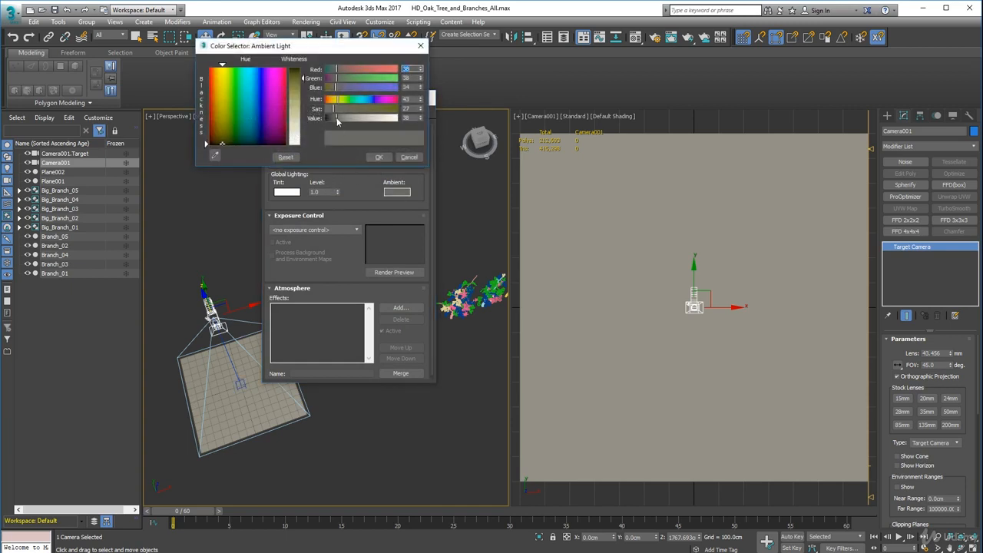
left_click_drag(336, 117, 310, 126)
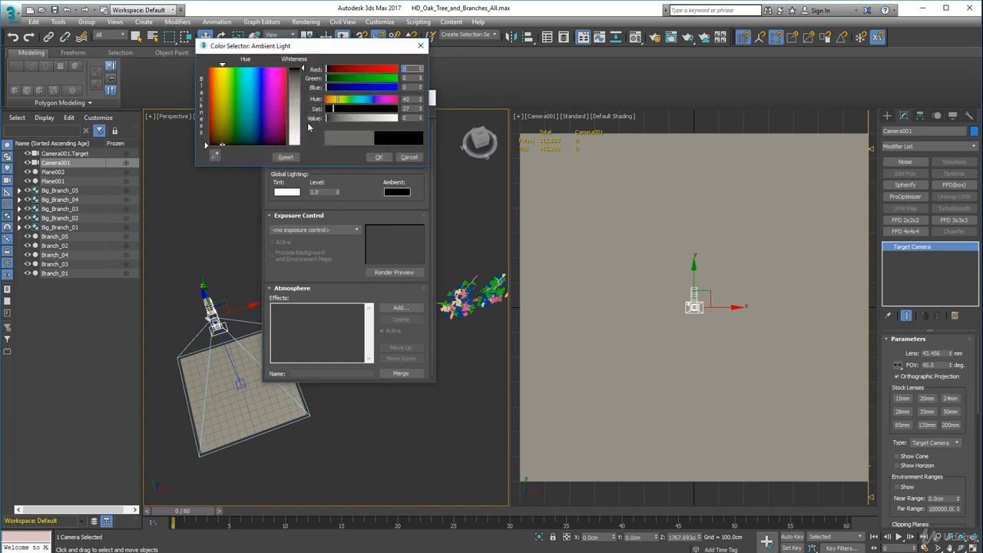
left_click(364, 192)
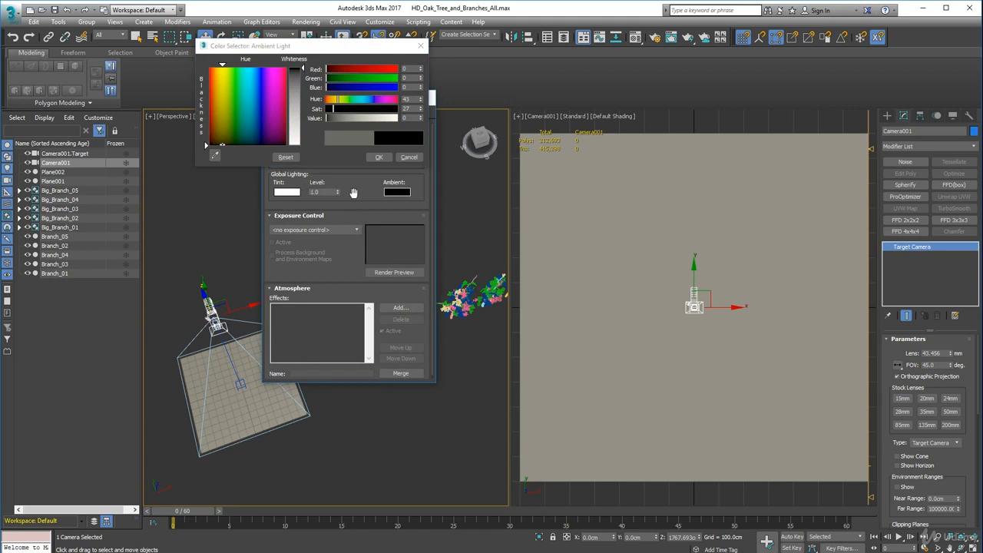
left_click(379, 157)
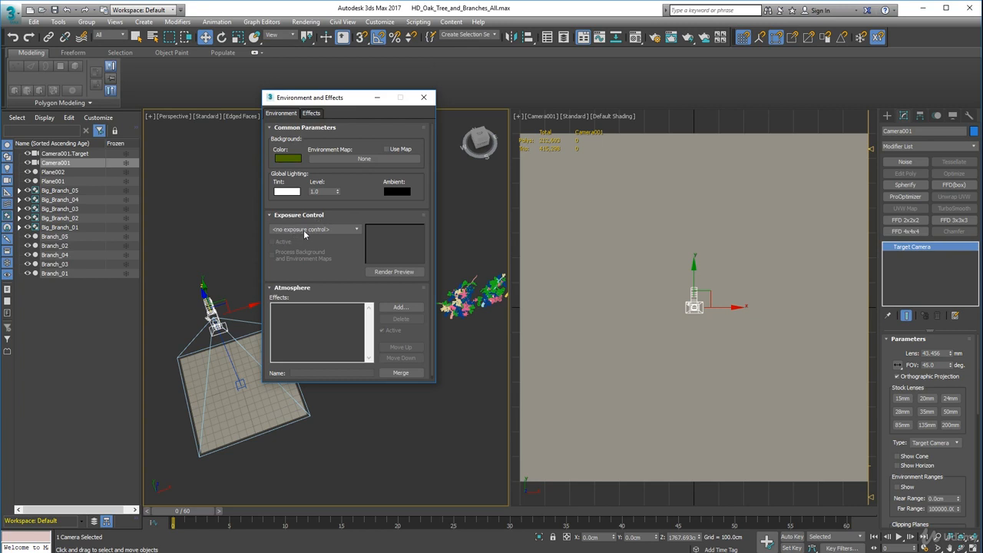
left_click(324, 229)
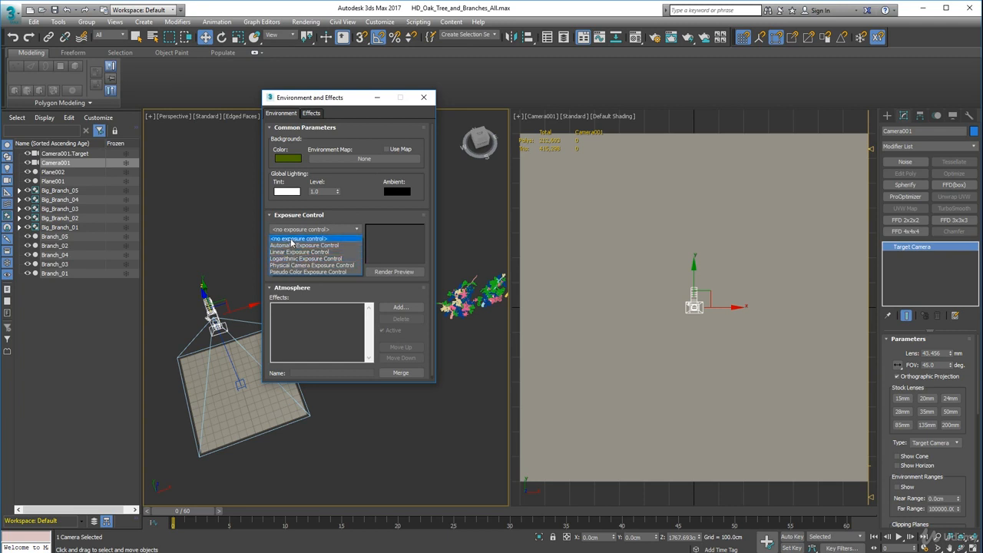
left_click(294, 238)
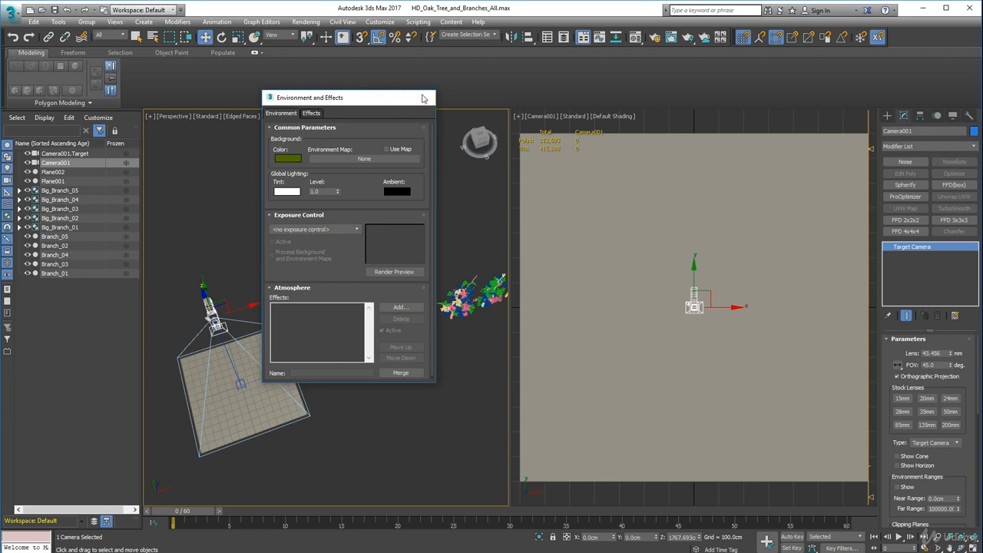
left_click(423, 98)
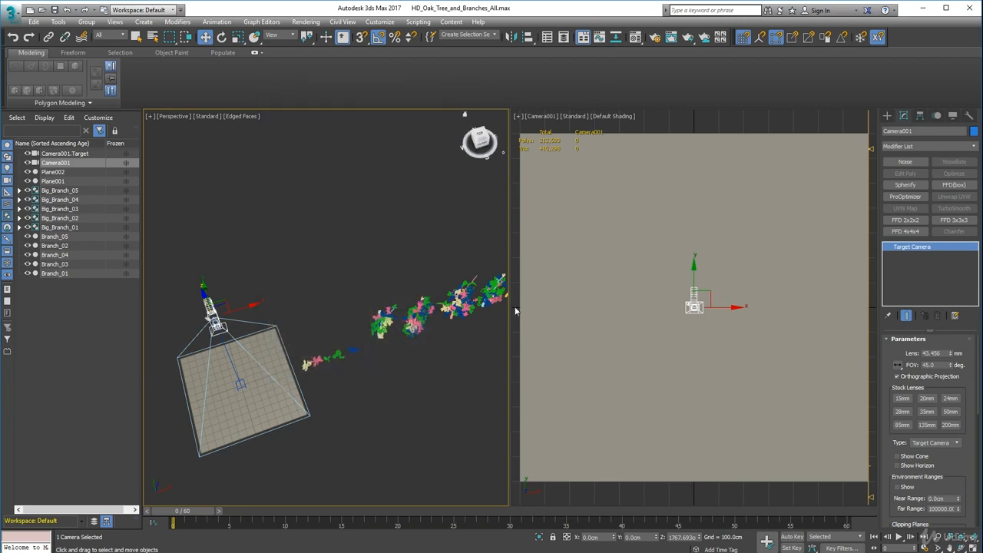
Turn off the Edged Faces display in the perspective viewport.
mouse_move(417, 341)
middle_mouse_down("alt")
mouse_move(373, 306)
mouse_move(386, 252)
middle_mouse_up("alt")
left_click(241, 117)
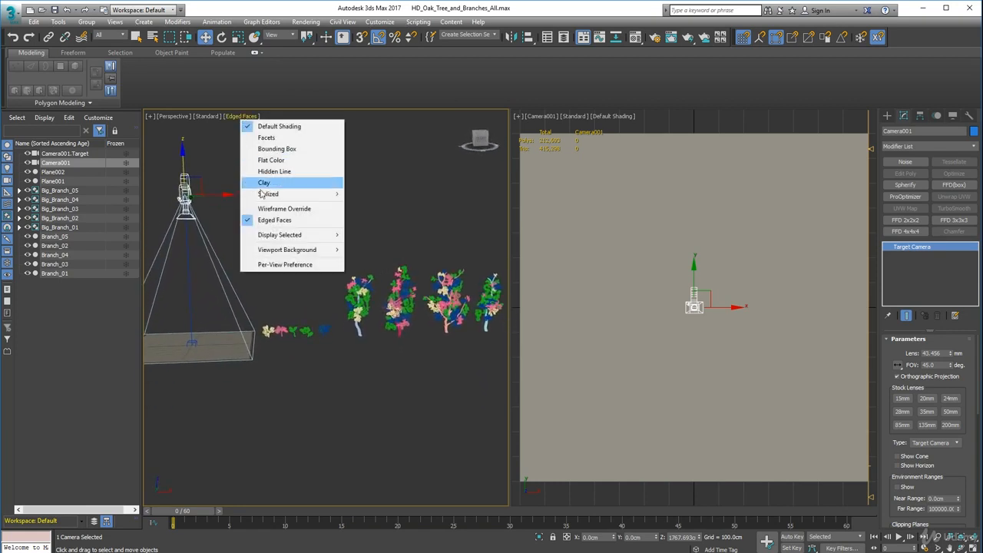
left_click(275, 219)
Move the Big_Branch_03 group along the X axis onto Plane001, to about X -227 cm.
mouse_move(319, 265)
middle_mouse_down("alt")
mouse_move(359, 306)
mouse_move(433, 311)
mouse_move(384, 336)
mouse_move(377, 364)
mouse_move(397, 346)
mouse_move(332, 332)
mouse_move(340, 331)
mouse_move(318, 304)
mouse_move(323, 294)
mouse_move(309, 300)
middle_mouse_up("alt")
scroll(343, 300, "up", 3)
scroll(368, 304, "up", 6)
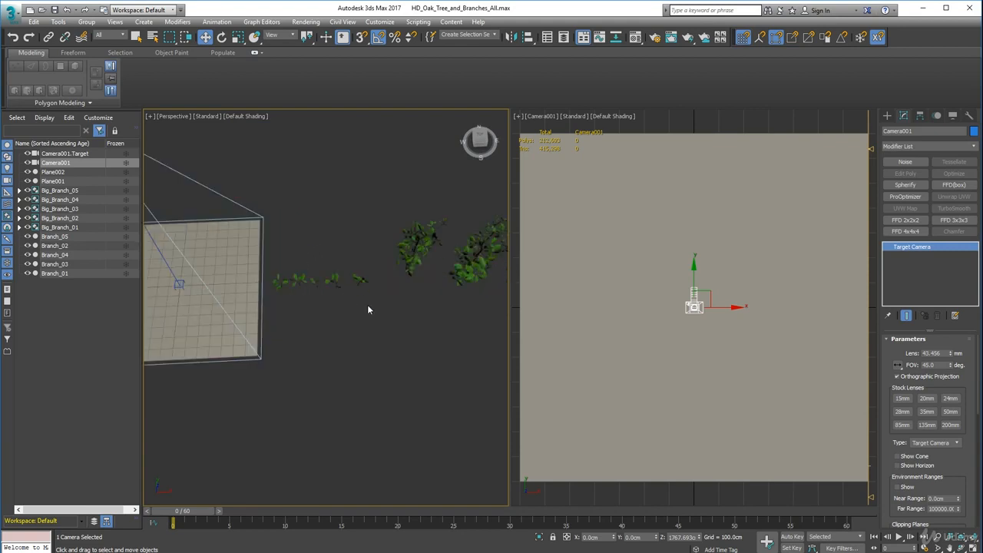
middle_click_drag(402, 298, 401, 254, "alt")
middle_click_drag(402, 253, 403, 298)
scroll(403, 307, "down", 6)
middle_click_drag(407, 338, 390, 304)
left_click(470, 314)
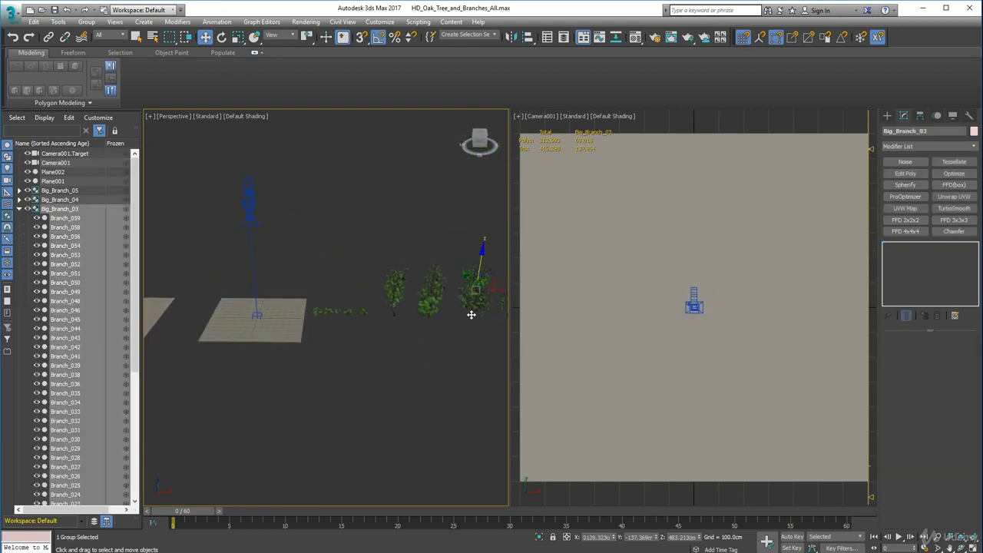
left_click_drag(503, 290, 267, 300)
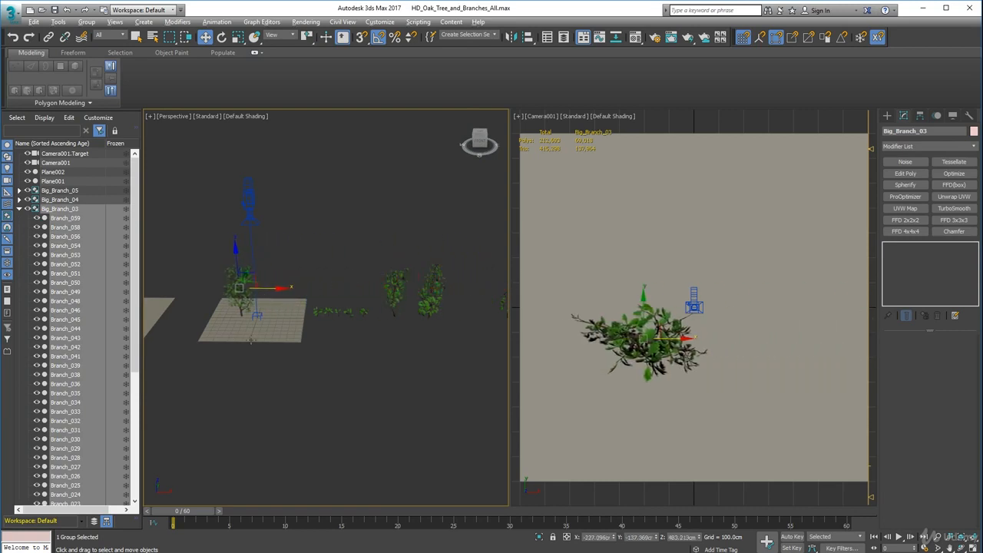
Rotate Big_Branch_03 by -90 degrees about the X axis so it lies flat facing the camera.
middle_click_drag(284, 331, 391, 378, "alt")
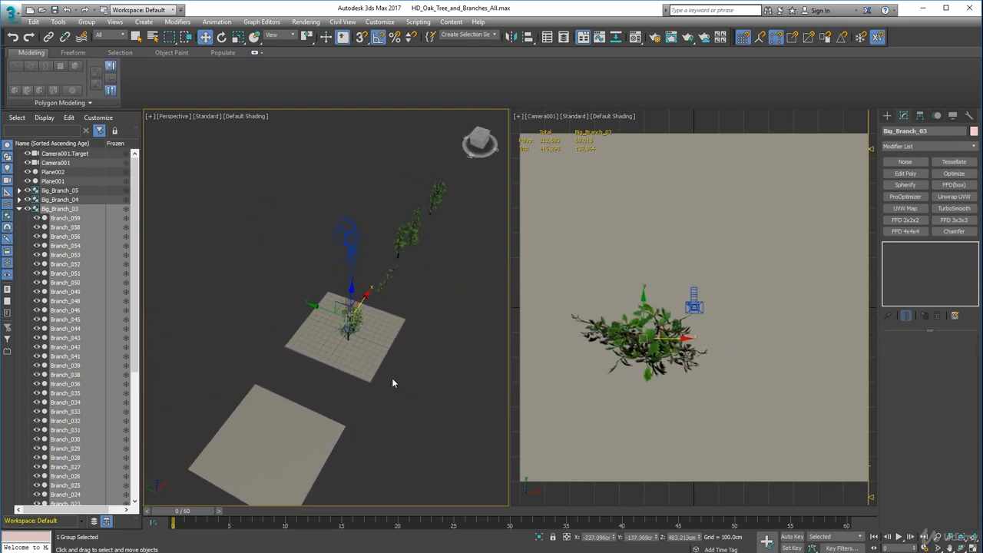
key("e")
left_click_drag(366, 300, 332, 265)
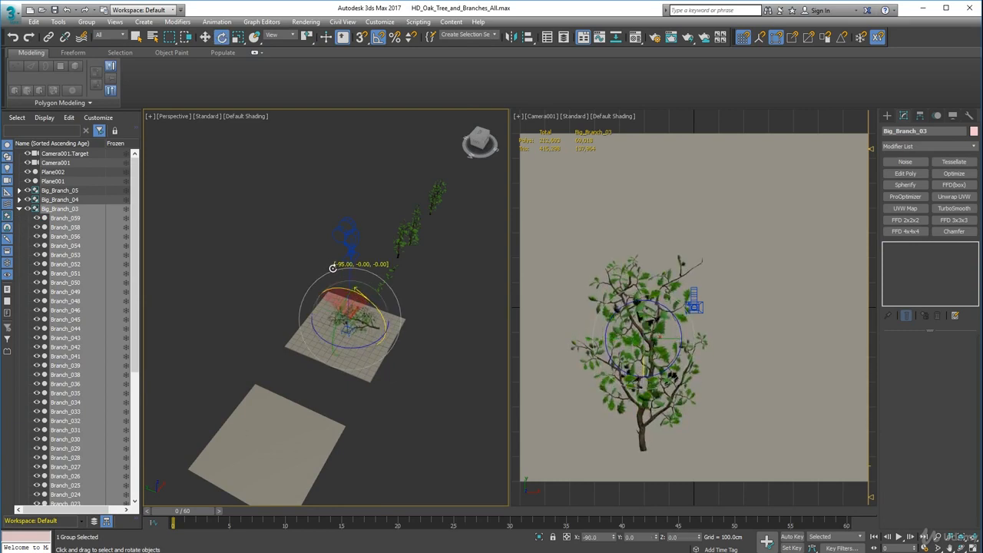
middle_click_drag(330, 274, 305, 362, "alt")
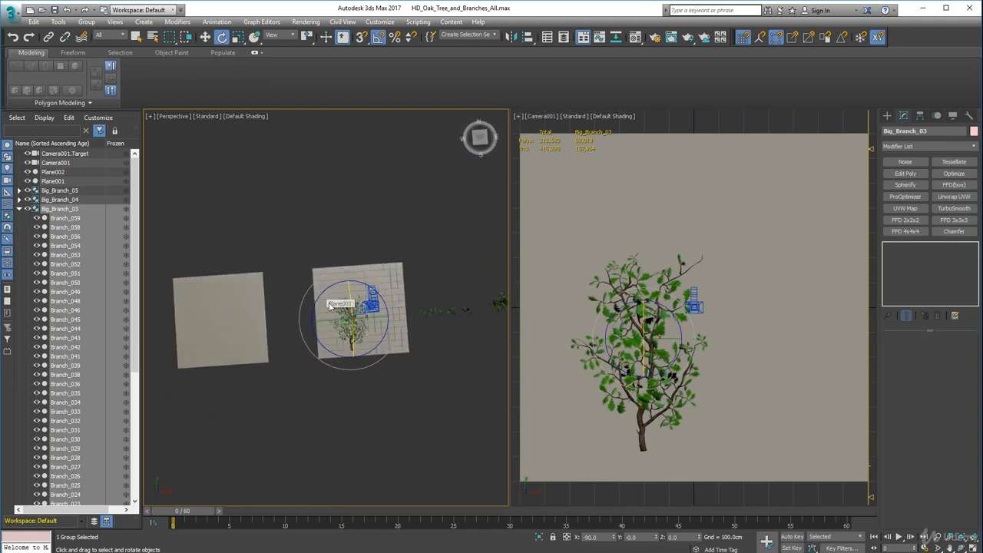
key("w")
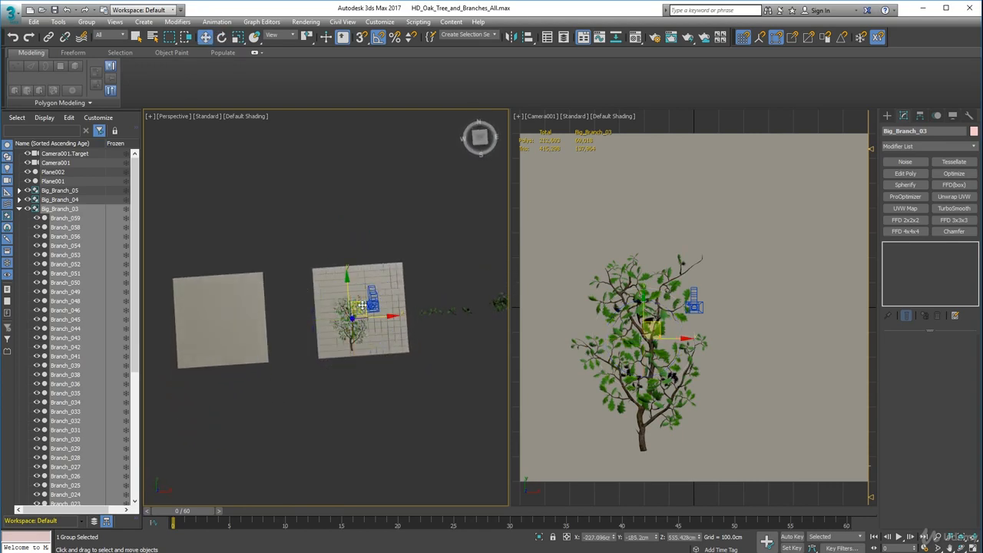
Move Big_Branch_03 to the lower-left area of Plane001, at about X -385 cm and Y -247 cm.
left_click_drag(361, 305, 348, 314)
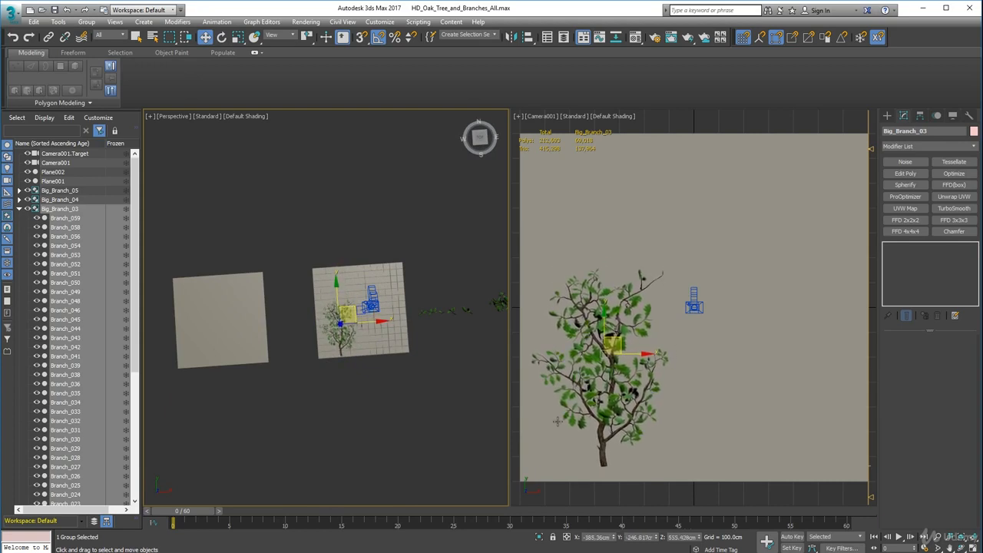
middle_click_drag(435, 402, 384, 322)
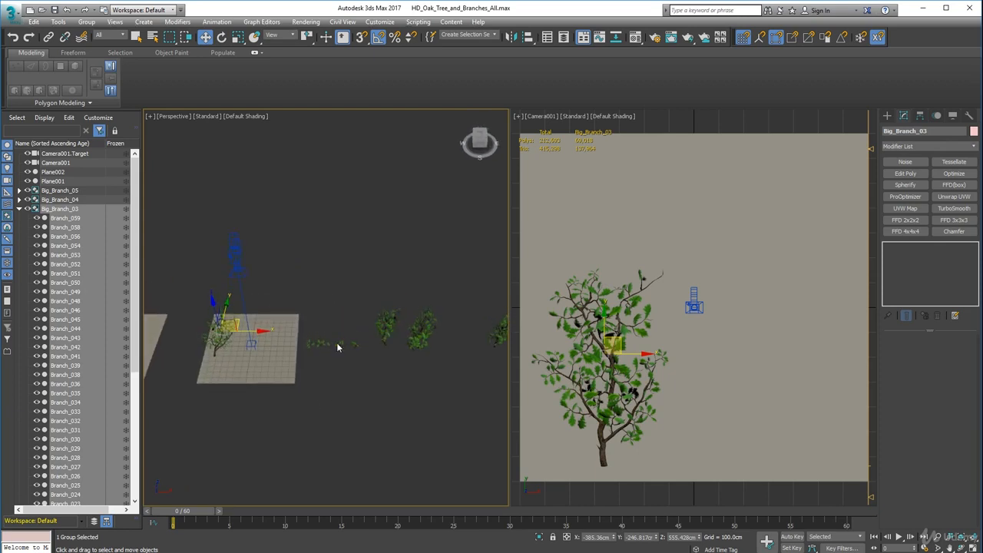
middle_click_drag(290, 349, 296, 395, "alt")
middle_click_drag(296, 395, 399, 405)
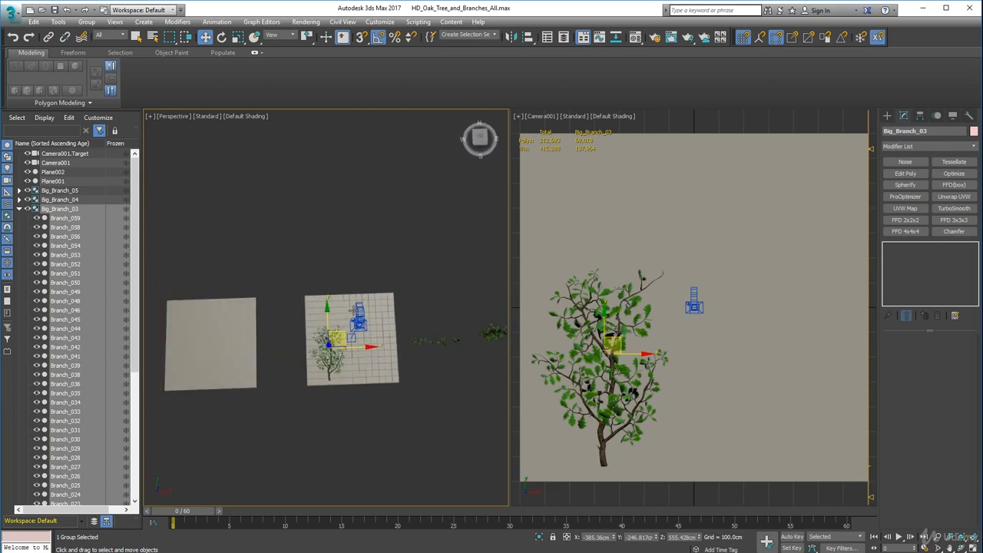
scroll(351, 311, "down", 5)
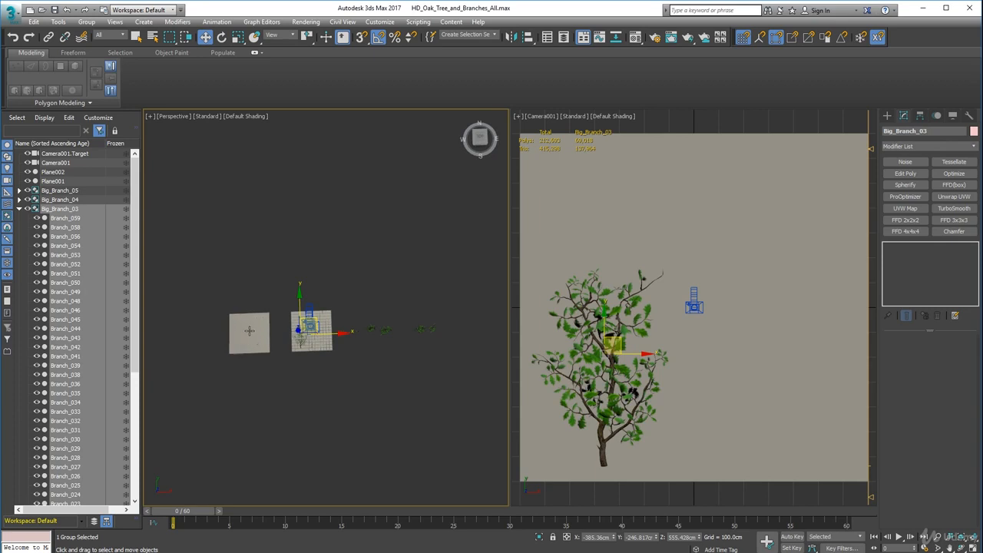
scroll(371, 339, "up", 5)
Move the Big_Branch_04 group along the X axis onto Plane001, to about X 419 cm.
middle_click_drag(447, 350, 379, 320, "alt")
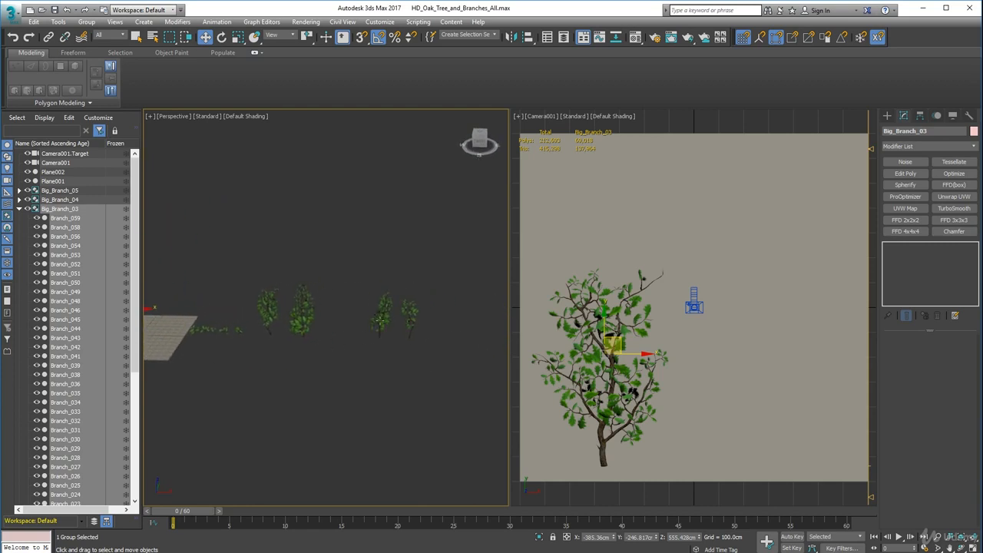
middle_click_drag(303, 353, 359, 344, "alt")
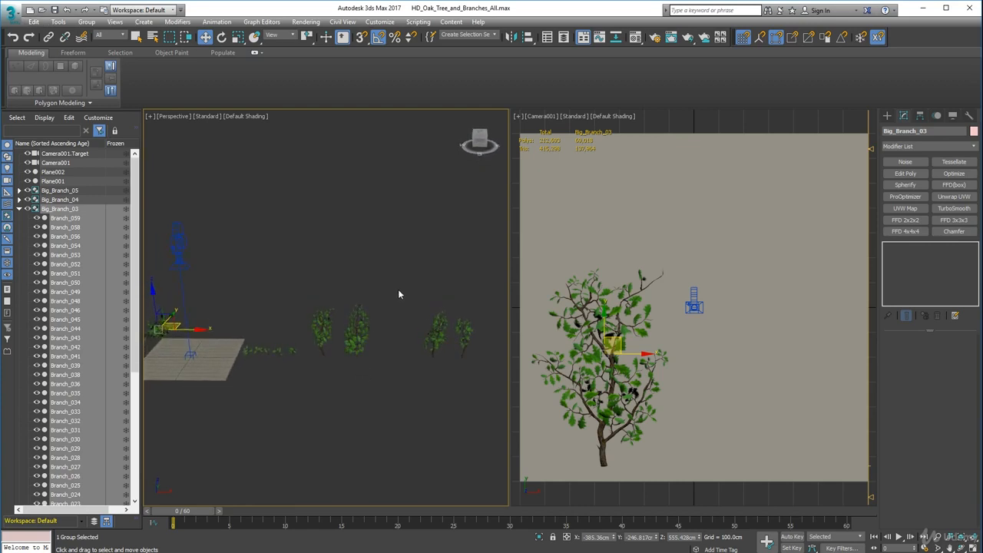
left_click(431, 348)
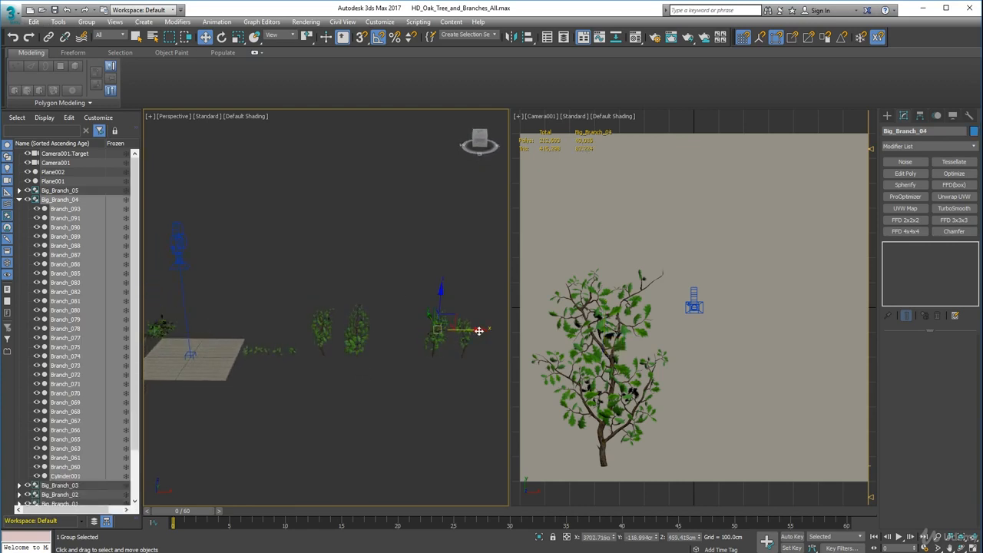
left_click_drag(483, 330, 331, 351)
middle_click_drag(247, 369, 388, 445, "alt")
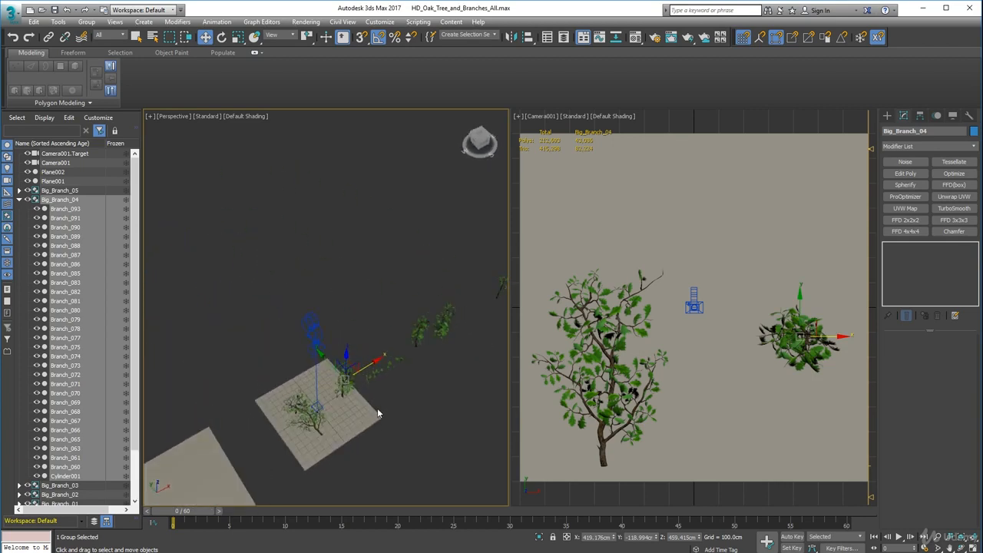
Rotate Big_Branch_04 about the X axis to lie flat, and place it beside Big_Branch_03 at about X 129 cm, Y -273 cm.
key("e")
left_click_drag(366, 381, 341, 341)
key("w")
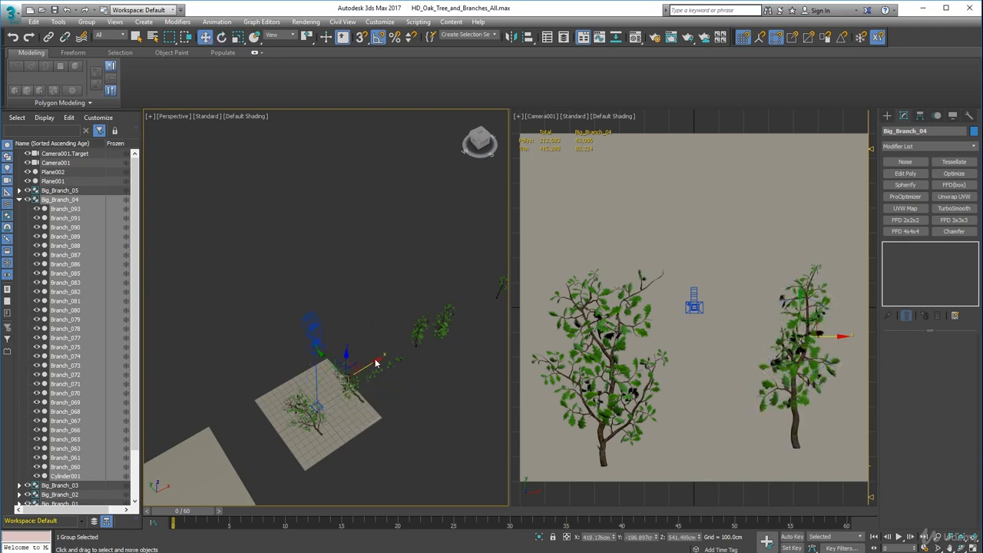
left_click_drag(375, 361, 355, 365)
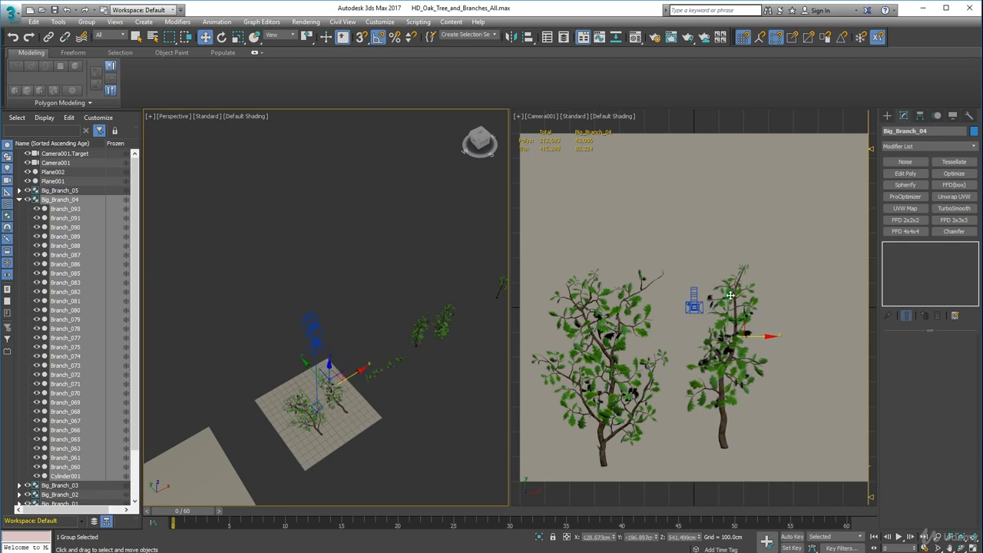
left_click_drag(727, 295, 727, 315)
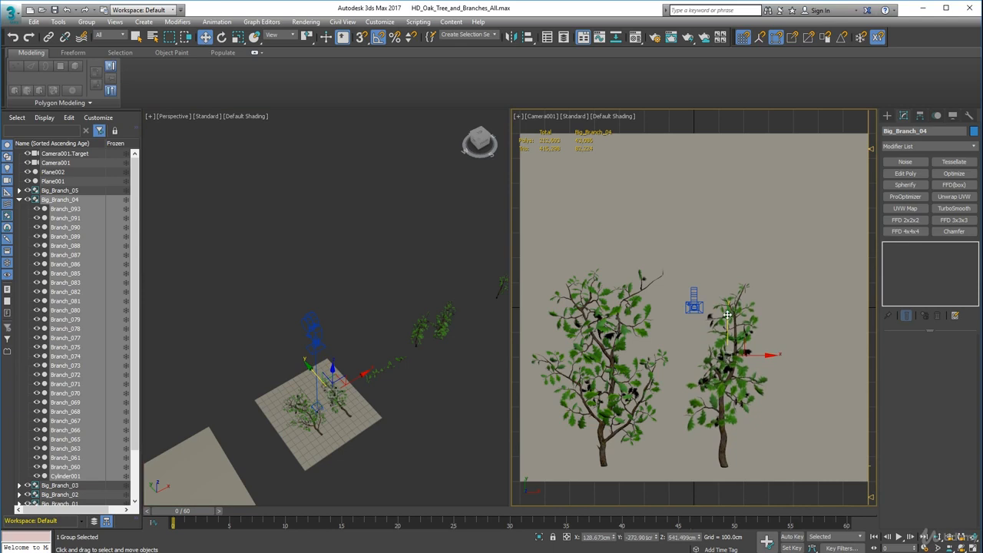
Nudge Big_Branch_03 slightly towards the left edge of Plane001, and move Big_Branch_04 to about X 112 cm.
left_click(600, 347)
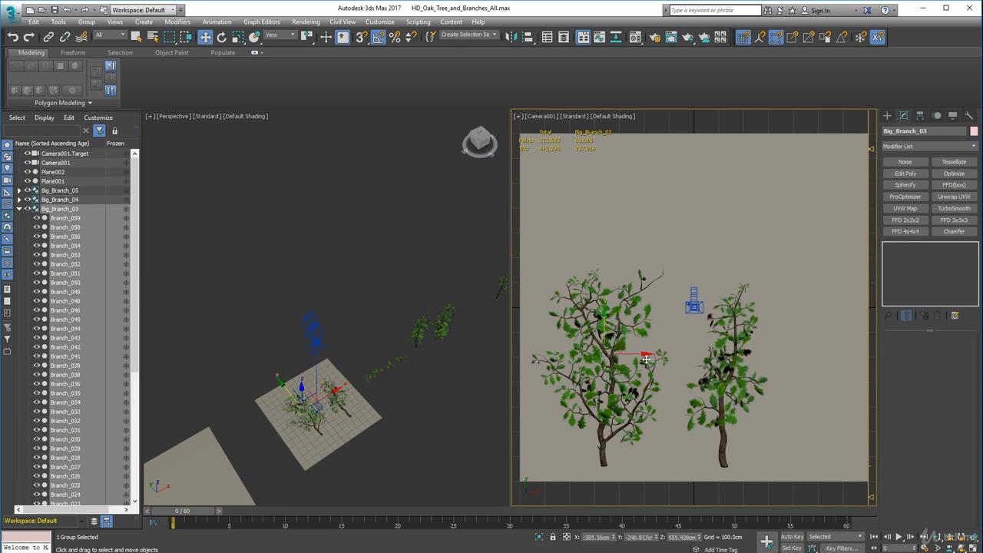
left_click_drag(643, 354, 634, 354)
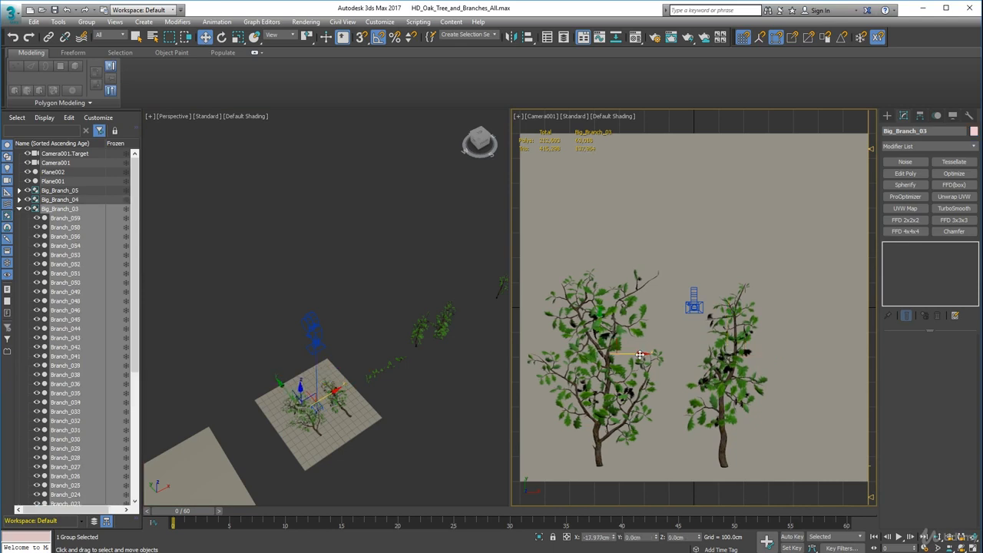
left_click(734, 392)
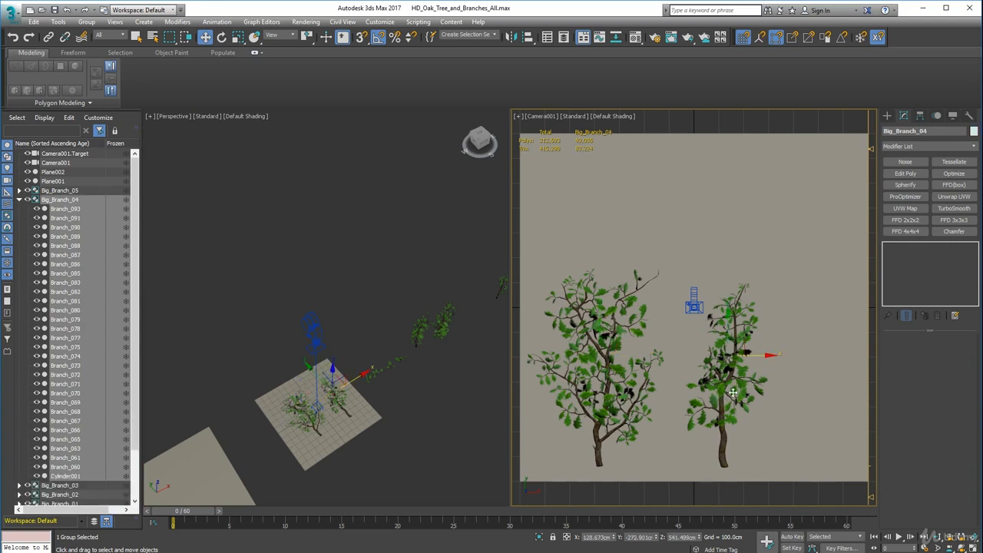
left_click_drag(764, 354, 760, 355)
middle_click_drag(757, 361, 717, 375)
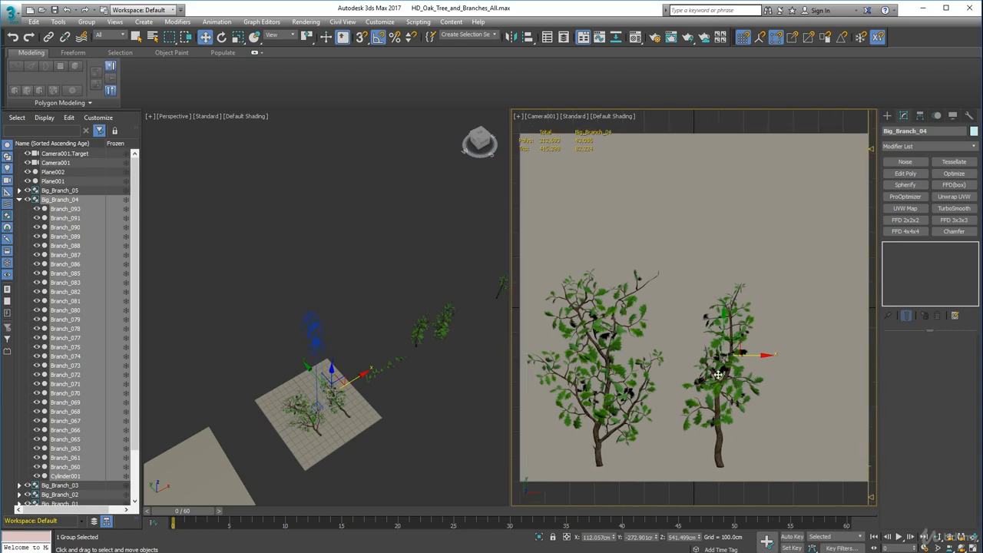
Move the Big_Branch_05 group next to Plane001, behind the small branches, at about X 907 cm and Y 155 cm.
middle_click_drag(464, 397, 398, 402)
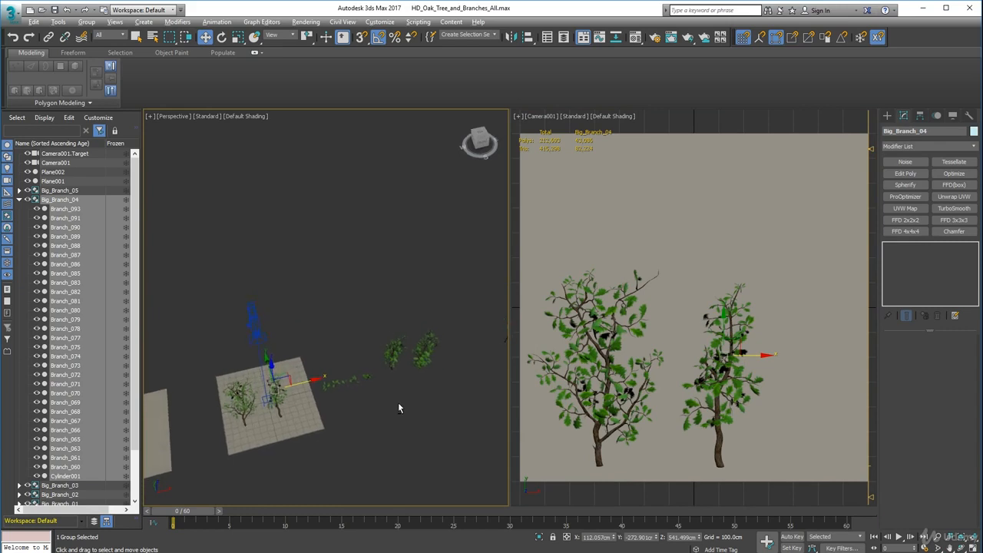
scroll(297, 404, "down", 2)
scroll(294, 399, "up", 2)
middle_click_drag(294, 399, 291, 365)
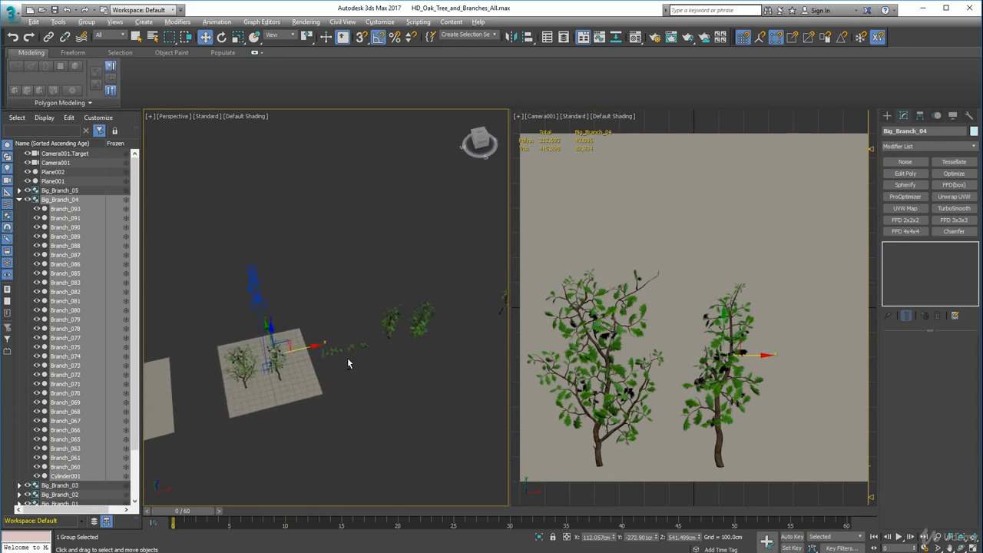
middle_click_drag(427, 343, 364, 362)
left_click(450, 321)
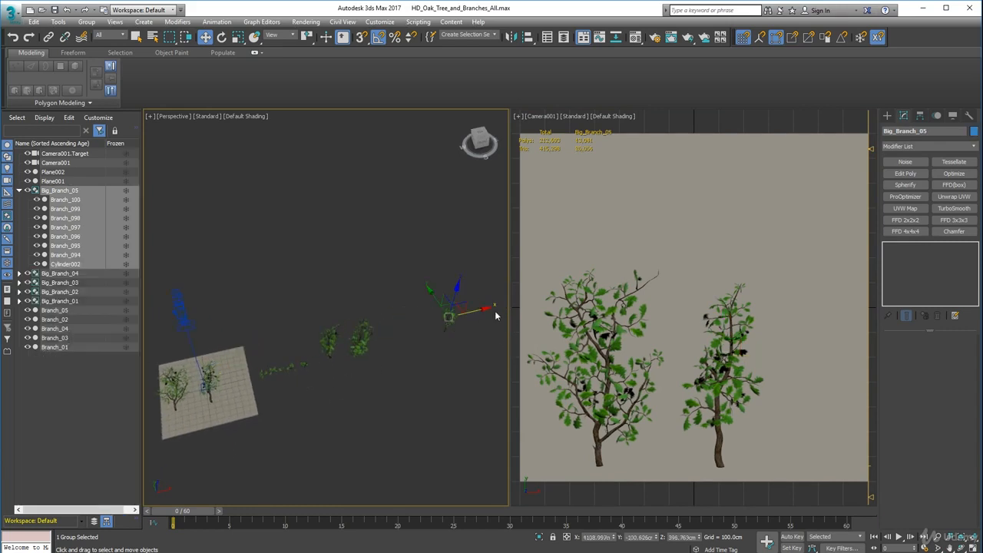
left_click_drag(489, 307, 301, 351)
middle_click_drag(300, 351, 380, 380, "alt")
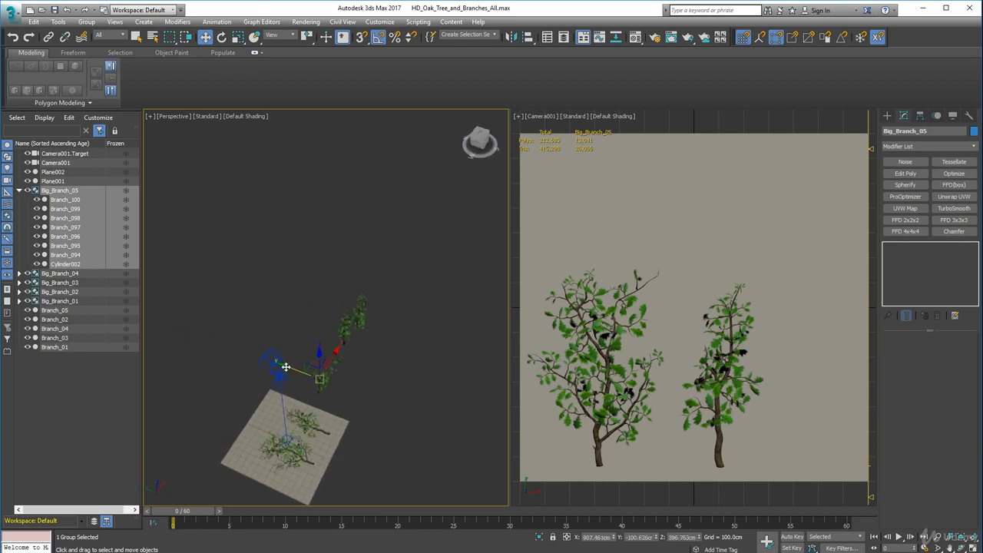
middle_click_drag(270, 363, 310, 363, "alt")
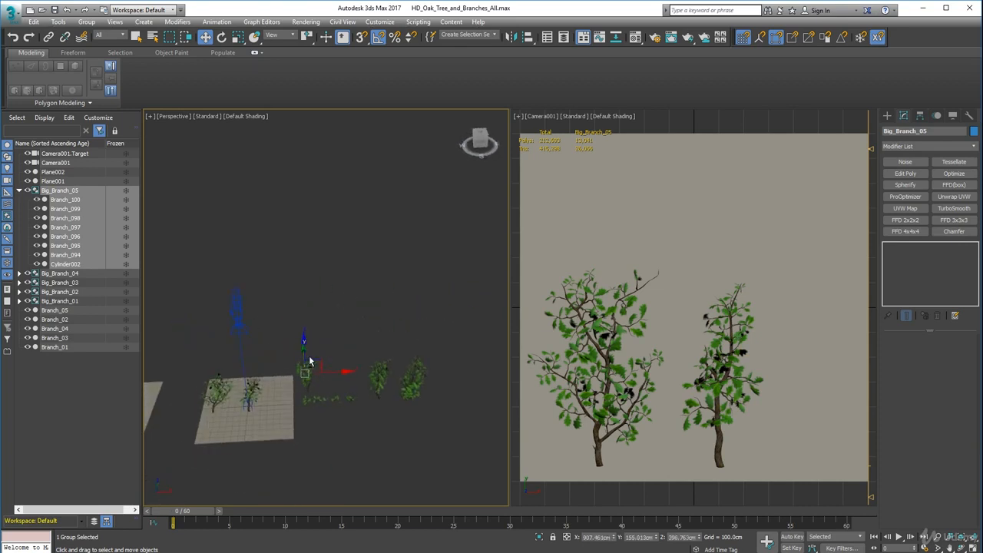
Move the Big_Branch_01 group back along Y and along X until it stands beside Big_Branch_05.
left_click(382, 377)
left_click_drag(372, 351, 371, 342)
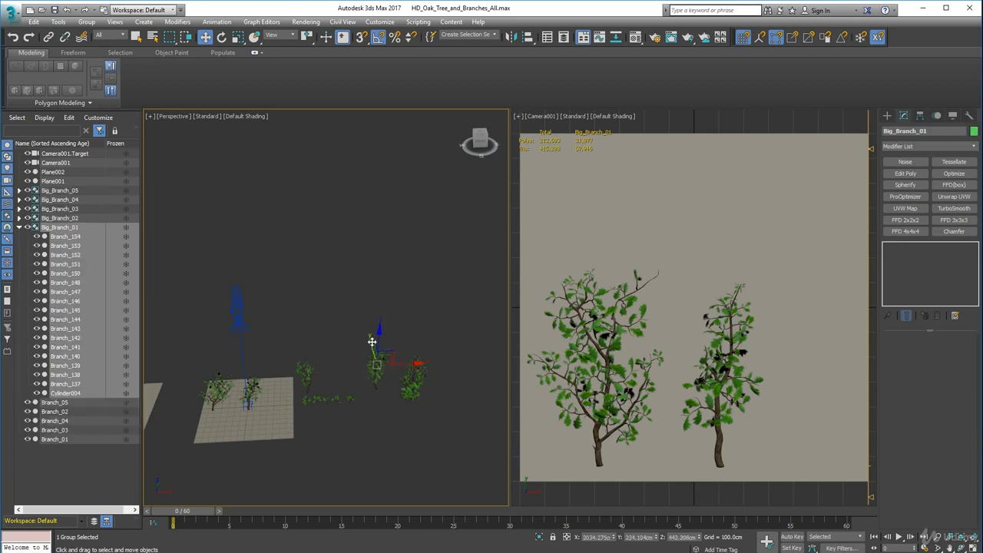
mouse_move(403, 396)
middle_mouse_down("alt")
mouse_move(404, 356)
mouse_move(401, 401)
middle_mouse_up("alt")
left_click_drag(407, 370, 360, 369)
Line up Big_Branch_02 beside Big_Branch_01 and rotate Big_Branch_01, Big_Branch_02 and Big_Branch_05 together to lie flat.
left_click(415, 384)
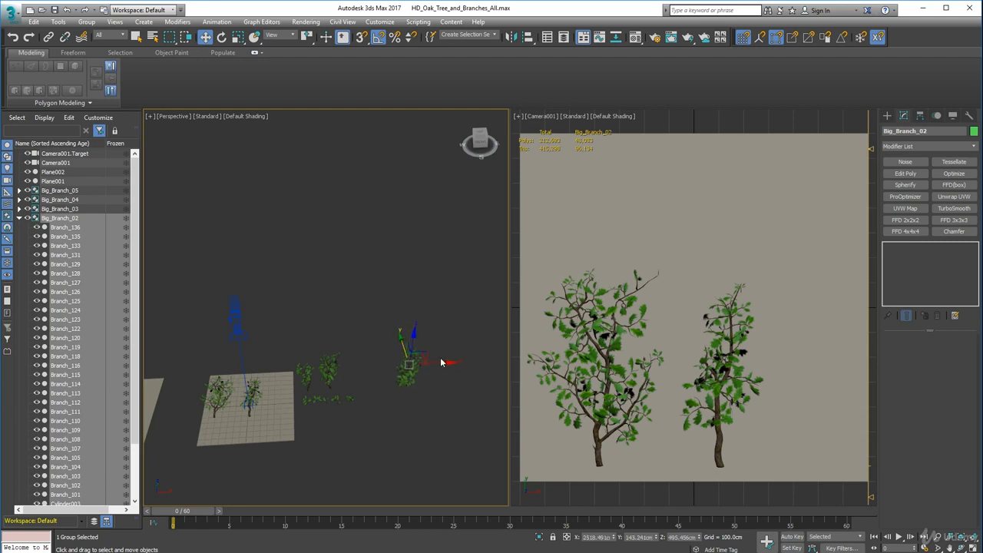
left_click_drag(444, 362, 341, 335)
key("e")
key("w")
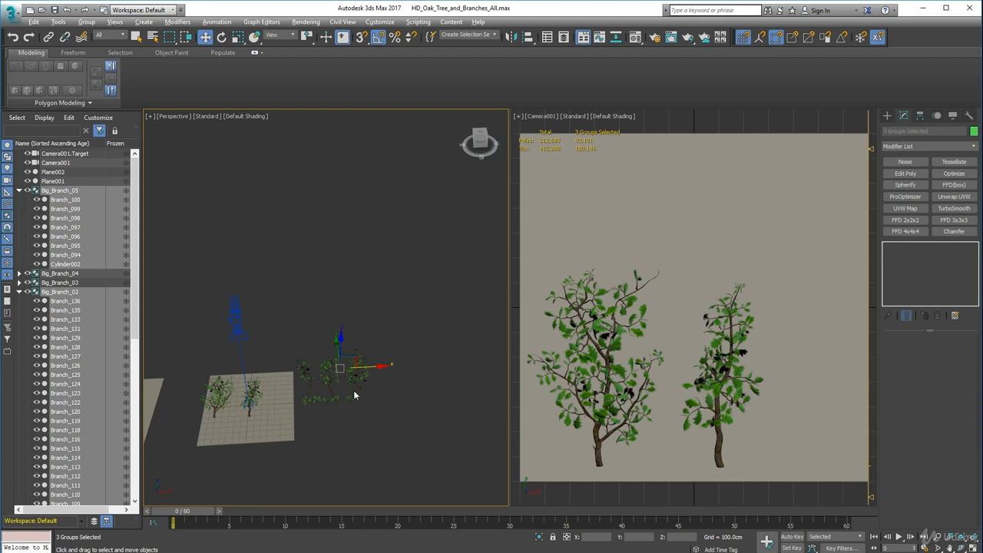
Select the five small branches, Branch_01 to Branch_05, and rotate them together about the X axis towards the camera.
middle_click_drag(354, 392, 294, 400, "alt")
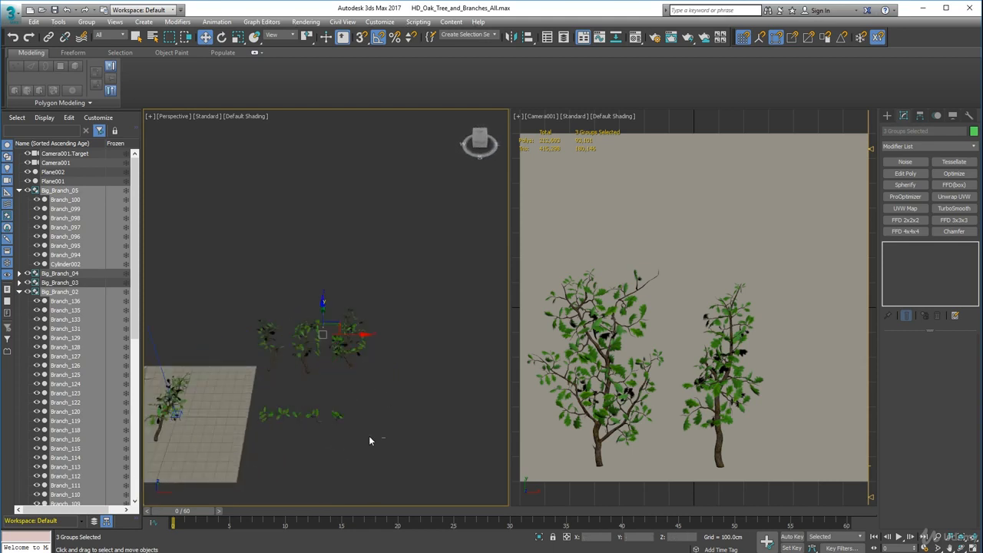
left_click_drag(270, 406, 259, 403)
middle_click_drag(309, 399, 376, 413, "alt")
key("e")
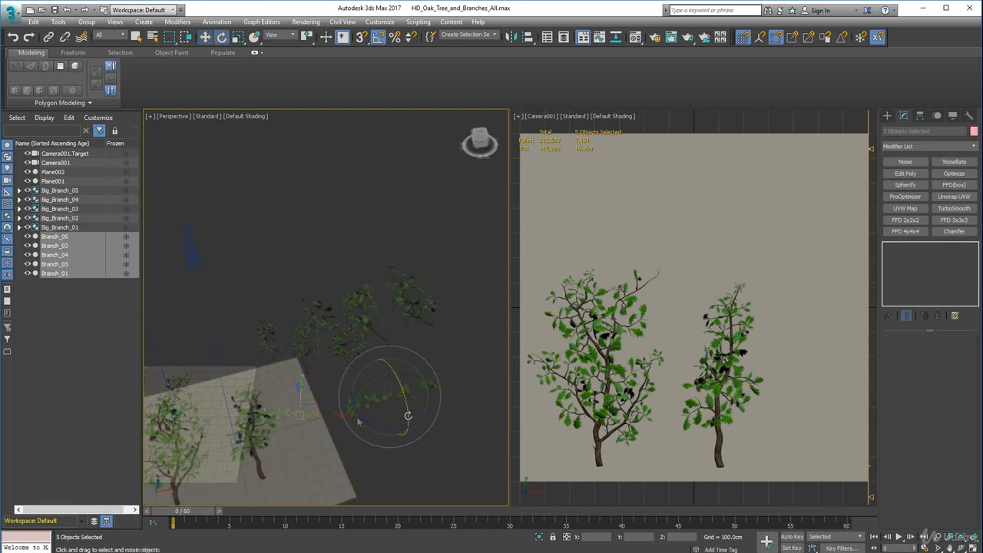
left_click_drag(408, 416, 406, 392)
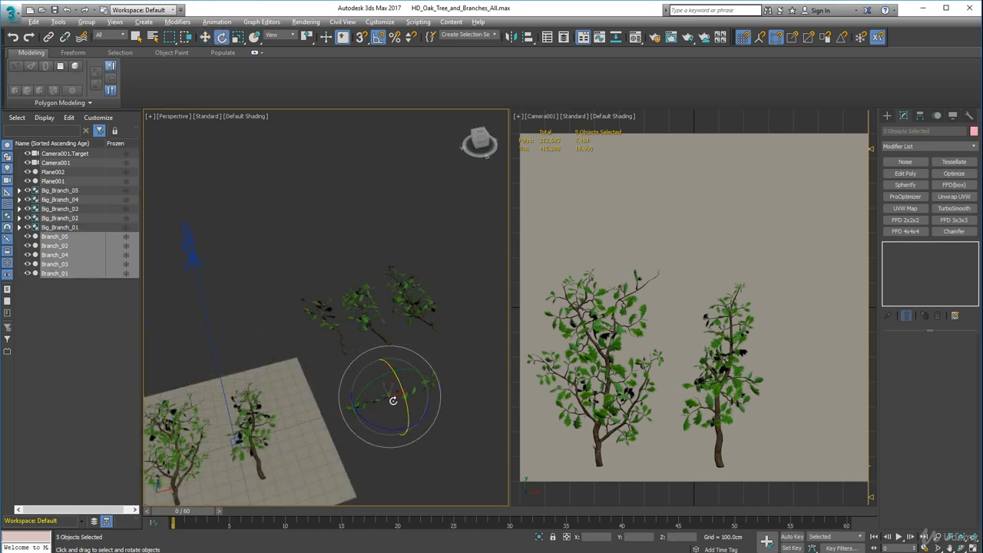
middle_click_drag(403, 371, 445, 351, "alt")
scroll(410, 410, "up", 8)
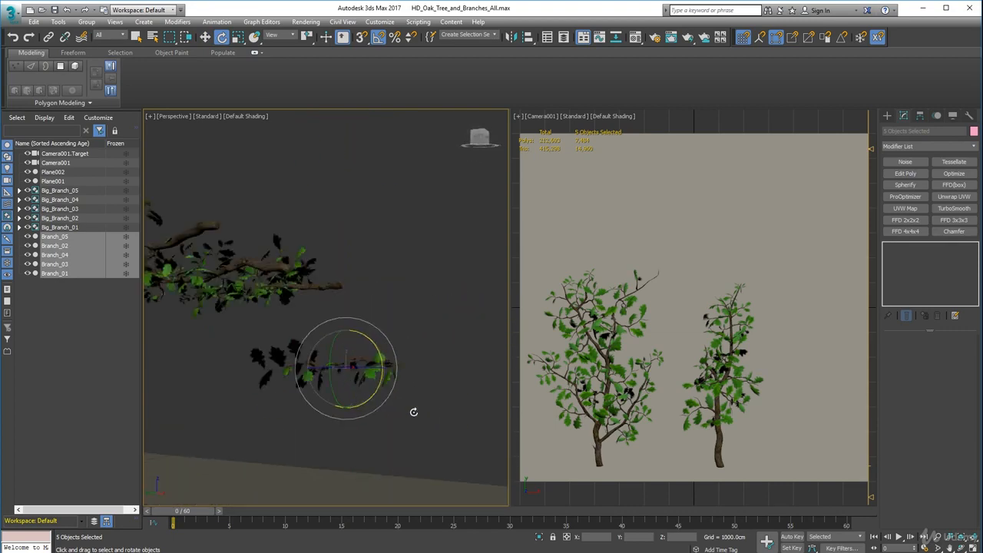
middle_click_drag(395, 411, 413, 417, "alt")
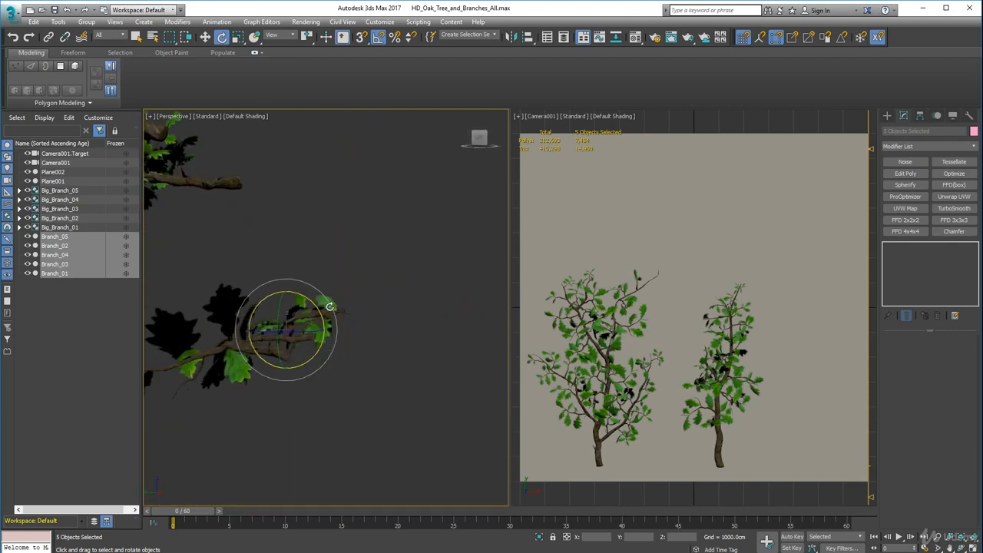
Fine-tune the tilt of the small branches individually, including Branch_03 and Branch_01, by rotating them about the X axis.
left_click(356, 329)
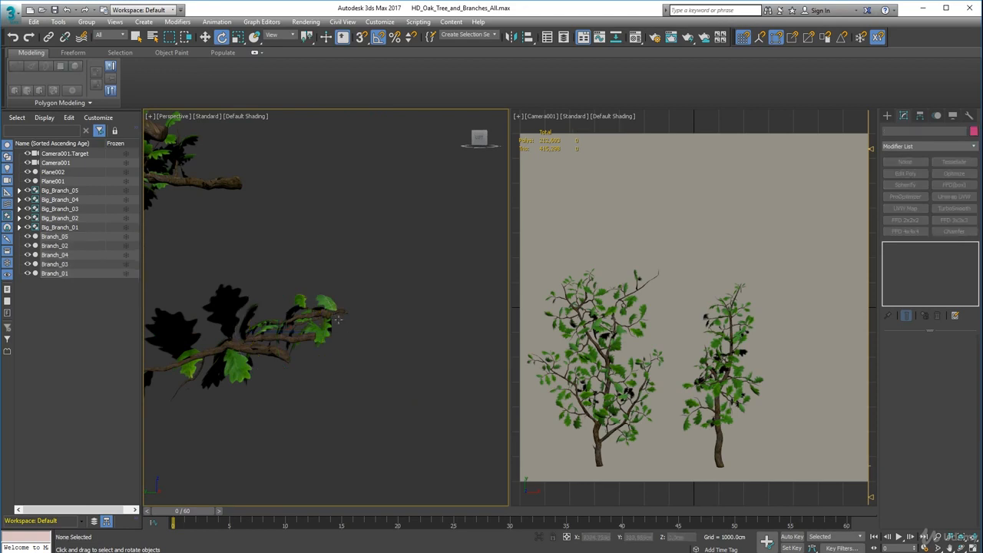
left_click(326, 315)
left_click_drag(359, 294, 364, 358)
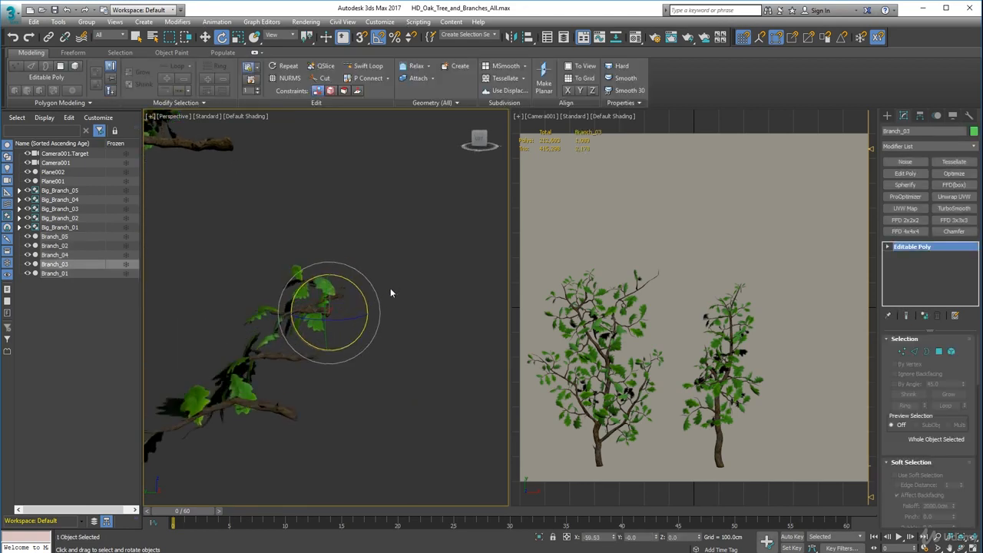
left_click(354, 289)
left_click(355, 289)
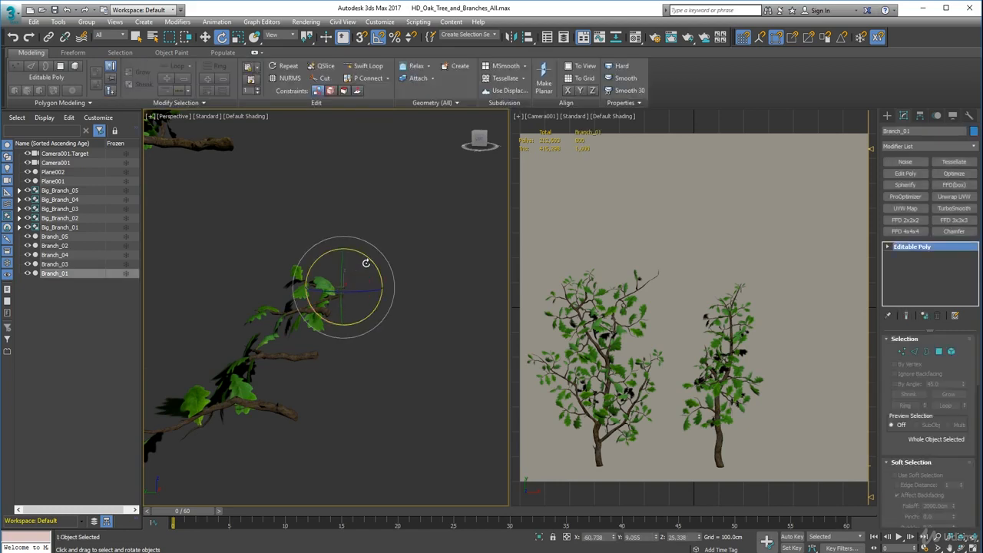
left_click_drag(369, 262, 344, 315)
left_click(337, 369)
left_click(312, 316)
middle_click_drag(328, 364, 347, 343, "alt")
left_click(393, 336)
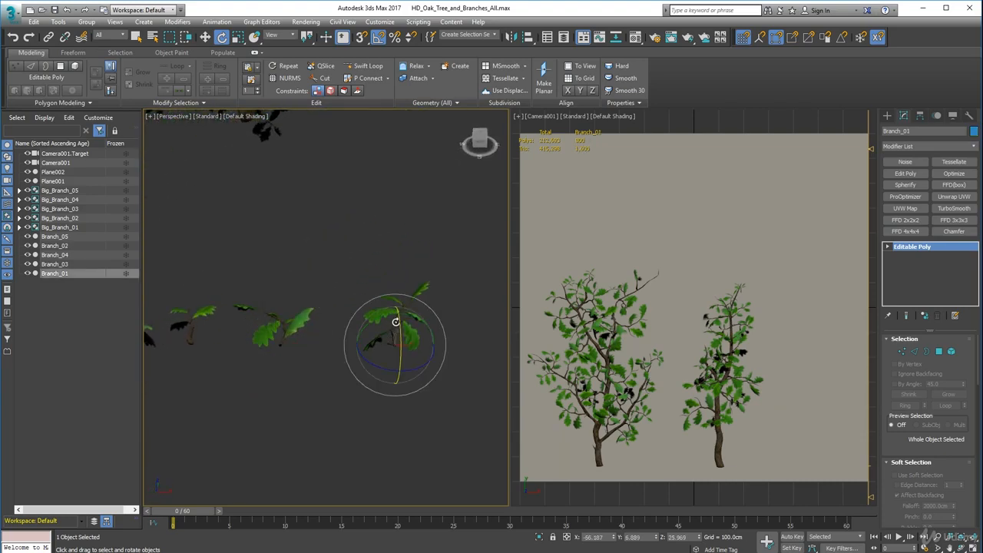
Move Branch_01 along the X axis closer to its neighbouring small branch, to about X 1505 cm.
key("w")
left_click_drag(424, 345, 350, 304)
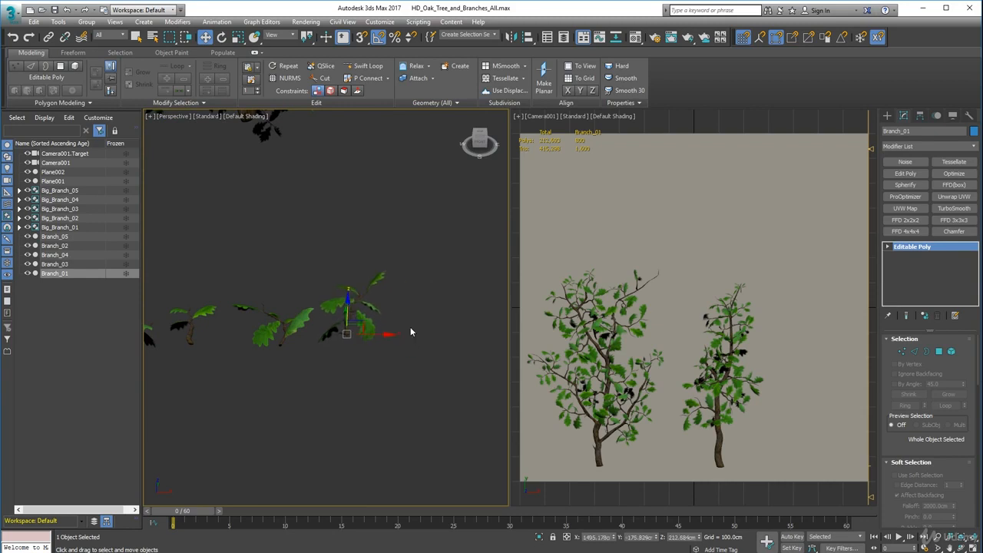
scroll(372, 344, "up", 3)
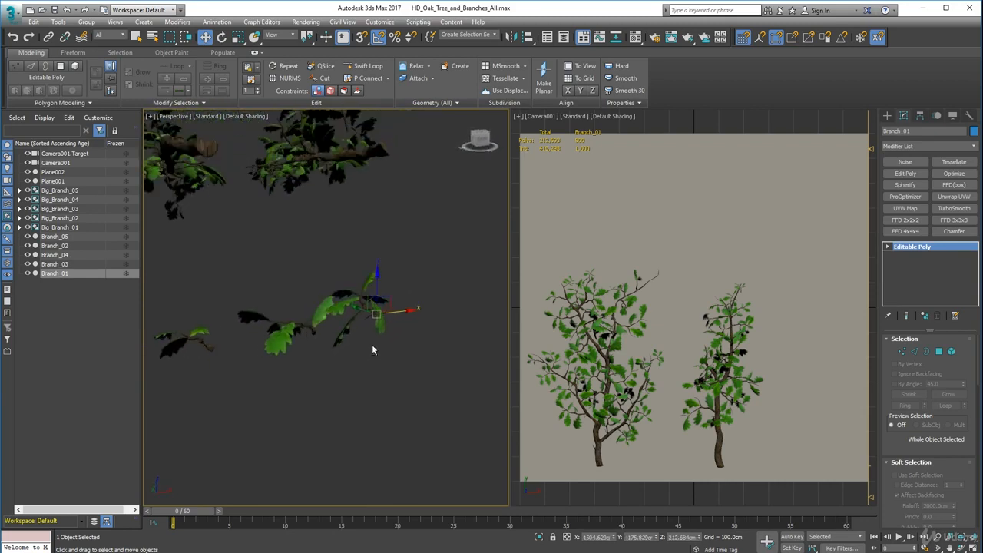
middle_click_drag(372, 344, 483, 320)
scroll(433, 347, "down", 5)
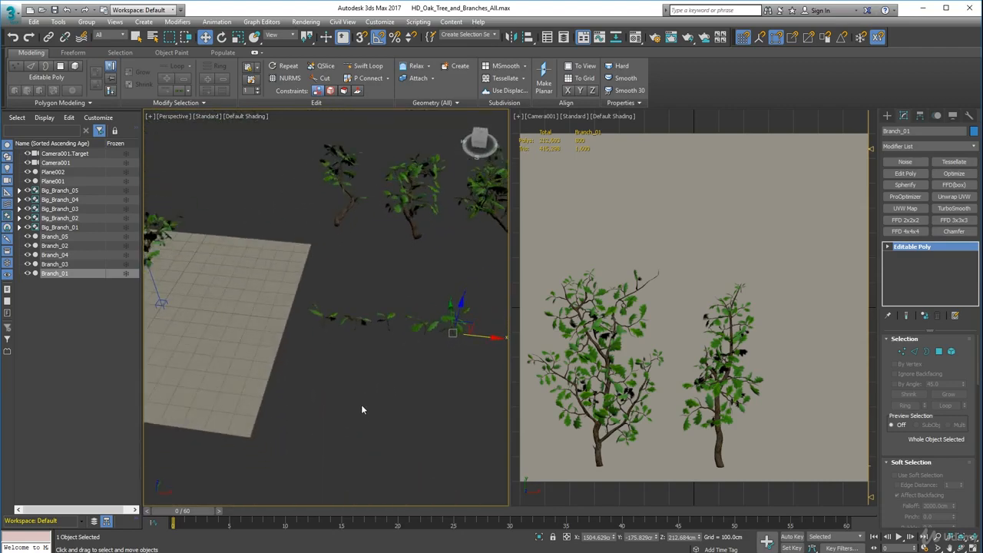
Move Big_Branch_05 from the row of large branches onto the camera's backing plane, to about X 332, Y 163 cm.
scroll(376, 401, "down", 4)
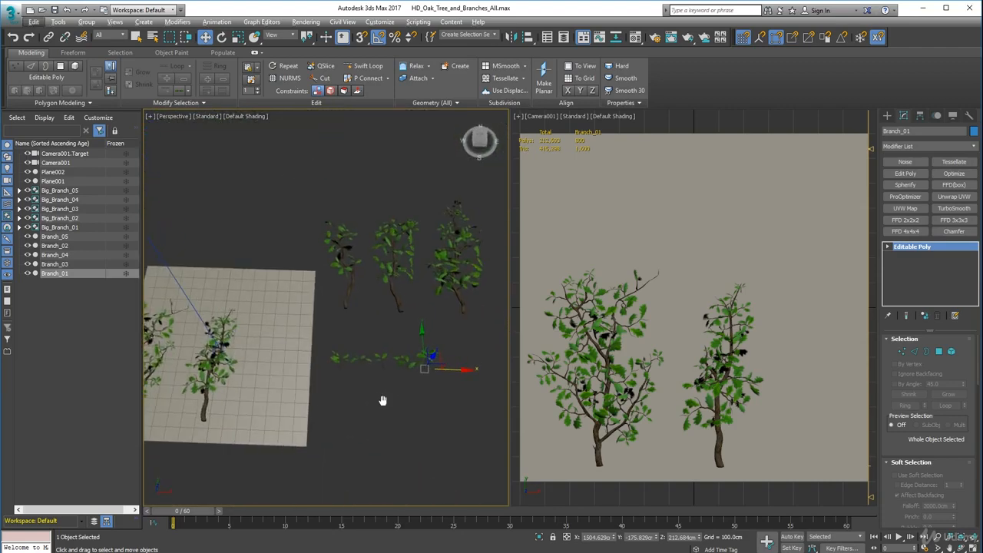
middle_click_drag(380, 388, 393, 412, "alt")
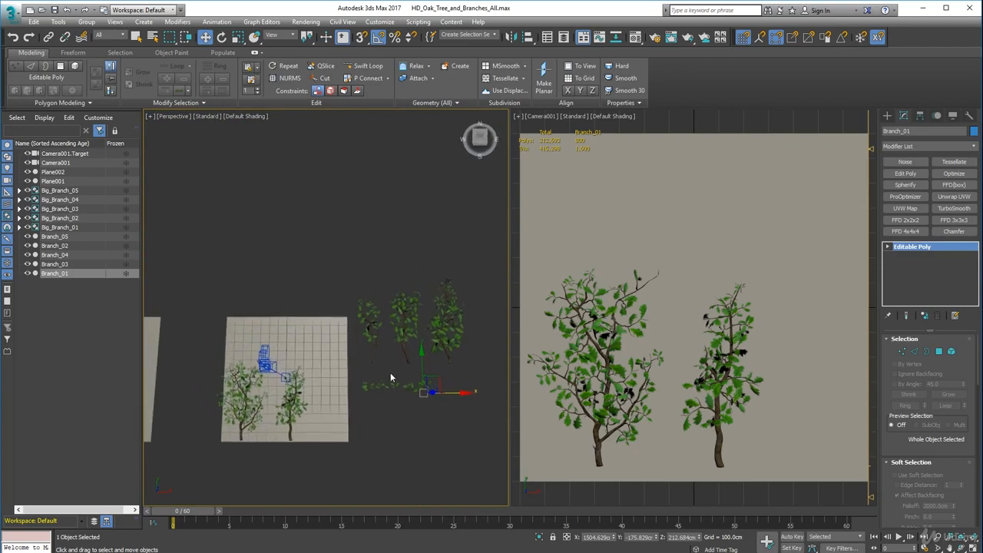
scroll(392, 373, "up", 2)
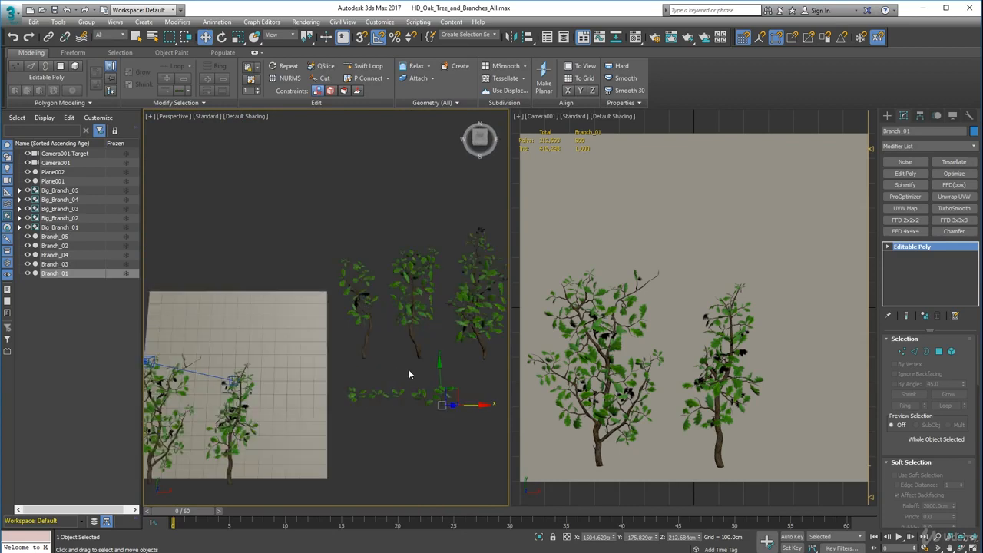
left_click(368, 340)
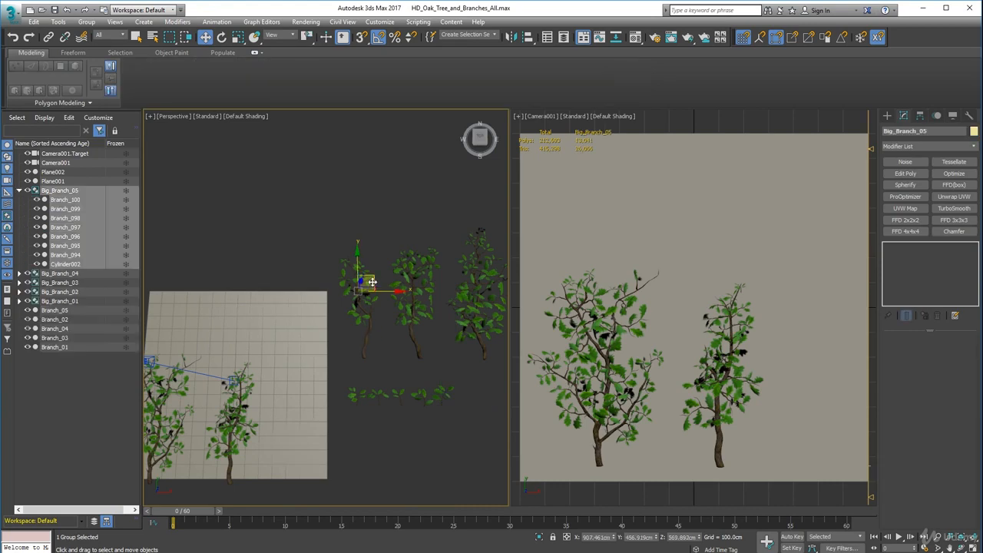
left_click_drag(373, 282, 286, 328)
middle_click_drag(280, 329, 438, 320)
Rotate Big_Branch_05 by 90° about Z and move it above the wider branch on the plane, to about X -277, Y 338 cm.
scroll(437, 320, "down", 2)
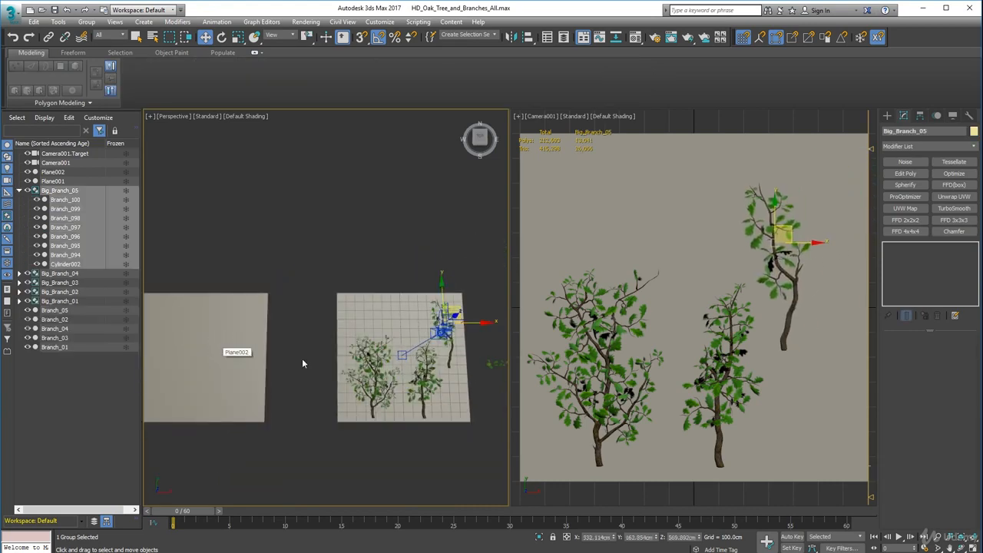
scroll(346, 361, "up", 3)
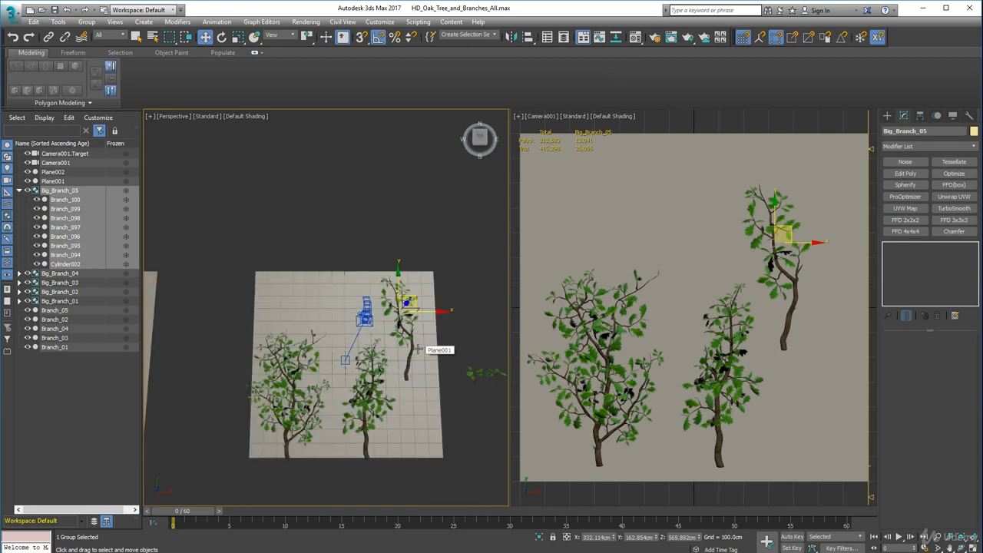
key("e")
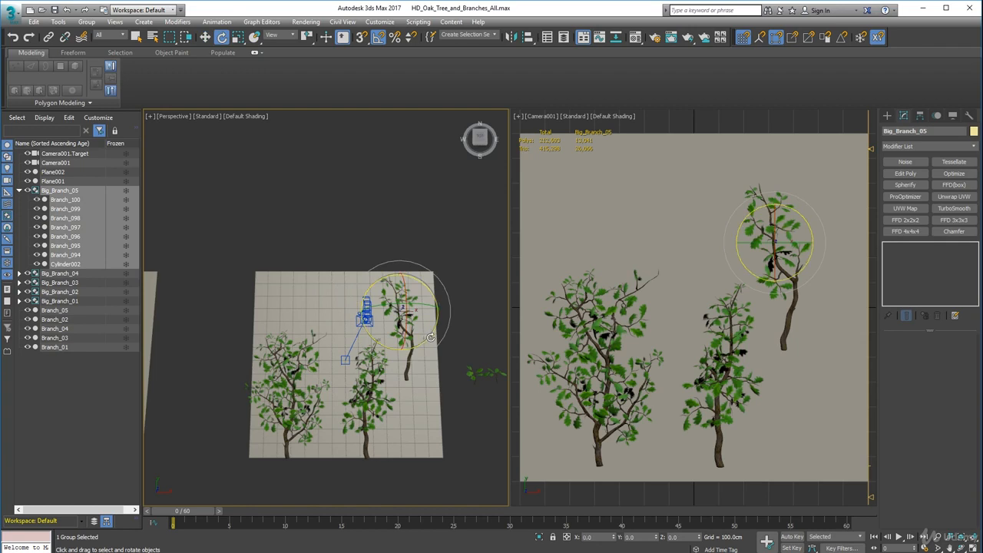
left_click_drag(430, 338, 467, 311)
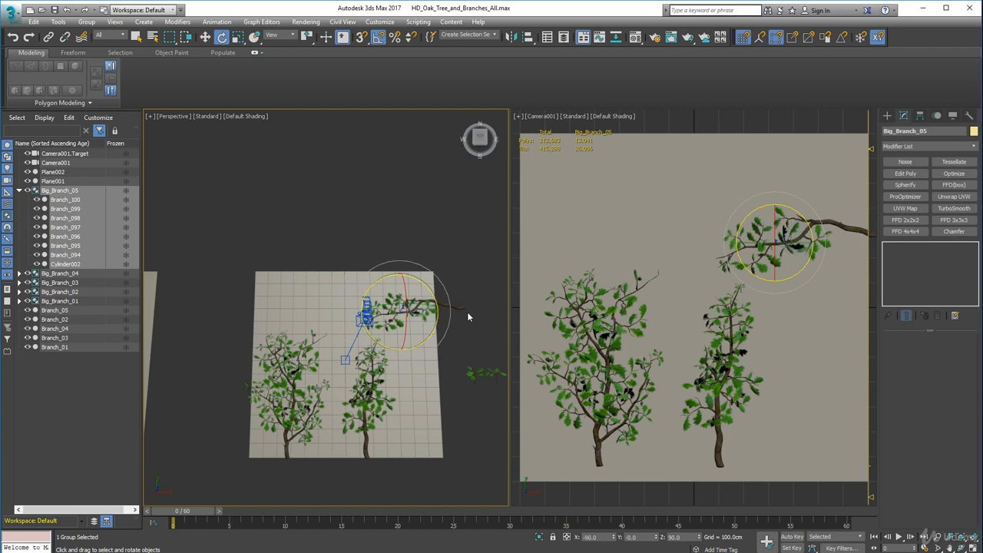
key("w")
left_click_drag(413, 296, 304, 291)
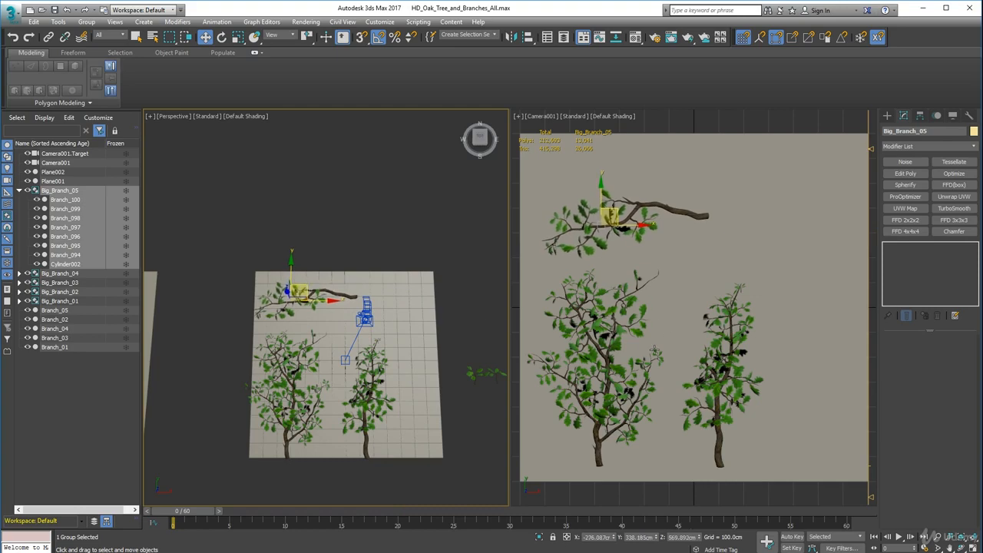
Clear the selection and show the Perspective view with Edged Faces.
scroll(441, 388, "down", 3)
middle_click_drag(440, 388, 360, 390)
key("ctrl+a")
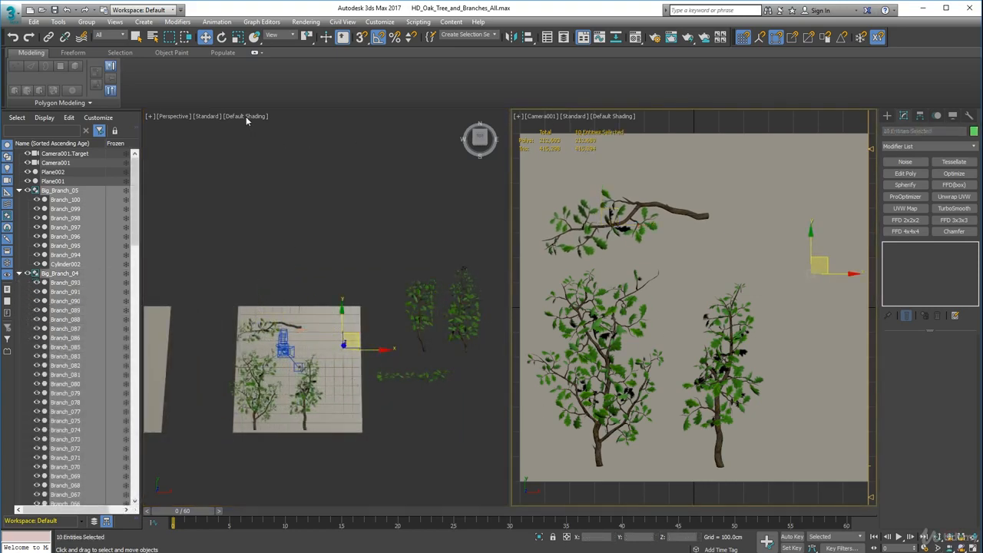
left_click(246, 118)
left_click(234, 122)
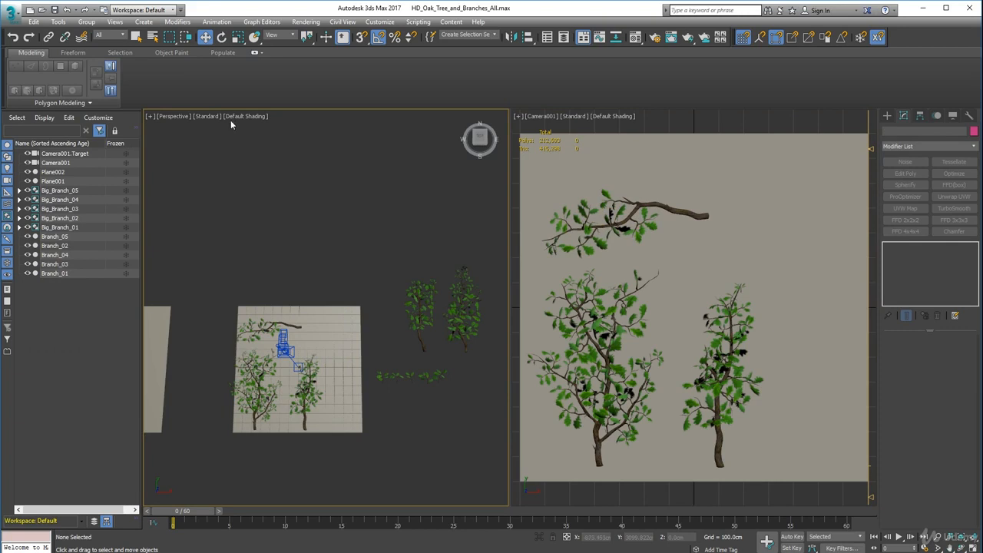
left_click(252, 116)
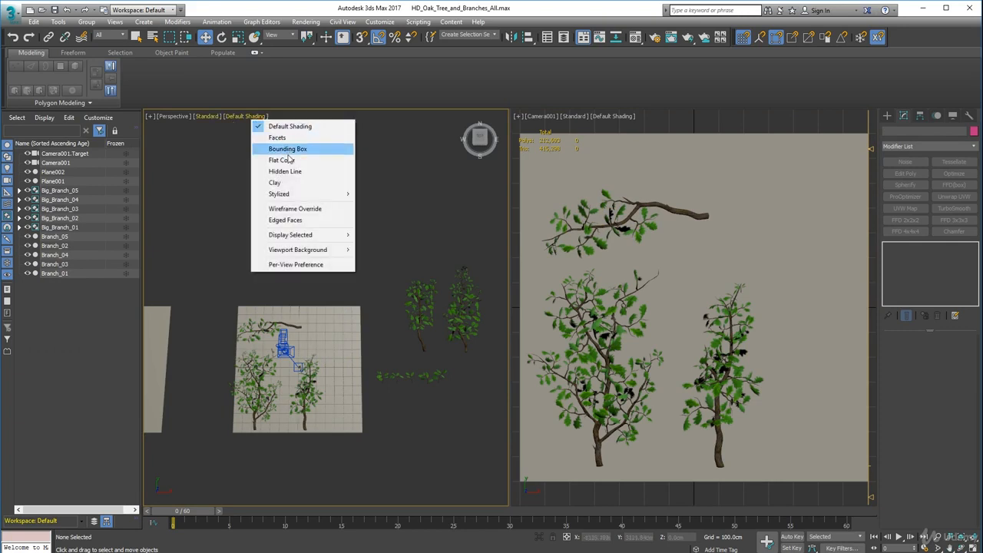
left_click(295, 220)
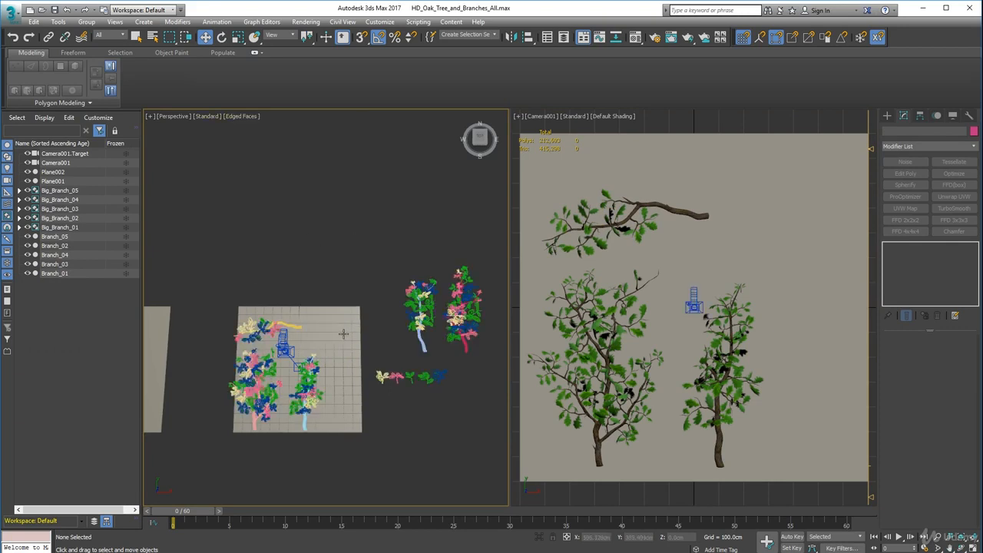
Select all ten large and small branches and scale them up uniformly together.
scroll(344, 334, "up", 3)
scroll(410, 270, "down", 6)
scroll(403, 245, "up", 3)
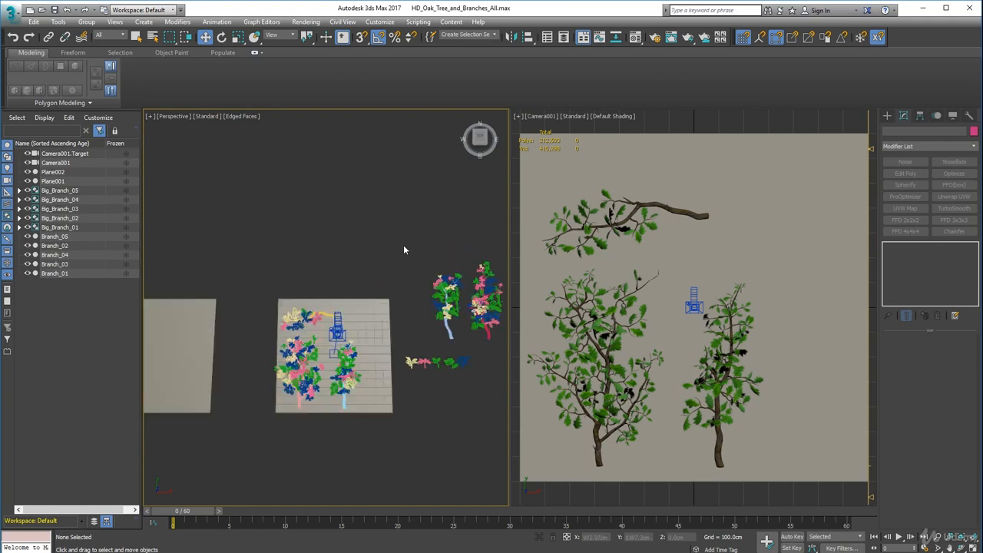
left_click_drag(400, 243, 505, 377)
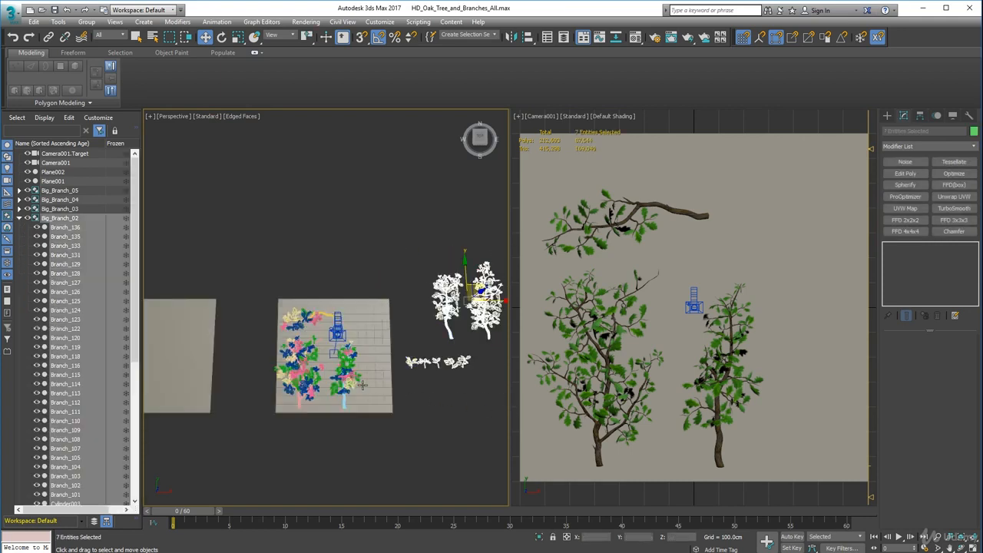
left_click(291, 351, "ctrl")
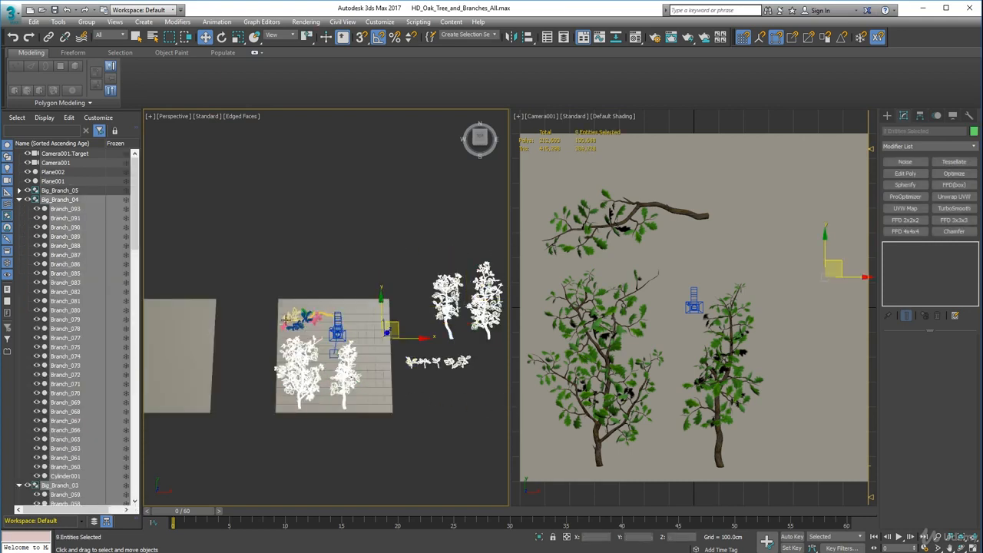
left_click(292, 318, "ctrl")
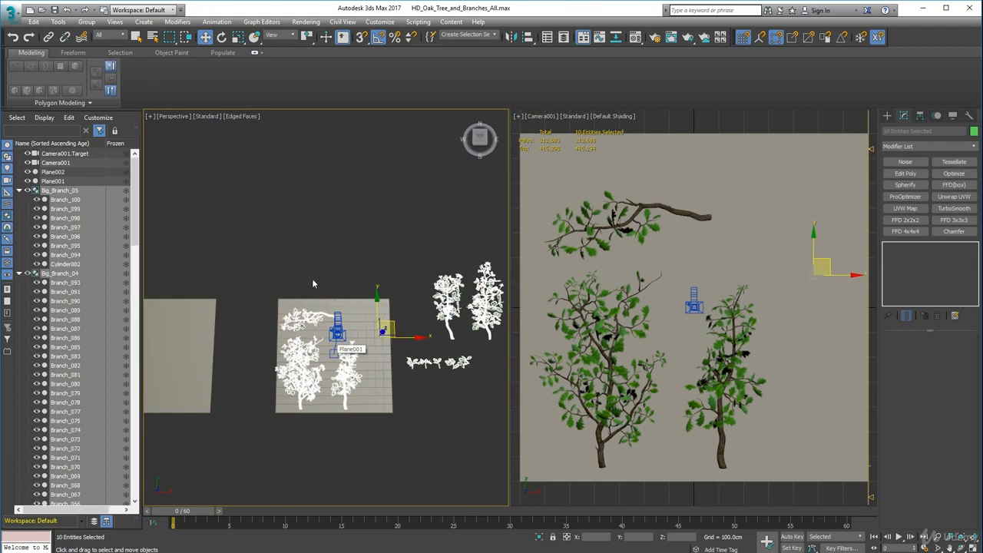
left_click(238, 37)
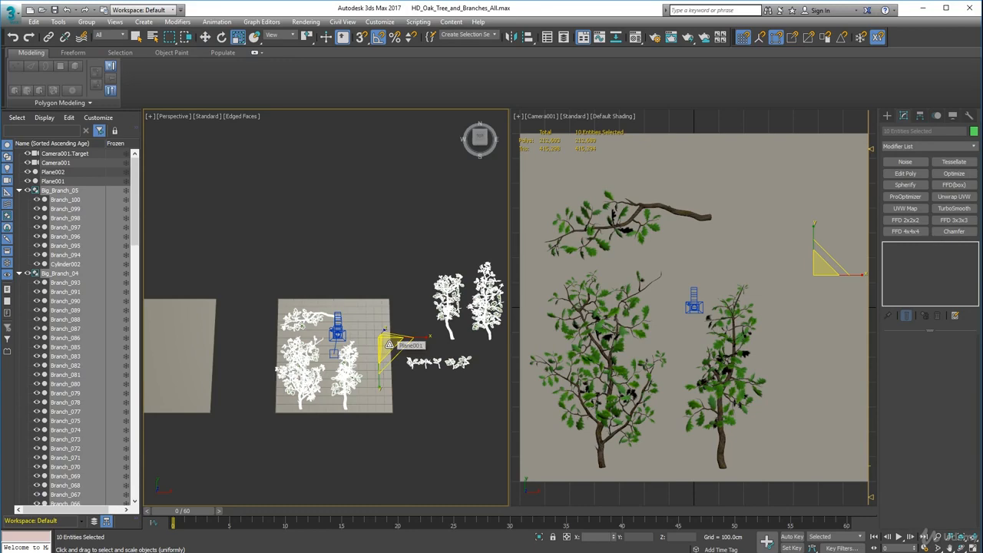
left_click_drag(389, 345, 426, 303)
key("w")
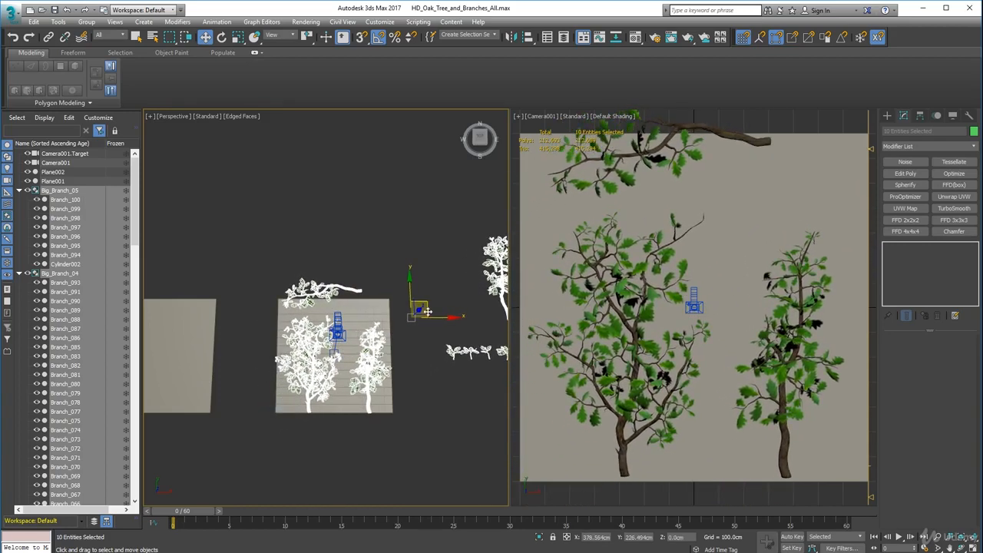
middle_click_drag(647, 291, 642, 309)
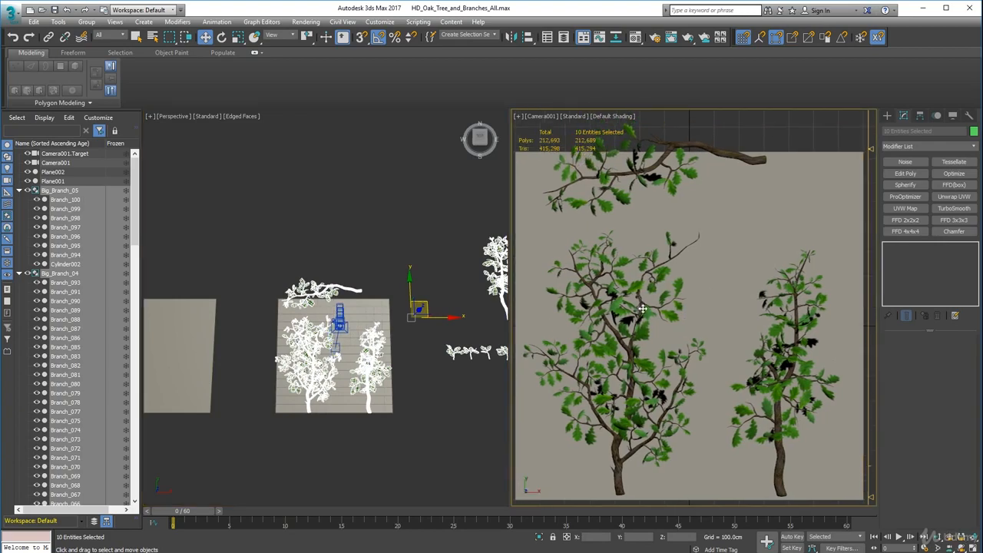
key("ctrl+z")
Select only Big_Branch_05 and rotate it by 180° about the Z axis.
key("z")
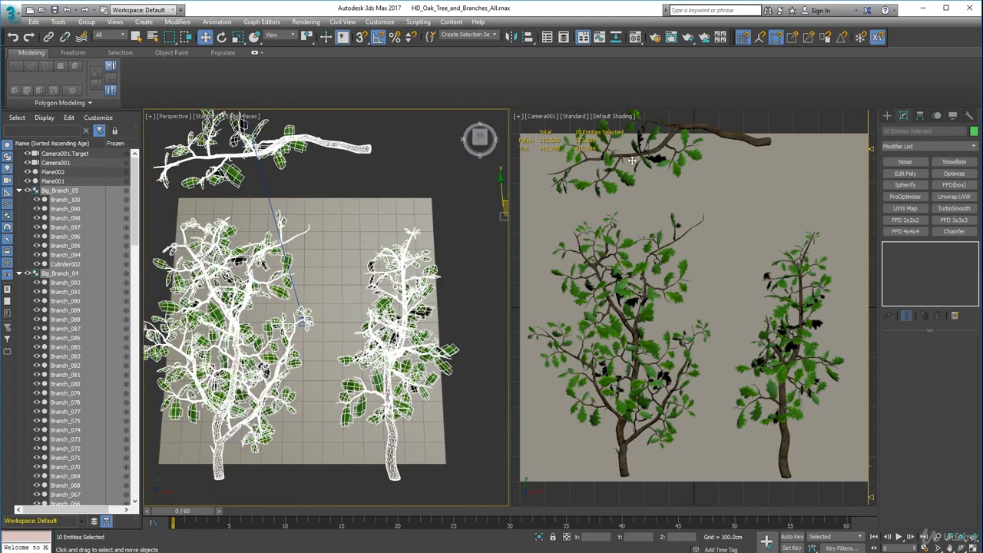
left_click(358, 185)
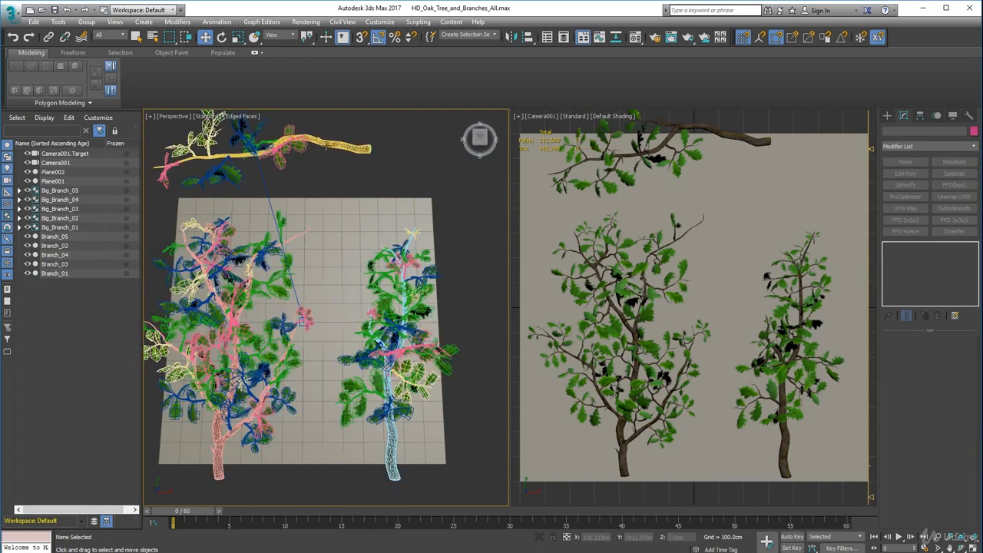
left_click(327, 143)
middle_click_drag(328, 144, 362, 176)
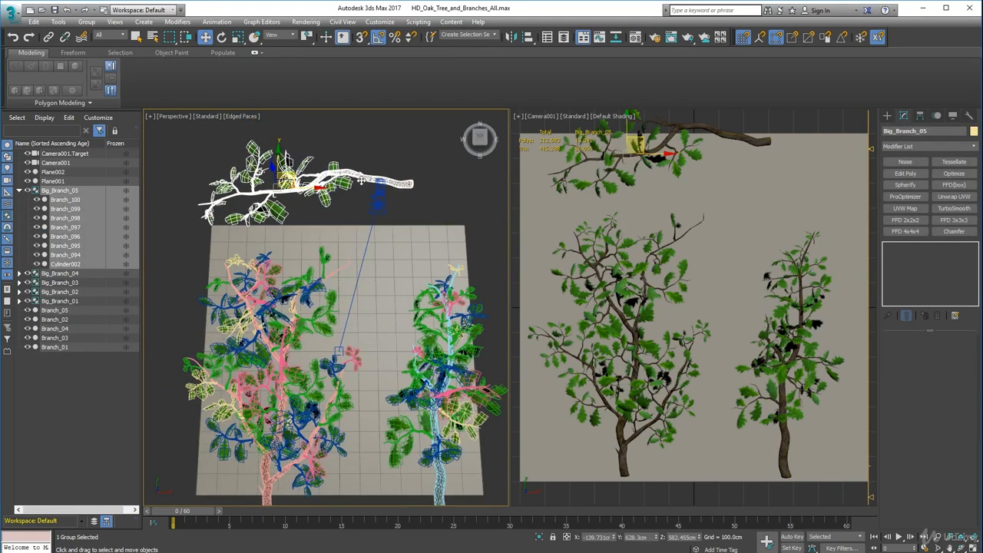
key("e")
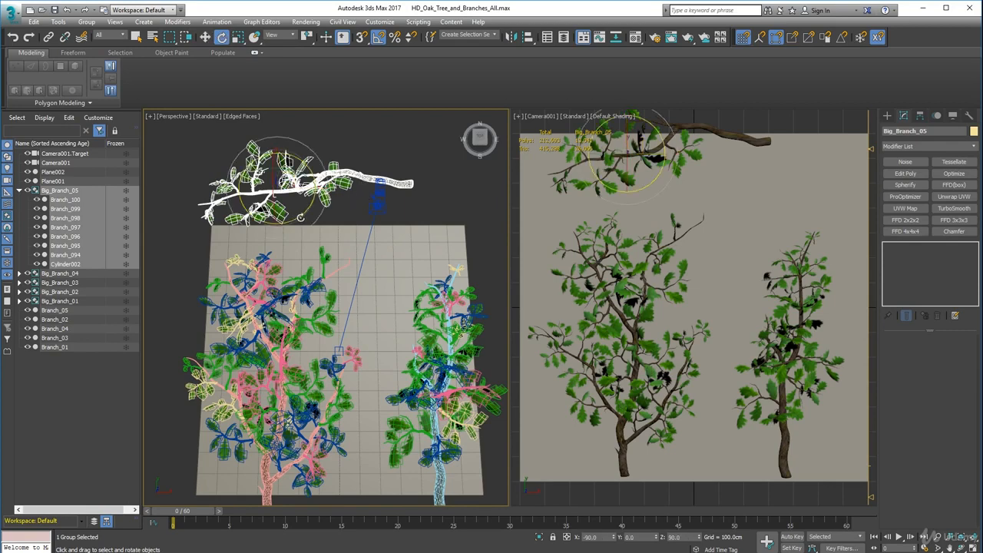
left_click_drag(299, 217, 185, 228)
key("w")
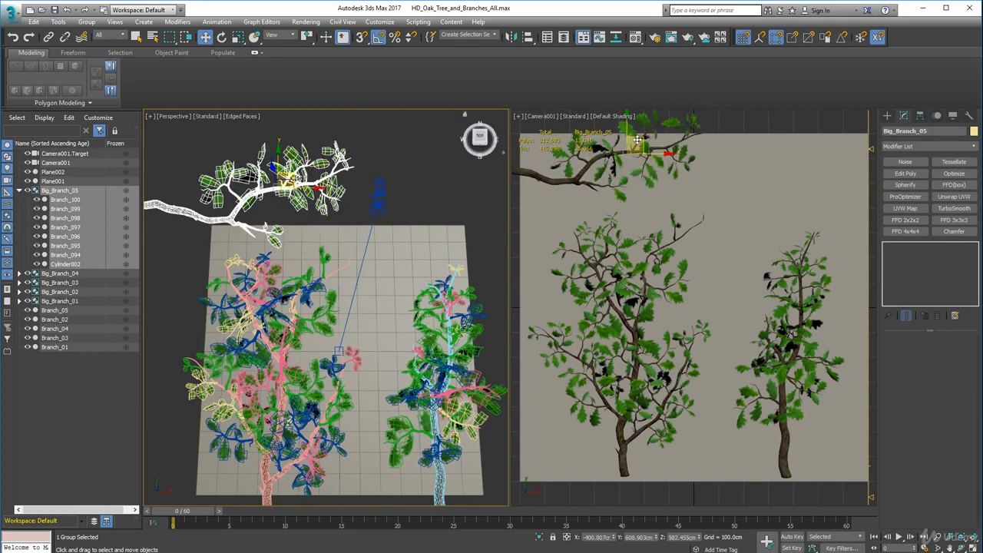
Move Big_Branch_05 inside the camera's backing plane, above the narrower branch, to about X 232, Y 507 cm.
left_click_drag(638, 139, 772, 160)
left_click_drag(771, 161, 775, 165)
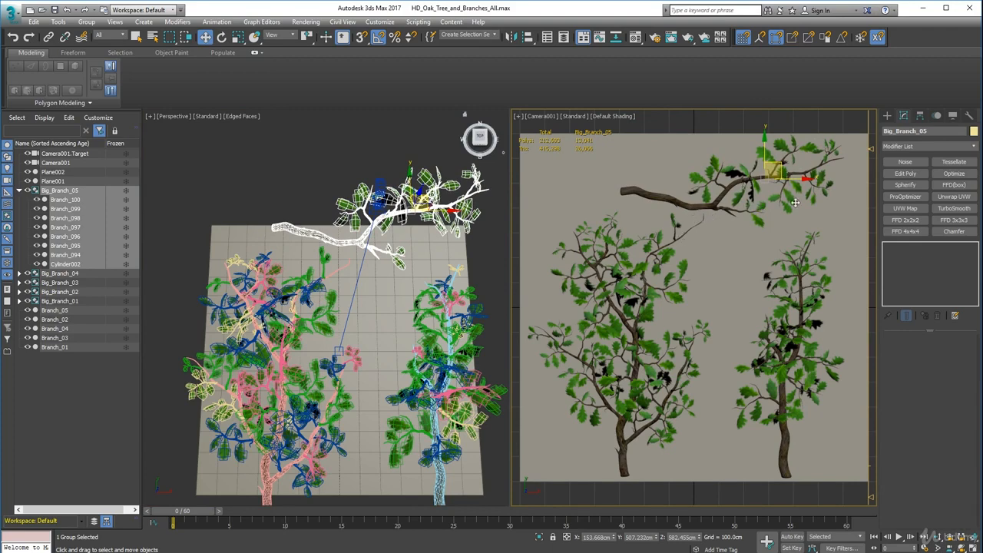
middle_click_drag(795, 203, 764, 209)
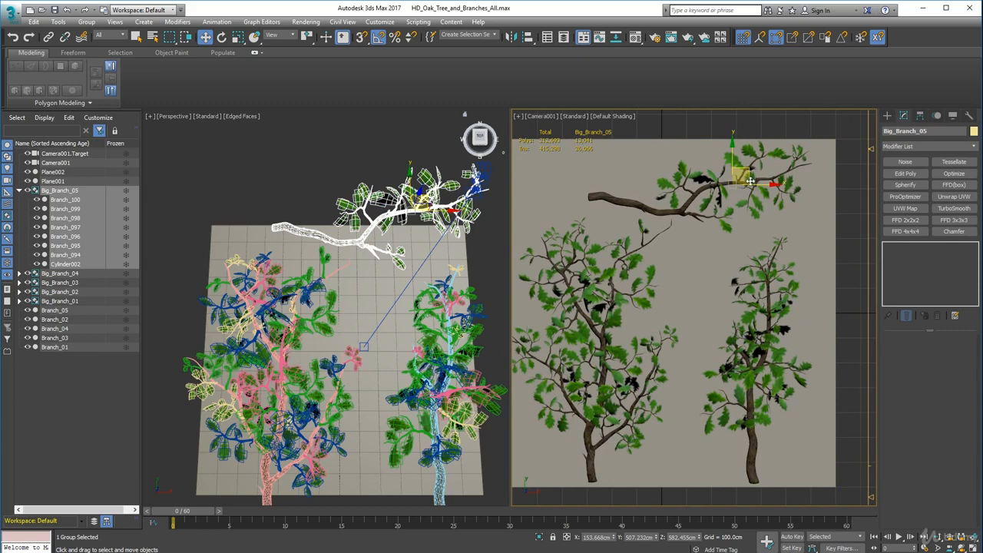
scroll(751, 181, "up", 1)
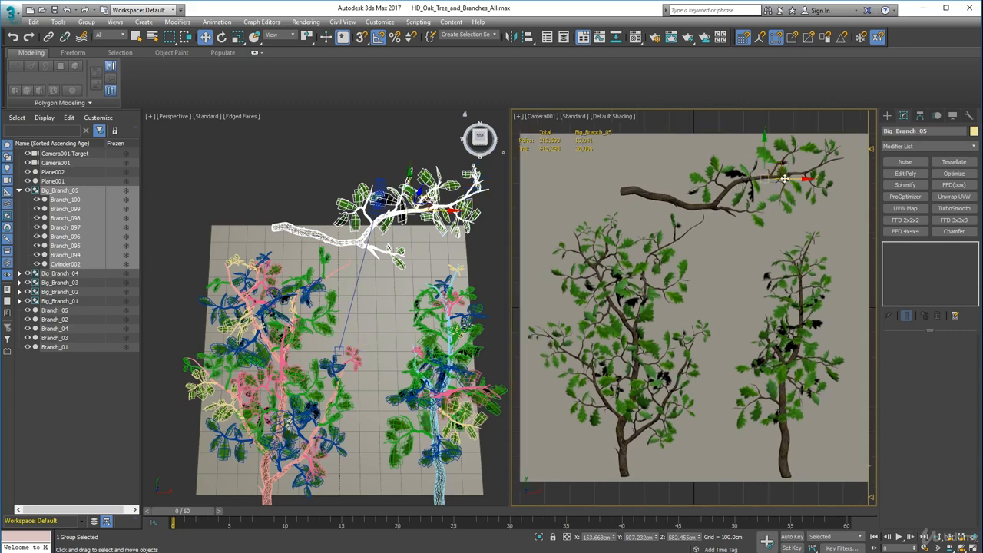
left_click_drag(807, 180, 828, 182)
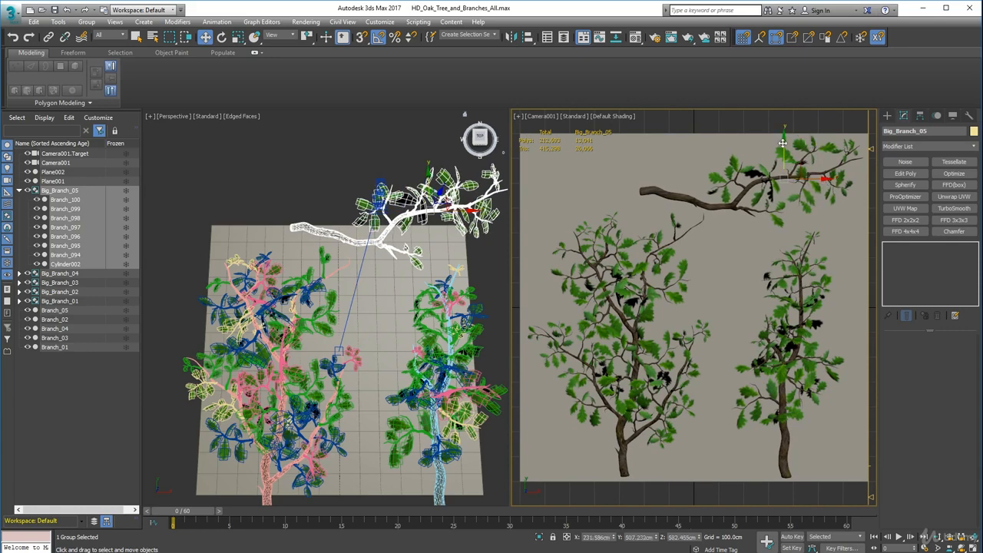
Rotate Big_Branch_05 by -15° about Z and nudge it to about X 204, Y 535 cm to keep it within the plane.
key("e")
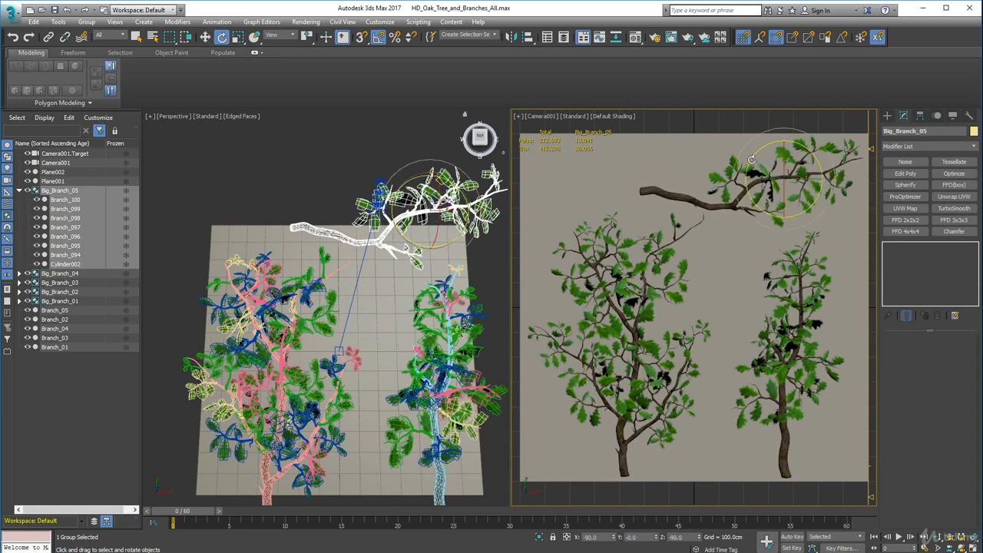
left_click_drag(751, 159, 752, 157)
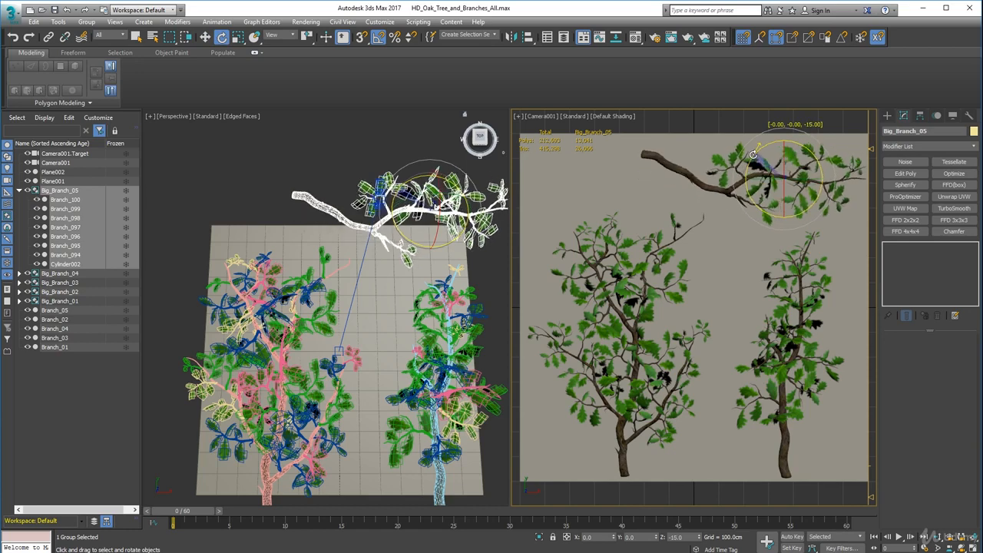
key("w")
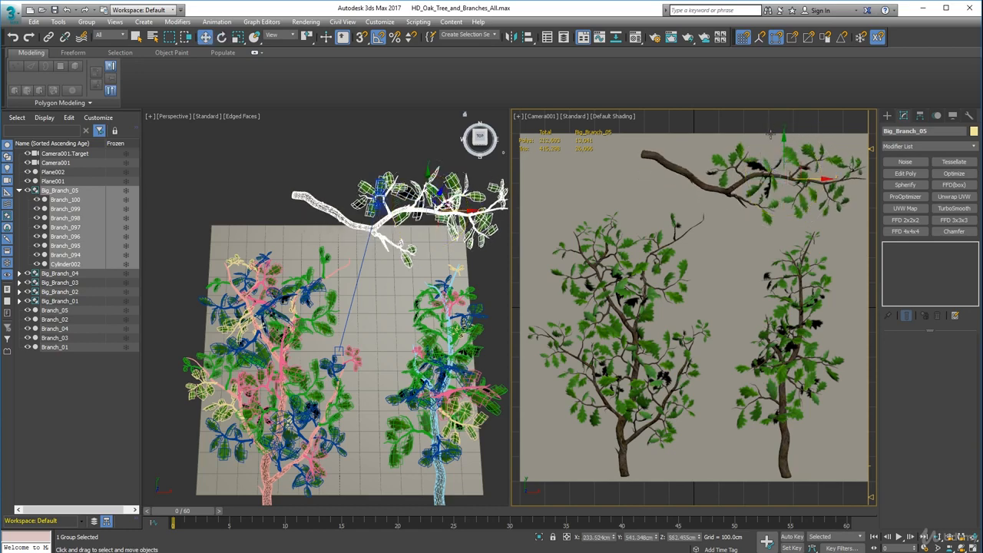
left_click_drag(785, 140, 785, 142)
left_click_drag(822, 180, 815, 180)
Nudge Big_Branch_04 slightly upwards on the camera's plane and clear the selection.
left_click(789, 374)
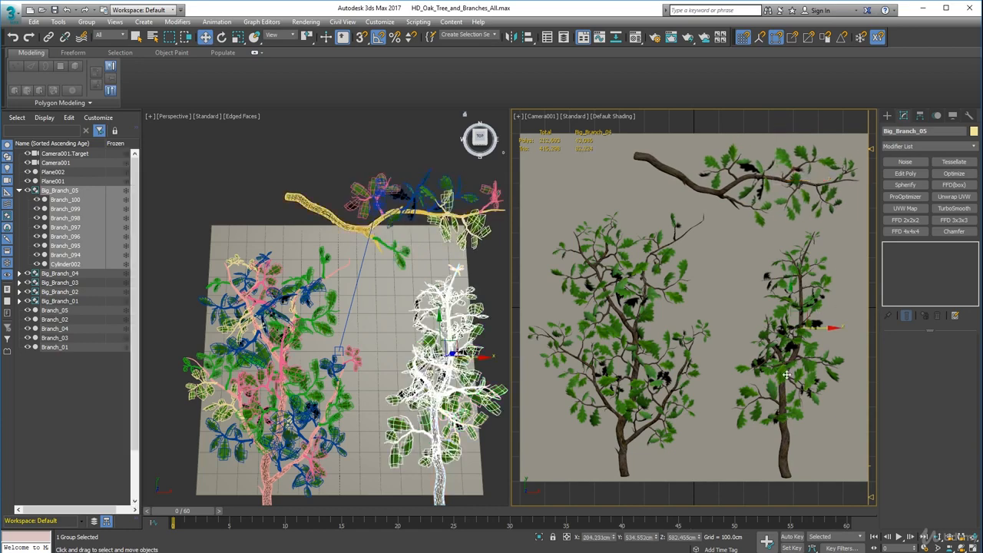
left_click_drag(791, 290, 710, 345)
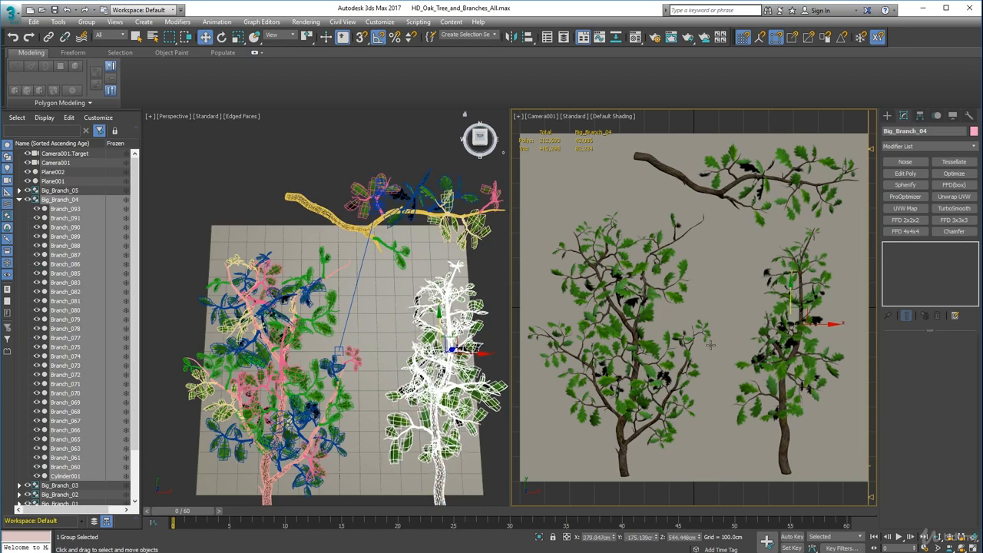
left_click(390, 142)
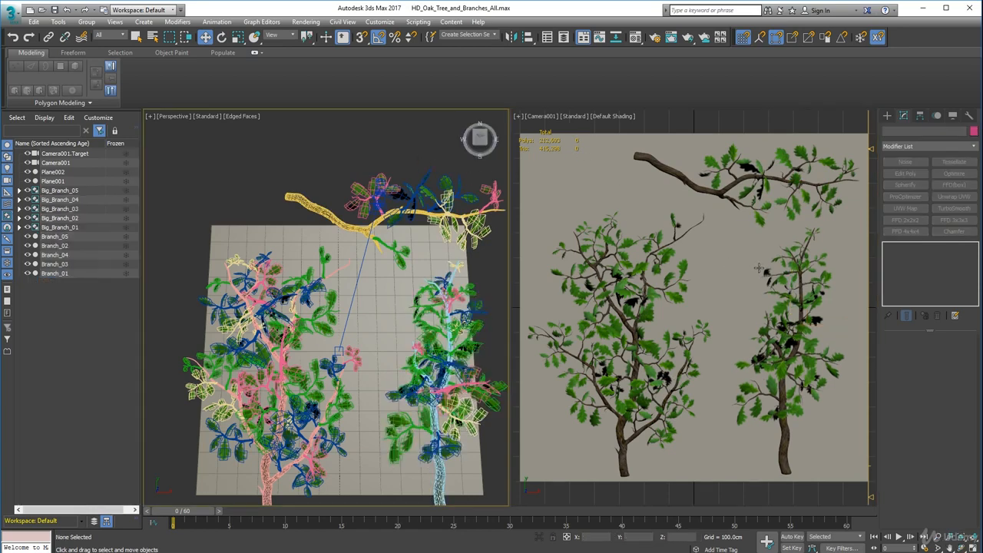
Copy Camera001 together with its target along X onto the empty second backing plane, as one copy named Camera002.
scroll(348, 316, "down", 4)
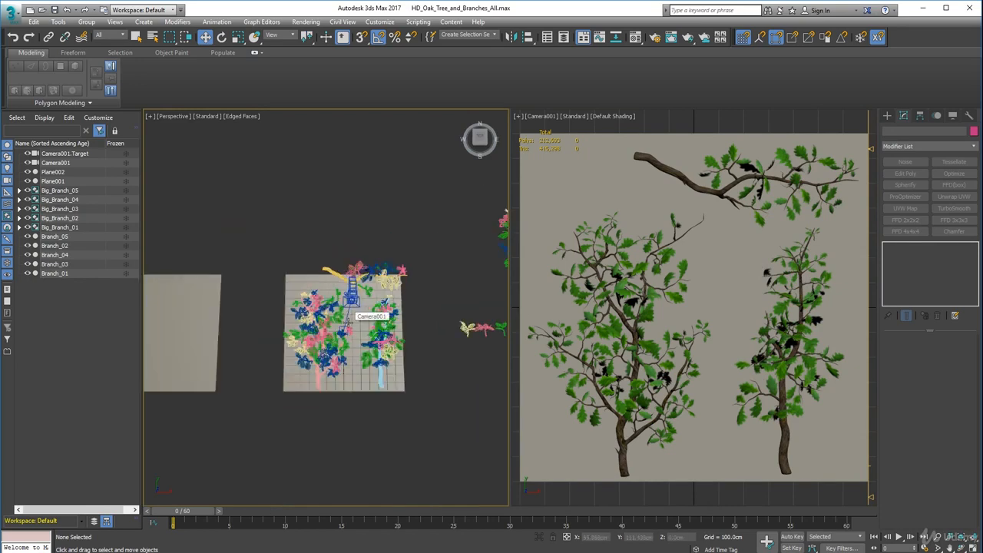
middle_click_drag(347, 316, 339, 297, "alt")
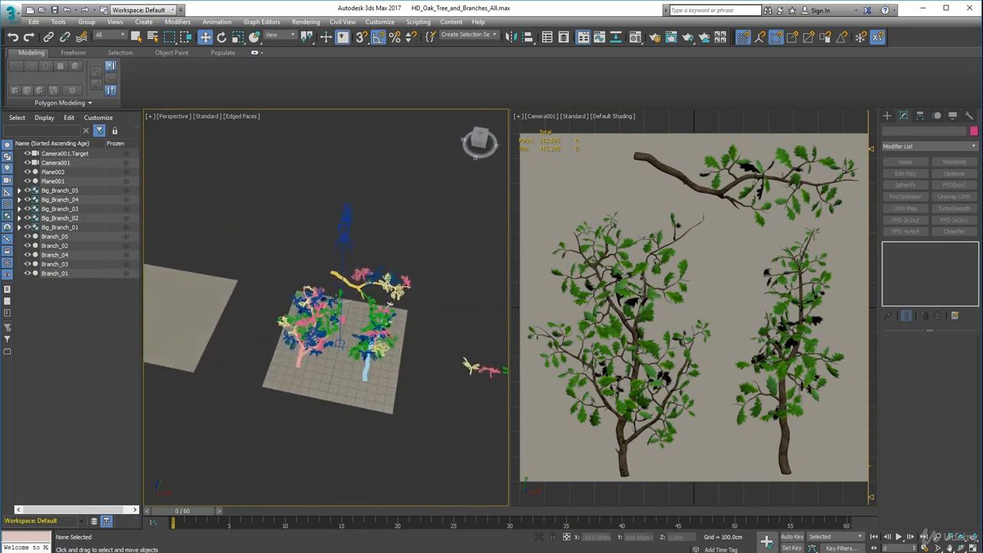
left_click(341, 346)
left_click(345, 221)
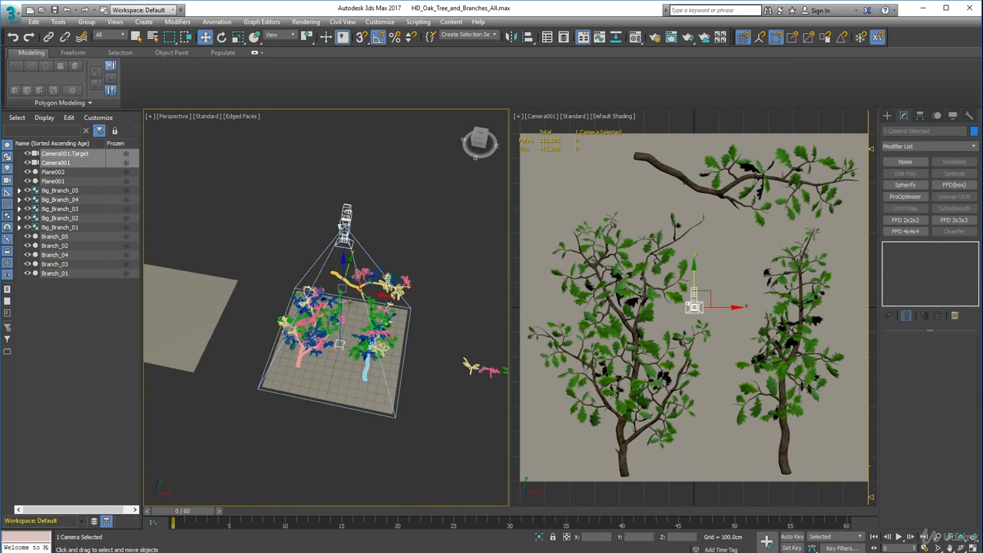
middle_click_drag(366, 364, 453, 377, "alt")
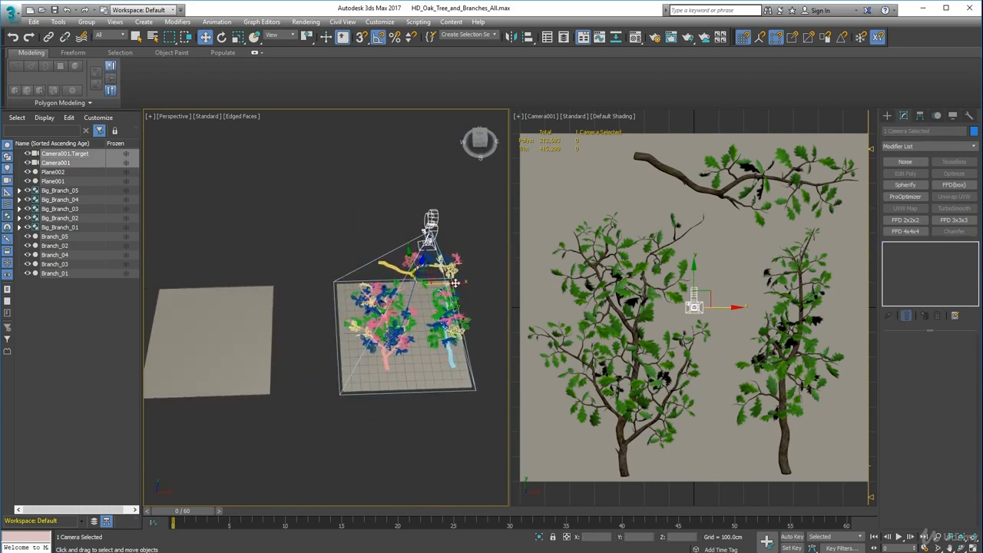
left_click_drag(456, 285, 230, 277)
left_click(492, 311)
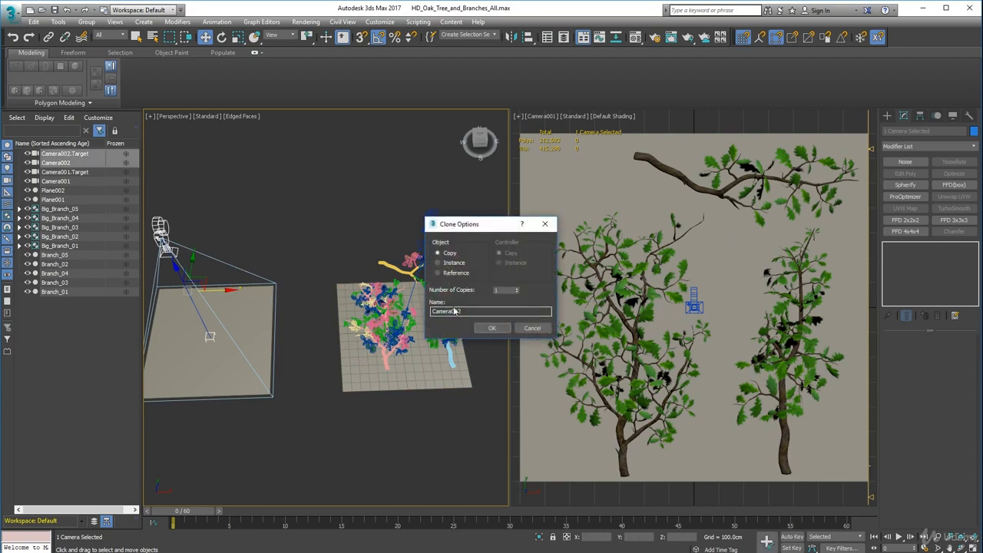
left_click(491, 328)
Switch the camera viewport from Camera001 to Camera002.
mouse_move(335, 324)
middle_mouse_down()
mouse_move(433, 325)
mouse_move(434, 339)
middle_mouse_up()
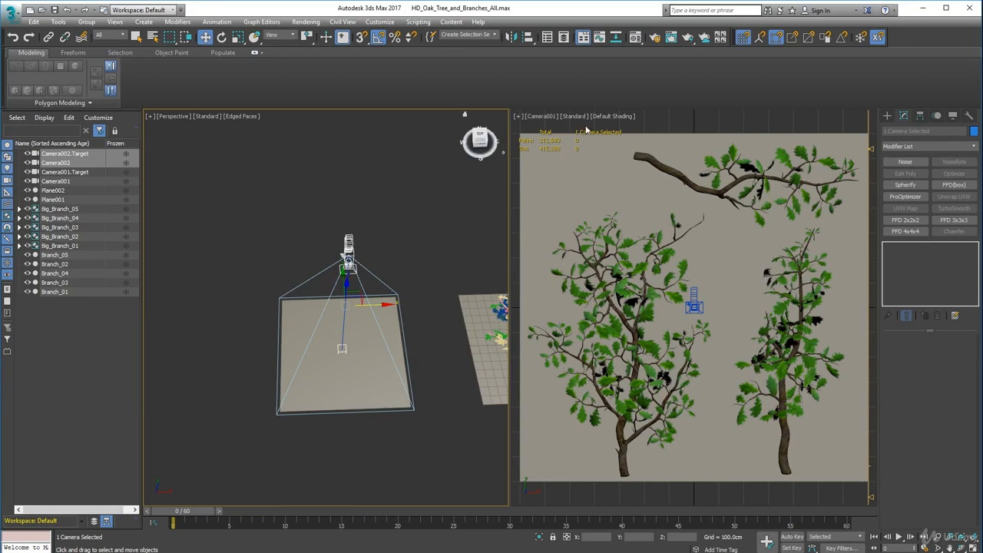
left_click(549, 122)
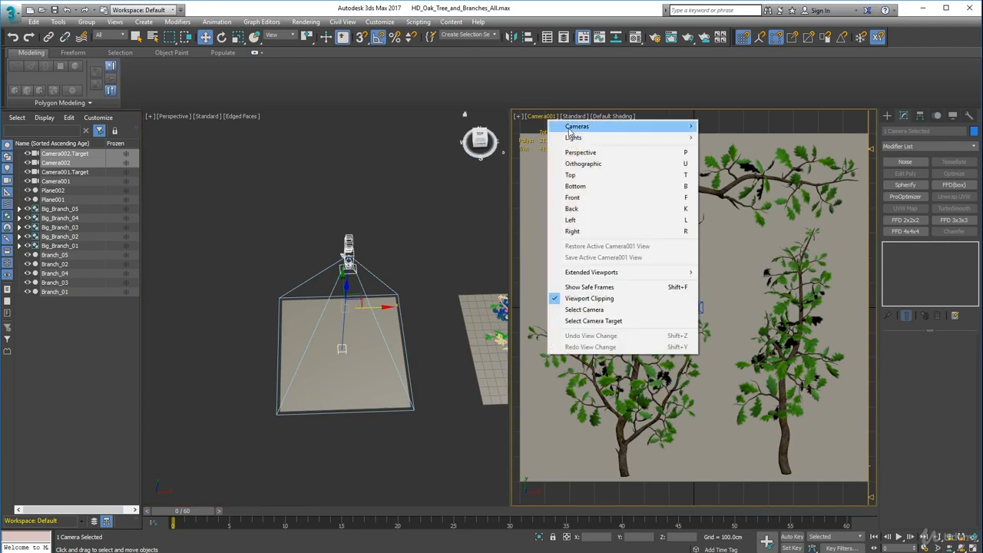
mouse_move(621, 125)
left_click(488, 139)
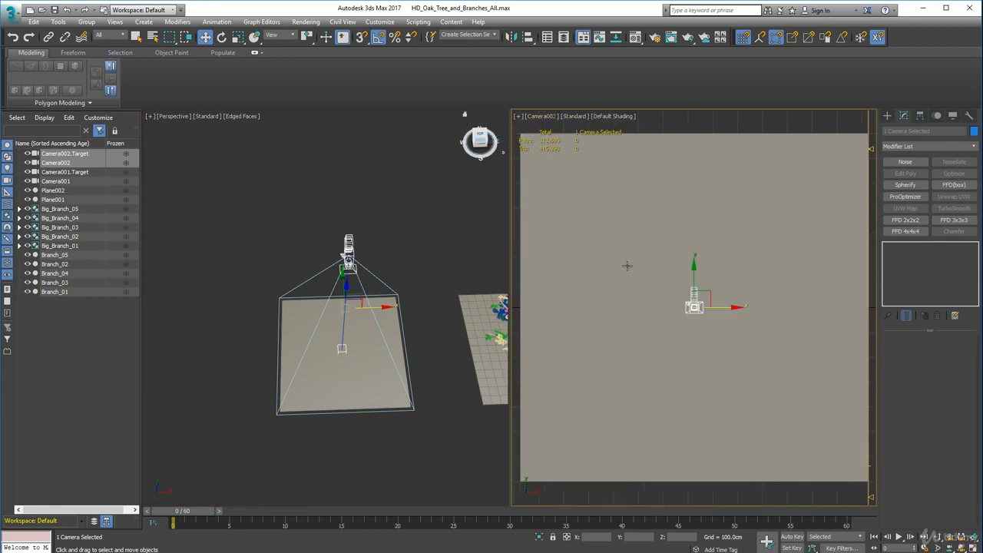
Select Big_Branch_01 and Big_Branch_02 together and move them onto Camera002's backing plane.
middle_click(427, 350)
middle_click_drag(427, 350, 340, 333)
scroll(468, 316, "down", 3)
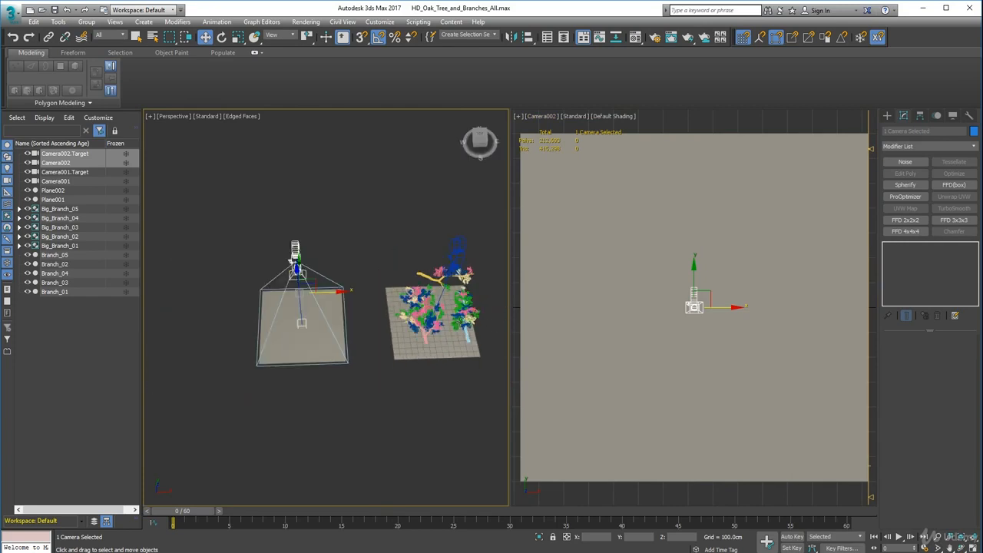
middle_click_drag(458, 342, 313, 285, "alt")
left_click_drag(472, 269, 473, 269)
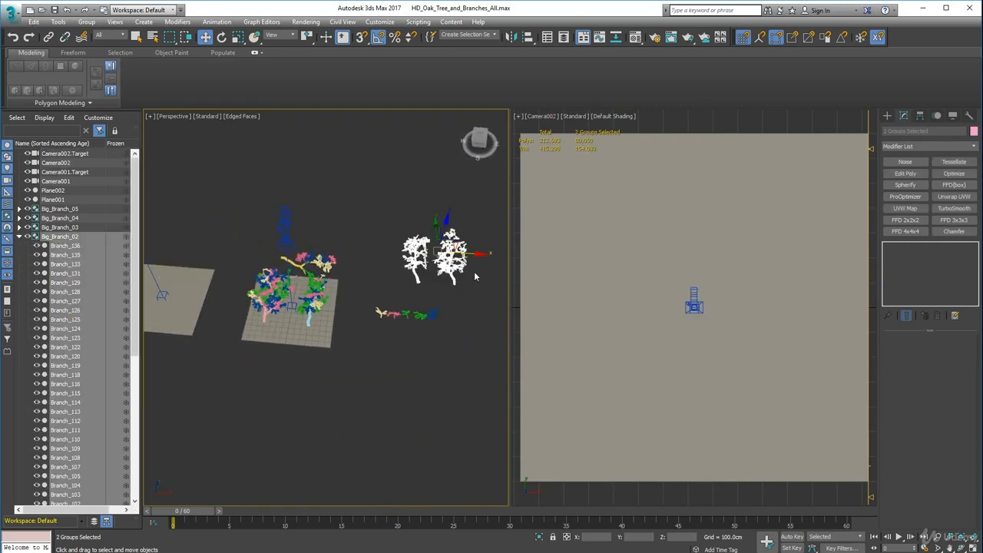
middle_click_drag(453, 264, 401, 299, "alt")
left_click_drag(454, 253, 286, 156)
middle_click_drag(323, 210, 429, 269)
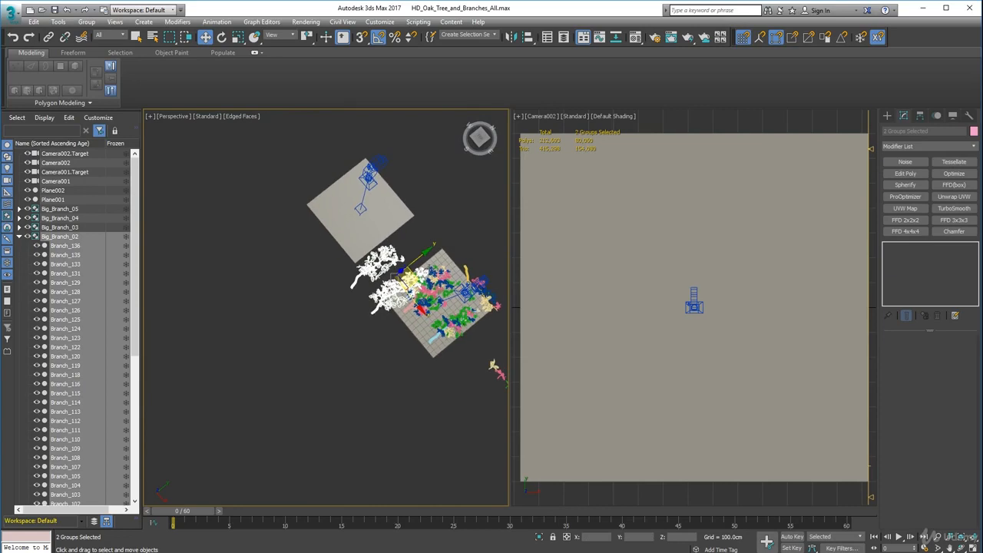
left_click_drag(412, 281, 386, 212)
left_click_drag(387, 212, 387, 211)
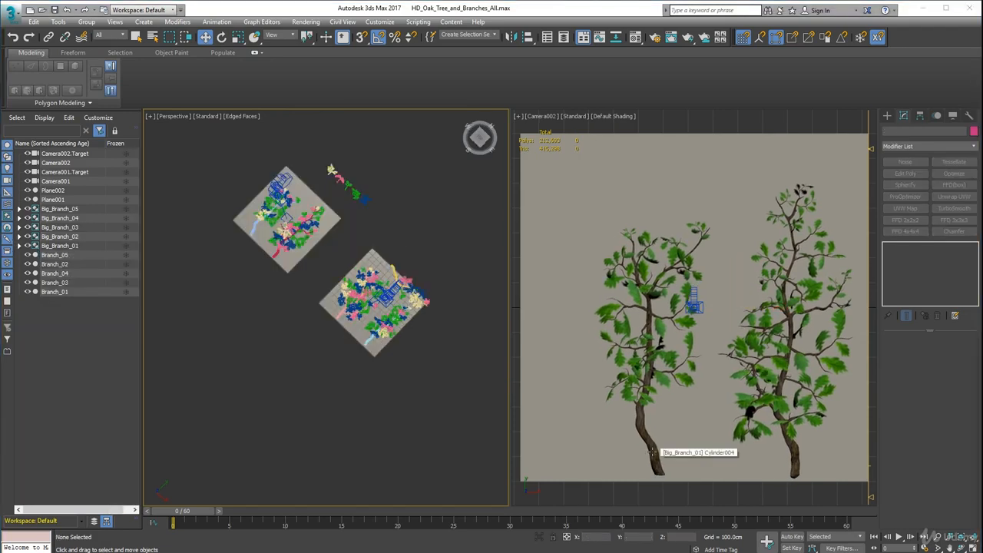
Shift Big_Branch_01 and Big_Branch_02 individually by about -249 cm in X and 10 cm in Y within Camera002's plane.
left_click(650, 444)
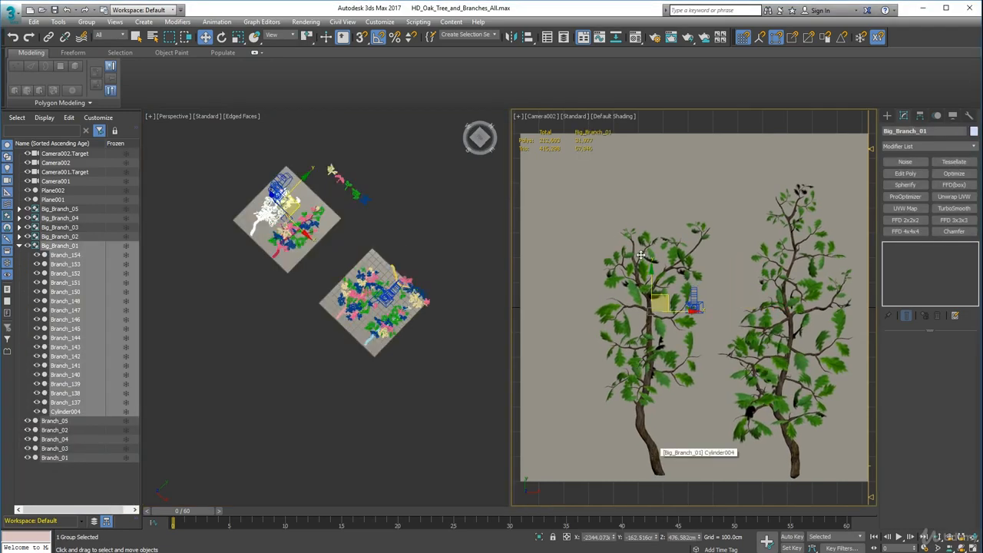
left_click_drag(667, 298, 601, 300)
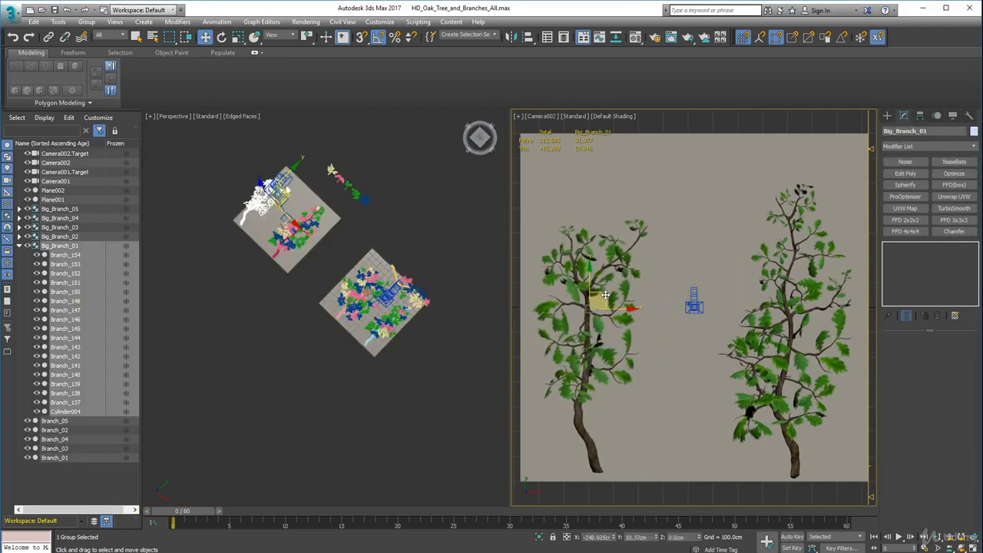
left_click(799, 398)
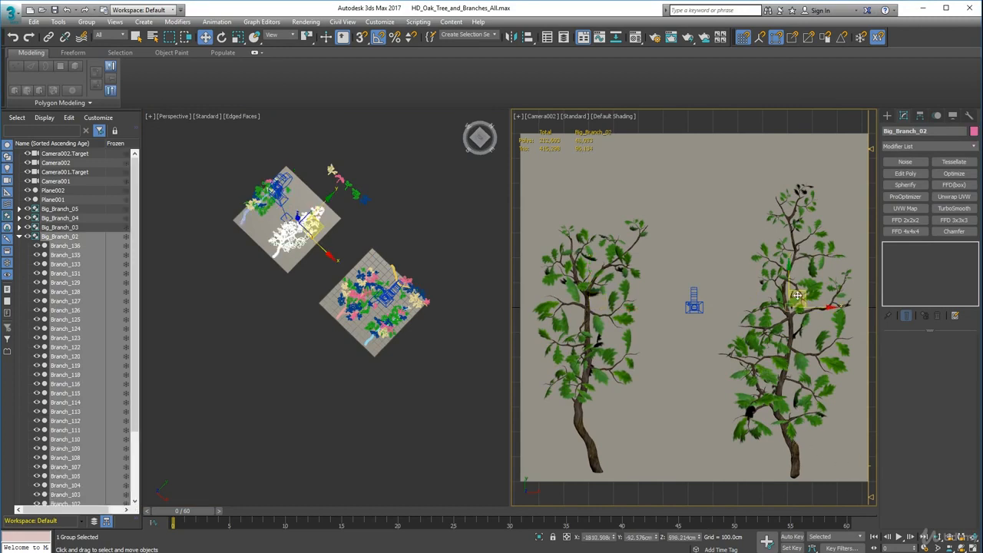
left_click_drag(801, 292, 733, 293)
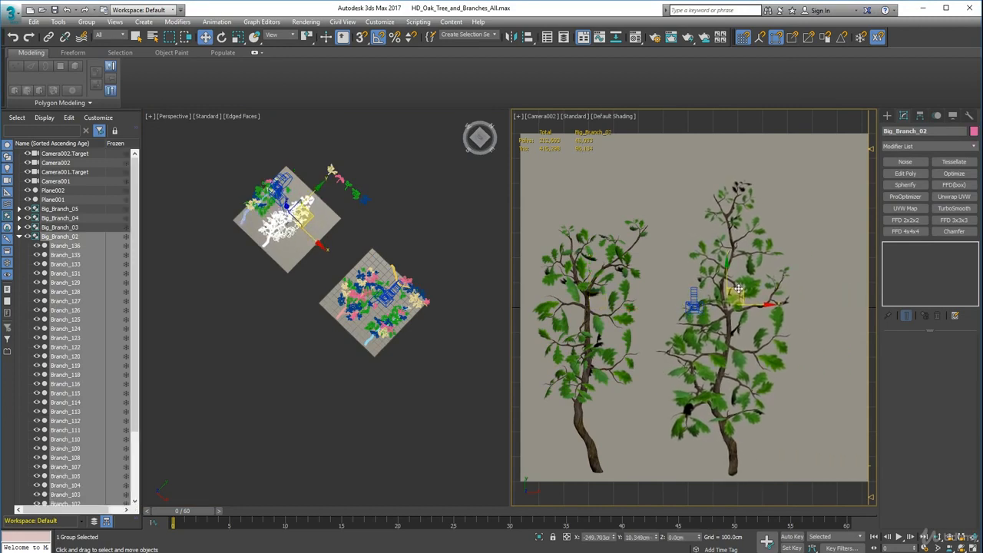
Move Branch_05 to the plane's free corner at about X -1614, Y -640 cm, and Branch_04 above it at about X -1616, Y -388 cm.
middle_click_drag(360, 243, 436, 285, "alt")
scroll(432, 265, "up", 4)
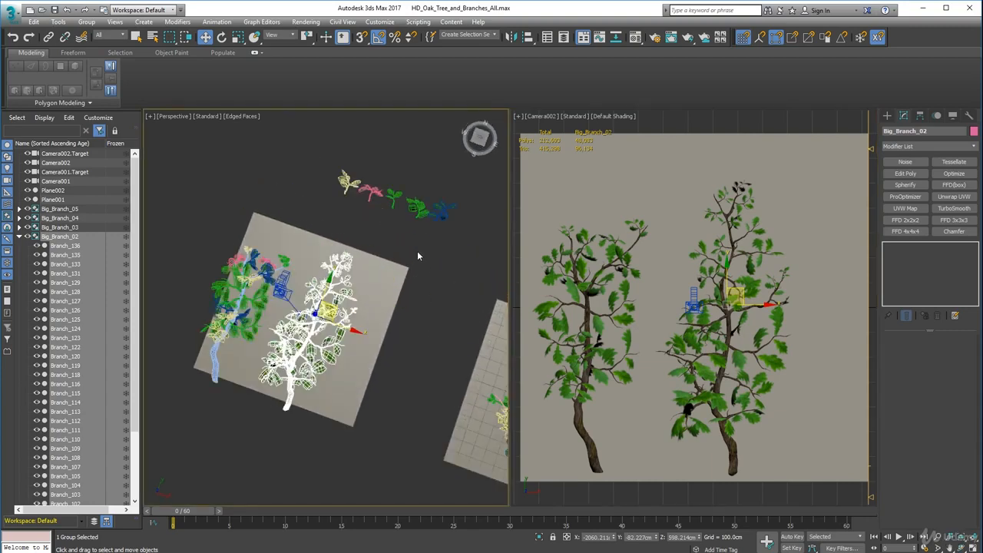
left_click(345, 178)
left_click_drag(344, 178, 355, 403)
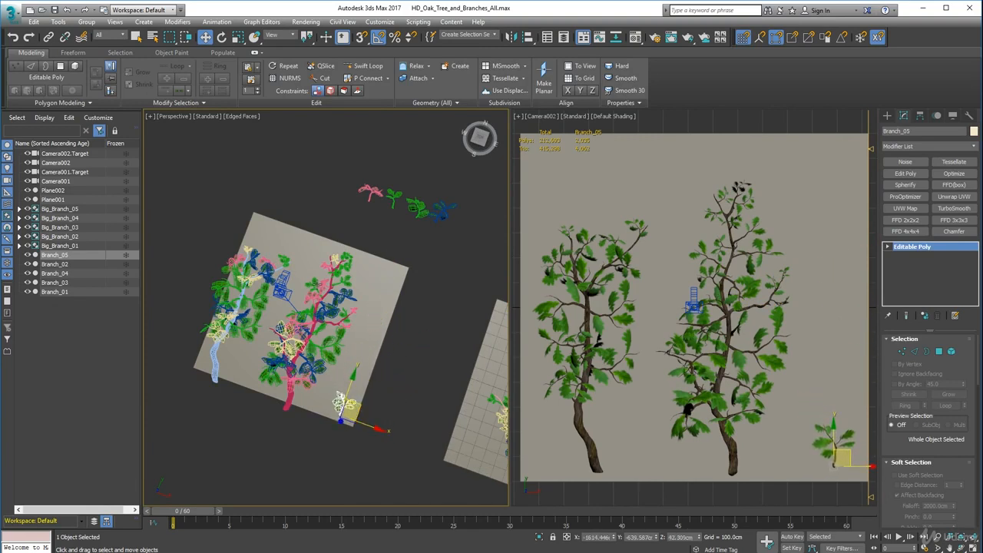
left_click(380, 186)
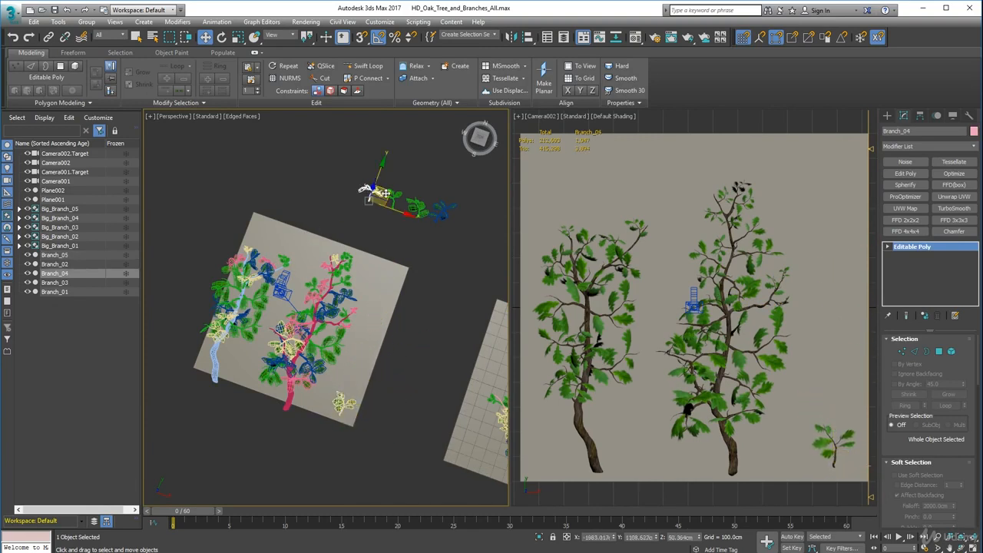
left_click_drag(385, 194, 366, 374)
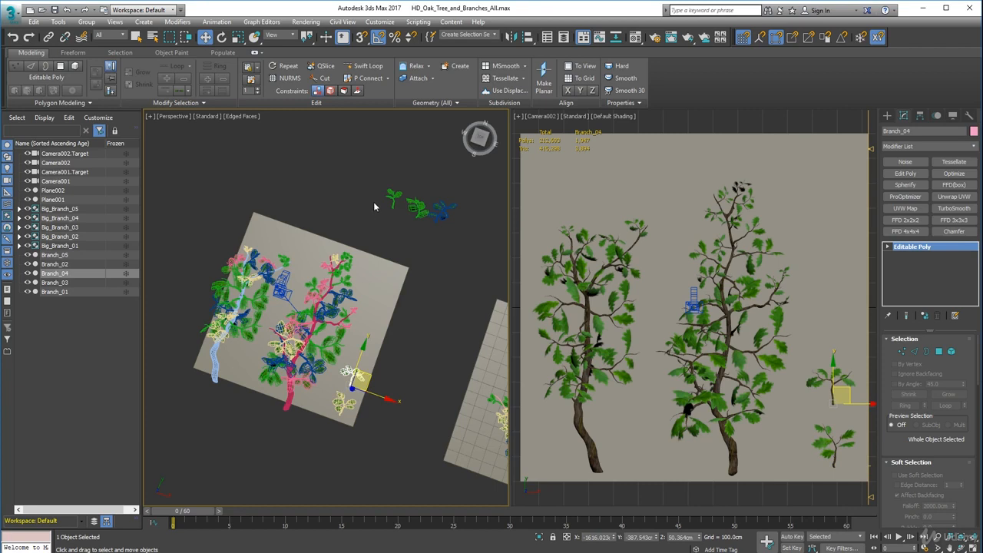
Continue the small-branch column with Branch_03 at about X -1620, Y -193 cm and Branch_02 at about X -1595, Y 28 cm.
left_click(413, 203)
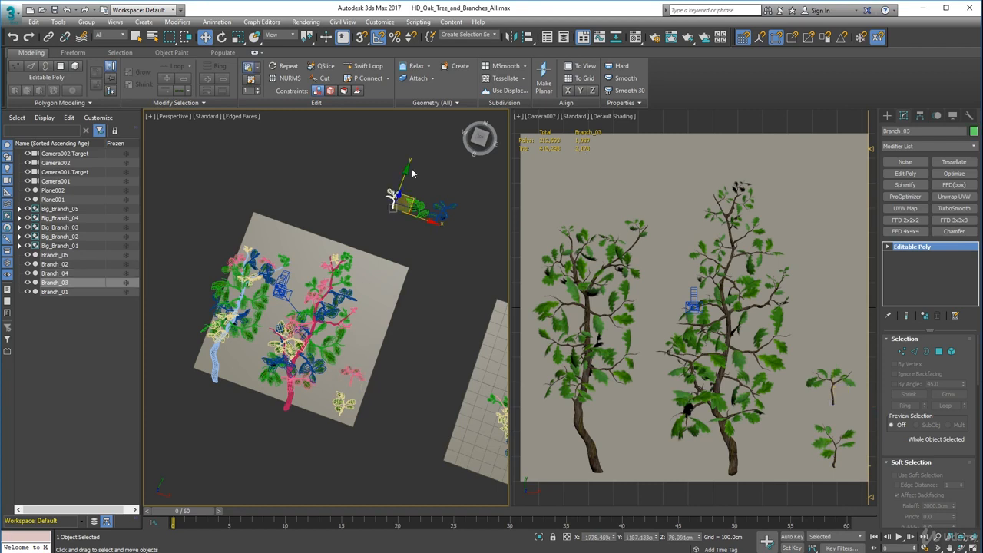
left_click_drag(410, 201, 375, 355)
left_click(418, 218)
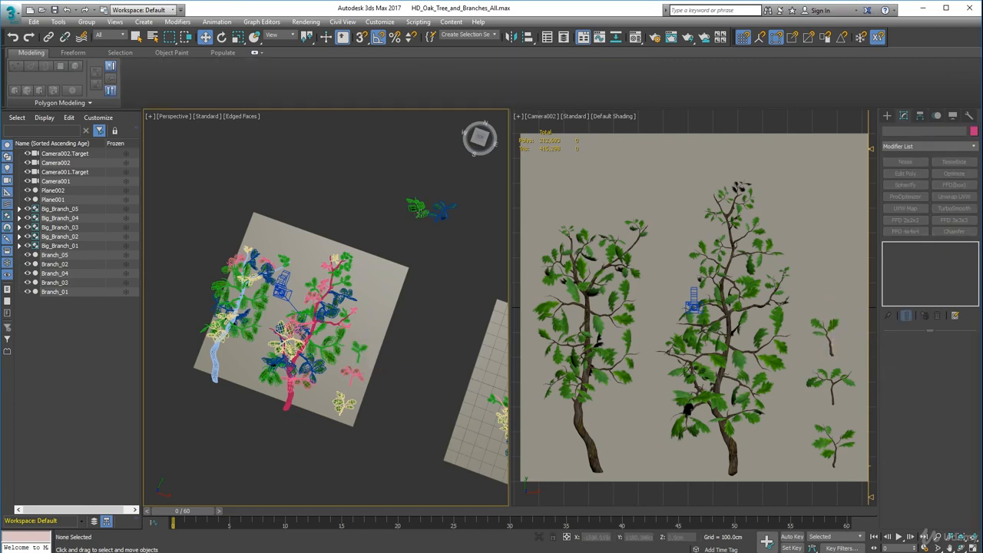
left_click(421, 212)
mouse_move(437, 209)
left_mouse_down("shift")
mouse_move(407, 223)
mouse_move(392, 330)
left_mouse_up("shift")
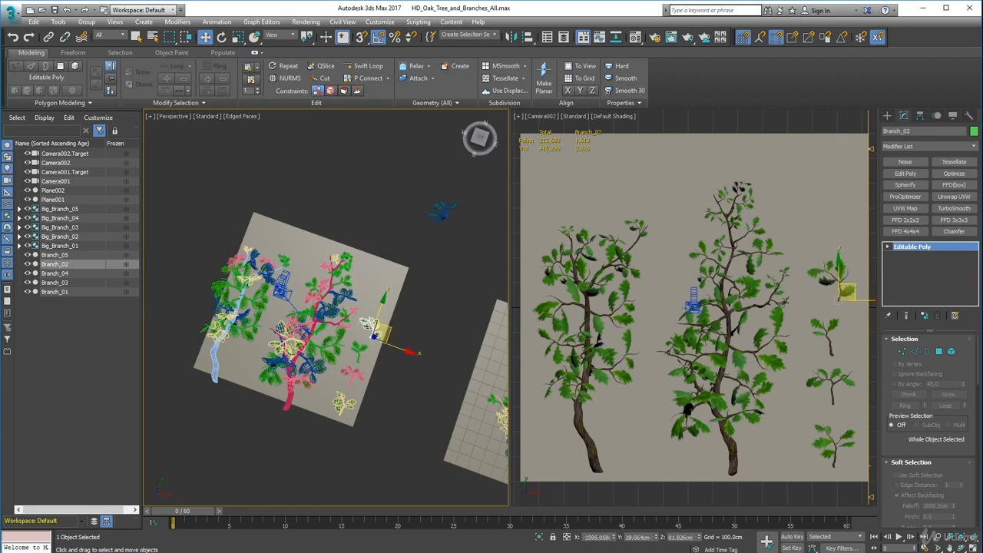
Move Branch_01 to the upper end of the small-branch column, at about X -1615, Y 254 cm.
left_click(828, 336)
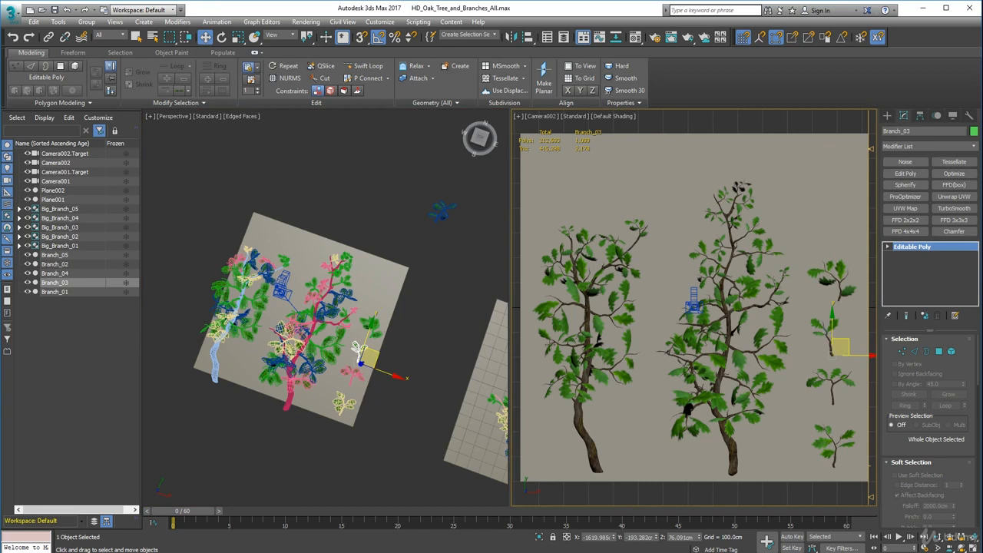
left_click(396, 380)
left_click(440, 213)
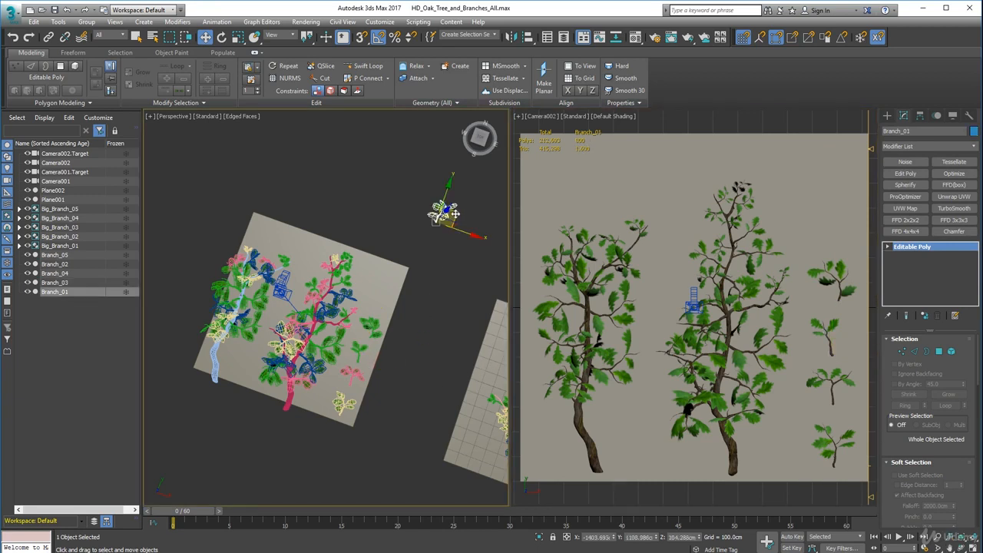
left_click_drag(453, 217, 394, 302)
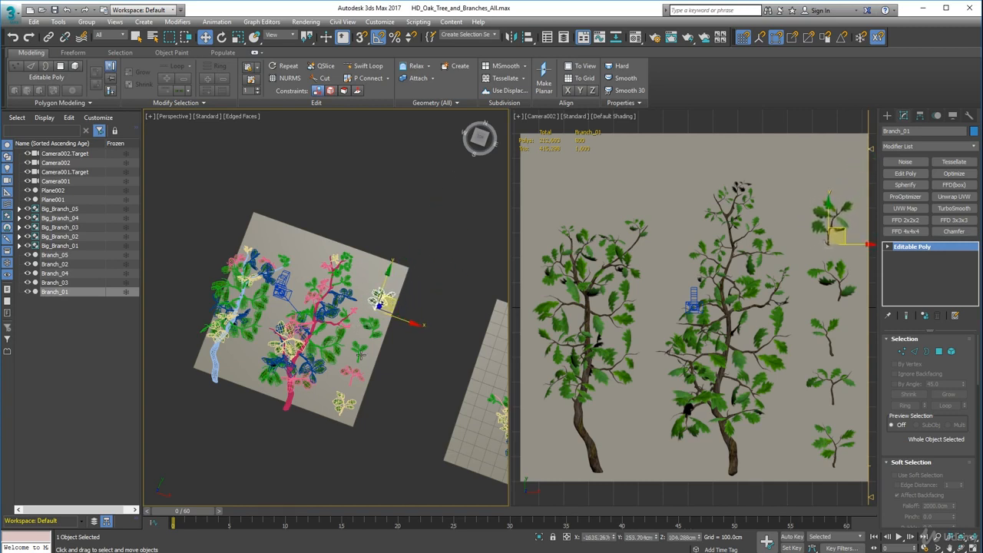
Nudge Branch_03 to about X -1597, Y -181 cm to even out the small-branch column.
left_click(357, 349)
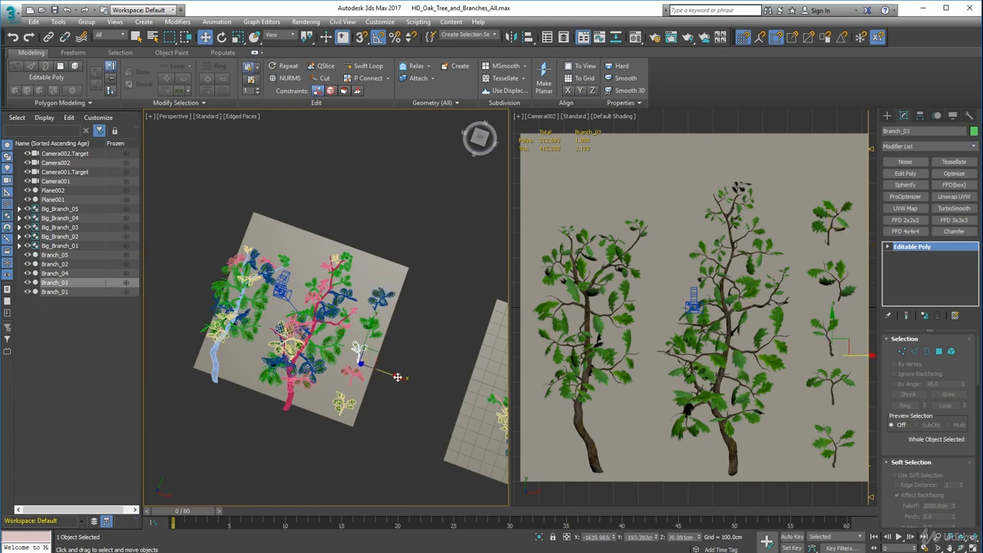
left_click_drag(397, 376, 400, 379)
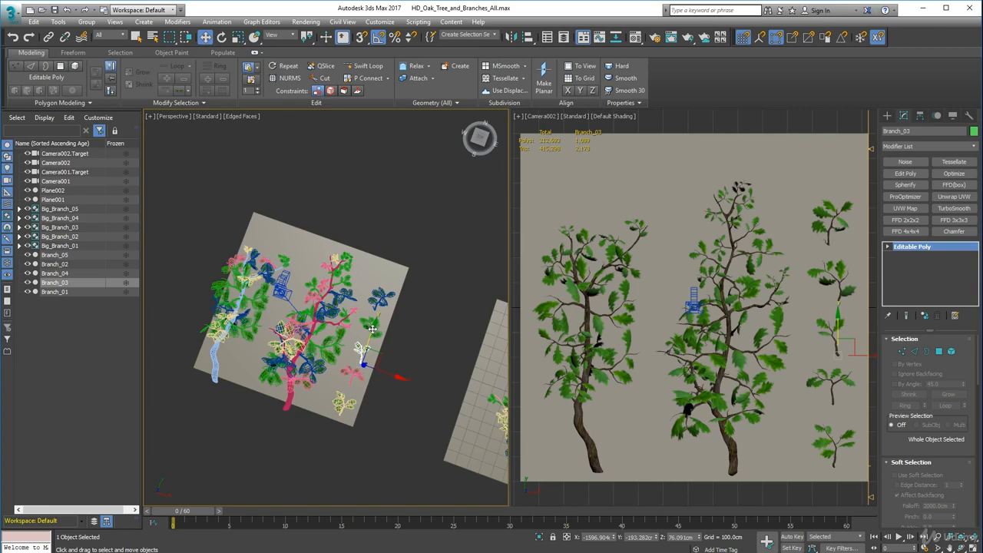
left_click_drag(372, 329, 372, 327)
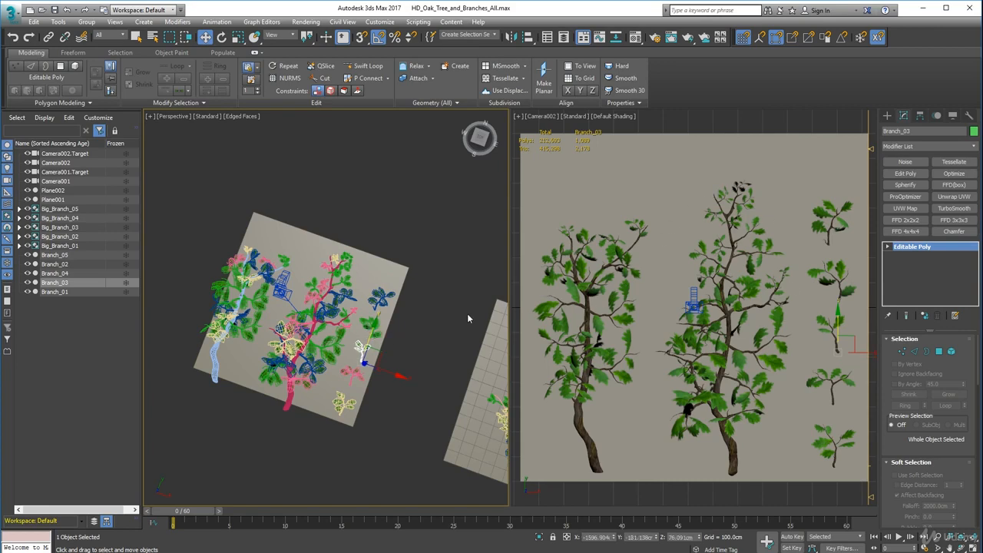
Lower Big_Branch_01 and Big_Branch_02 together towards the second plane, bringing Big_Branch_02 to about Z 293 cm.
middle_click_drag(467, 315, 435, 298)
scroll(401, 289, "down", 5)
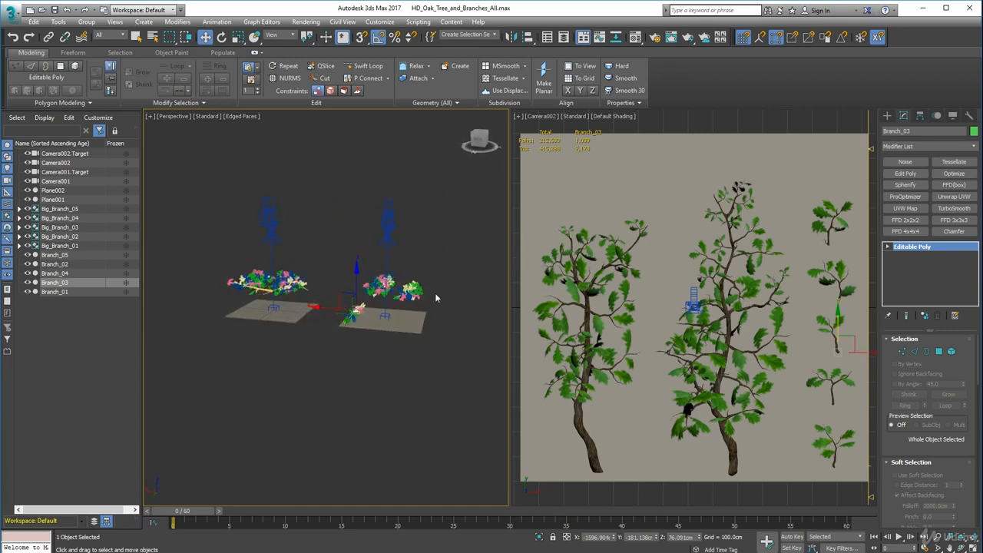
left_click(407, 281)
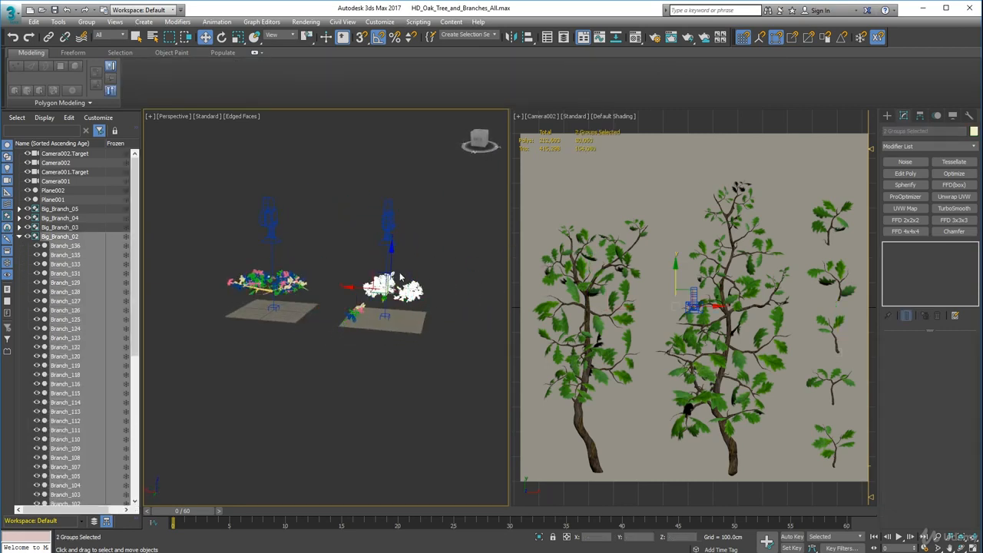
left_click_drag(392, 250, 392, 270)
mouse_move(393, 330)
middle_mouse_down("alt")
mouse_move(393, 308)
mouse_move(394, 333)
mouse_move(391, 319)
middle_mouse_up("alt")
scroll(393, 308, "up", 7)
scroll(395, 335, "down", 3)
left_click_drag(385, 274, 384, 265)
Select Big_Branch_02 alone and lower it to about Z 224 cm, just above its backing plane.
left_click(355, 293)
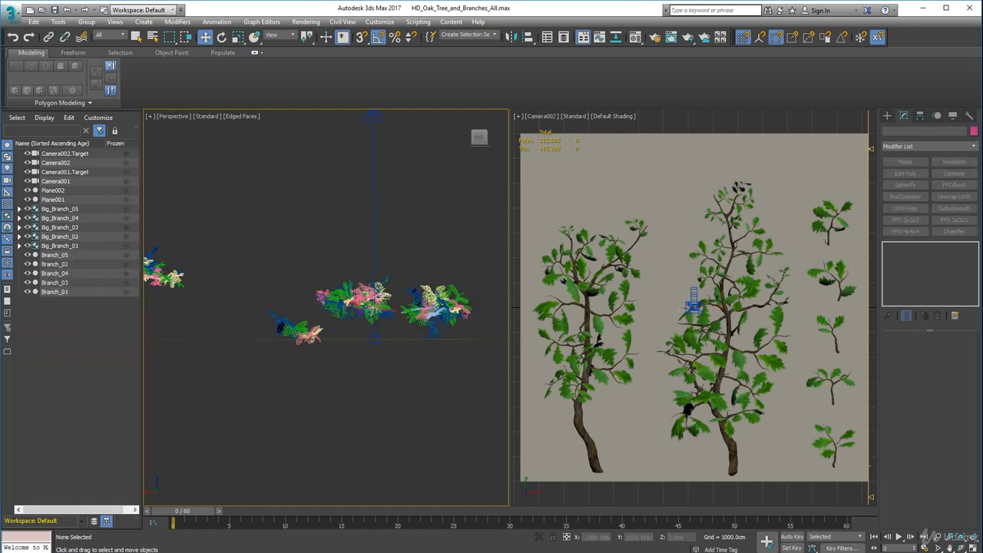
left_click(356, 294)
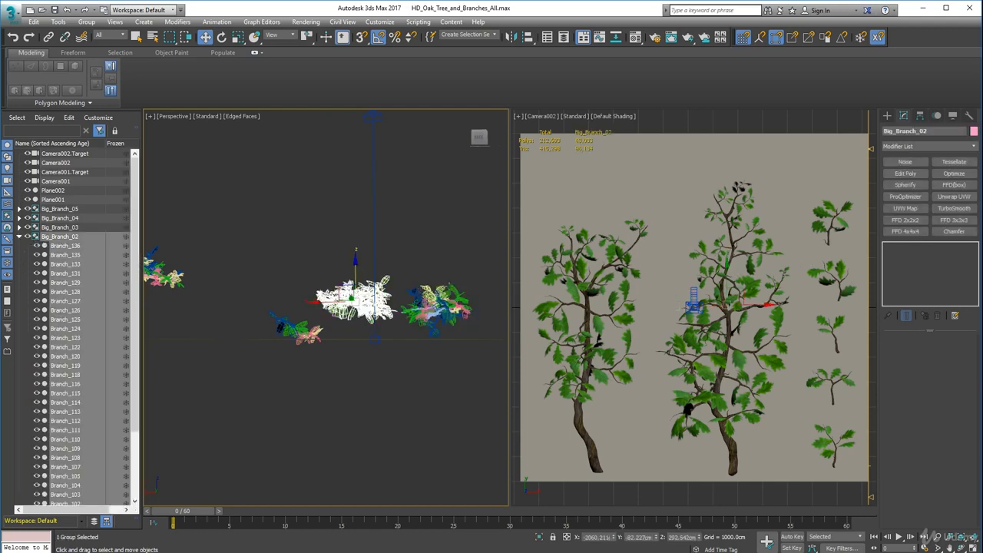
left_click_drag(357, 264, 359, 275)
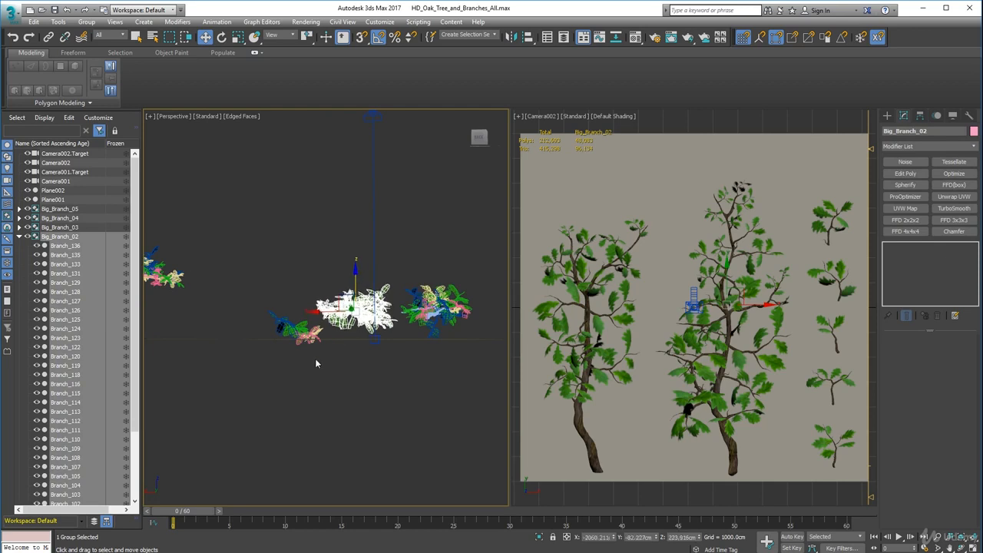
Select Big_Branch_05, Big_Branch_04 and the remaining large branch above Plane001 and lower them together to just above the plane.
middle_click_drag(315, 358, 343, 312, "alt")
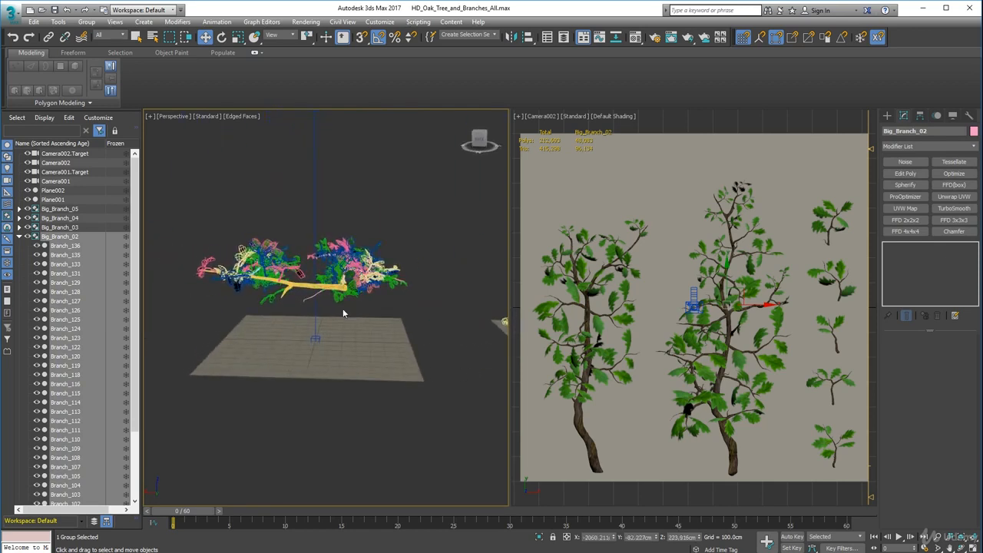
left_click(290, 273)
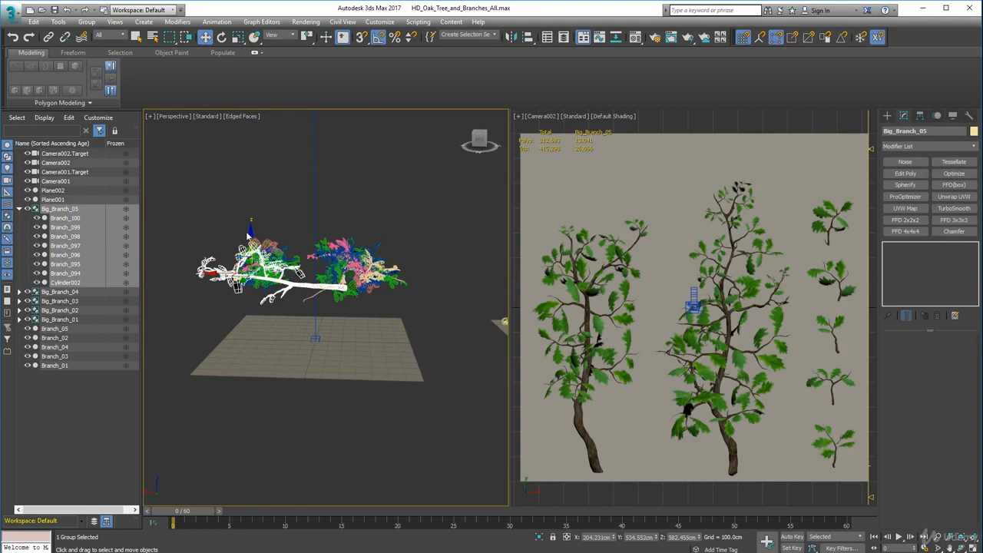
left_click(269, 241, "ctrl")
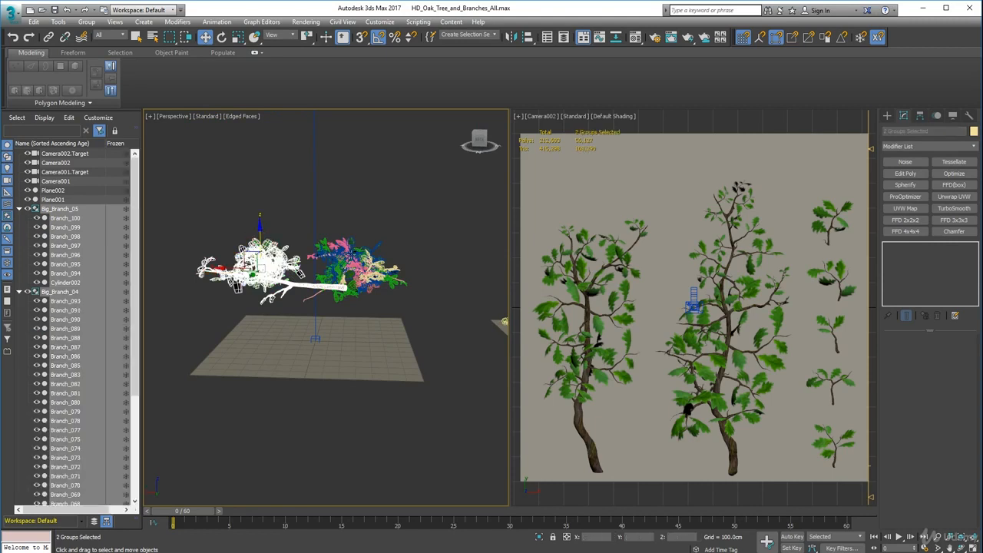
left_click(353, 261, "ctrl")
middle_click_drag(353, 261, 364, 299, "alt")
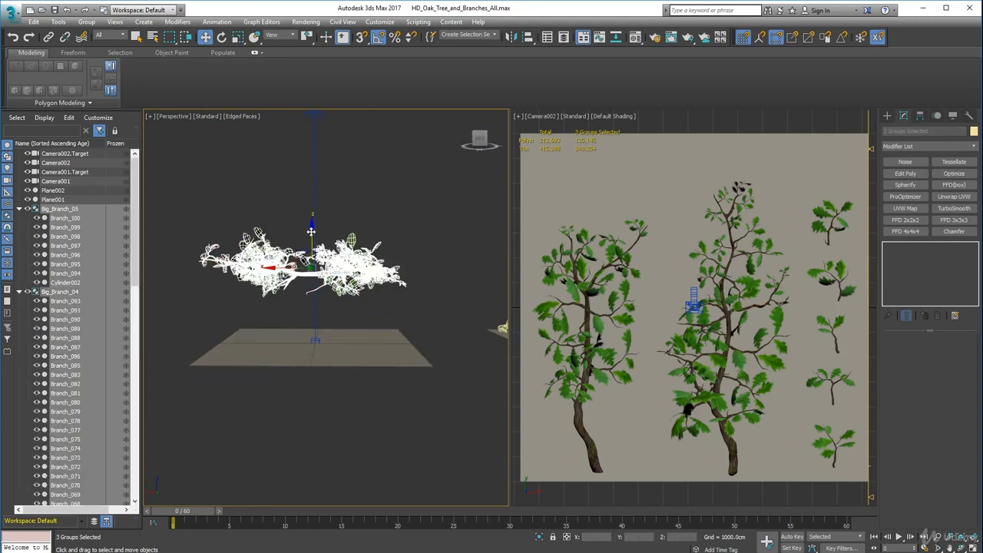
left_click_drag(311, 231, 312, 258)
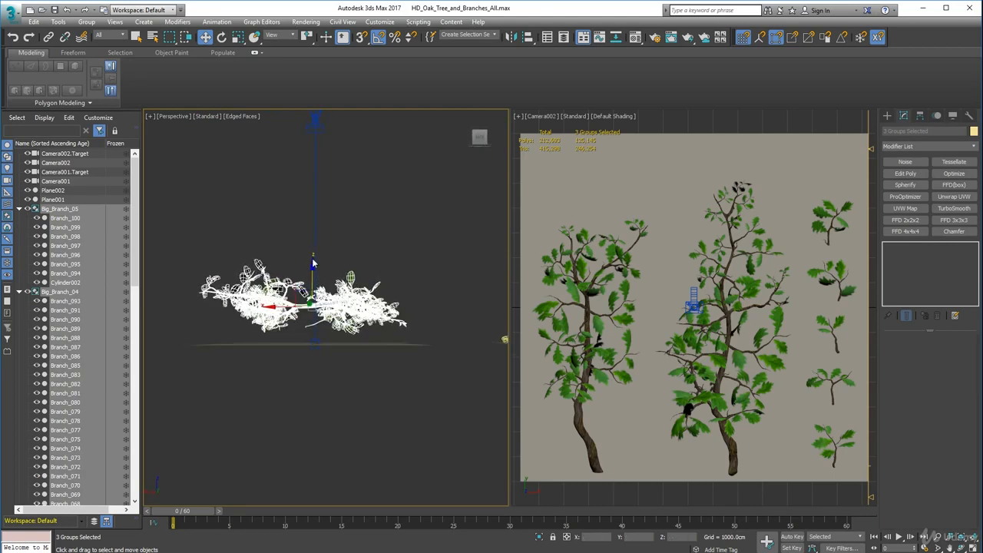
left_click(313, 266)
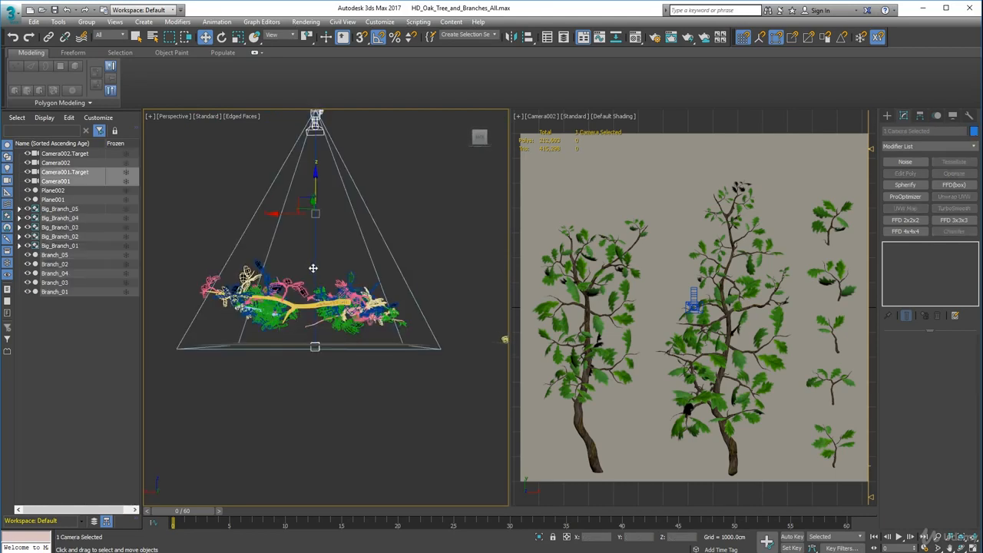
key("ctrl+z")
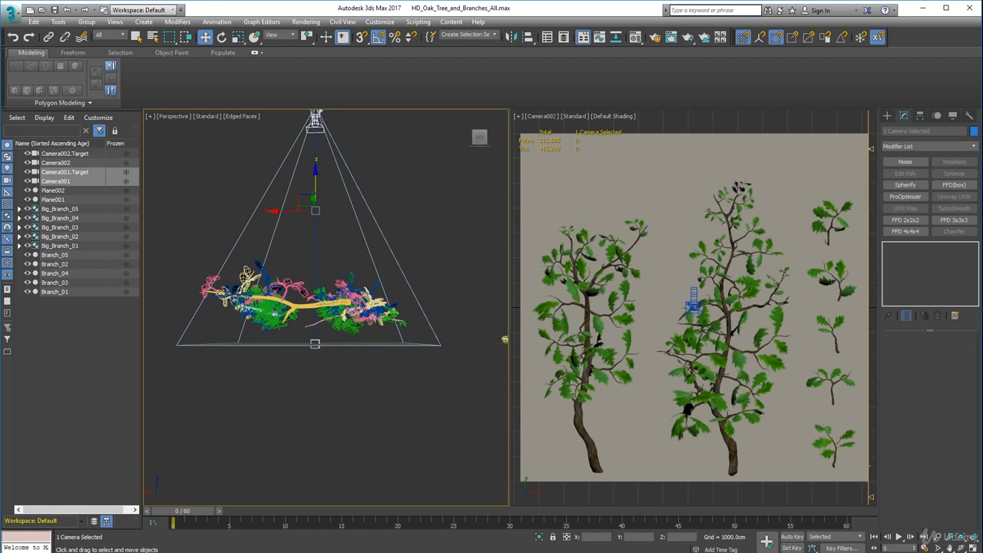
key("ctrl+z")
middle_click_drag(313, 266, 450, 371, "alt")
Save the scene as HD_Oak_Tree_and_Branches_For_Rendering.max in the High_Detail folder, replacing the existing file.
left_click(448, 369)
scroll(382, 372, "down", 3)
middle_click_drag(381, 373, 314, 184, "alt")
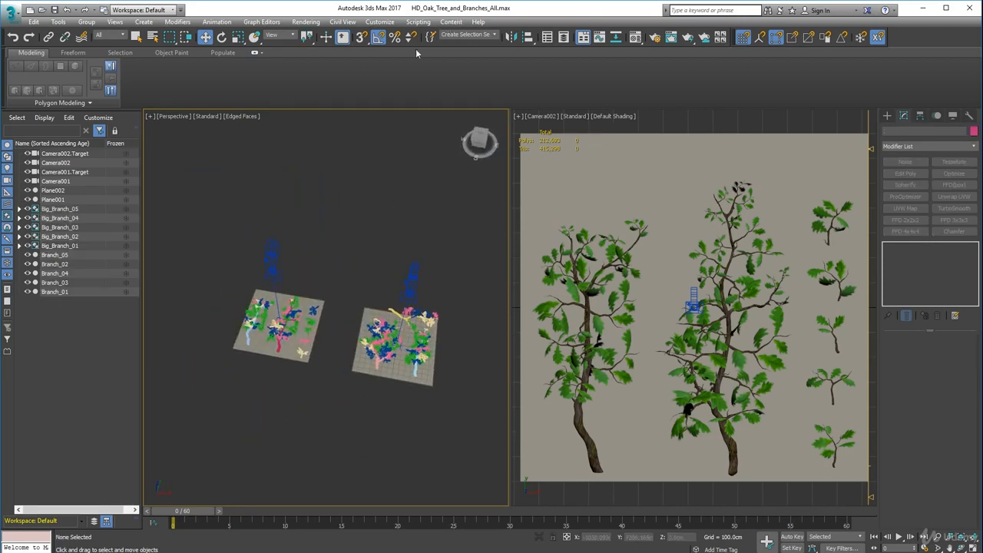
left_click(11, 11)
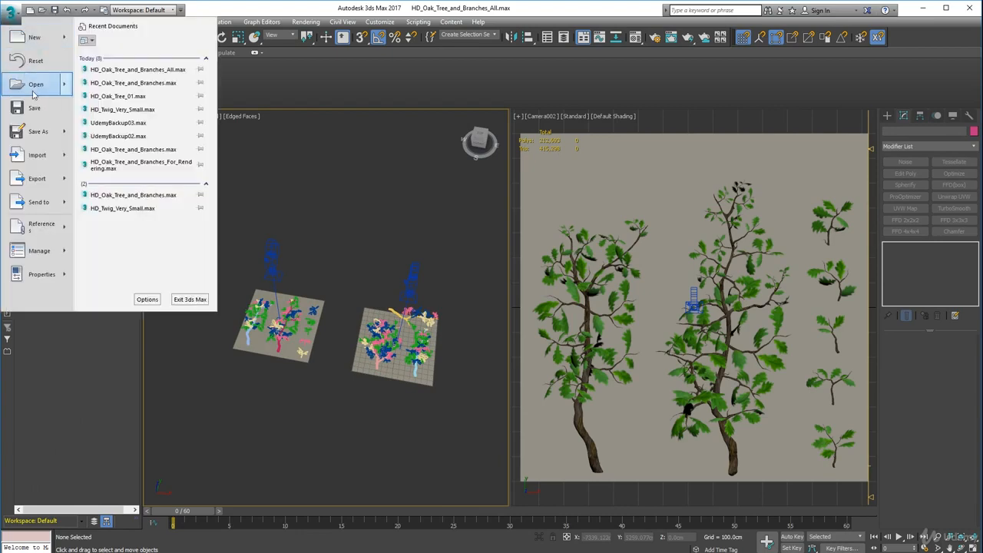
left_click(32, 132)
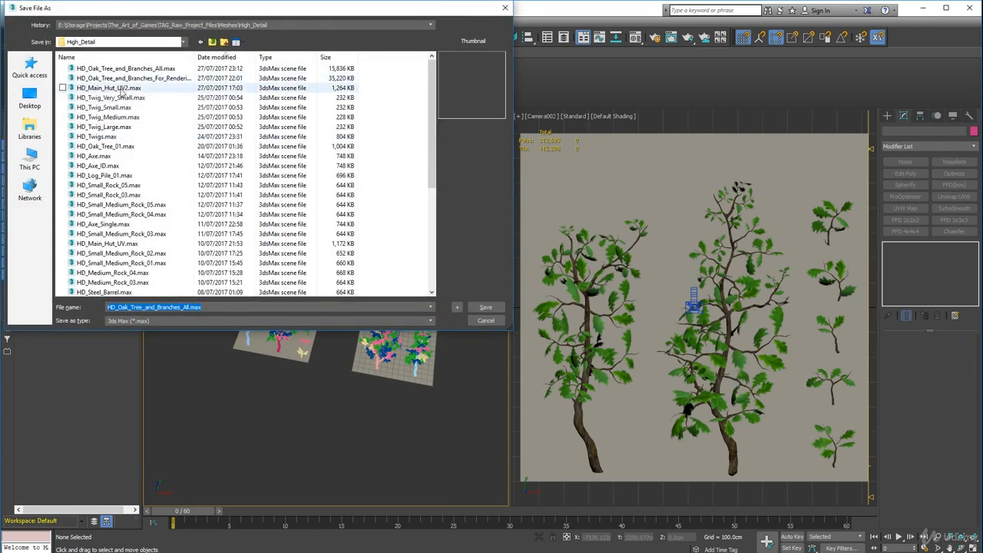
left_click(124, 79)
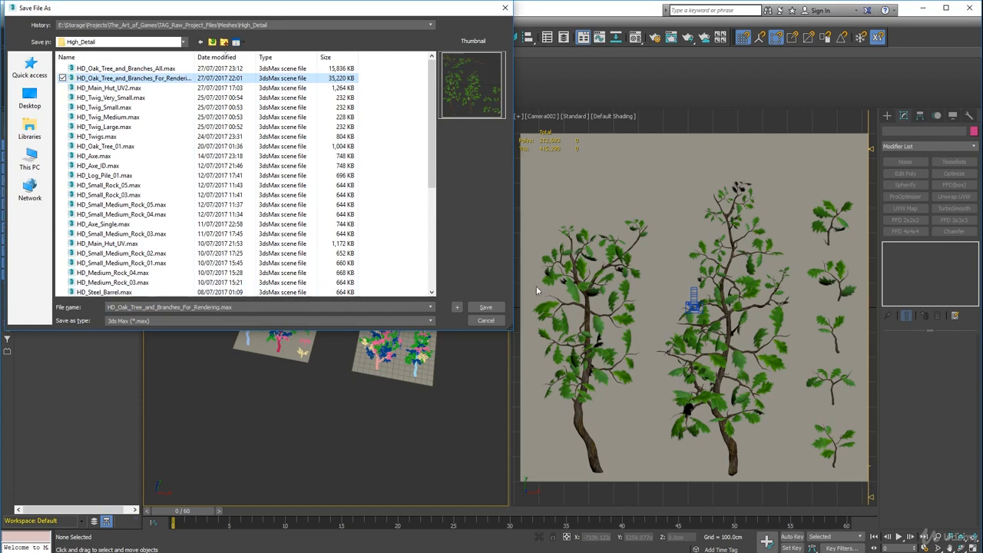
left_click(500, 310)
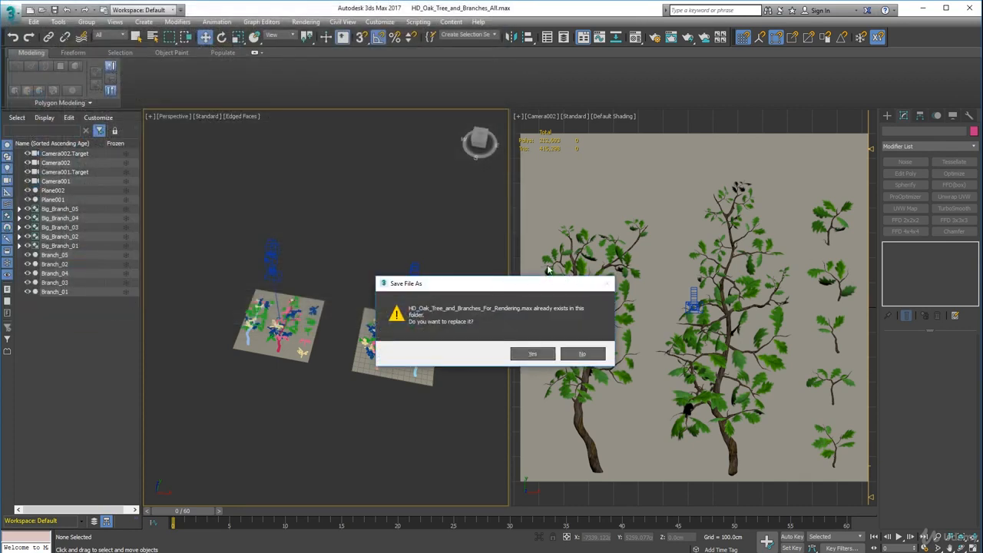
left_click(526, 355)
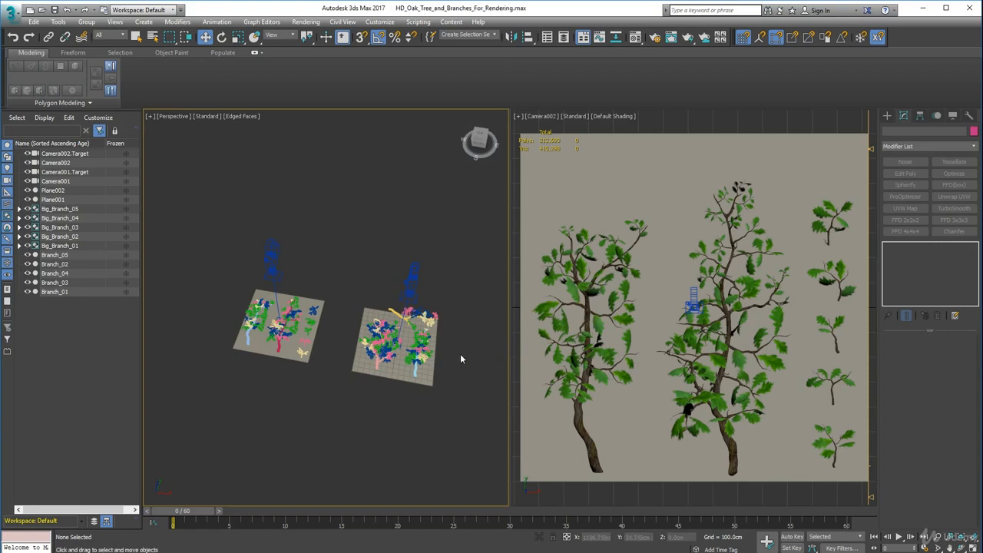
Switch the Camera002 viewport to show the view through Camera001.
middle_click_drag(386, 359, 399, 385, "alt")
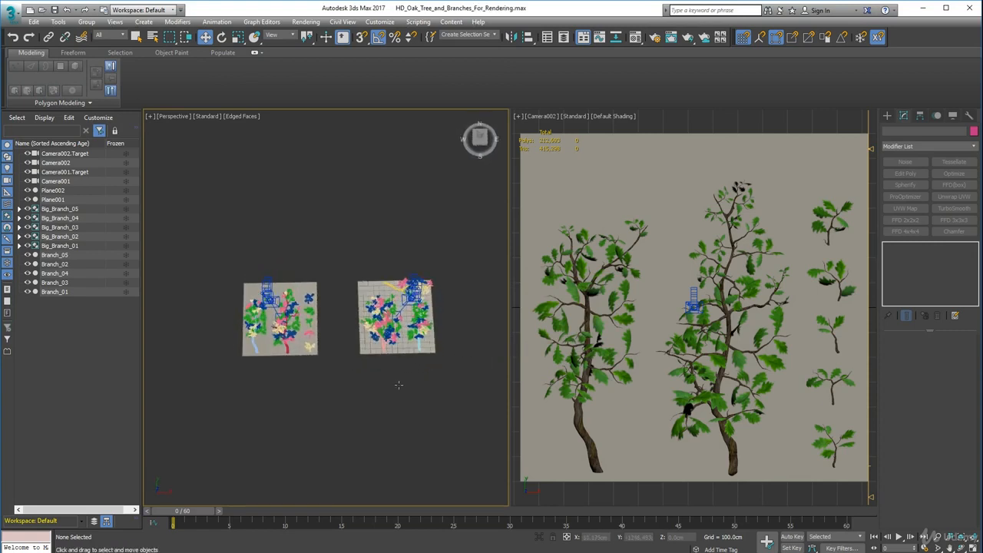
middle_click_drag(405, 336, 402, 349, "alt")
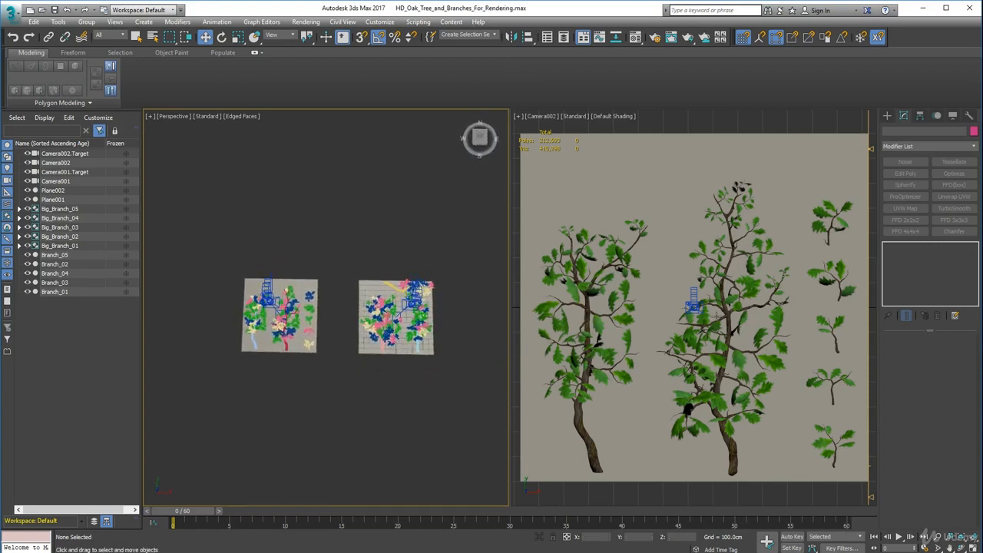
left_click(542, 120)
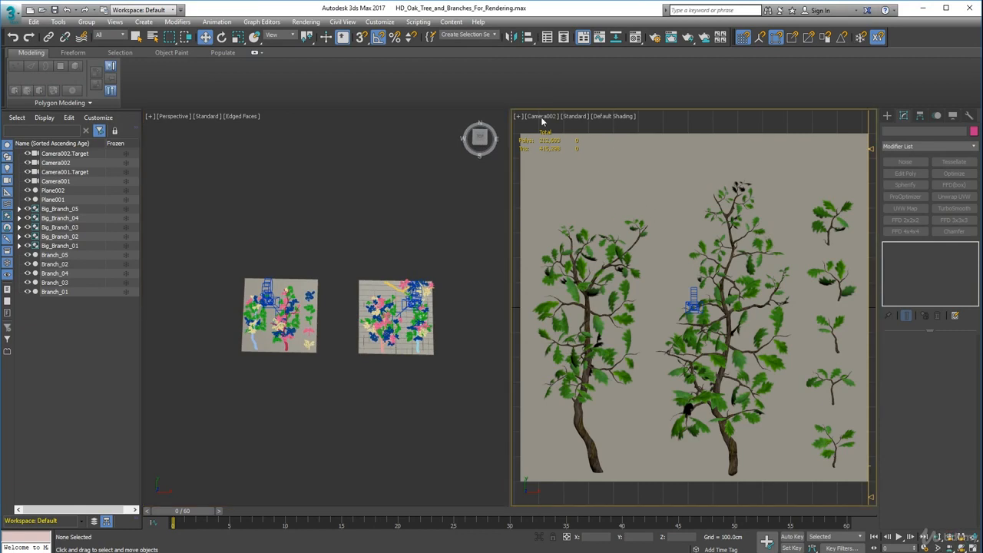
left_click(543, 117)
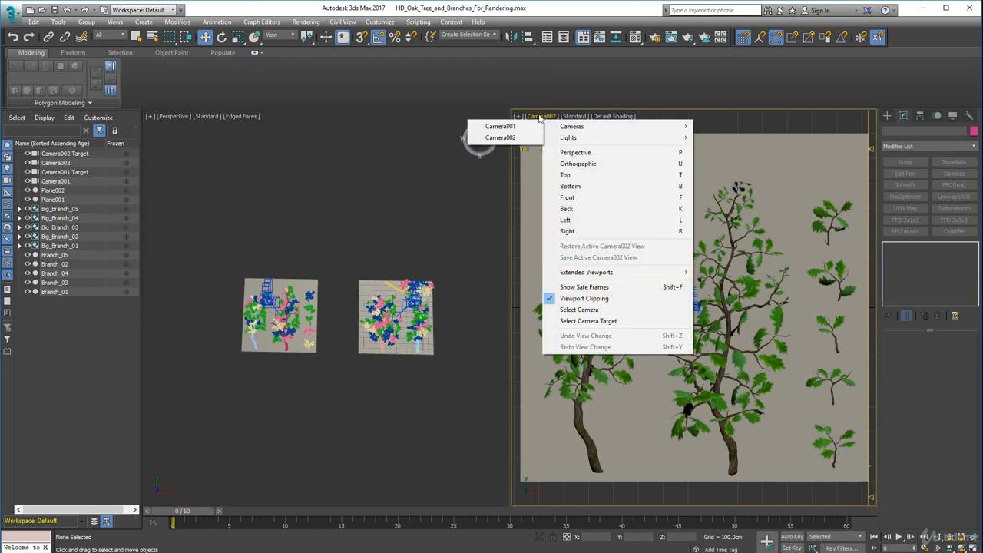
mouse_move(564, 126)
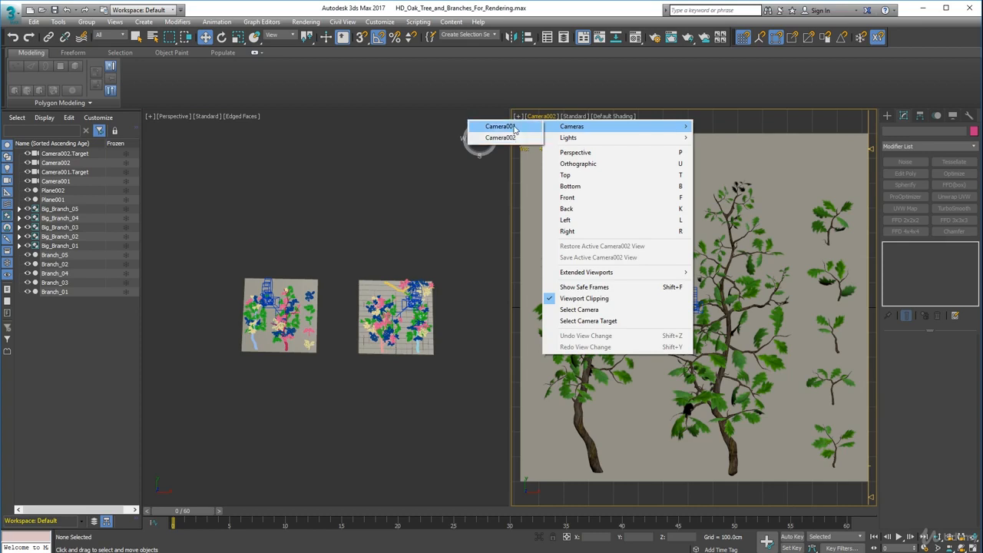
left_click(500, 127)
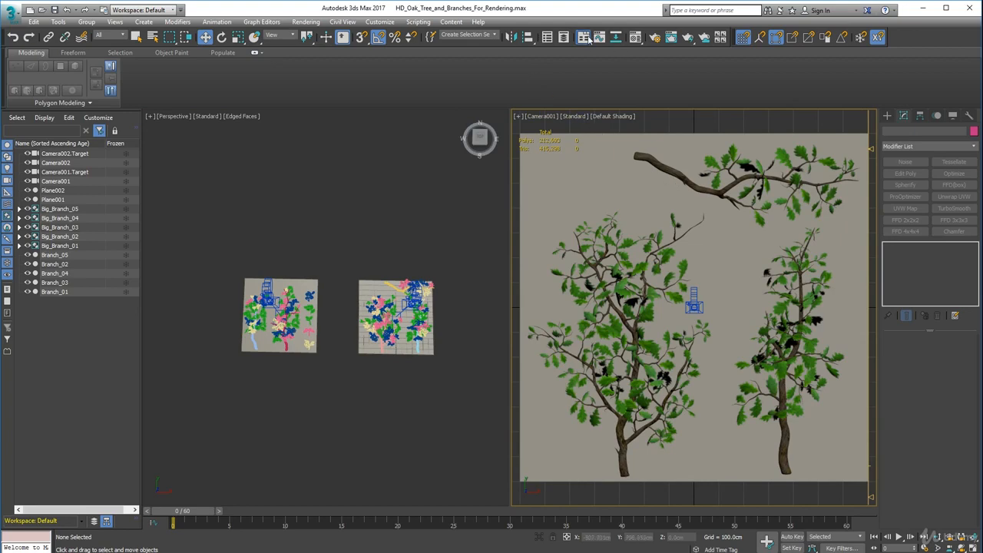
Check the output size and common parameters in the Scanline Renderer's render setup.
left_click(654, 37)
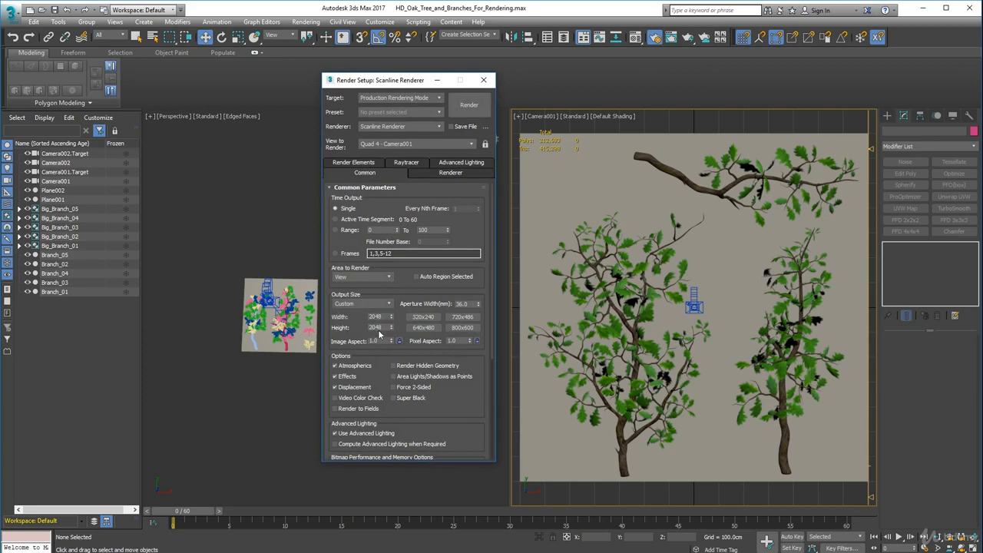
scroll(467, 388, "down", 3)
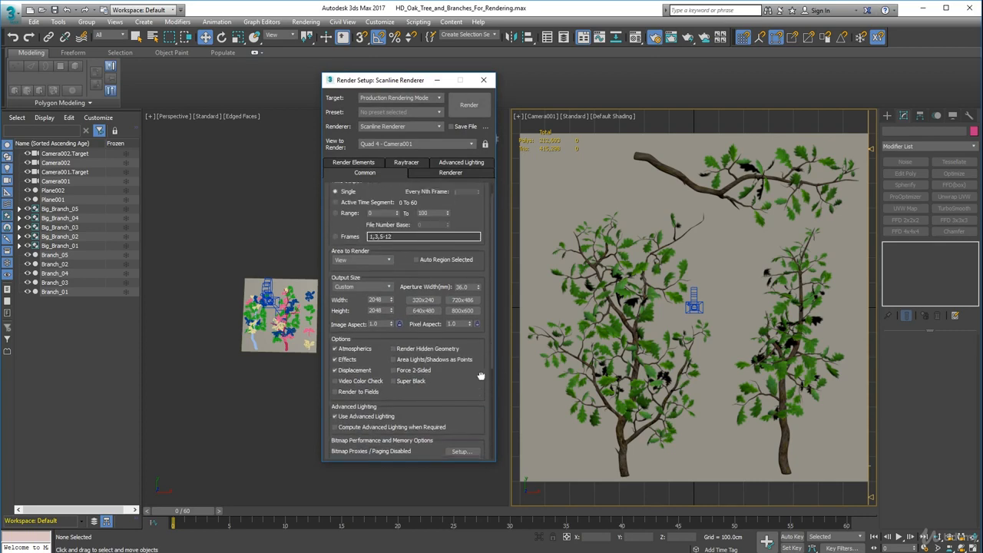
scroll(461, 396, "up", 3)
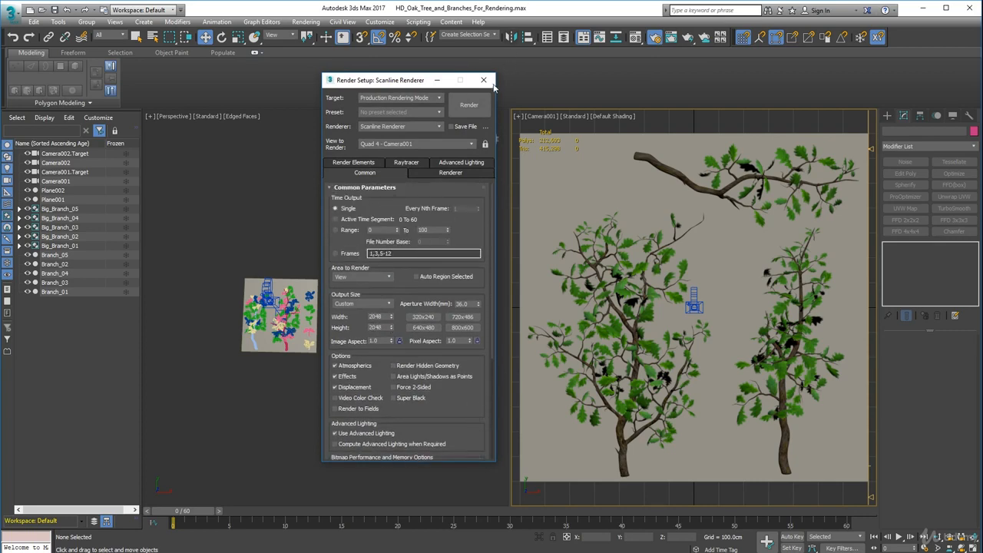
left_click(484, 80)
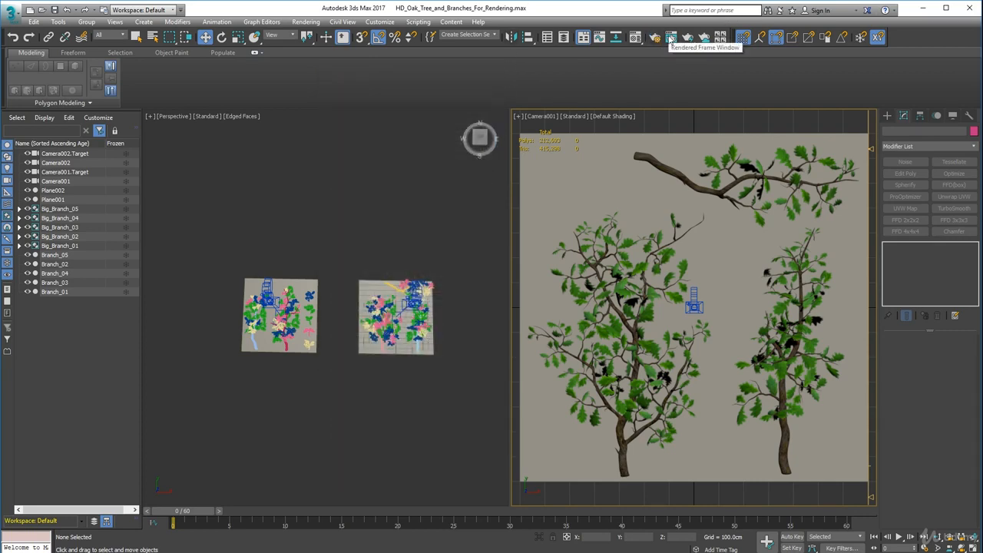
Test-render the Camera001 view to check the large branches against their backing plane.
left_click(670, 38)
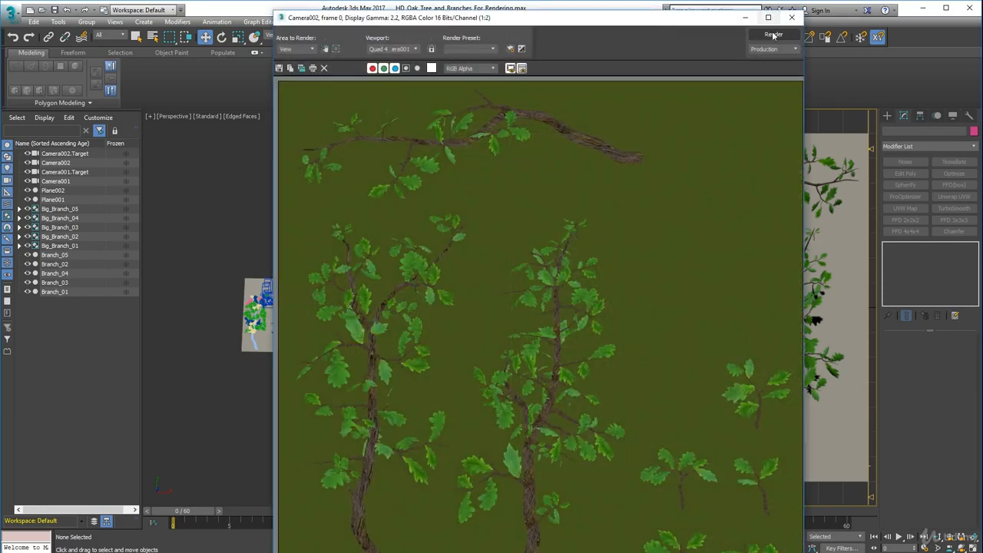
left_click(774, 36)
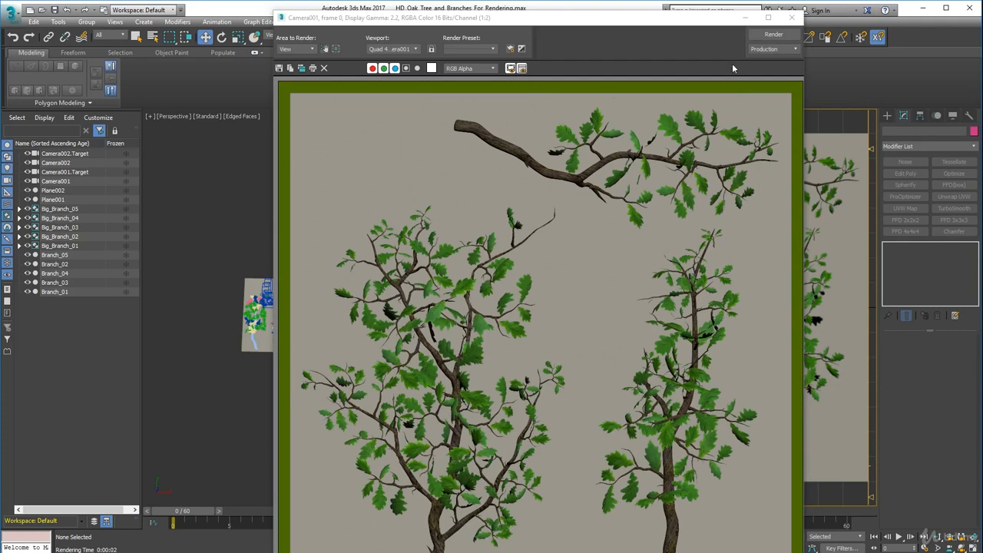
left_click(792, 17)
Hide Plane001 and render the Camera001 view again, inspecting the full image without the backing plane.
left_click(749, 246)
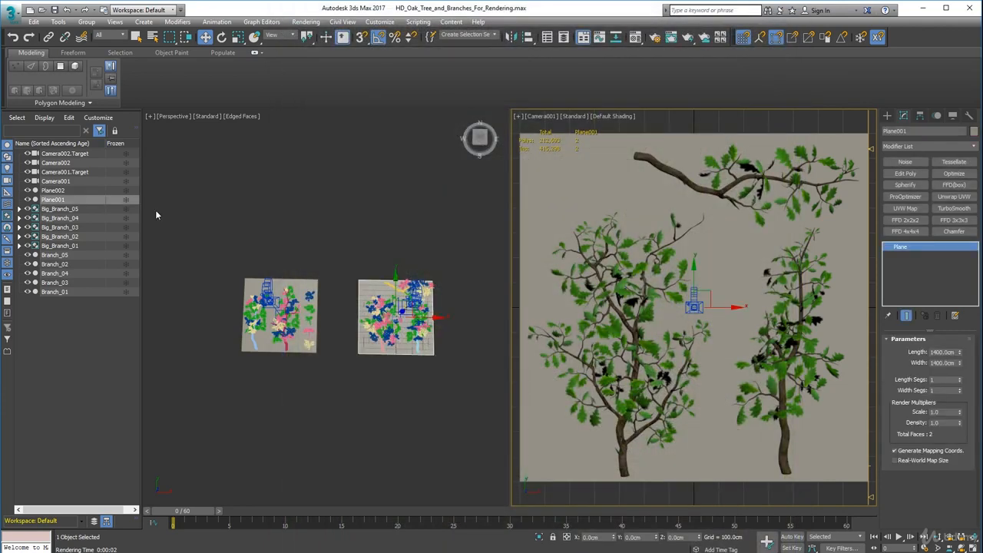
left_click(28, 199)
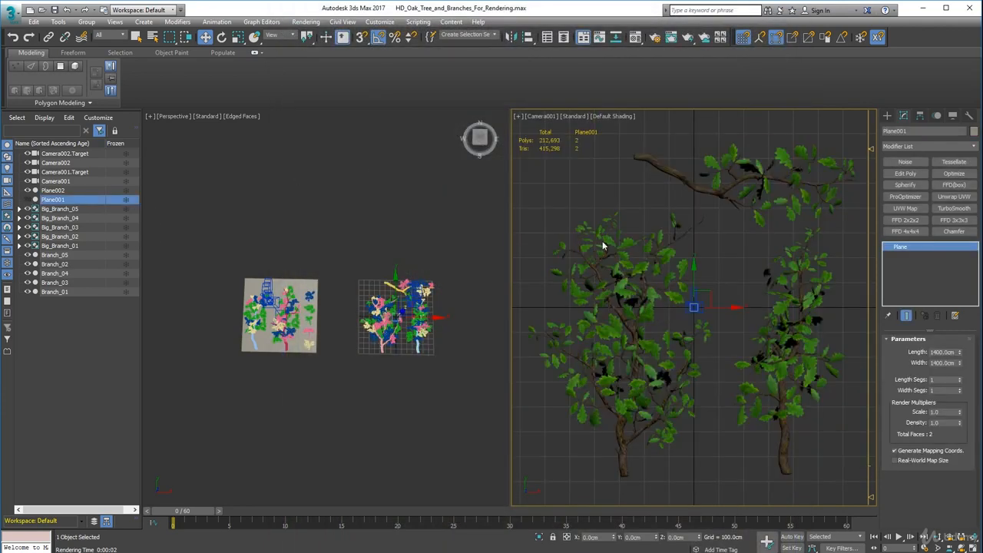
left_click(671, 36)
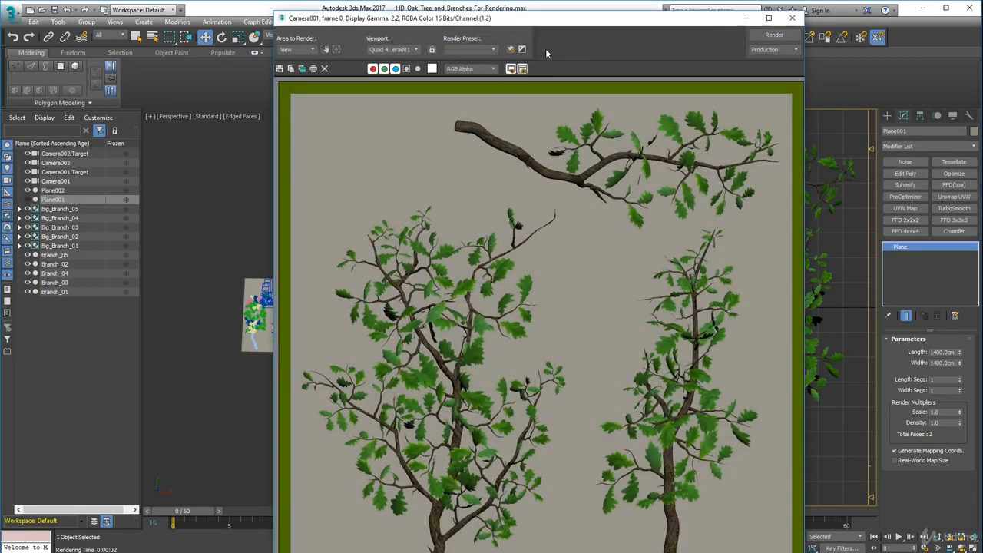
left_click(764, 37)
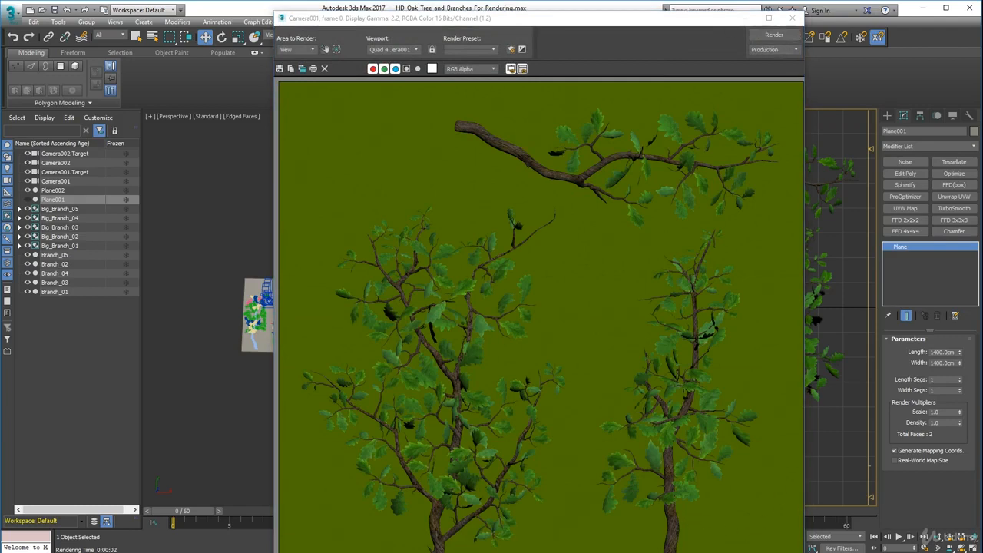
left_click_drag(804, 307, 818, 307)
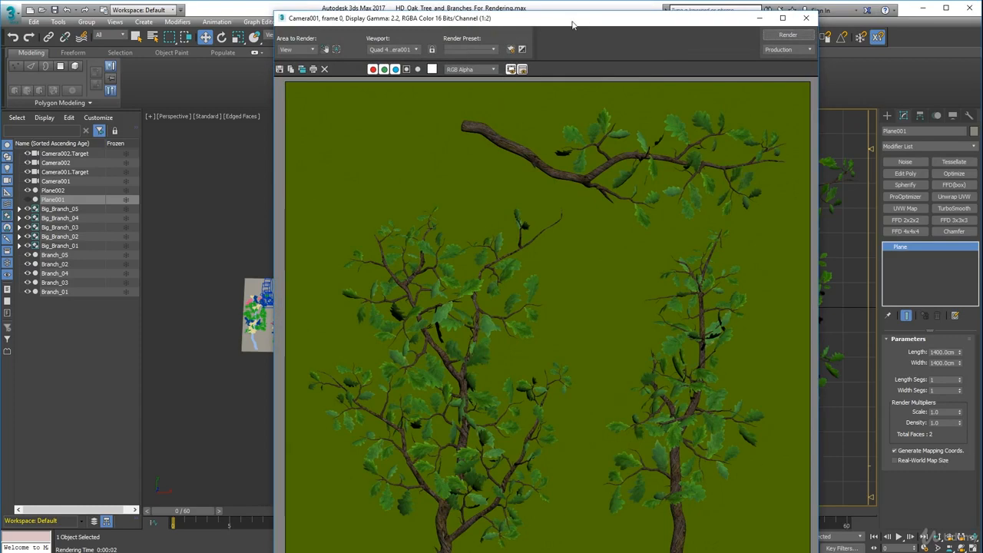
left_click_drag(573, 25, 550, 17)
scroll(522, 250, "down", 1)
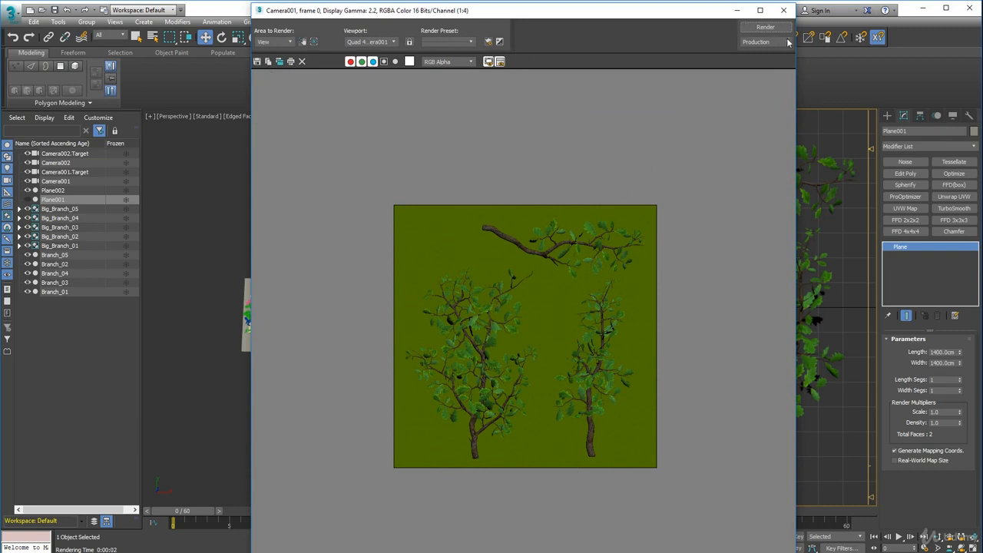
left_click(783, 10)
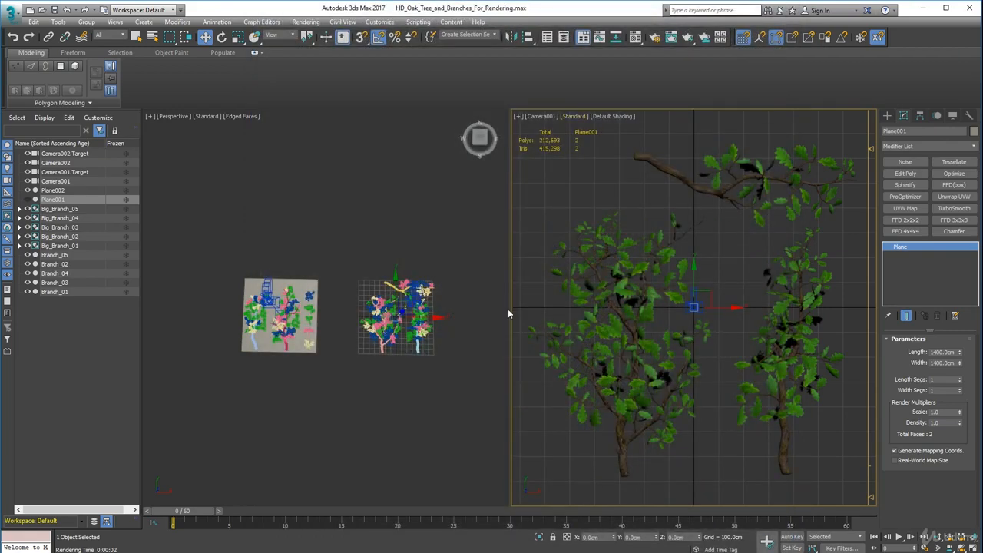
Select Camera001 and Camera002 and lower both by about 41 cm to frame the branches more tightly.
middle_click_drag(382, 314, 500, 263, "alt")
left_click(405, 226)
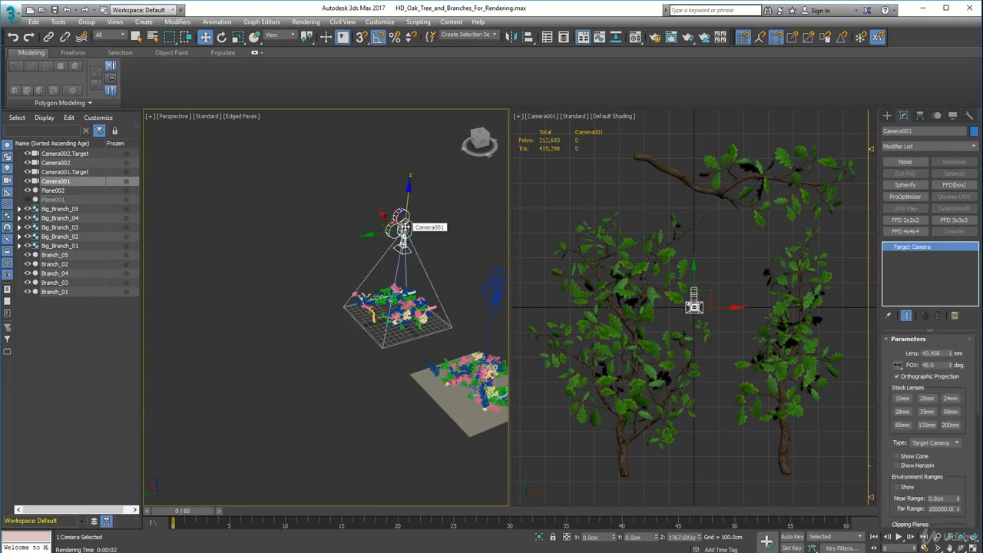
left_click(492, 294, "ctrl")
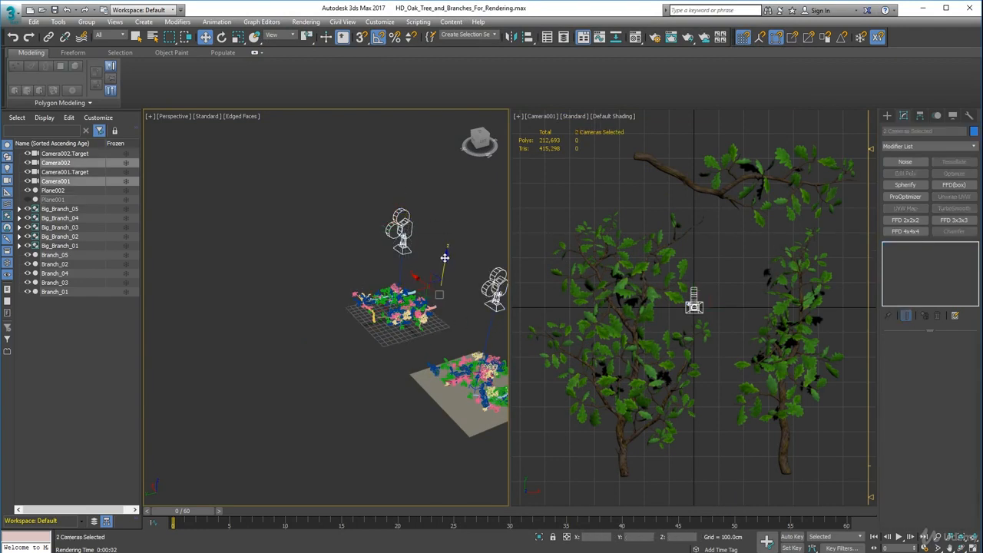
left_click_drag(444, 258, 446, 260)
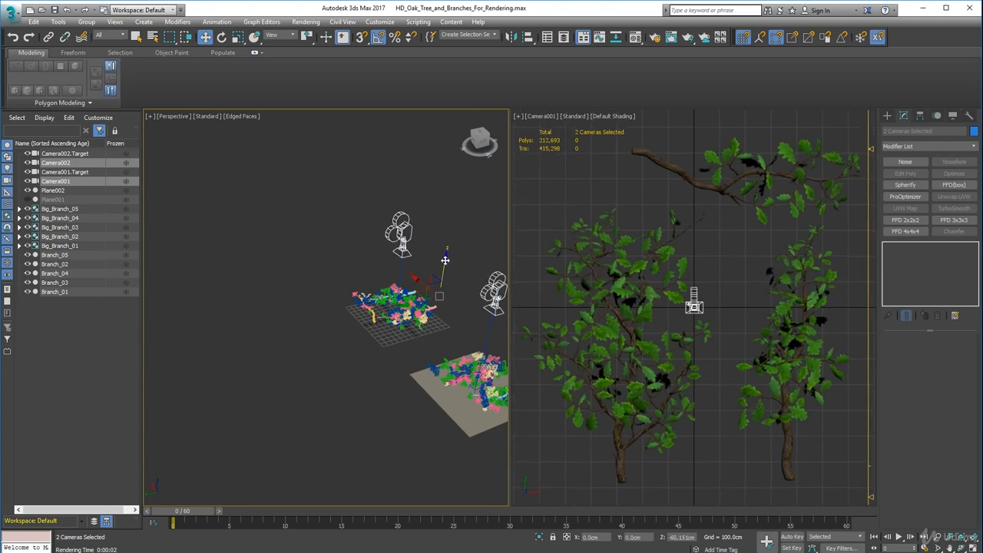
left_click_drag(445, 260, 445, 261)
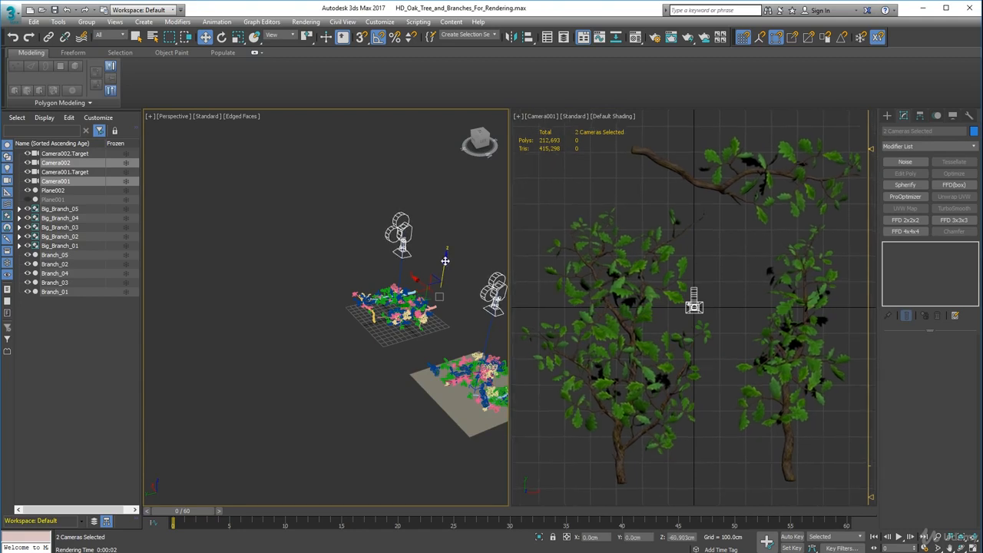
Render the Camera001 view from the lowered camera position.
left_click(544, 117)
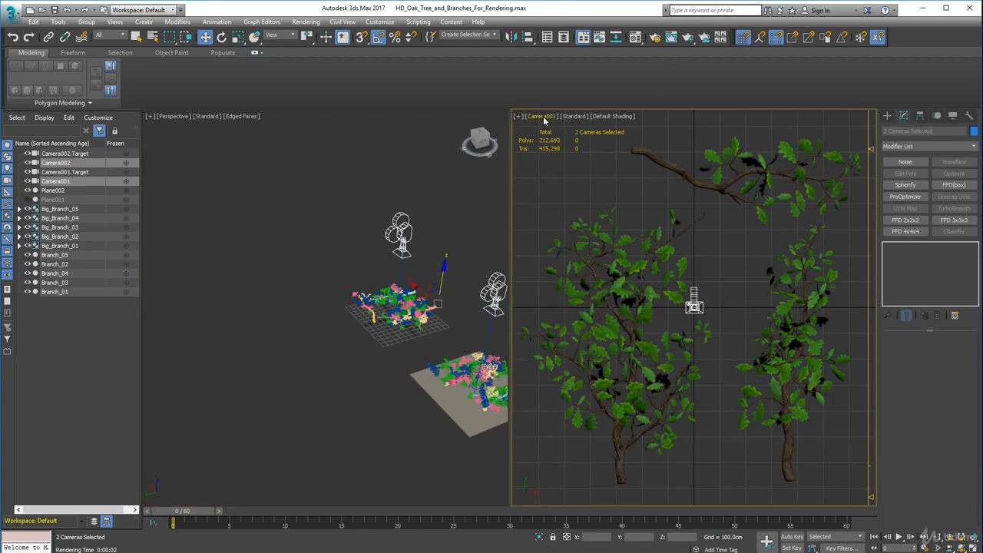
left_click(672, 40)
left_click(767, 29)
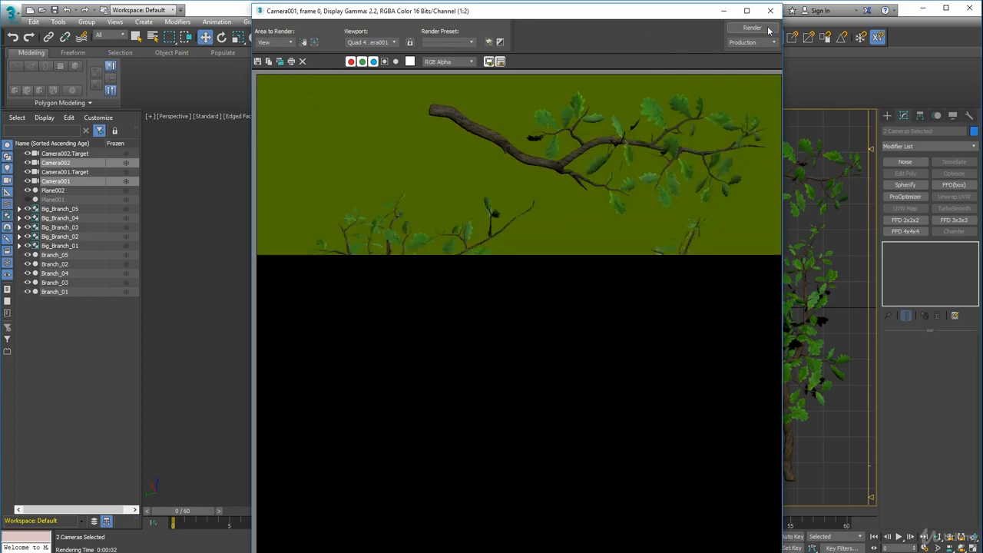
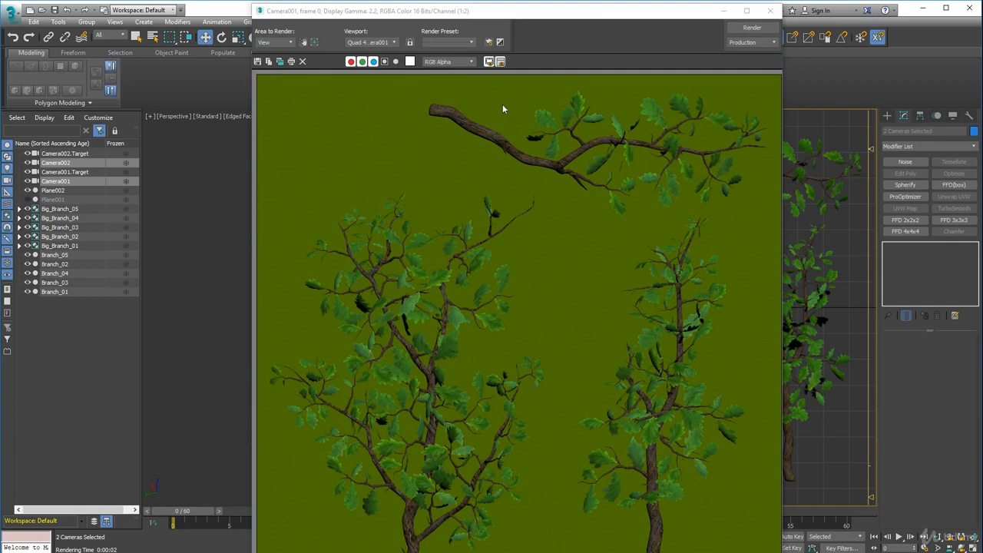
Lower the selected Camera001 and Camera002 slightly to tighten the framing around the branches.
left_click(770, 11)
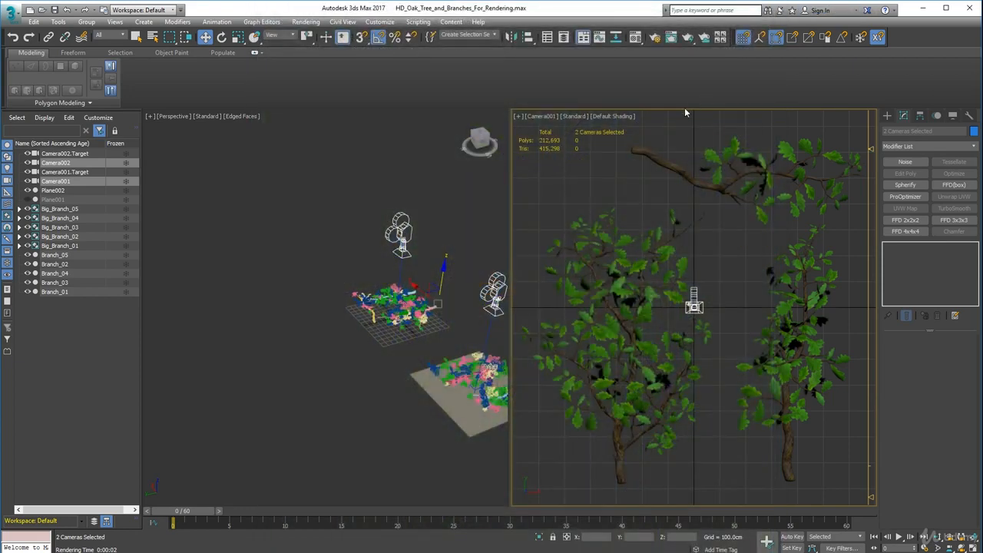
right_click(443, 271)
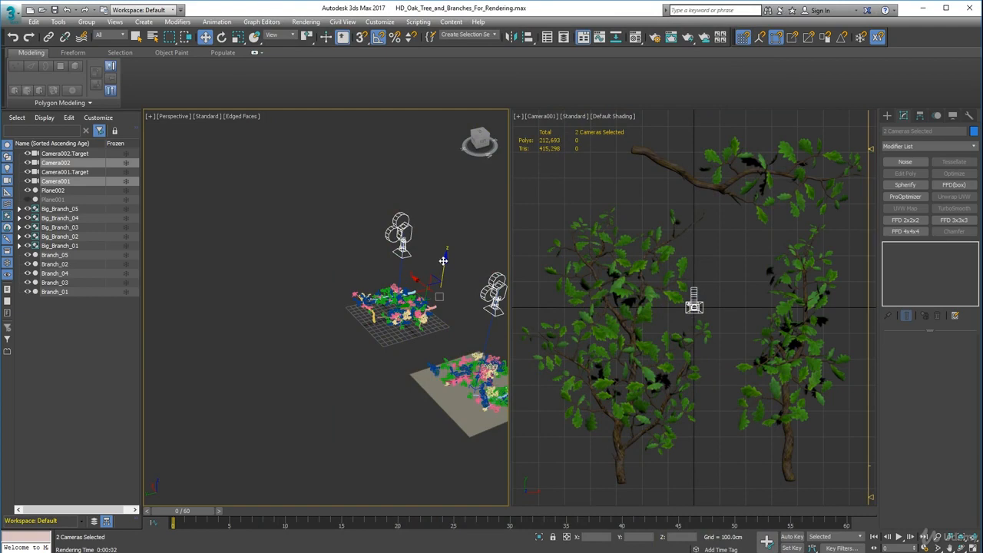
left_click_drag(443, 261, 444, 262)
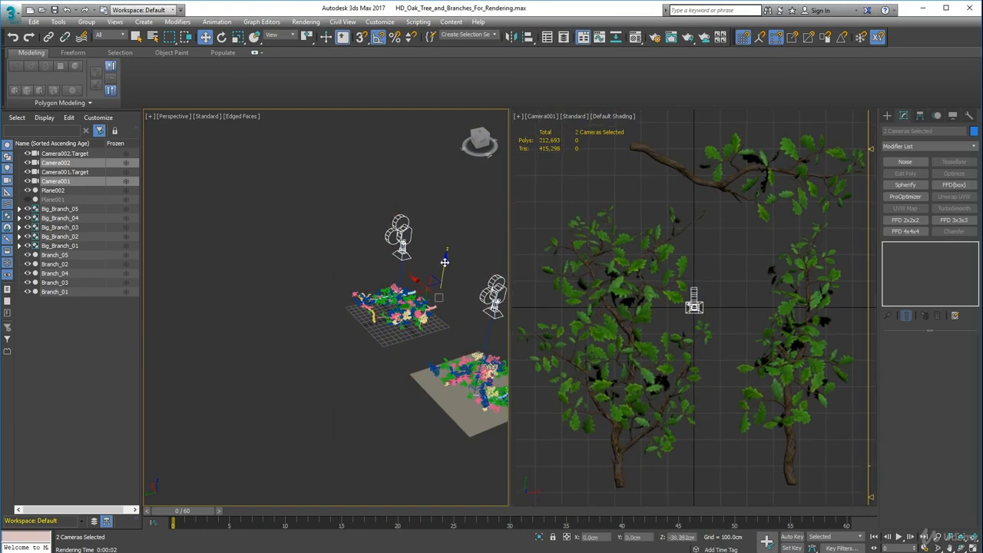
Render the Camera001 view to check the tighter framing of the large branches.
left_click(670, 39)
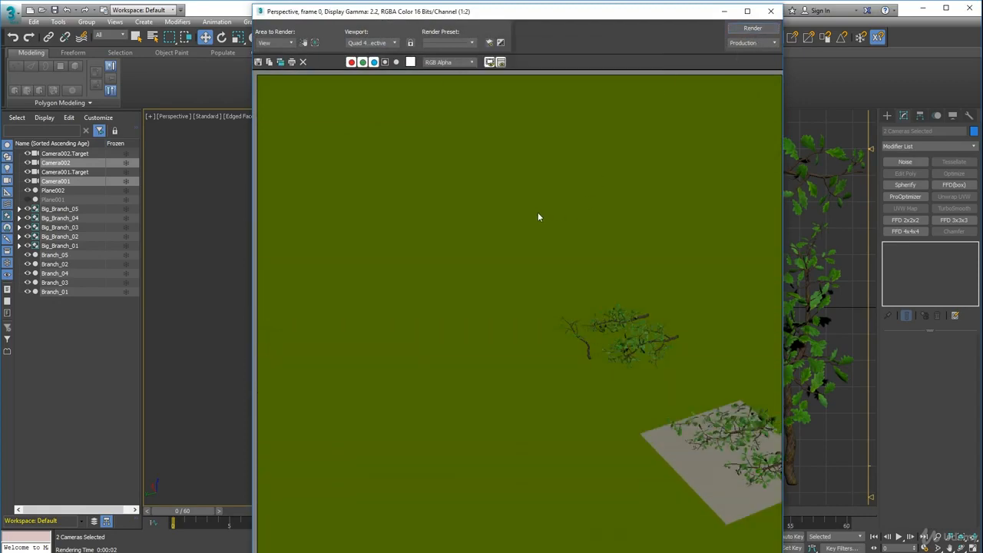
left_click(770, 11)
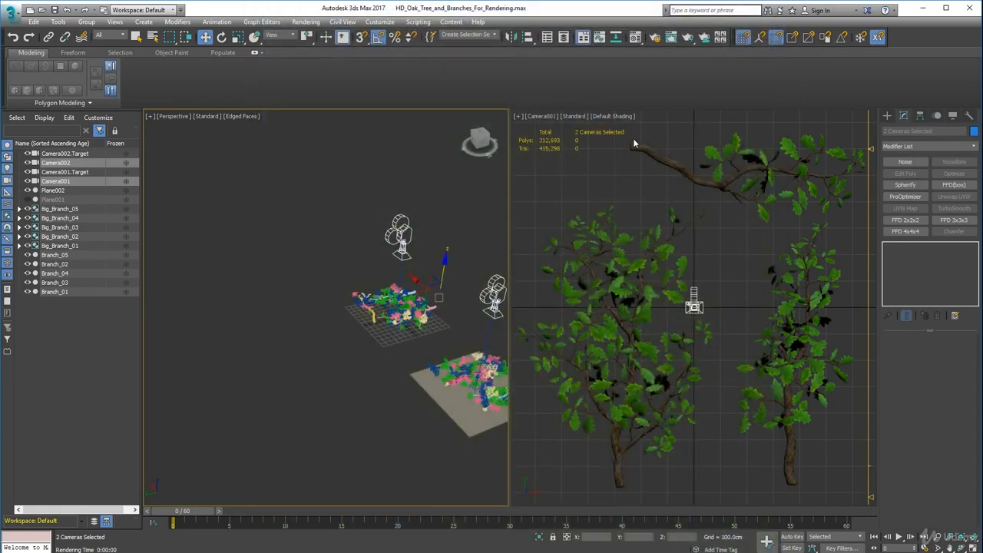
left_click(531, 115)
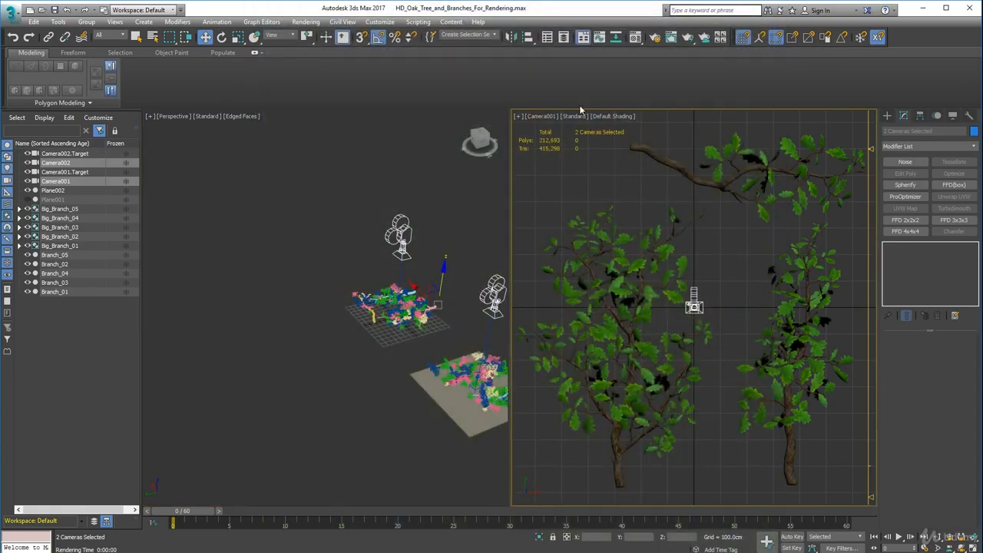
left_click(680, 38)
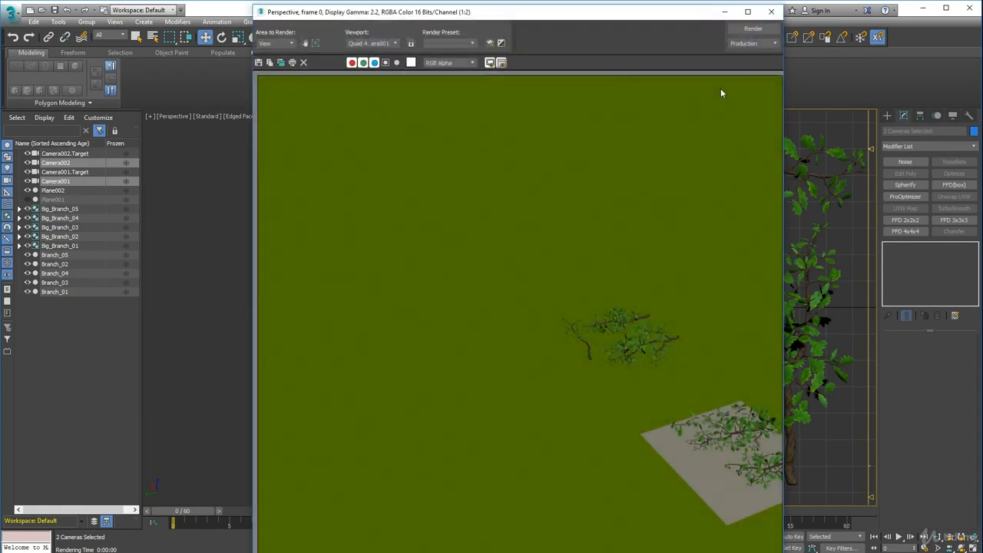
left_click(754, 31)
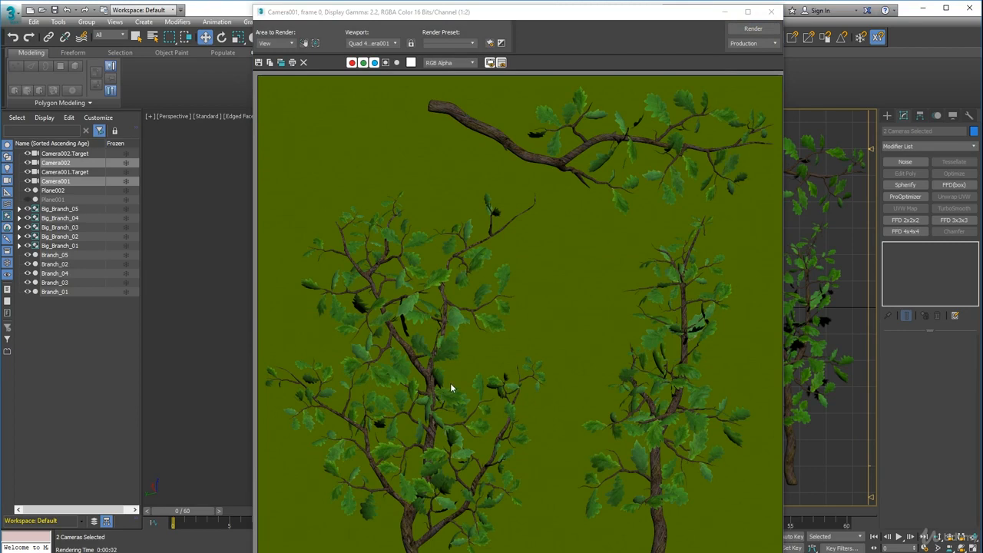
left_click(771, 12)
Shift Big_Branch_03 slightly toward the centre of the Camera001 view, and lower both cameras a little further.
left_click(621, 289)
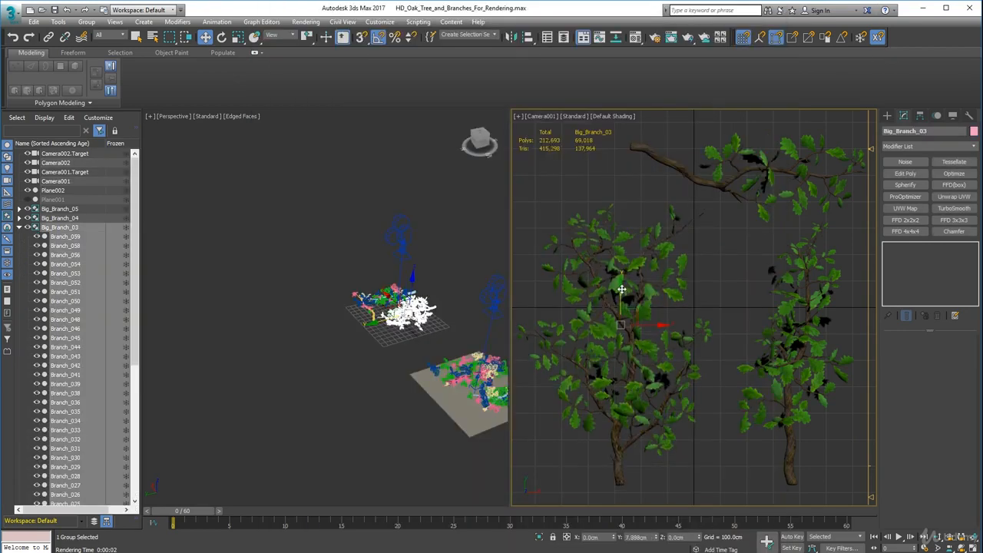
left_click_drag(658, 325, 663, 324)
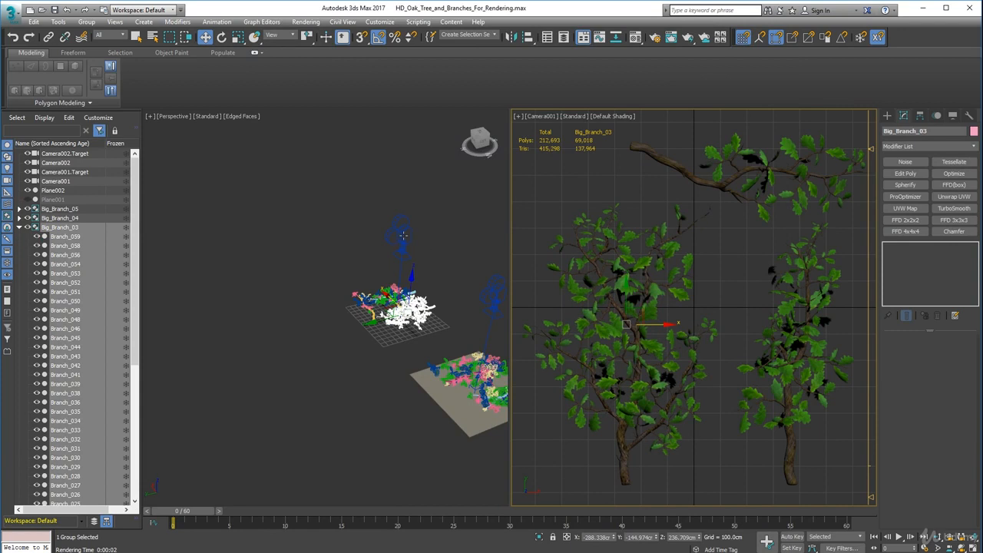
left_click(403, 234)
left_click(490, 292, "ctrl")
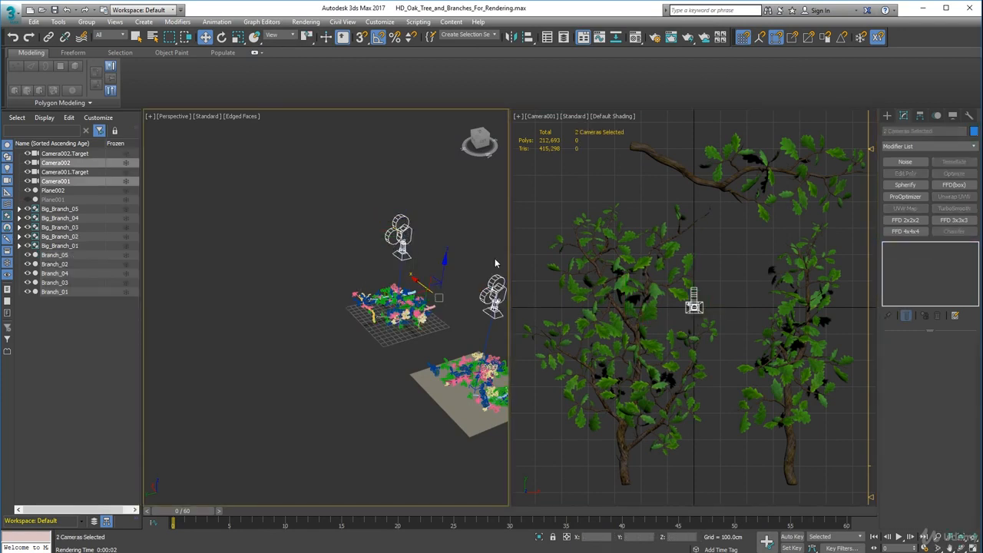
left_click_drag(447, 264, 448, 266)
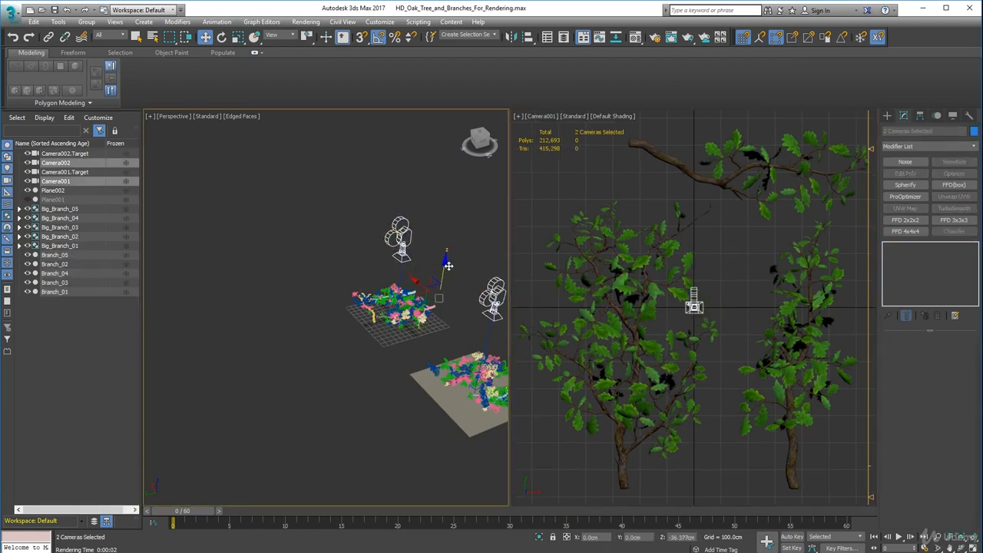
Render the Camera001 view again to check the shifted Big_Branch_03 and the closer camera.
left_click(671, 37)
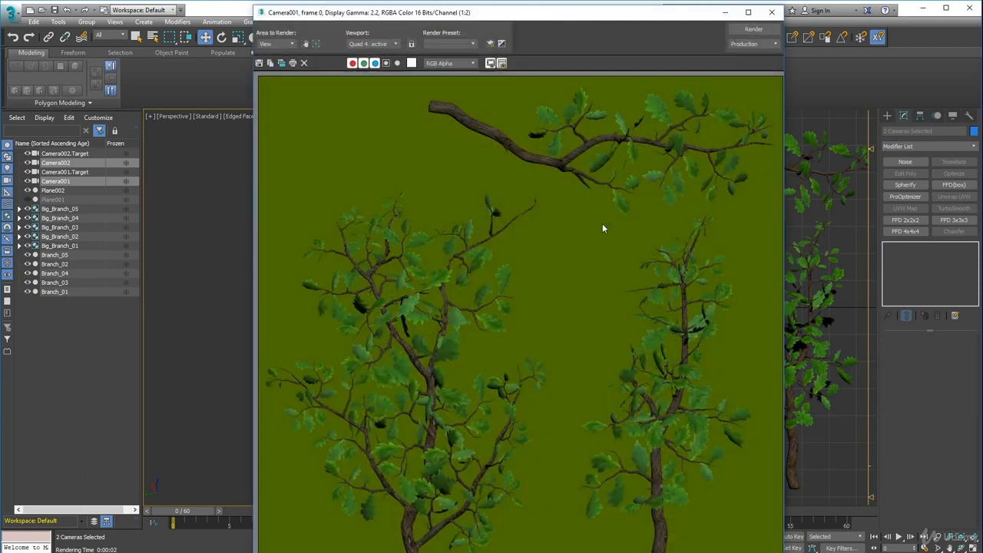
left_click(756, 30)
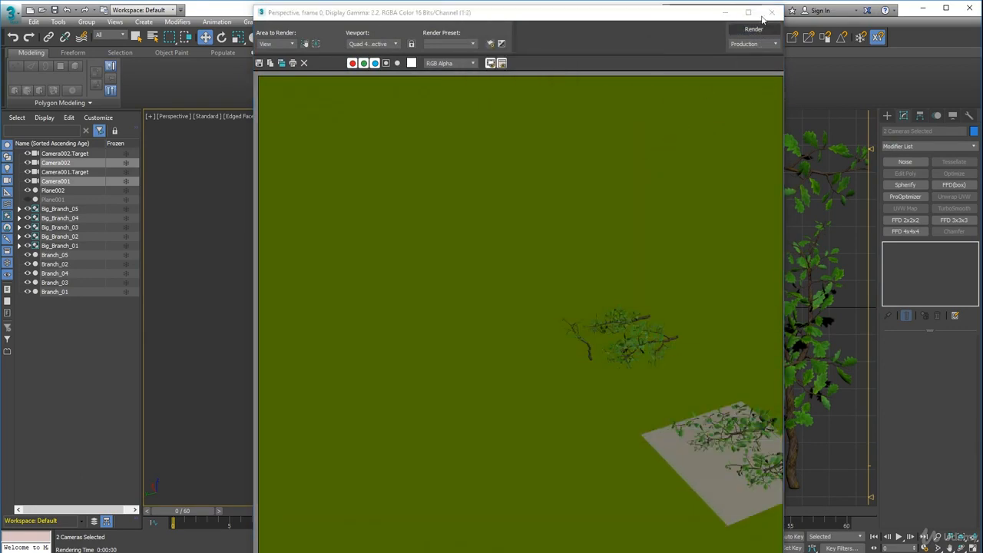
left_click(772, 12)
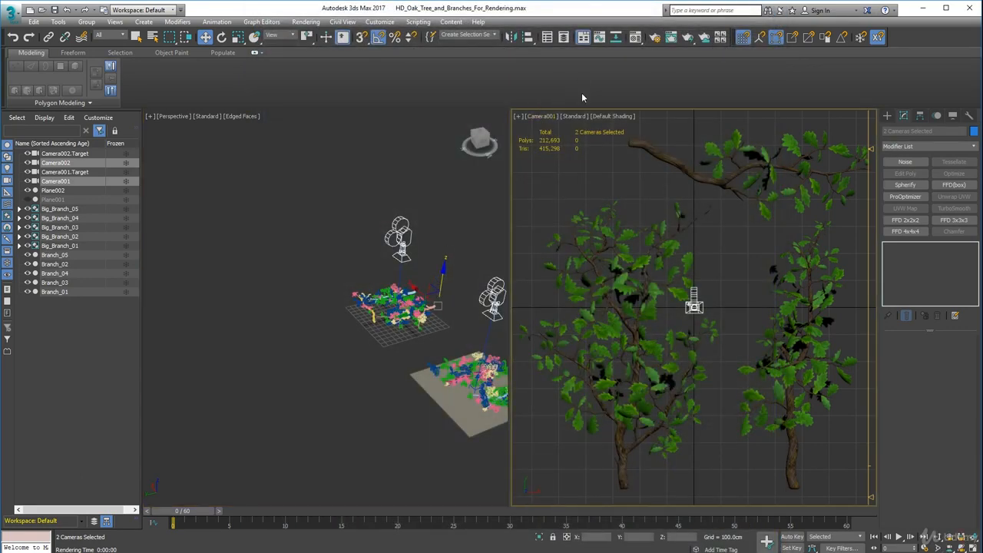
left_click(671, 36)
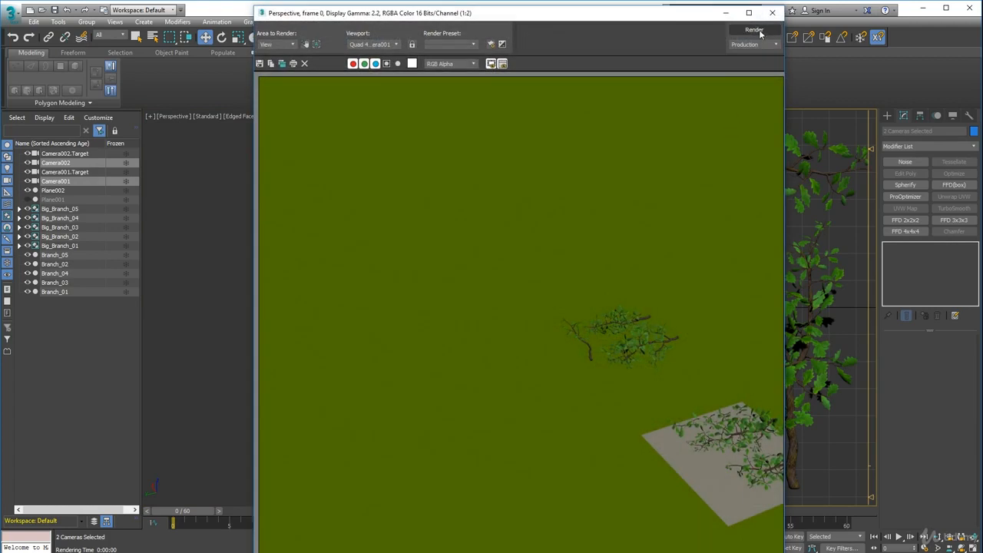
left_click(756, 30)
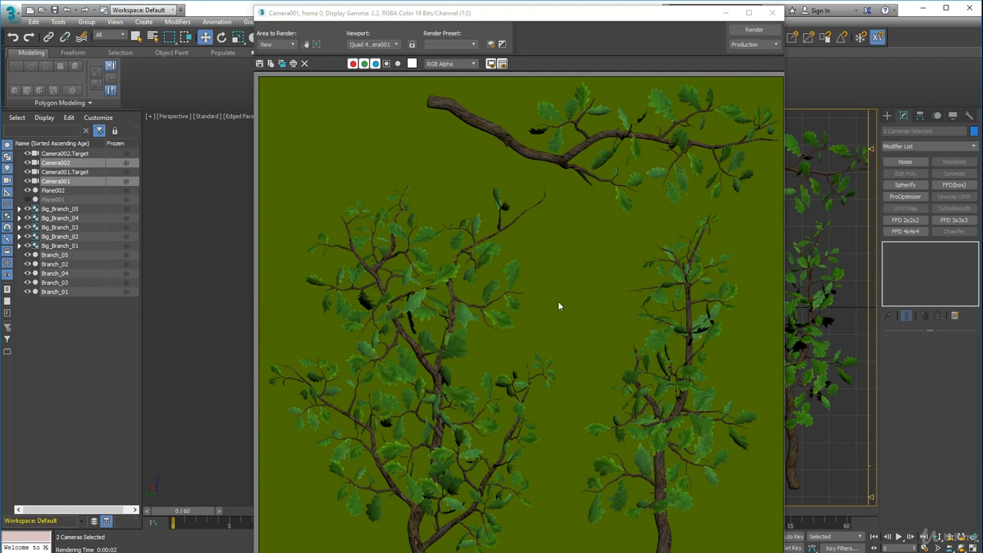
left_click(777, 14)
left_click(778, 14)
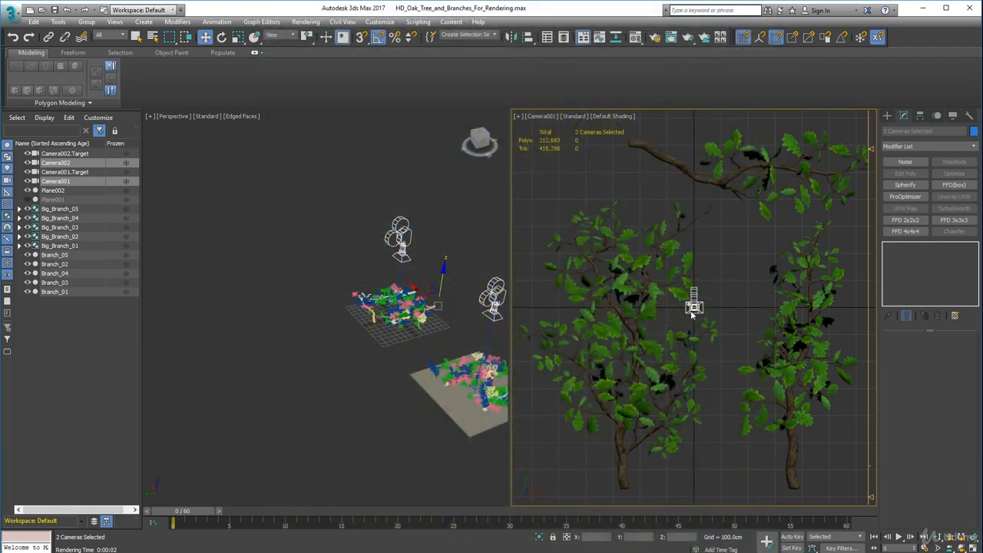
Move Big_Branch_03 and Big_Branch_04 together slightly upward in the Camera001 view and test-render the new placement.
left_click(638, 345)
left_click(791, 366, "ctrl")
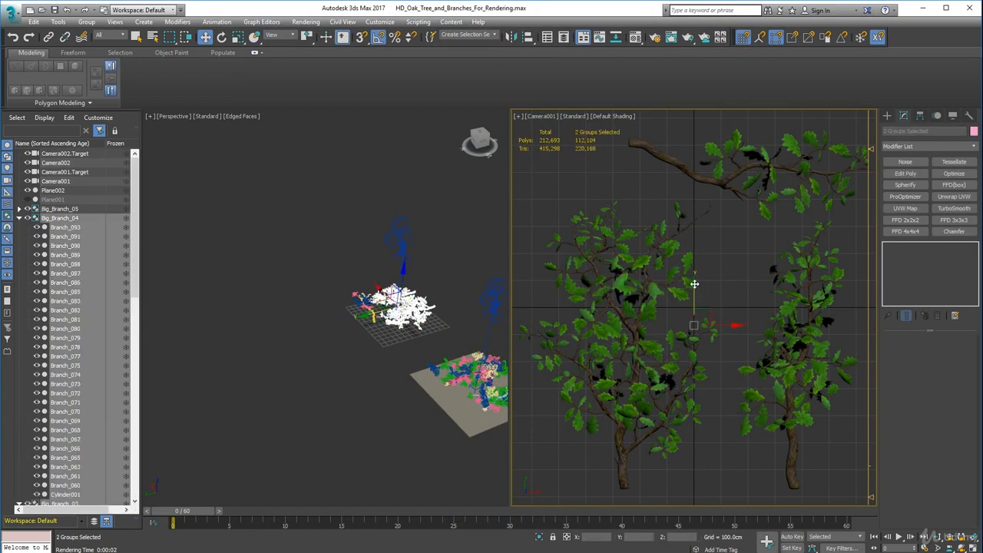
left_click(670, 38)
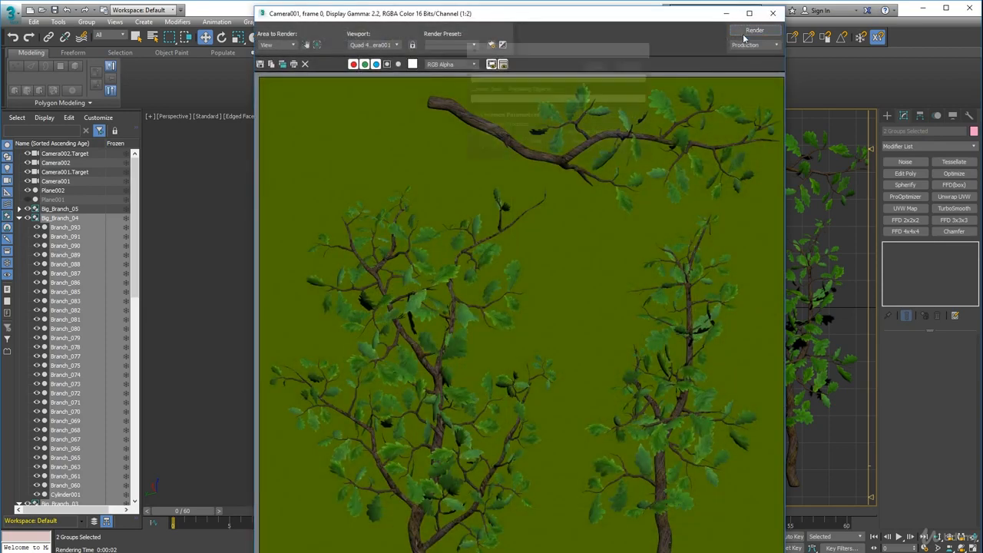
left_click(743, 37)
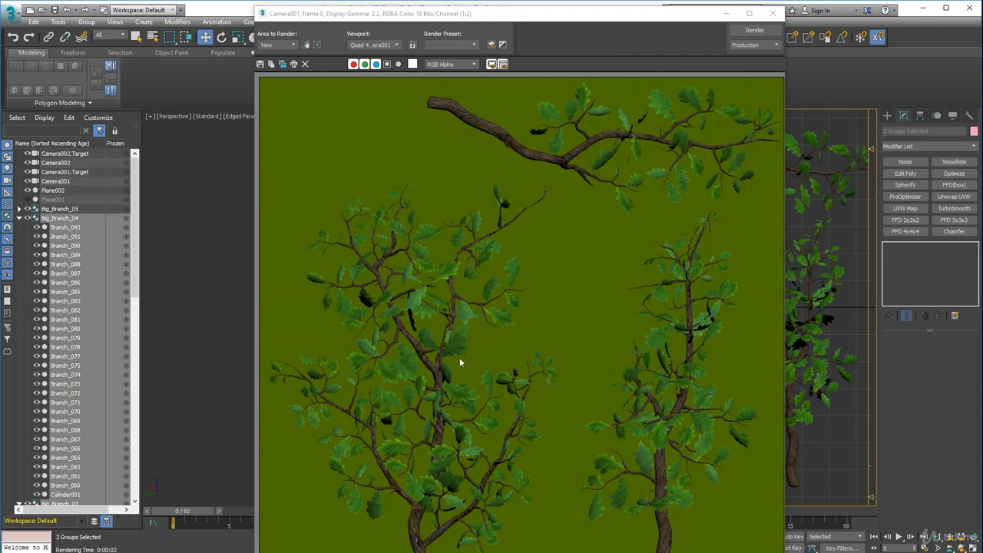
left_click(773, 13)
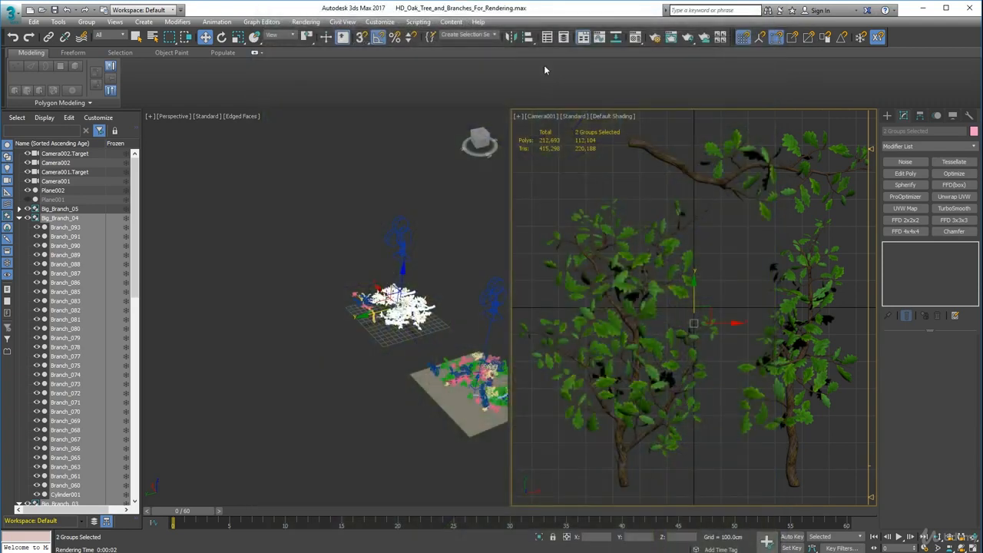
Darken the environment background color to a deep green with red 5, green 11 and blue 0.
left_click(305, 21)
left_click(341, 187)
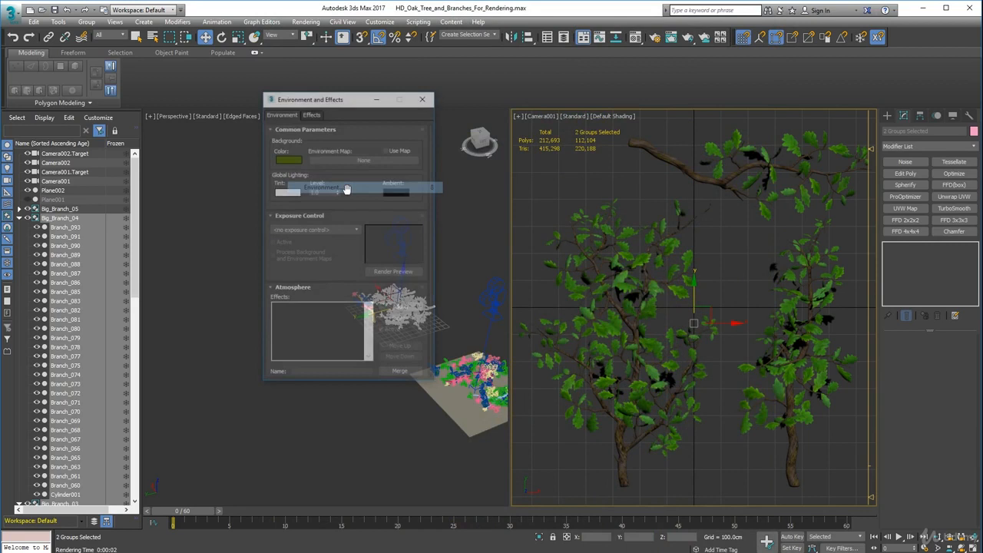
left_click(287, 158)
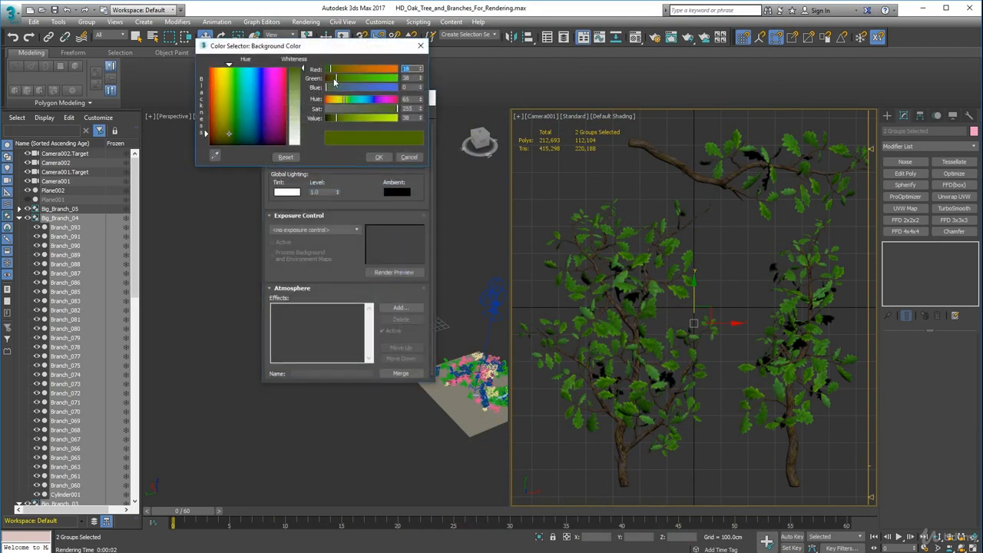
left_click_drag(336, 119, 330, 123)
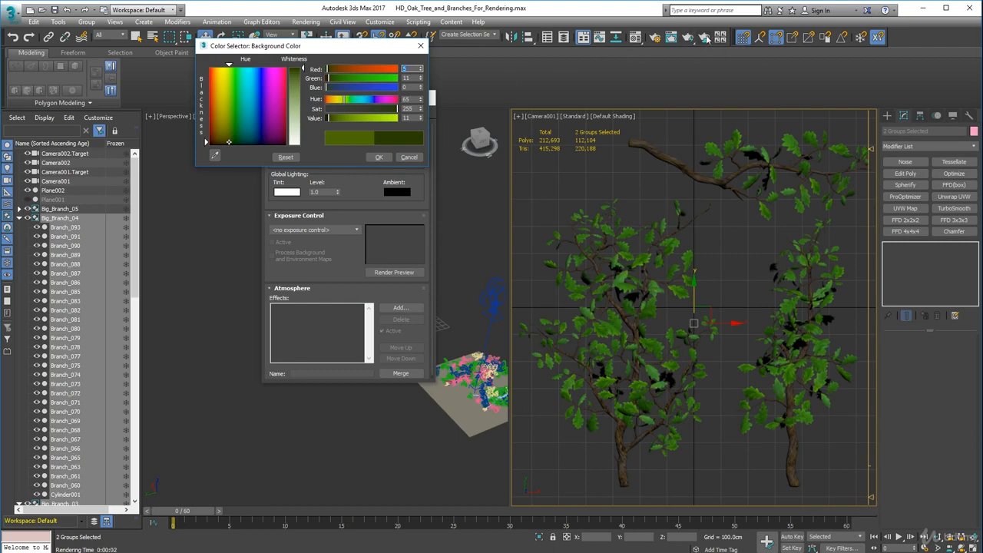
Render the Camera001 view to check the branches against the darker green background.
left_click(672, 37)
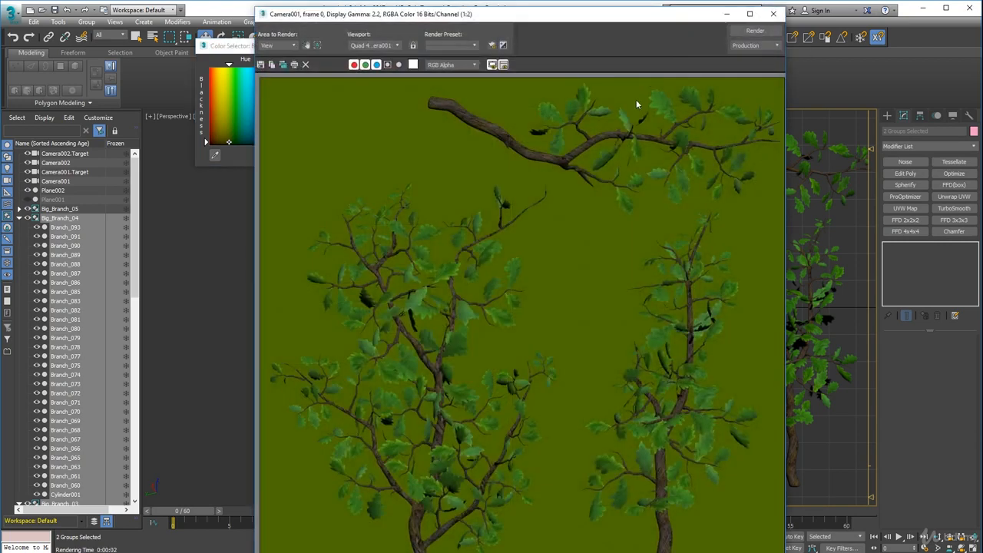
left_click(754, 31)
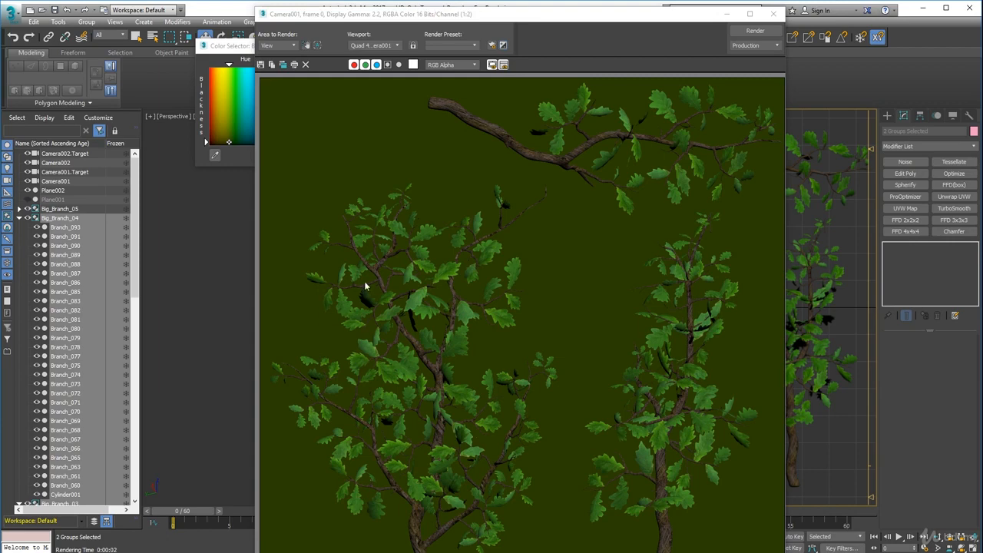
left_click(773, 14)
Examine the settings of the leaf material 07 - Default and the Branch material in the Material Editor.
left_click(637, 37)
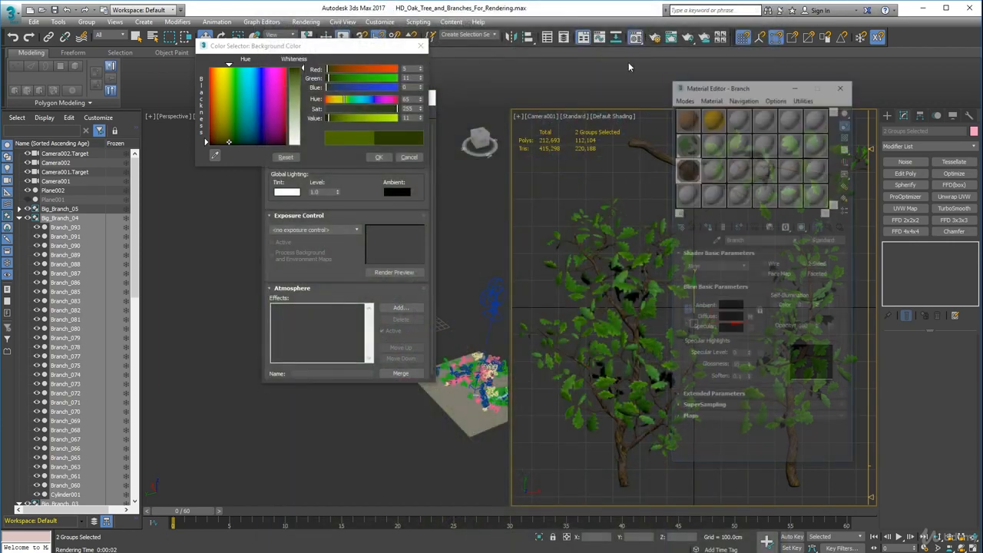
left_click(688, 145)
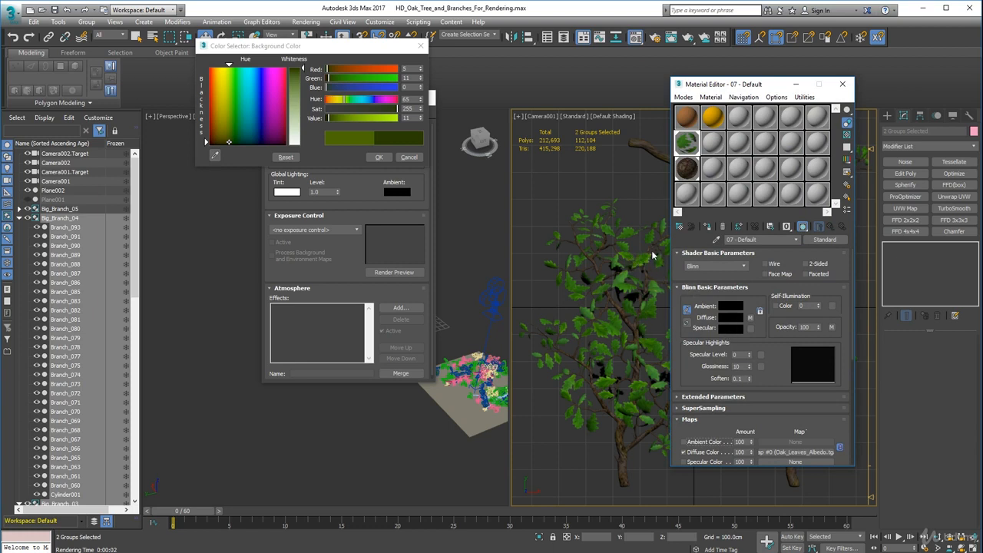
left_click(691, 168)
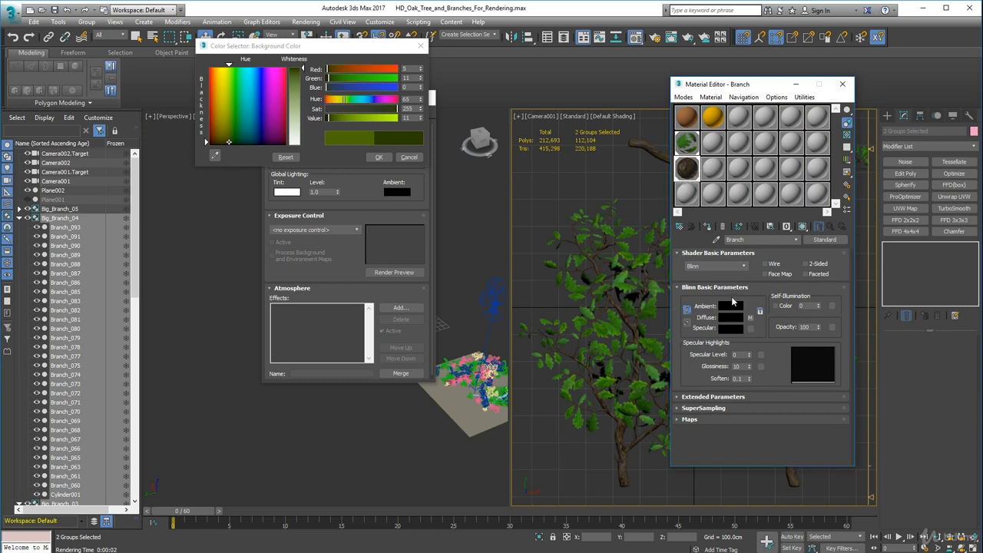
left_click(843, 83)
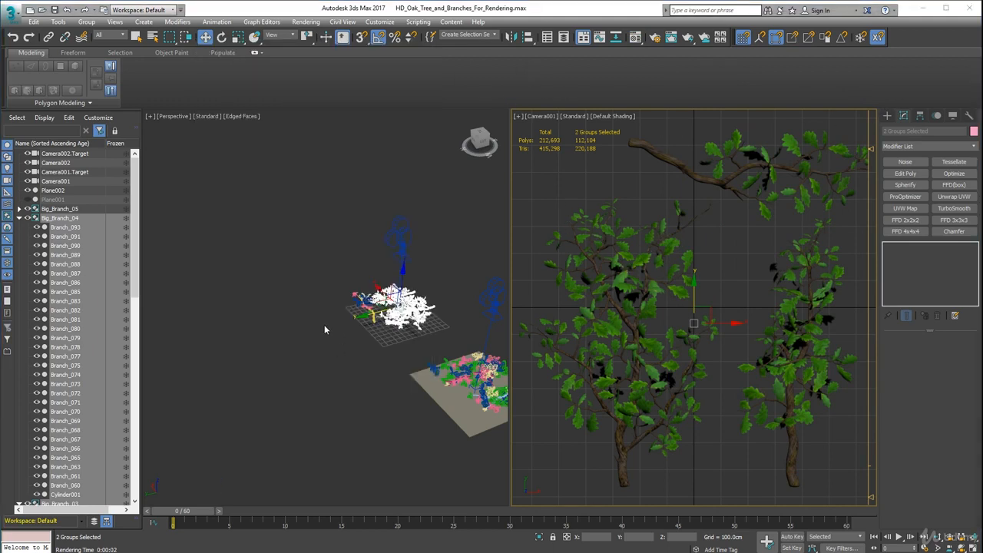
Create a Skylight in empty space beside the branch groups in the Perspective view and shift it slightly.
middle_click_drag(315, 351, 259, 346, "alt")
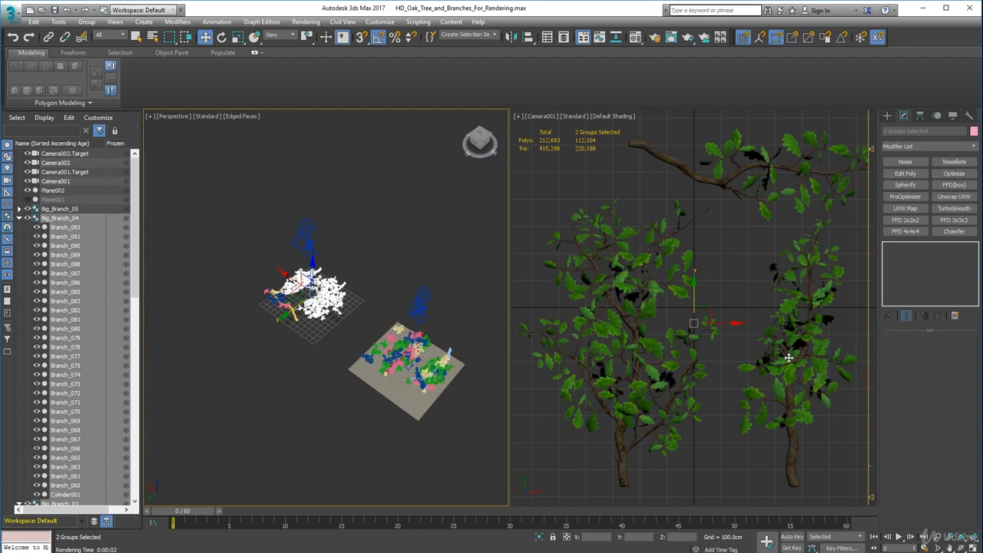
left_click(888, 116)
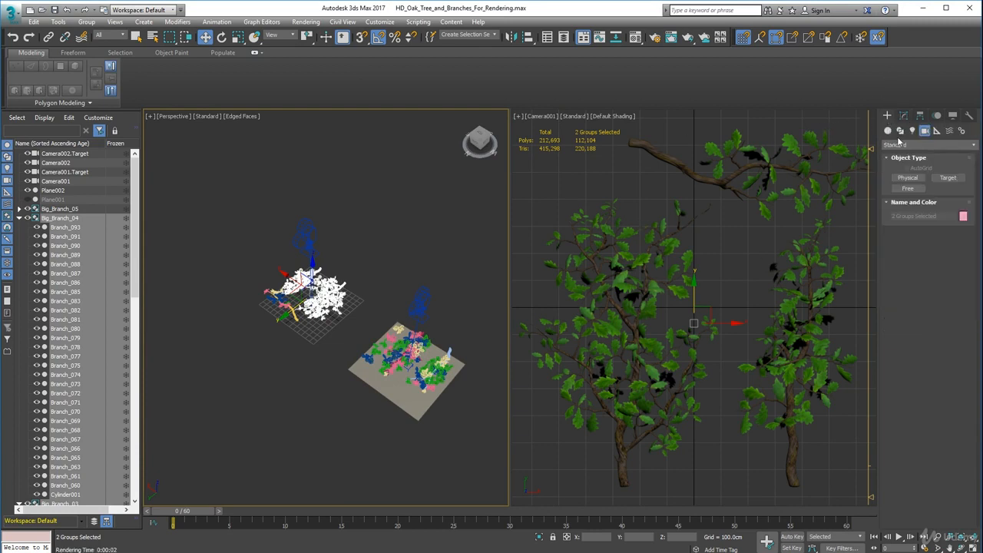
left_click(912, 132)
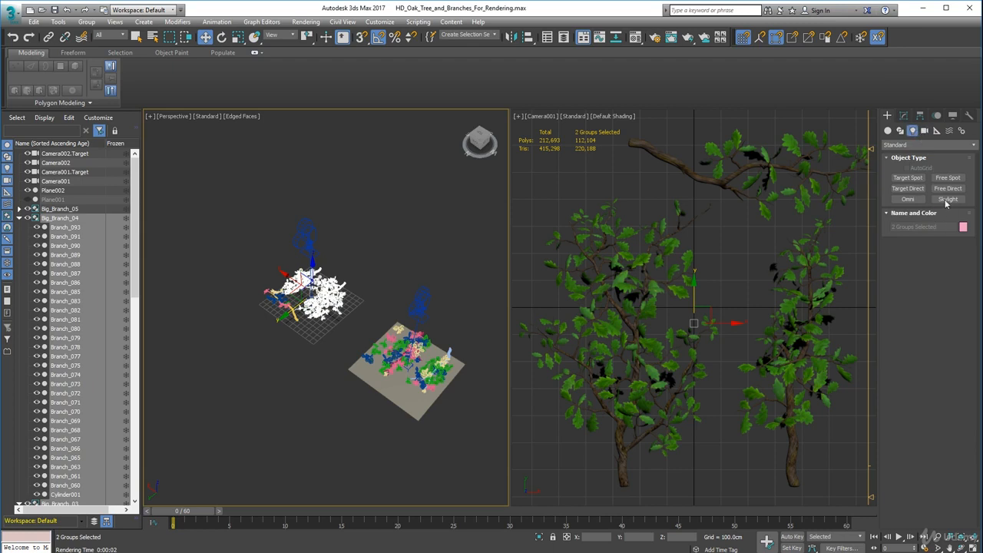
left_click(895, 146)
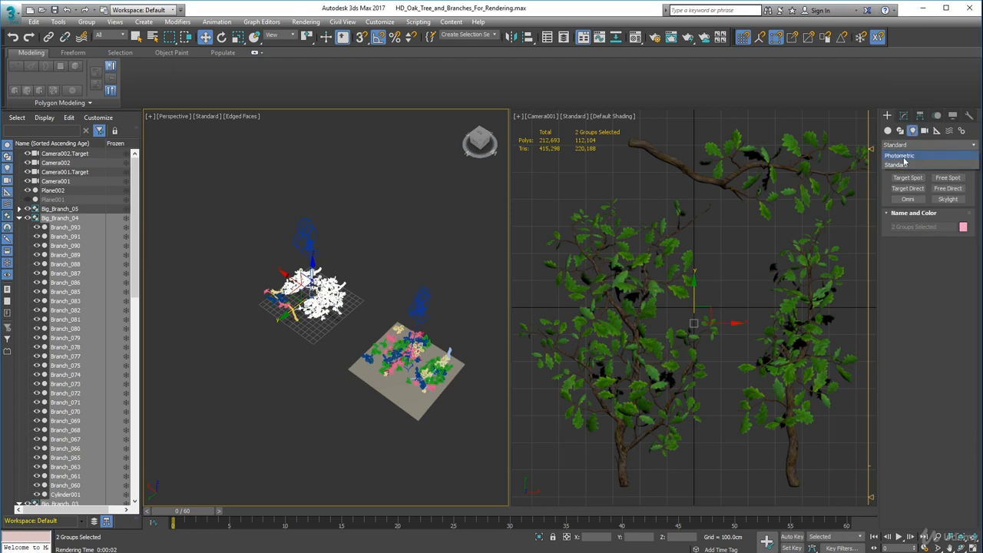
left_click(896, 165)
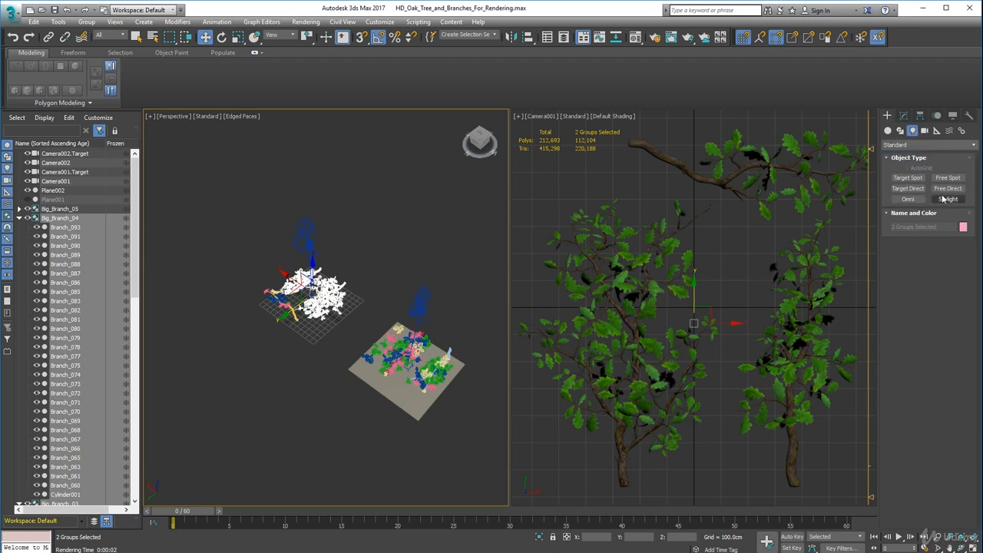
left_click(947, 199)
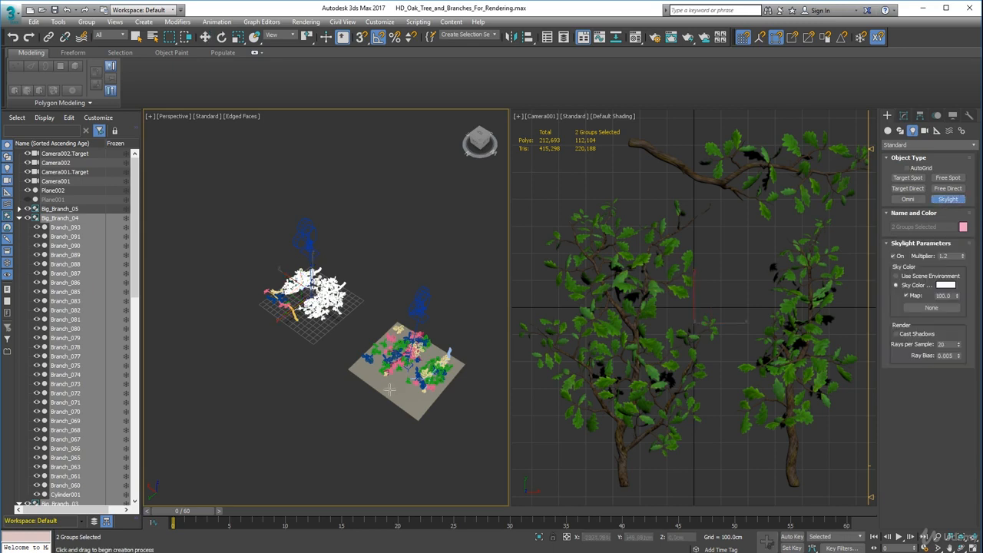
left_click(283, 392)
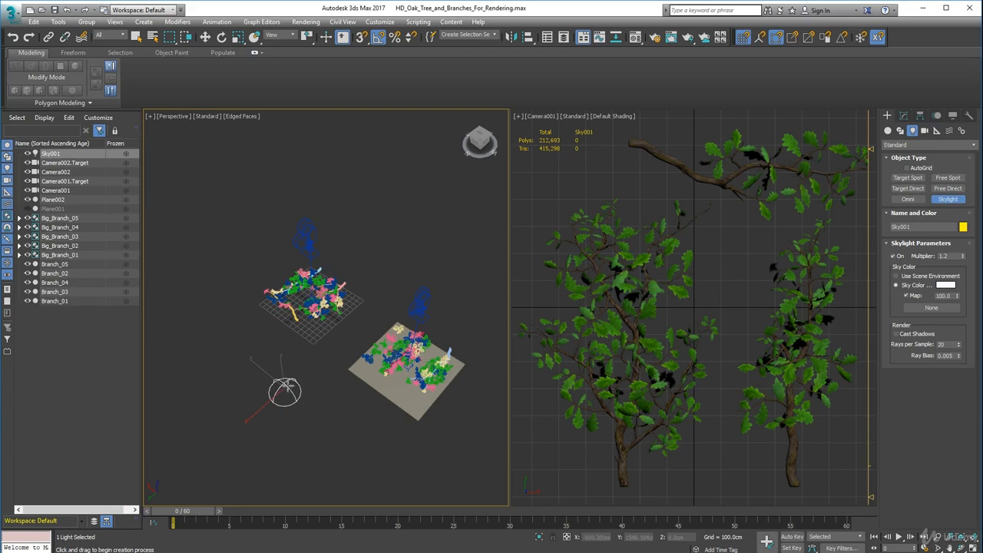
left_click(205, 37)
mouse_move(265, 394)
left_mouse_down()
mouse_move(188, 259)
mouse_move(277, 339)
mouse_move(326, 326)
mouse_move(319, 304)
mouse_move(203, 355)
mouse_move(244, 403)
mouse_move(270, 394)
left_mouse_up()
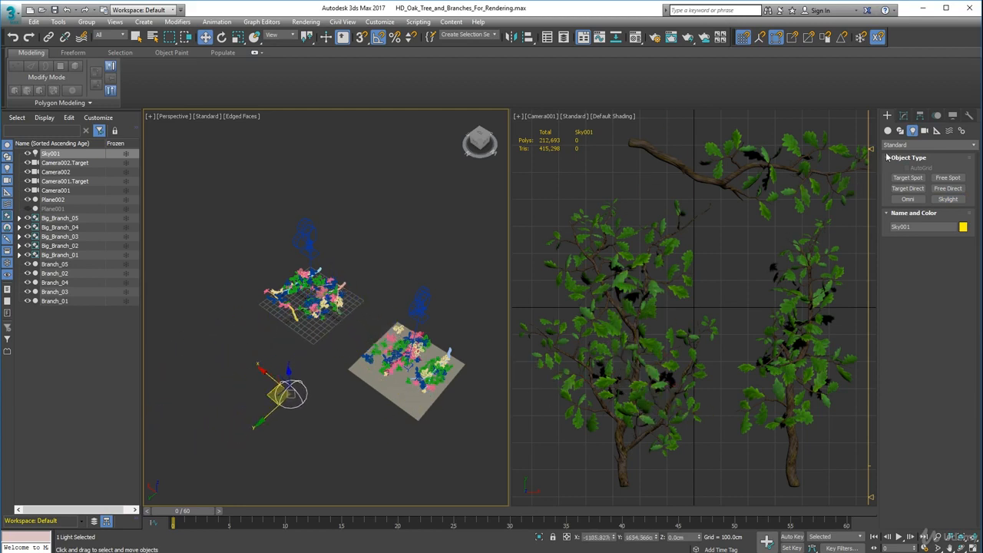
Set the skylight's multiplier to 1.0.
left_click(903, 115)
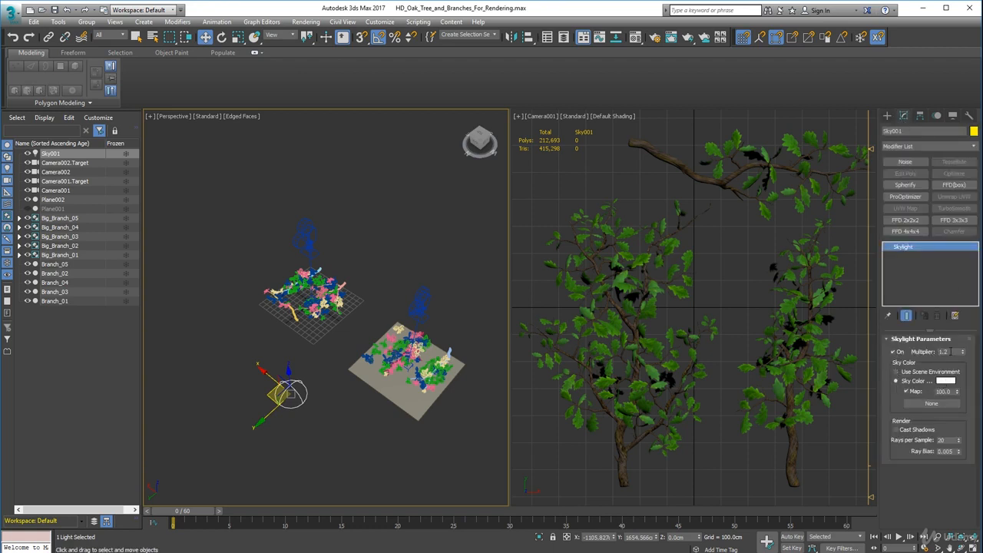
double_click(951, 351)
left_click(896, 430)
Render the Camera001 view to test the skylight and lower its multiplier to 0.8.
right_click(530, 115)
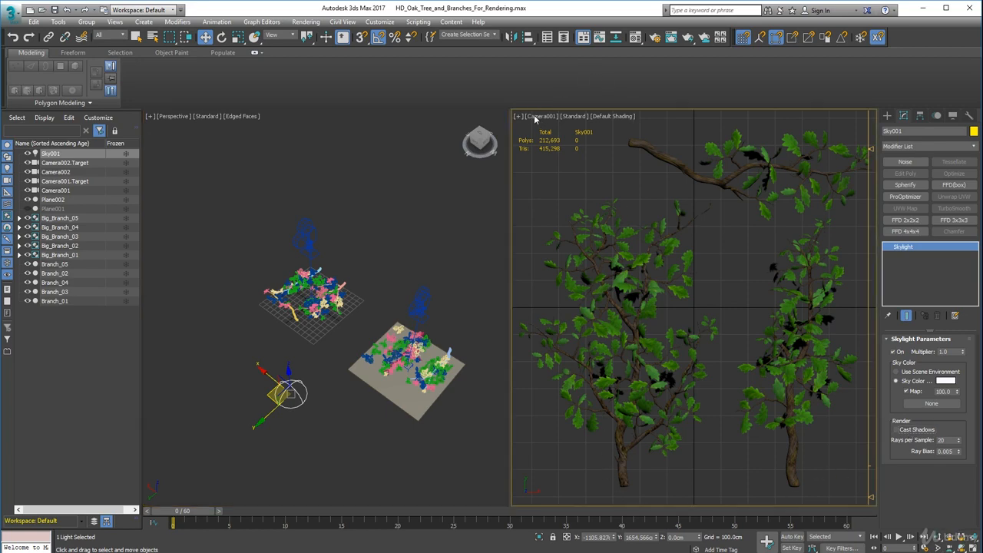
left_click(672, 39)
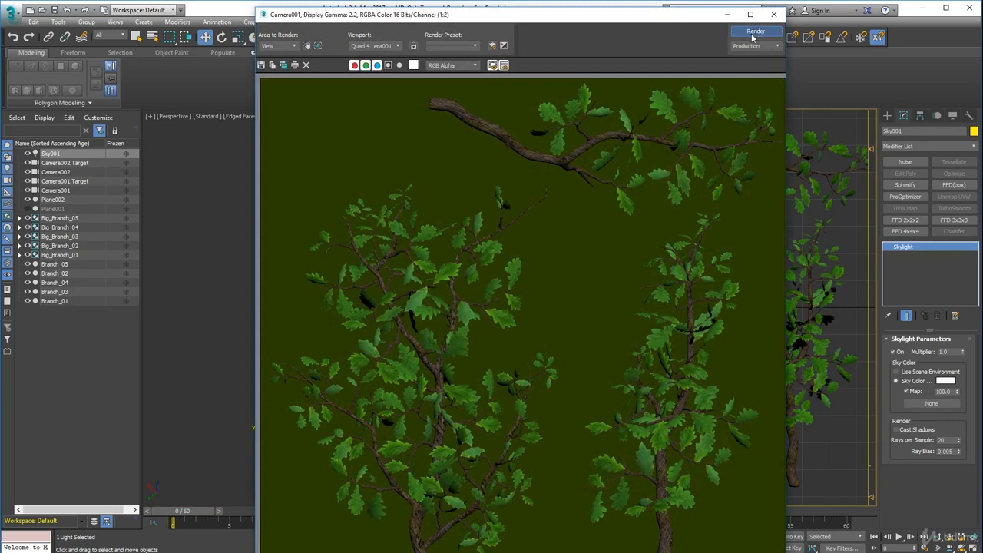
left_click(754, 32)
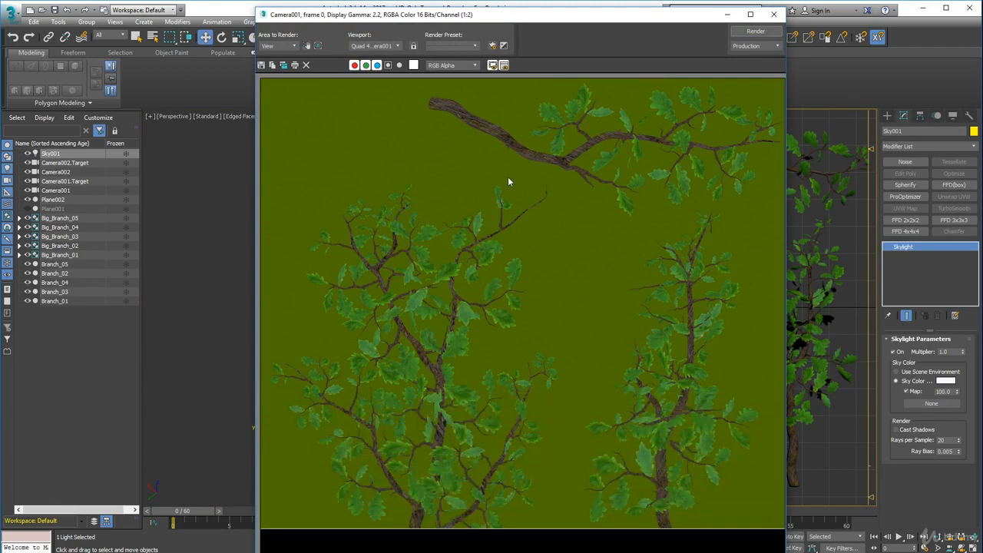
left_click(773, 14)
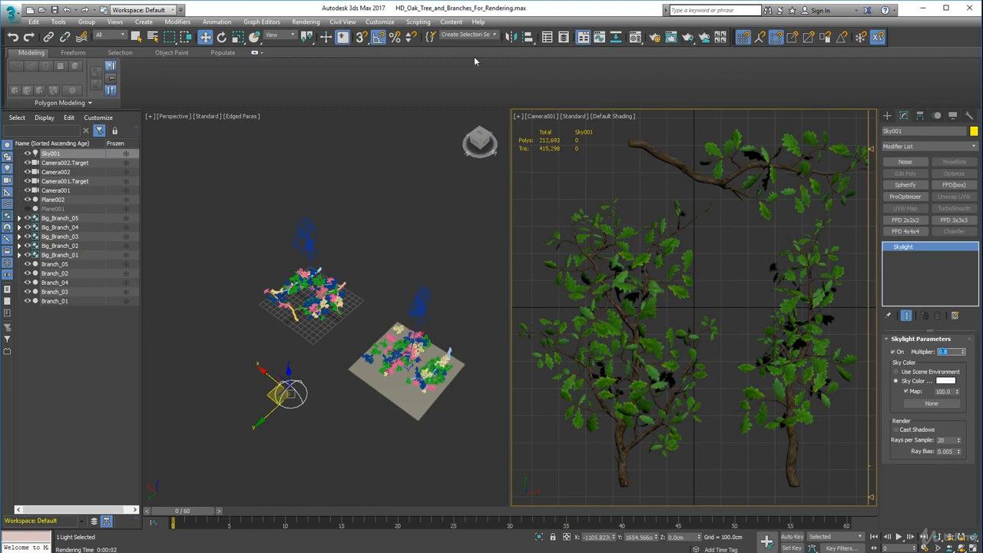
Check the environment background and ambient settings and test-render the Camera001 view with the dimmer skylight.
left_click(306, 22)
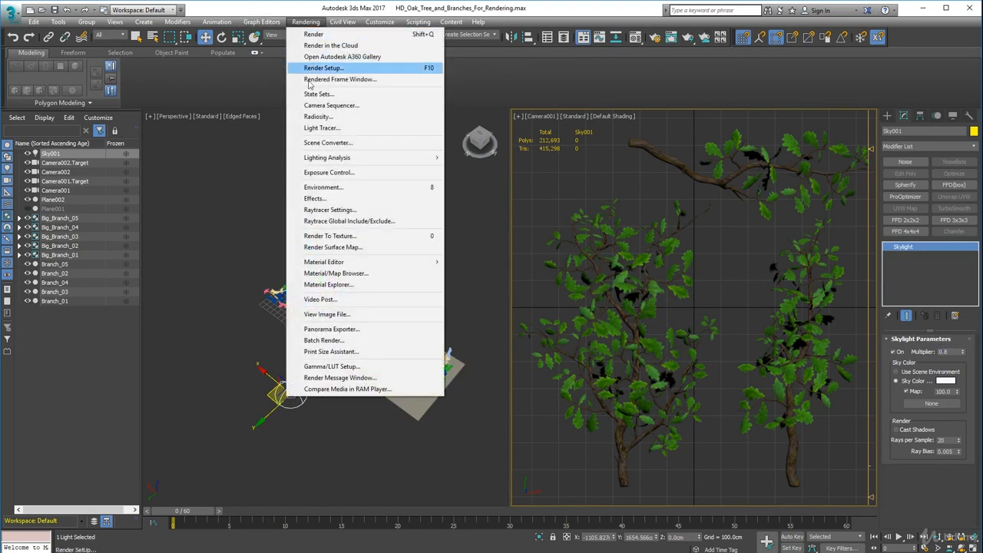
left_click(330, 188)
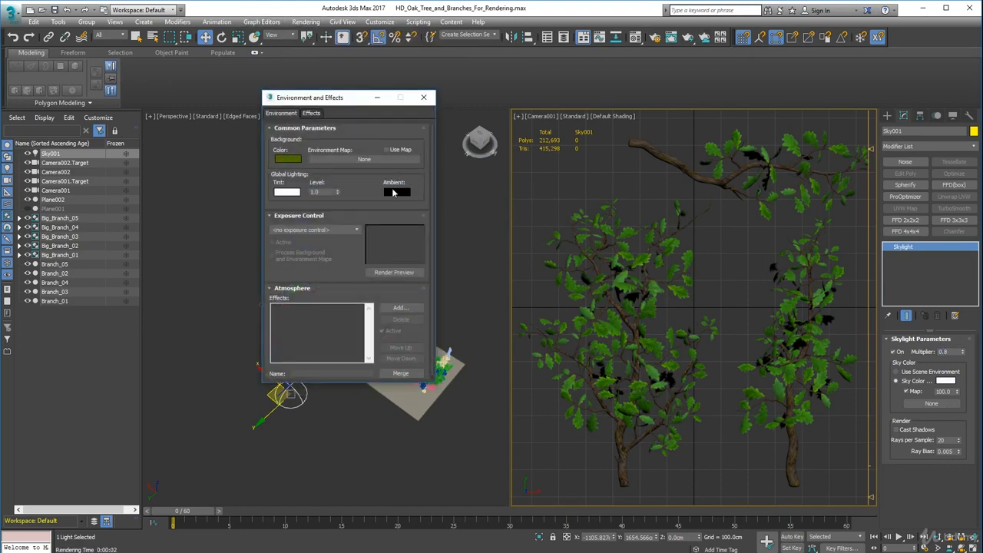
left_click(423, 97)
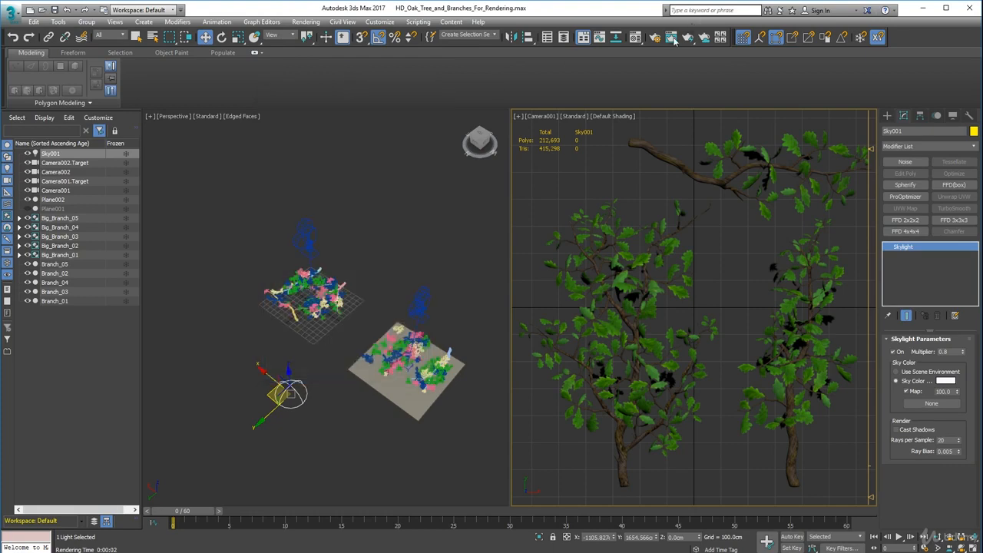
left_click(672, 38)
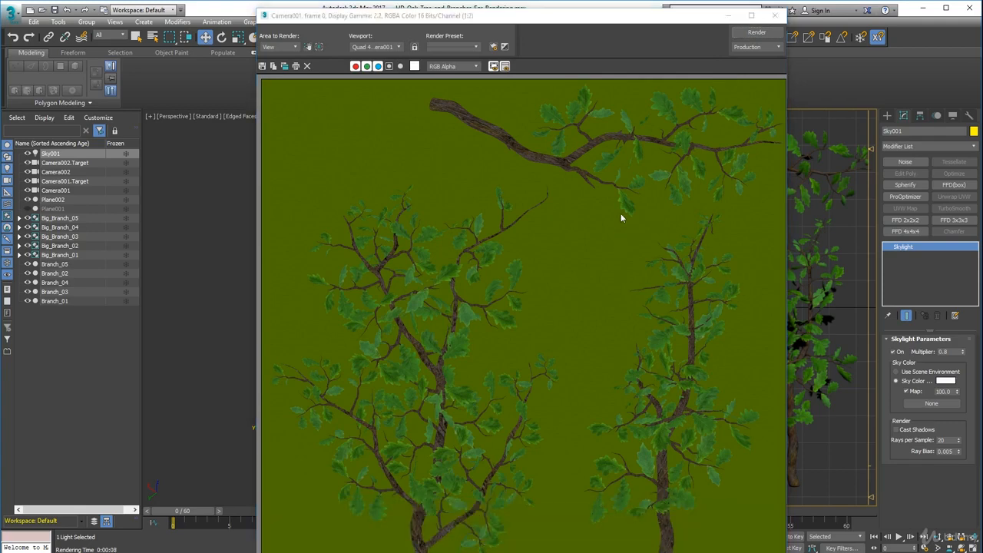
left_click(777, 17)
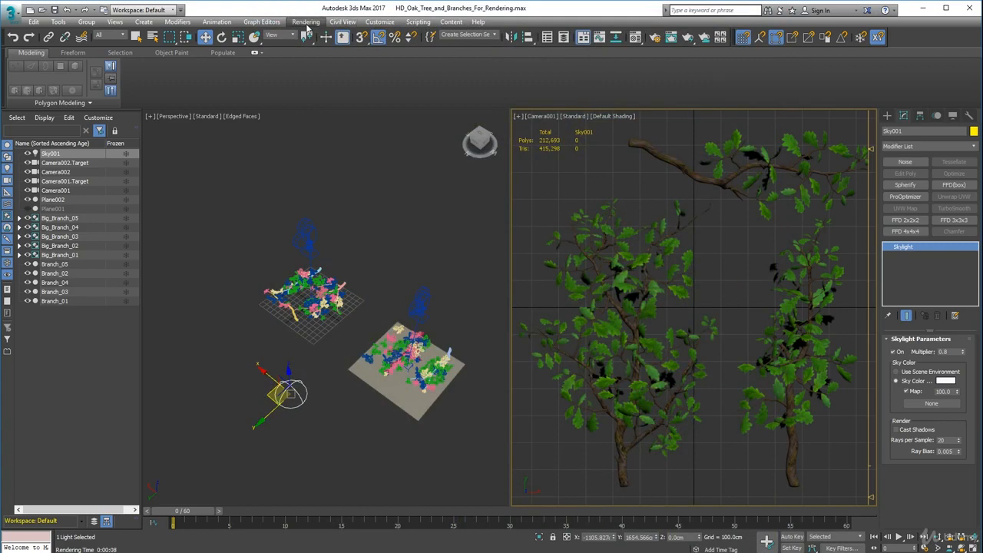
Darken the environment background to a deep olive green with green 12 and blue 0, and test-render the Camera001 view.
left_click(306, 23)
left_click(330, 188)
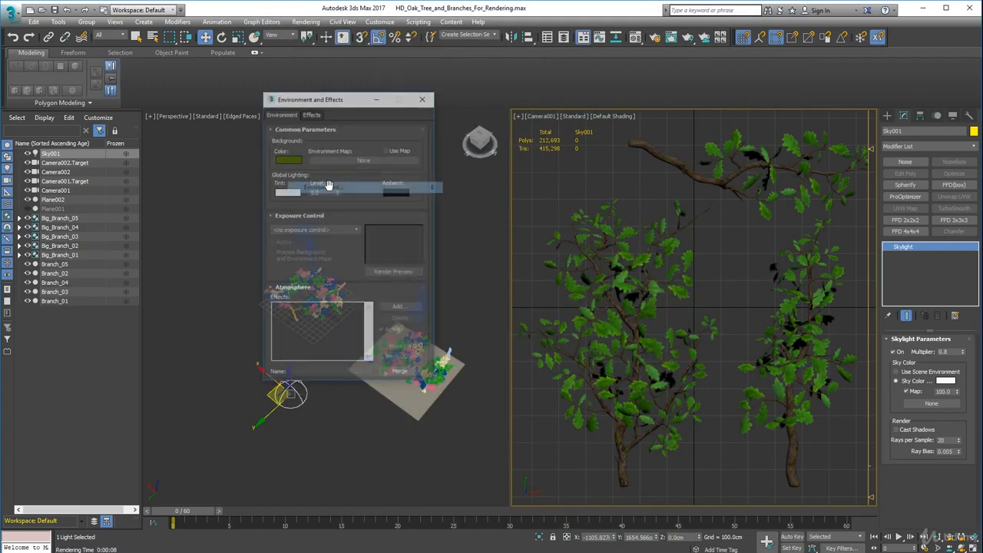
left_click(286, 159)
left_click_drag(331, 119, 303, 162)
left_click(379, 157)
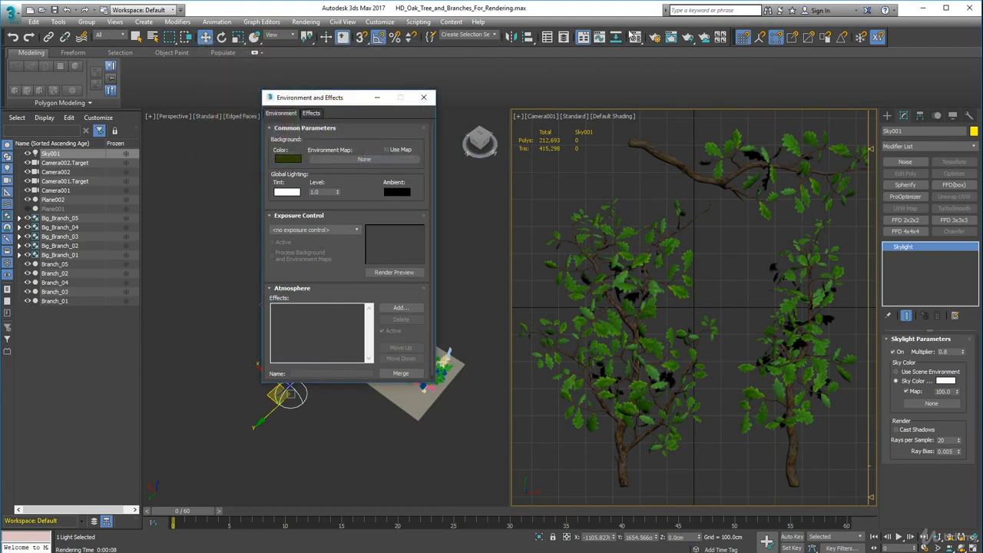
left_click(675, 44)
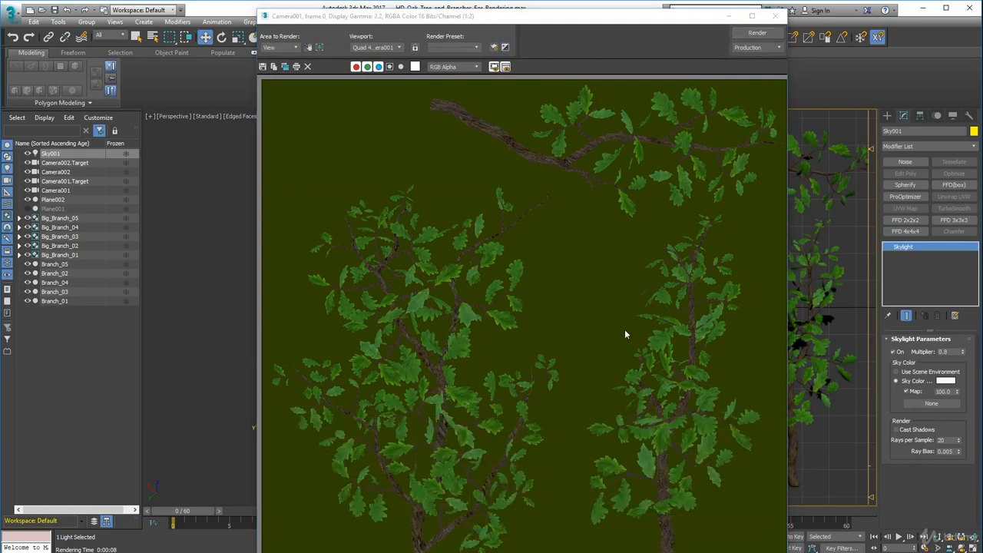
left_click(775, 17)
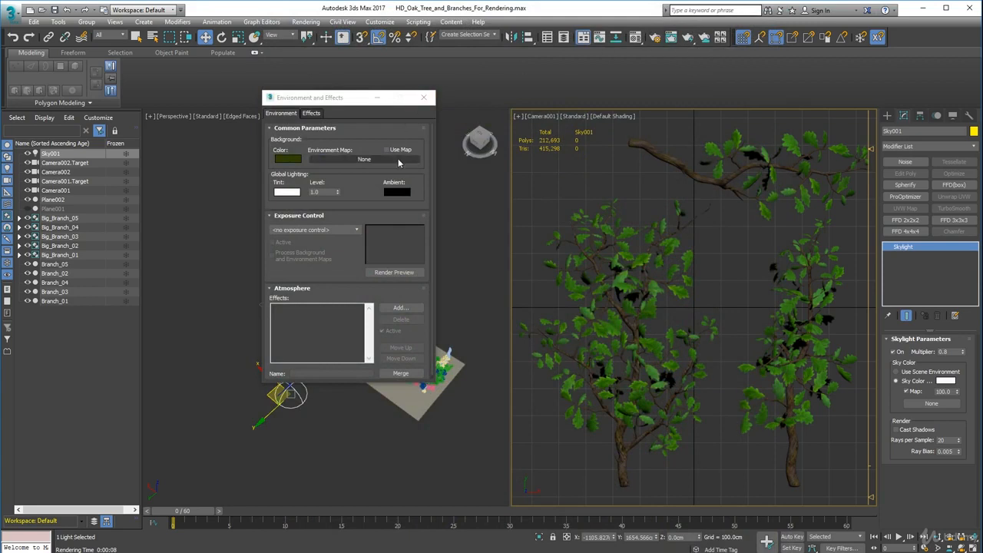
Mute the environment background color by setting its saturation to 82 and value to 14, keeping the green hue.
left_click(289, 159)
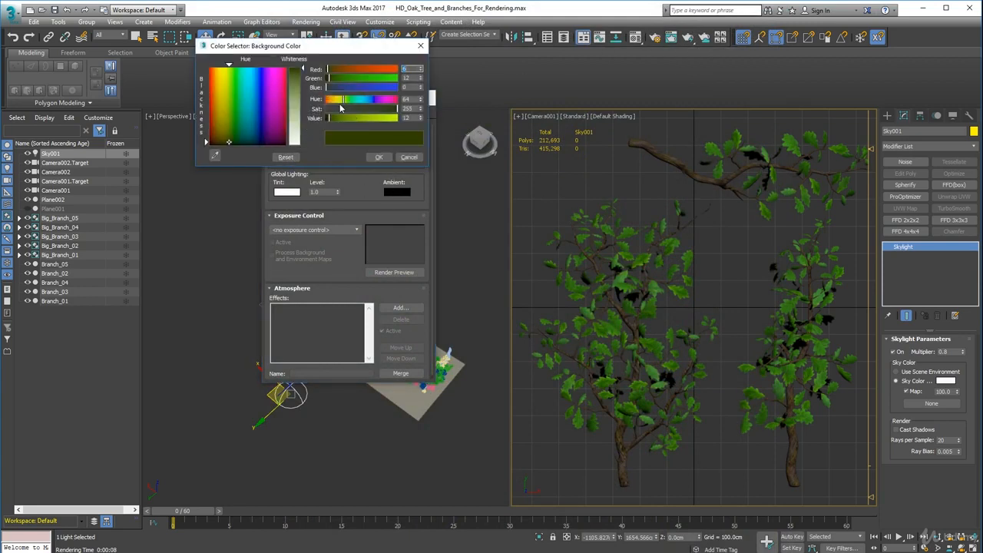
left_click_drag(393, 113, 350, 112)
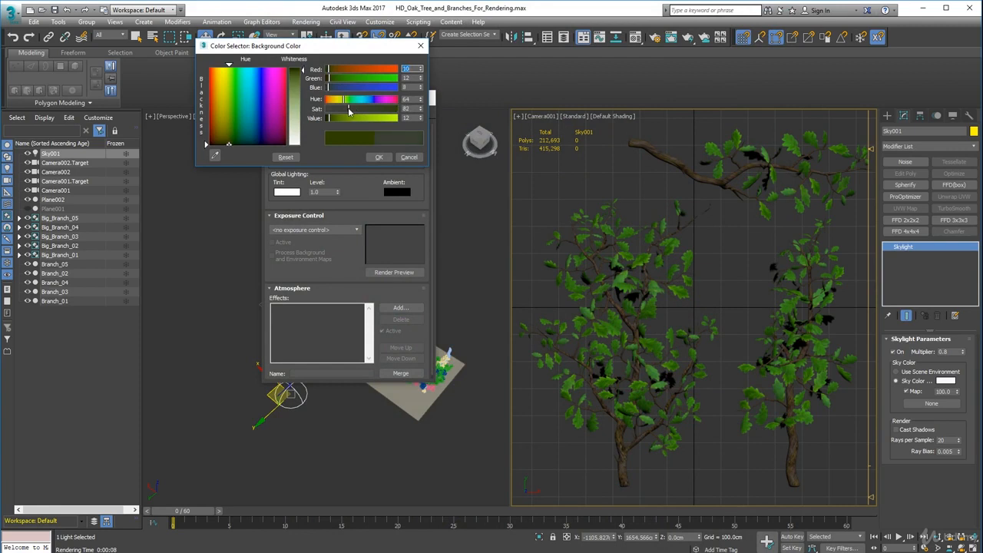
left_click_drag(329, 122, 330, 124)
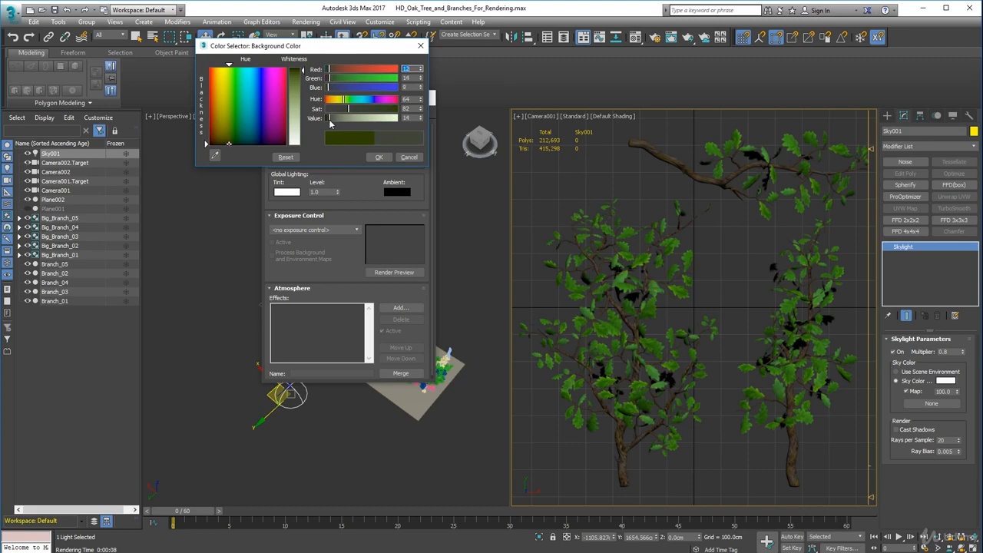
left_click(378, 158)
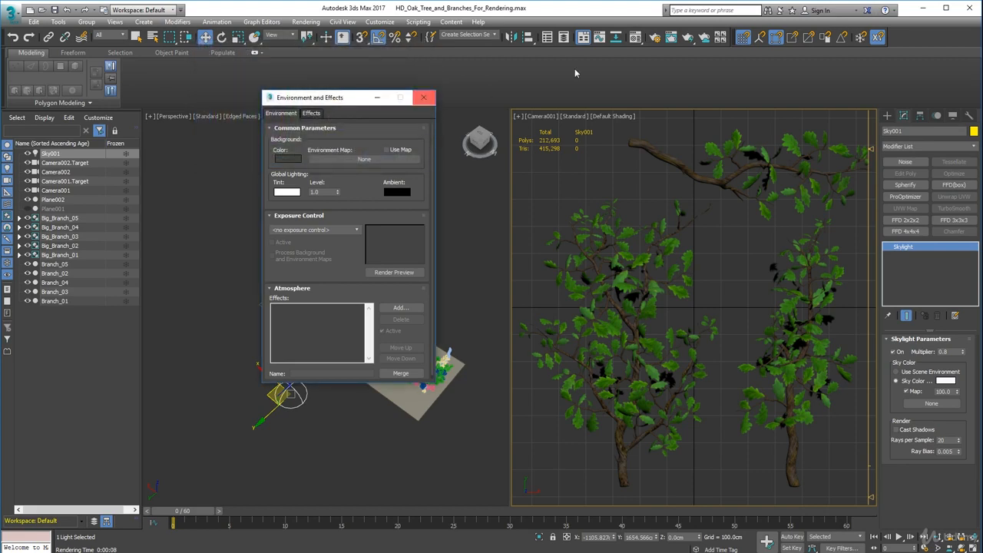
Render the Camera001 view to check the branches against the desaturated background.
left_click(671, 37)
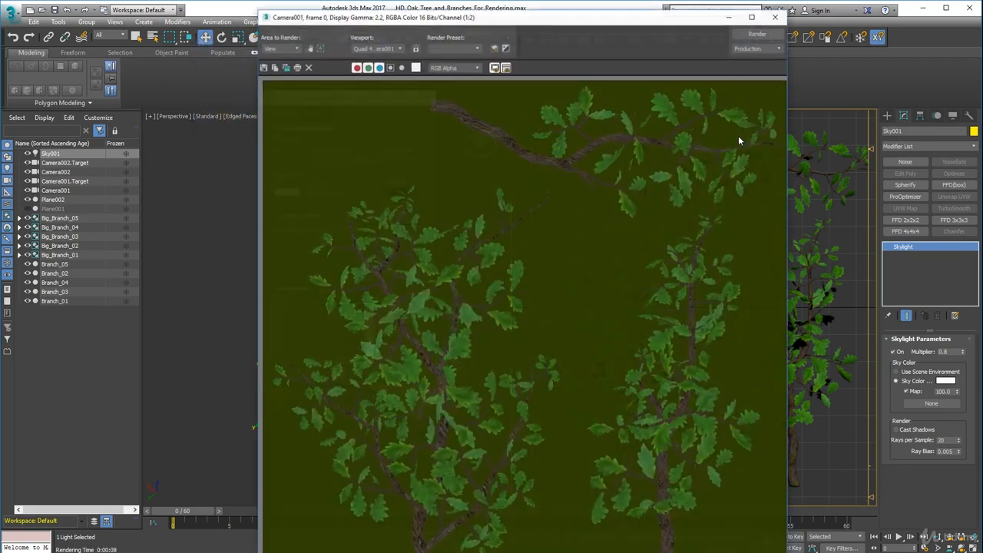
left_click(746, 34)
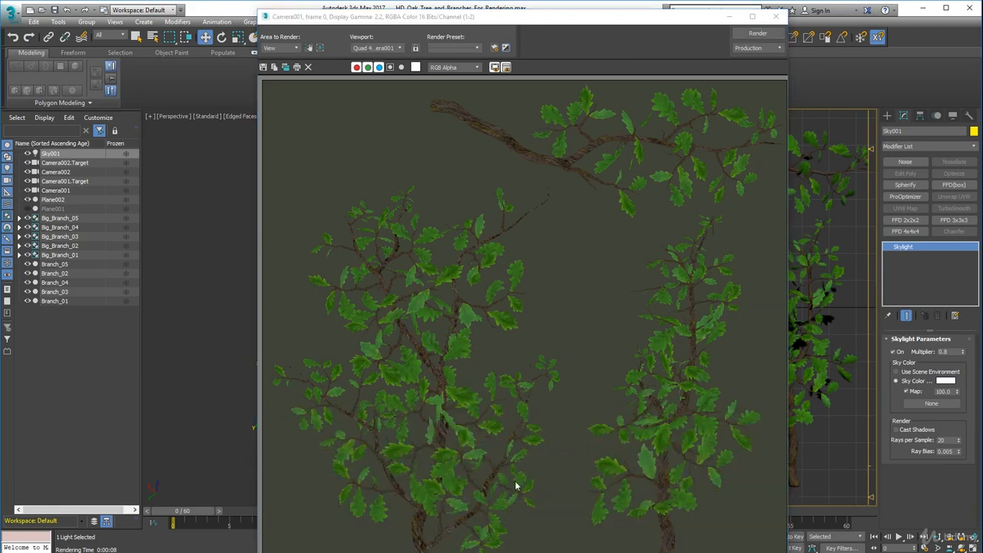
left_click(776, 16)
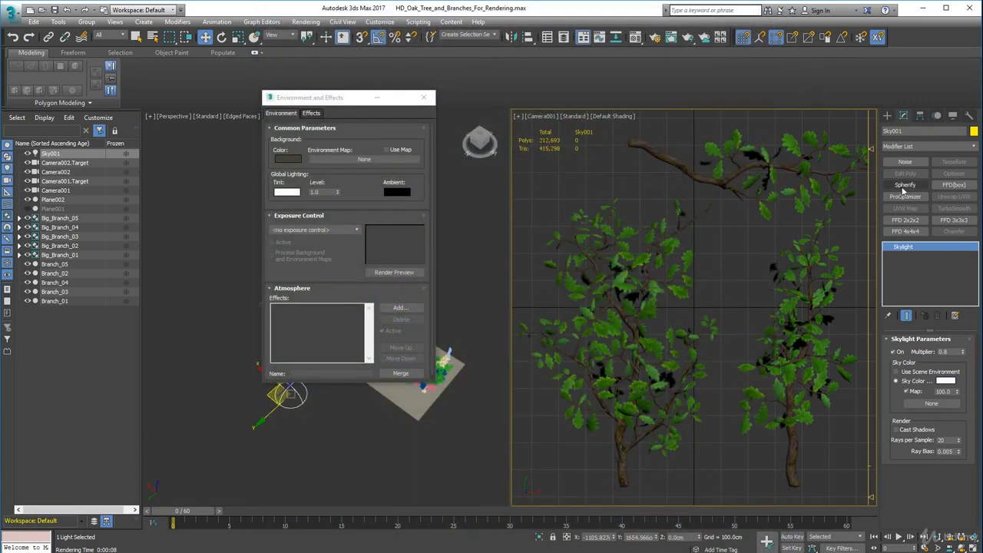
Set the skylight's multiplier to 0.9 and render the Camera001 view again.
double_click(949, 352)
left_click(673, 38)
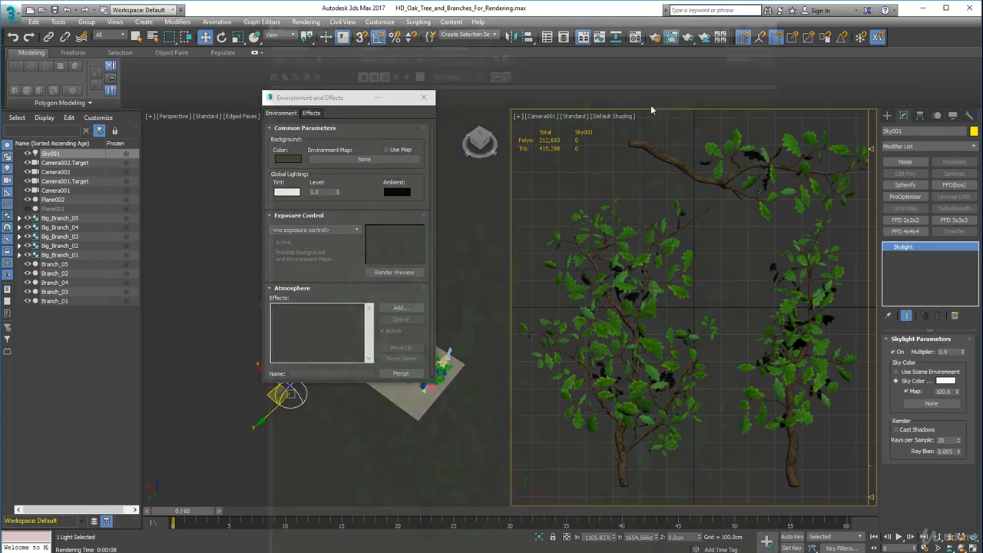
left_click(755, 37)
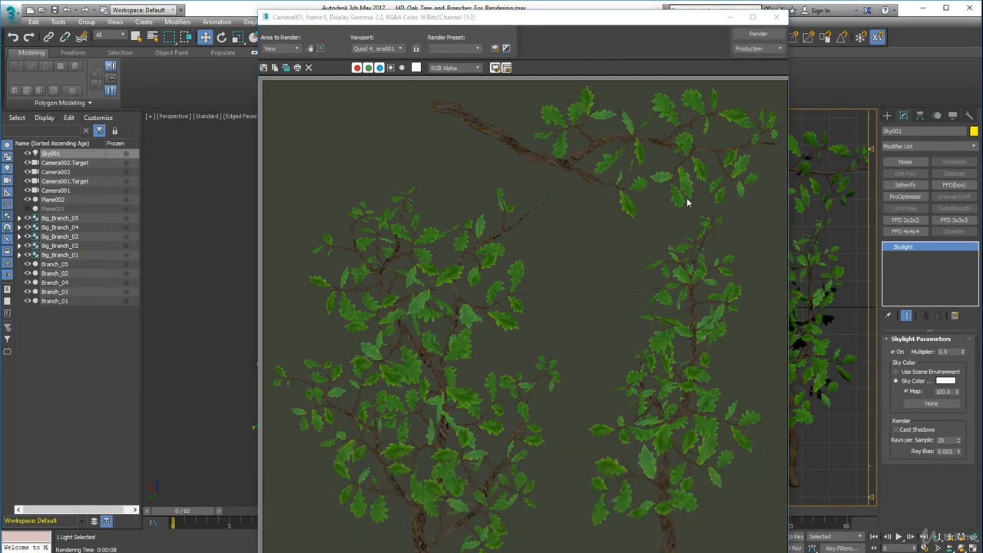
Start saving the rendered image as a Targa Image File and browse to the Textures folder inside Meshes\Vegetation.
left_click(265, 70)
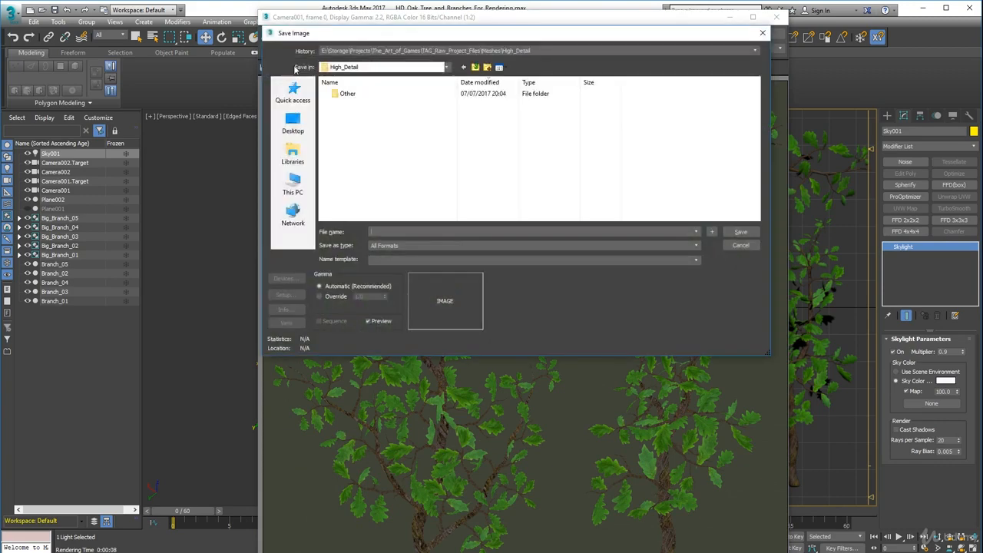
left_click(398, 247)
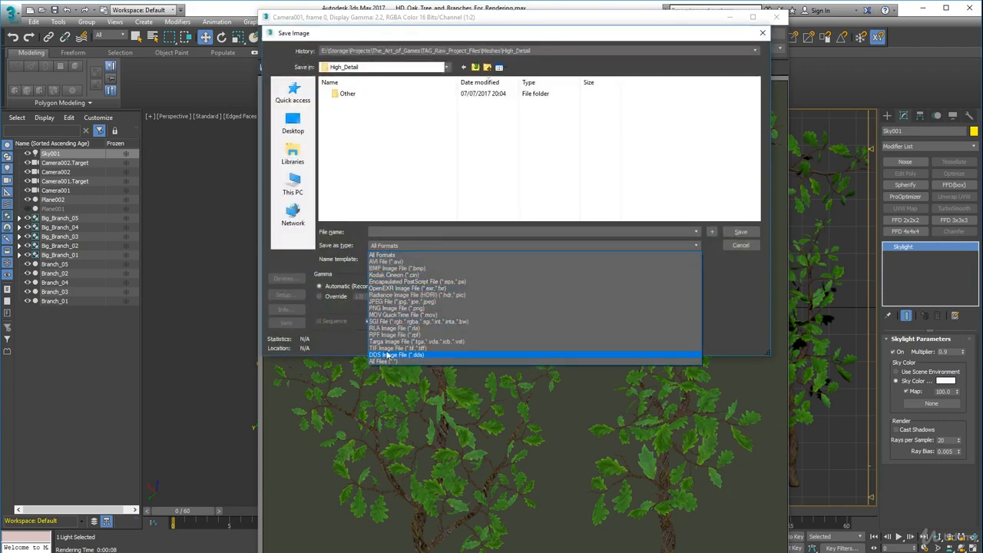
left_click(388, 342)
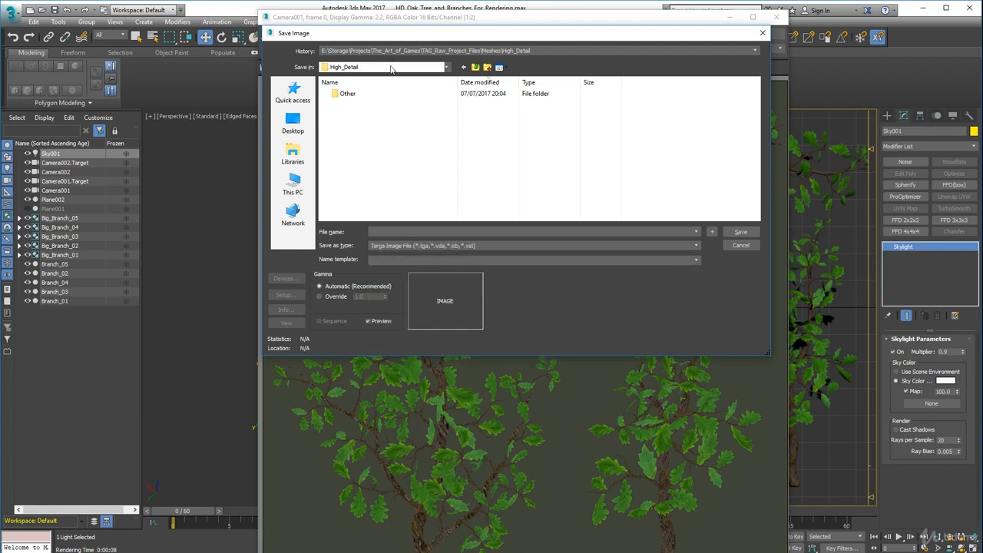
left_click(475, 67)
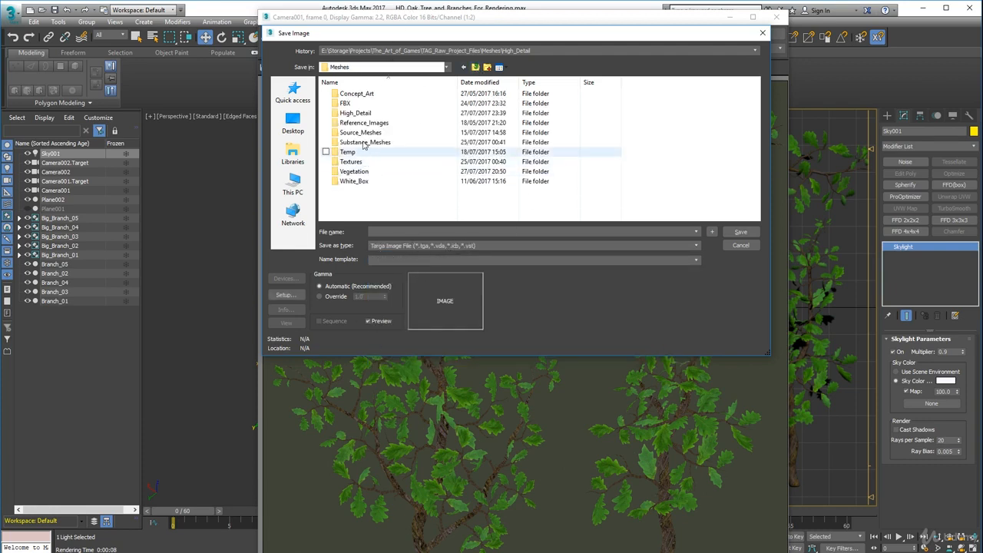
double_click(355, 113)
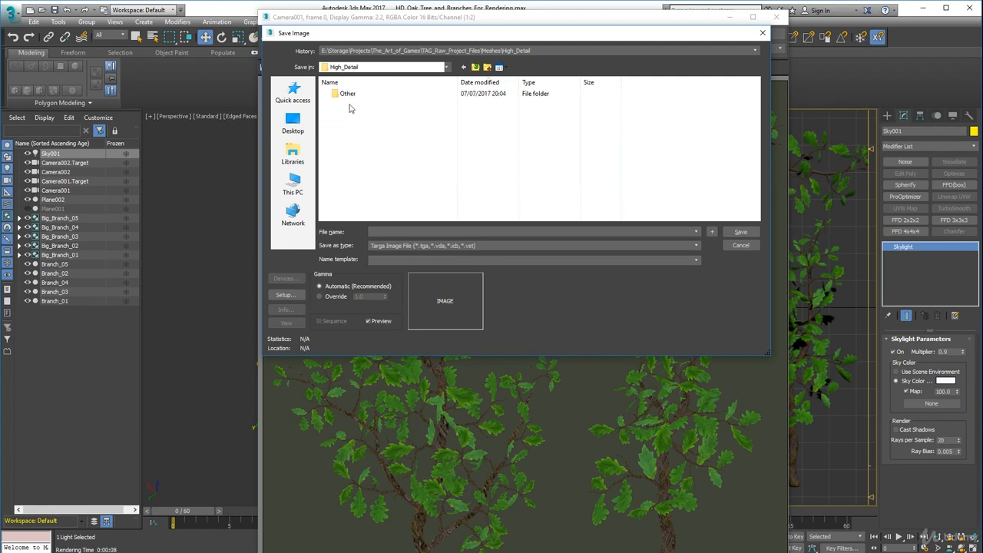
left_click(475, 67)
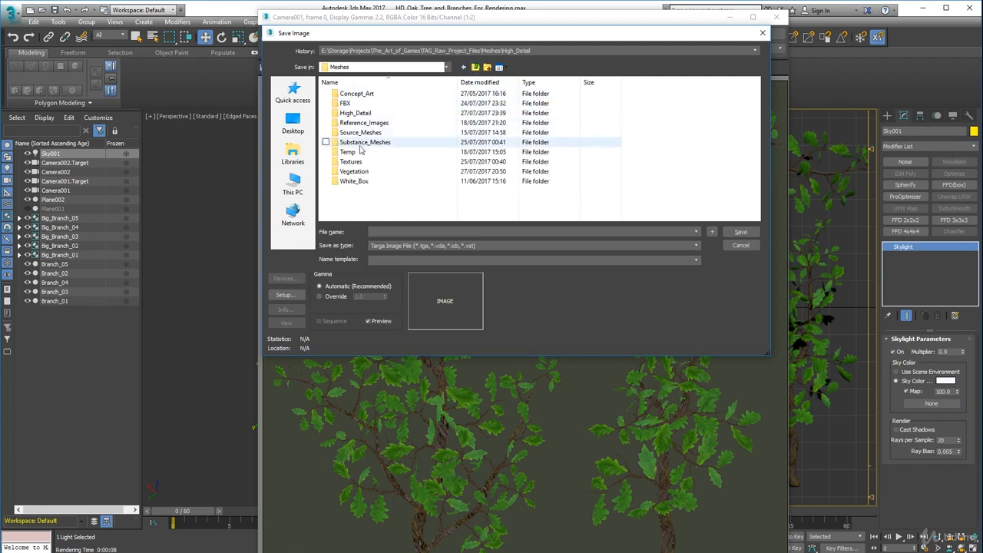
double_click(355, 172)
double_click(352, 94)
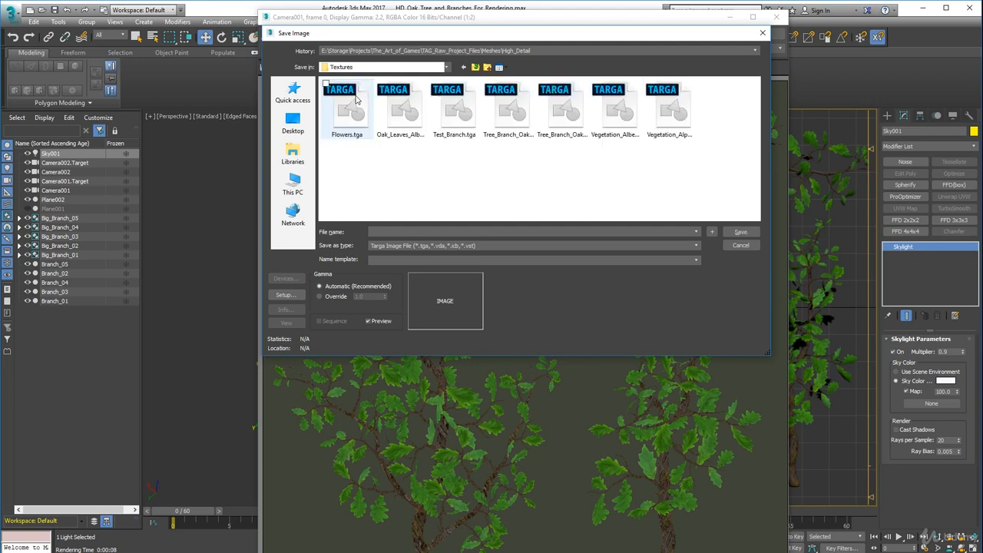
Overwrite Tree_Branch_Oak_01.tga with the Camera001 render as a 32-bit Targa with pre-multiplied alpha, and close the render window.
left_click(510, 144)
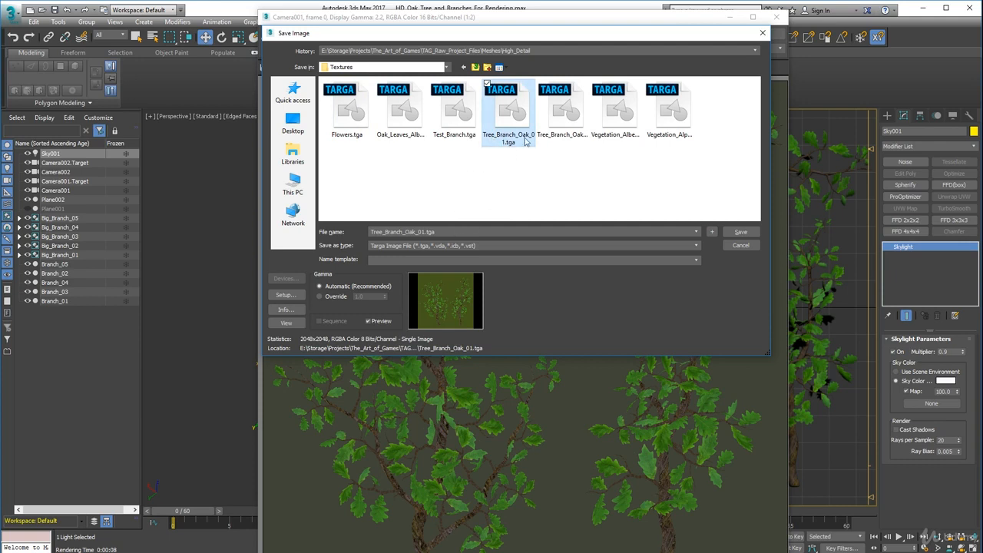
left_click(740, 231)
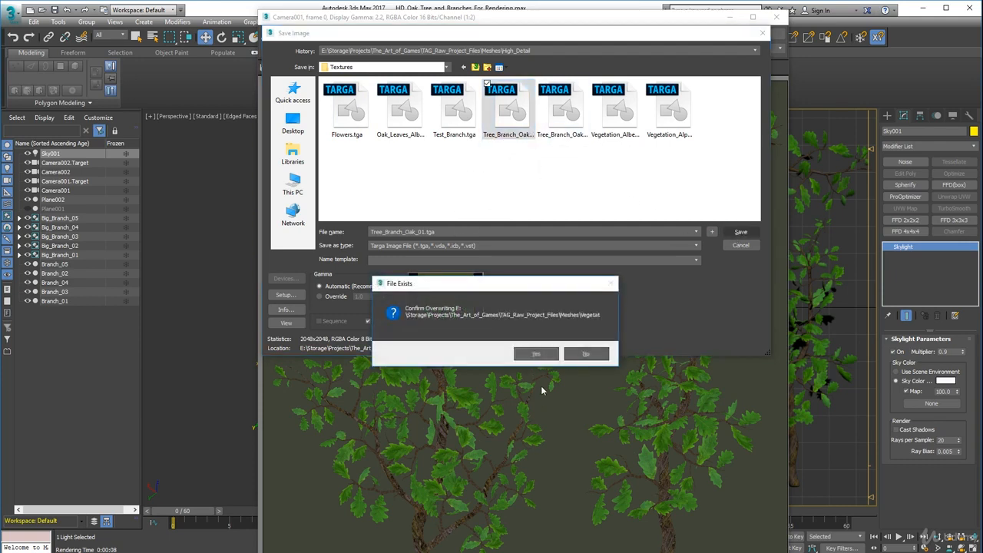
left_click(535, 354)
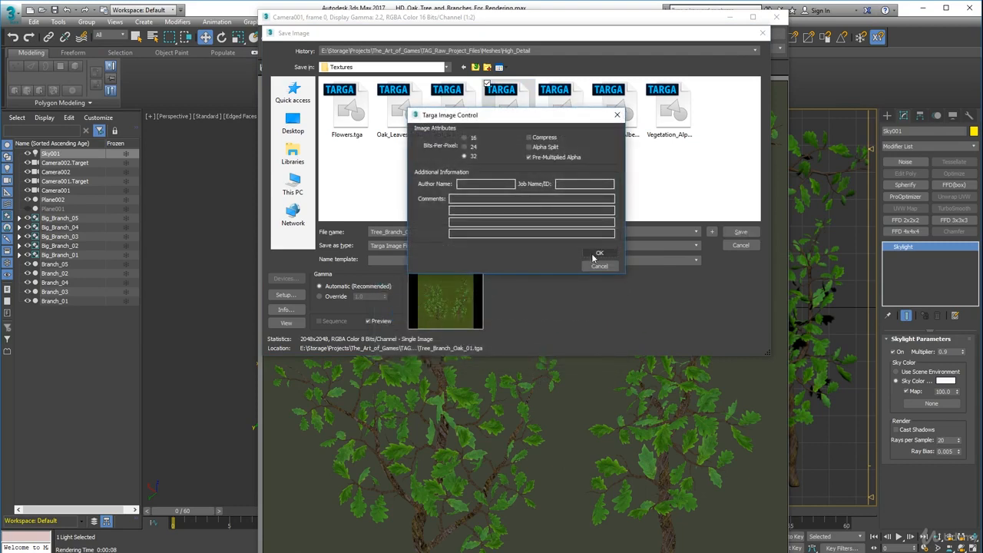
left_click(598, 254)
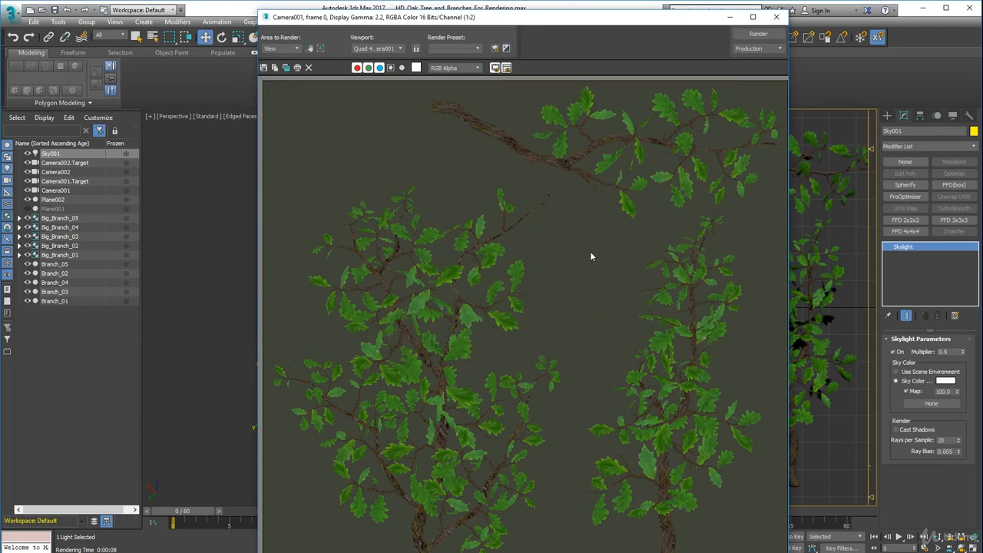
left_click(776, 16)
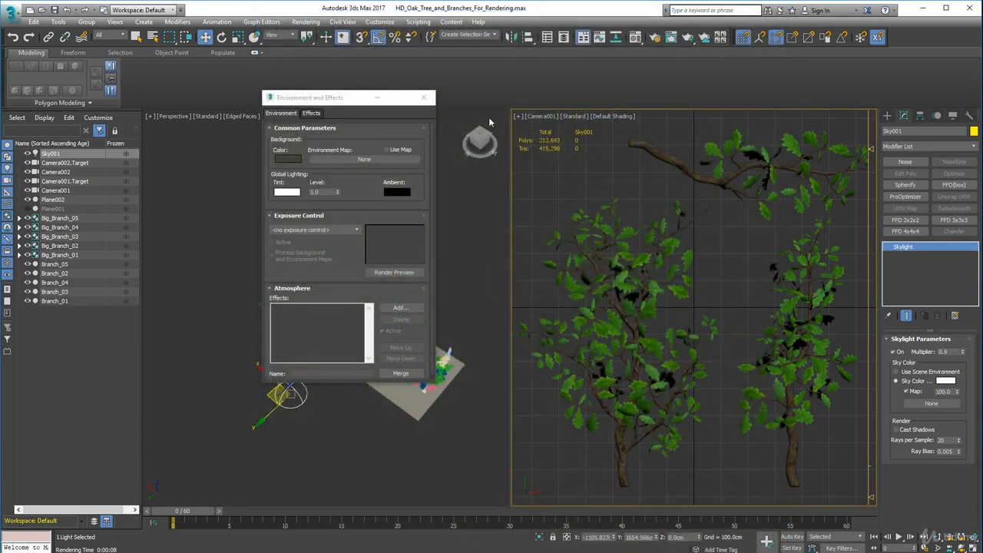
Switch the Camera001 viewport to Camera002 and hide the background plane Plane002.
left_click(539, 117)
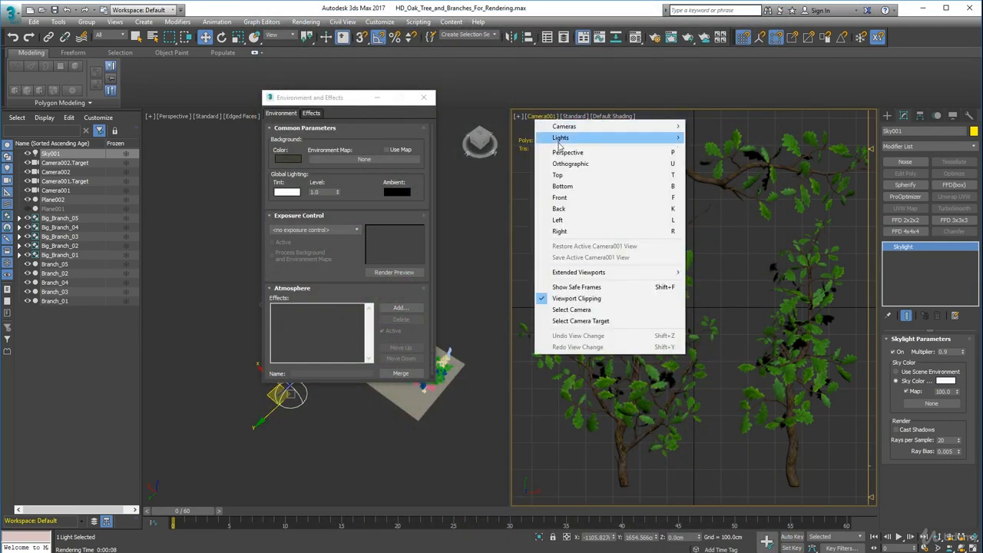
mouse_move(586, 127)
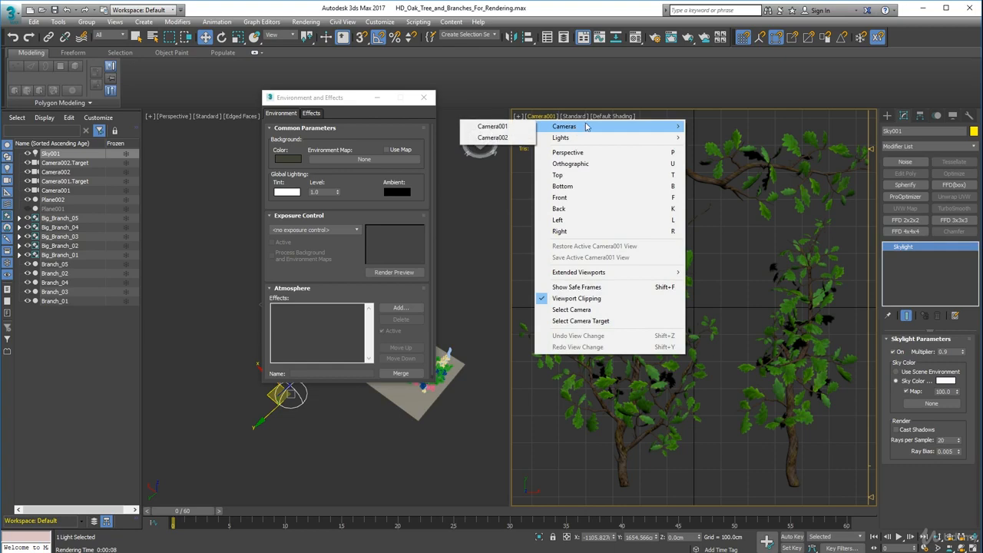
left_click(492, 137)
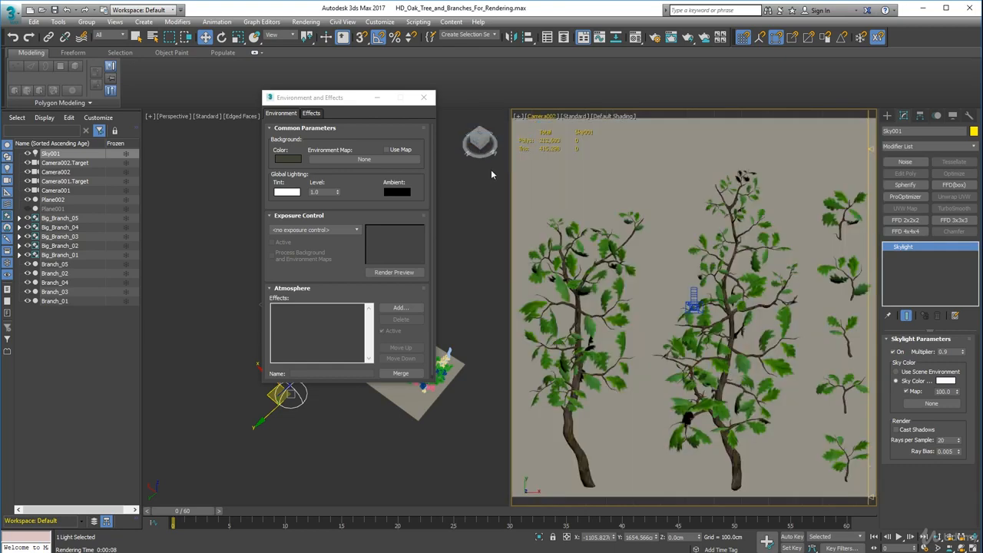
left_click(599, 172)
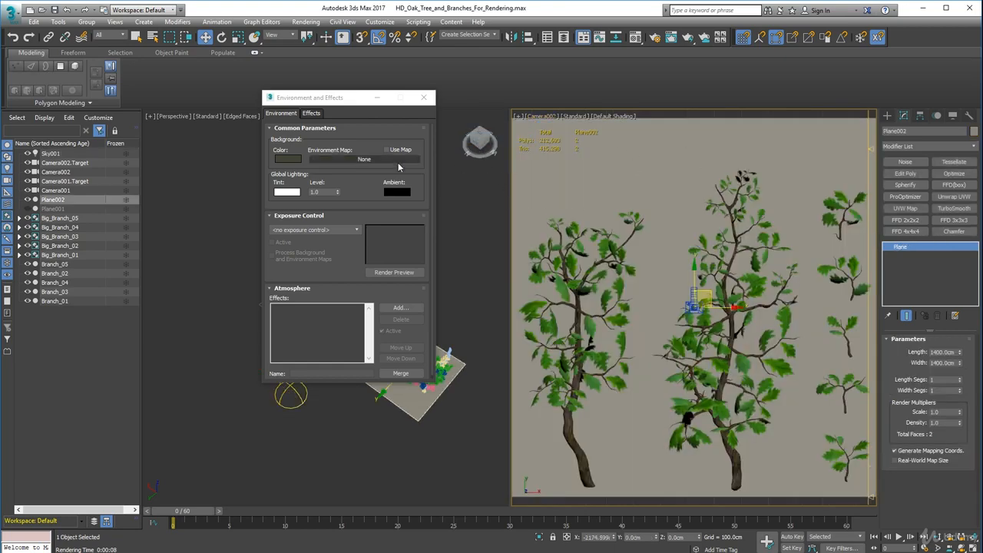
left_click(30, 199)
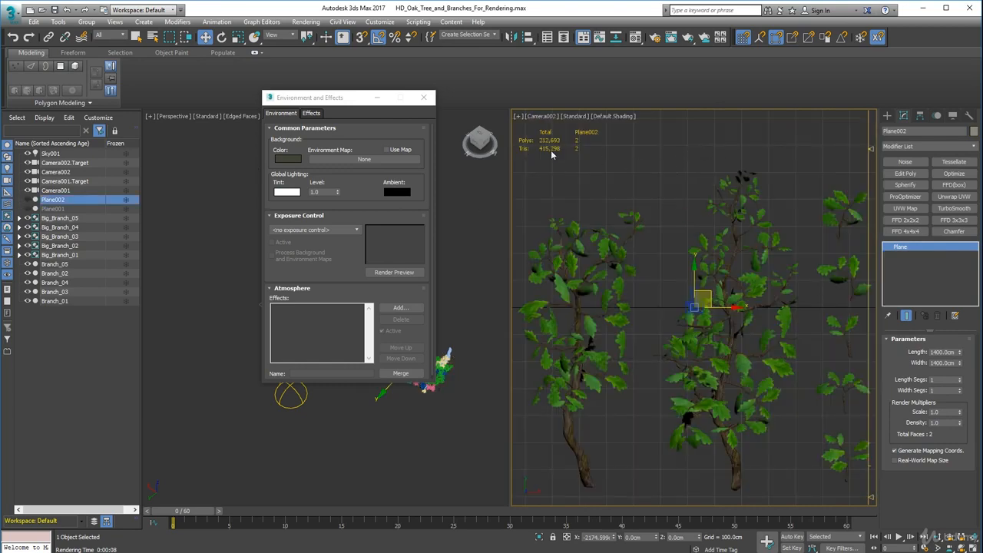
Render the Camera002 view, inspect the whole image and its branches, and close the render window.
left_click(544, 117)
left_click(596, 9)
left_click(671, 36)
left_click(749, 37)
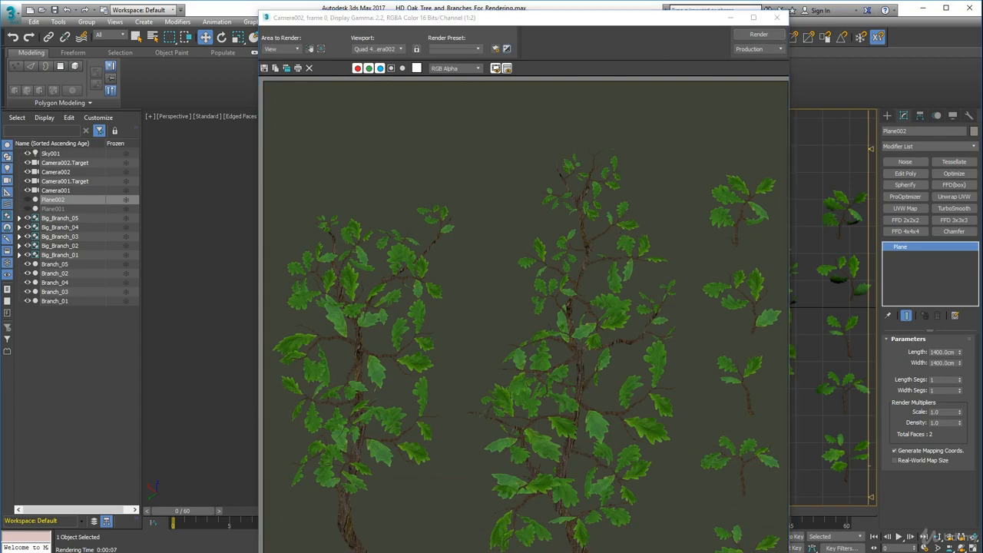
scroll(615, 383, "down", 1)
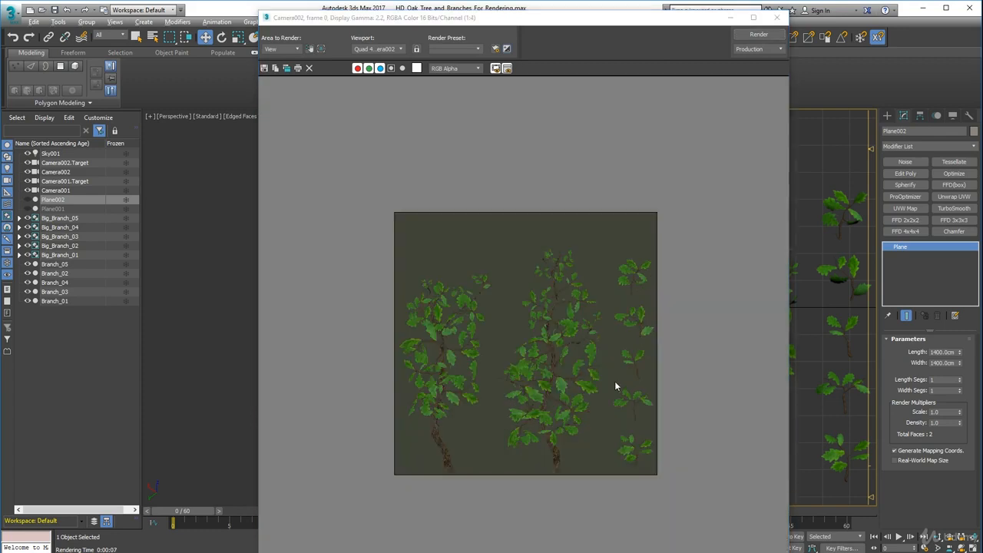
scroll(581, 463, "up", 1)
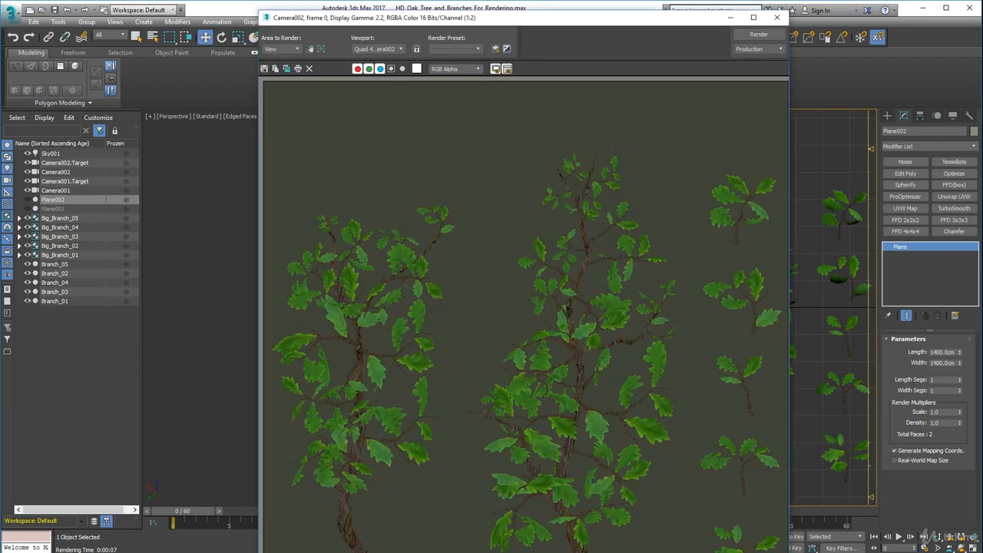
left_click(777, 17)
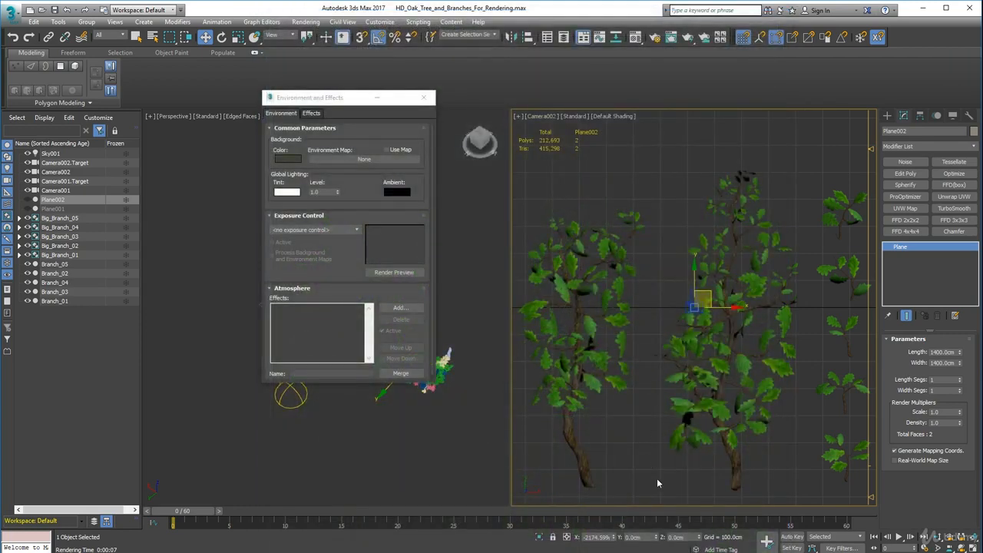
Move the Big_Branch_02 group up about 15 cm along Y and render the Camera002 view again.
left_click(736, 479)
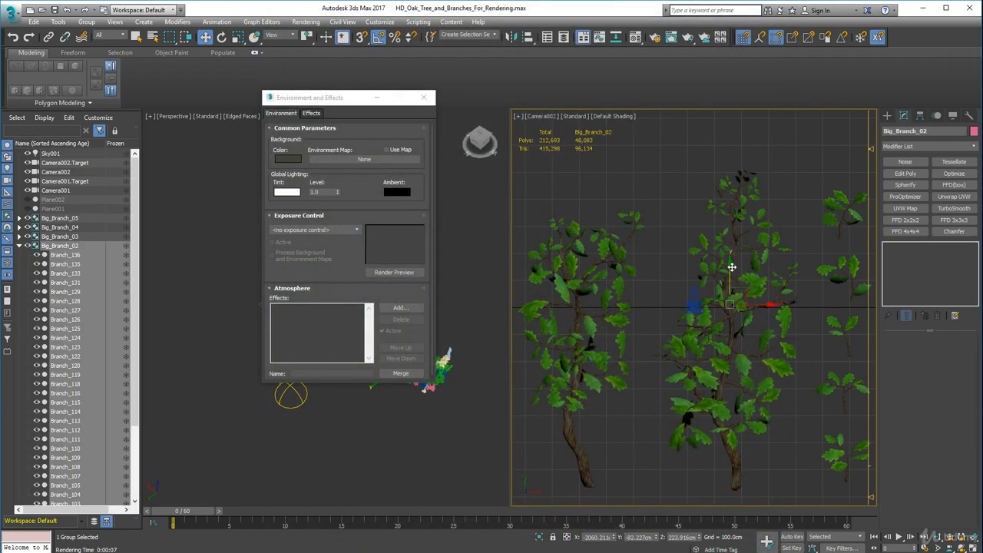
left_click_drag(729, 266, 729, 262)
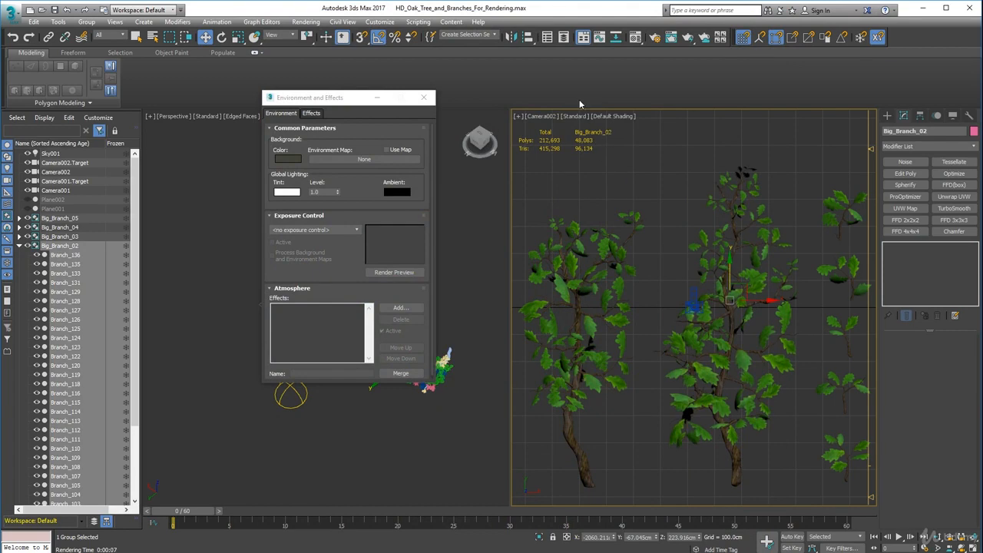
left_click(671, 38)
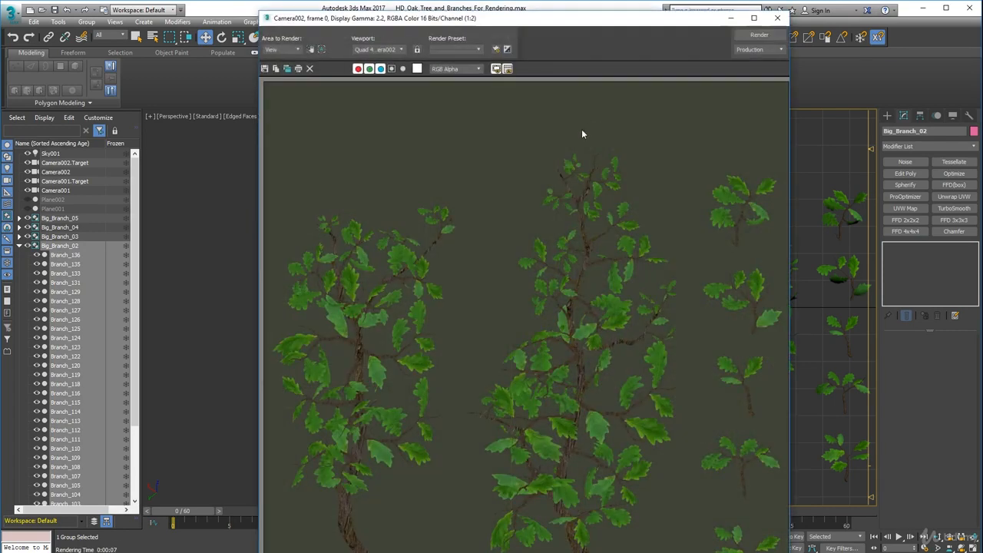
left_click(759, 35)
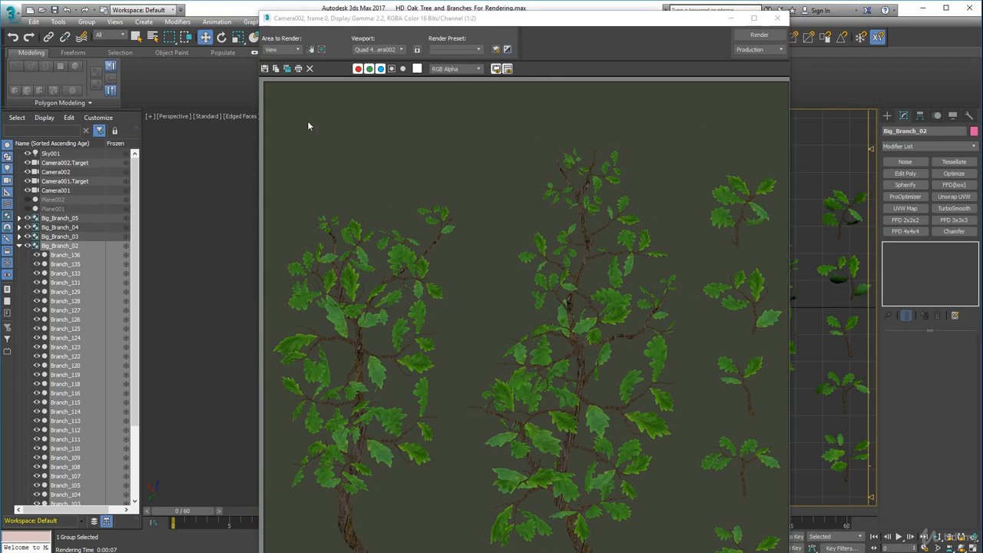
Save the Camera002 render over Tree_Branch_Oak_02.tga as a 32-bit Targa with pre-multiplied alpha, and close the render window.
left_click(265, 69)
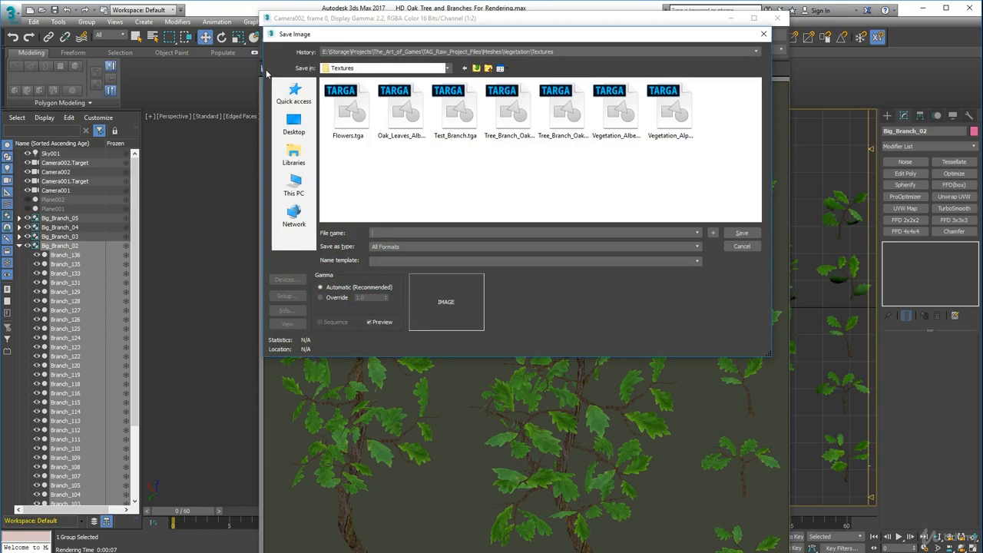
left_click(505, 130)
left_click(576, 142)
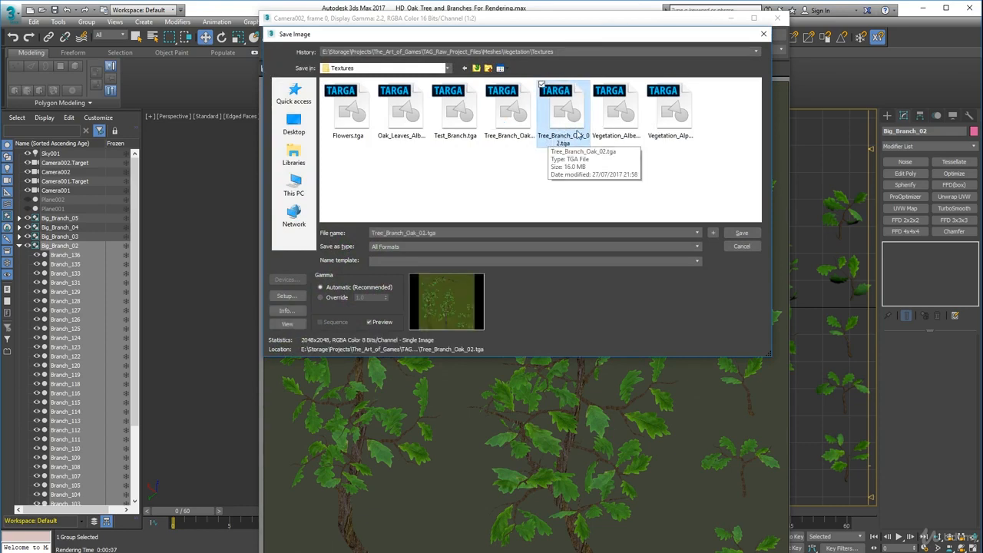
left_click(742, 233)
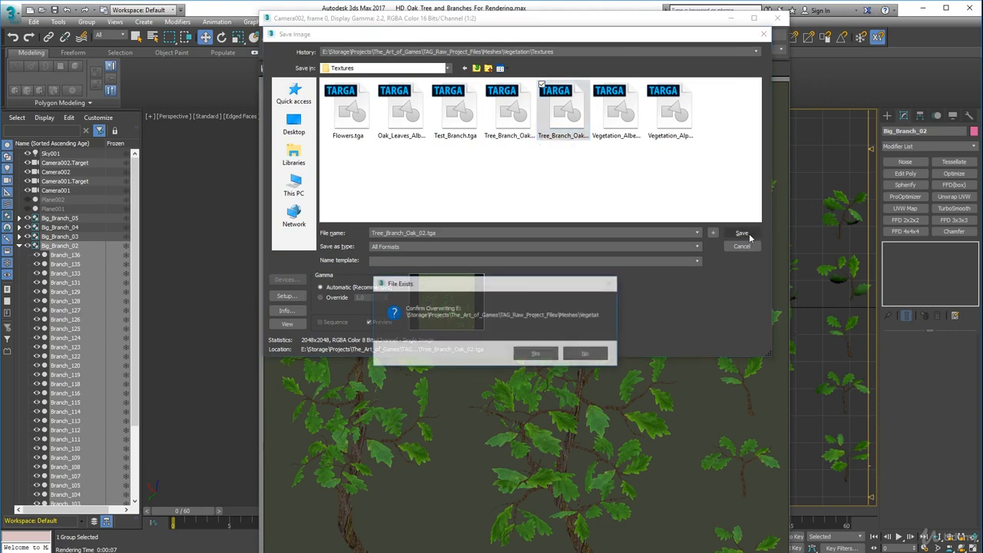
left_click(547, 354)
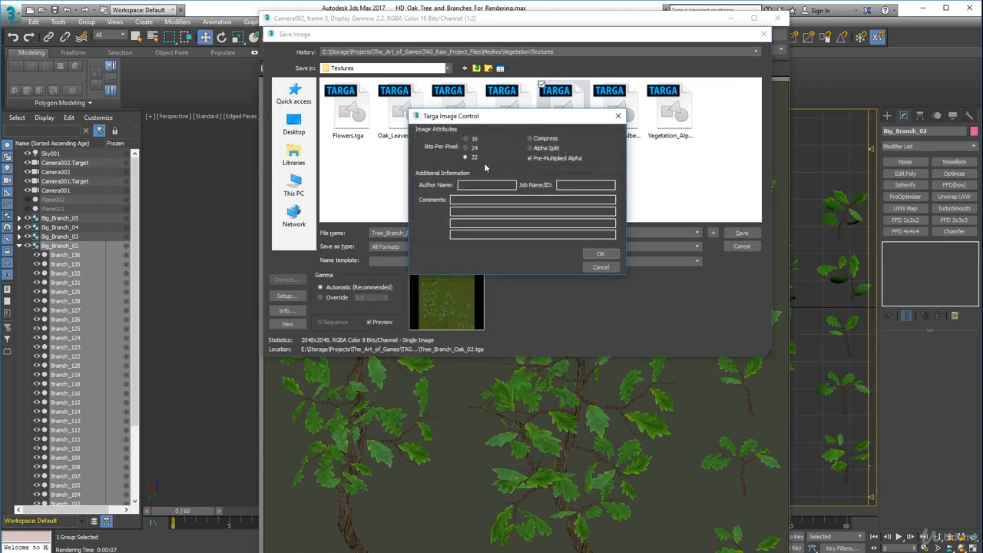
left_click(598, 254)
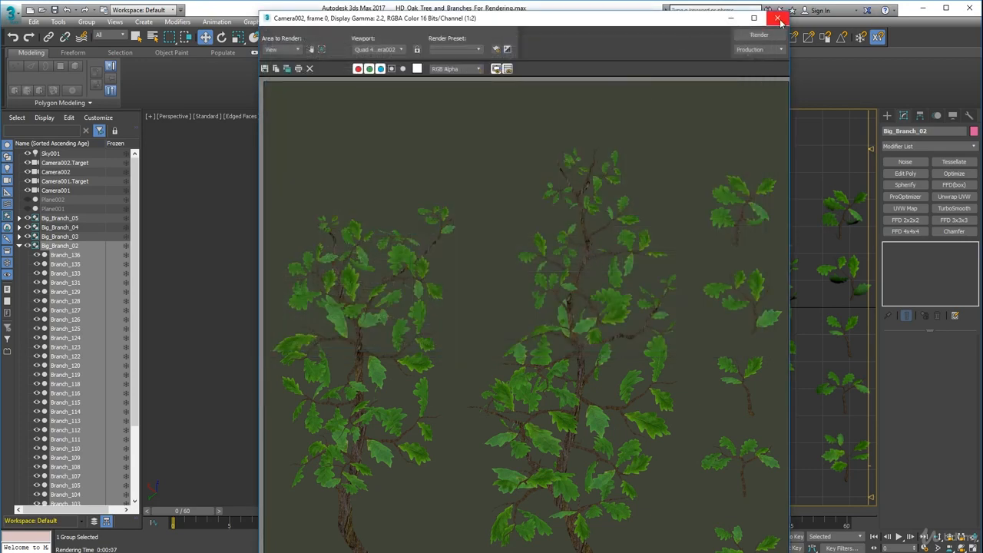
left_click(778, 16)
Save the scene file and close the Environment and Effects settings.
left_click(53, 10)
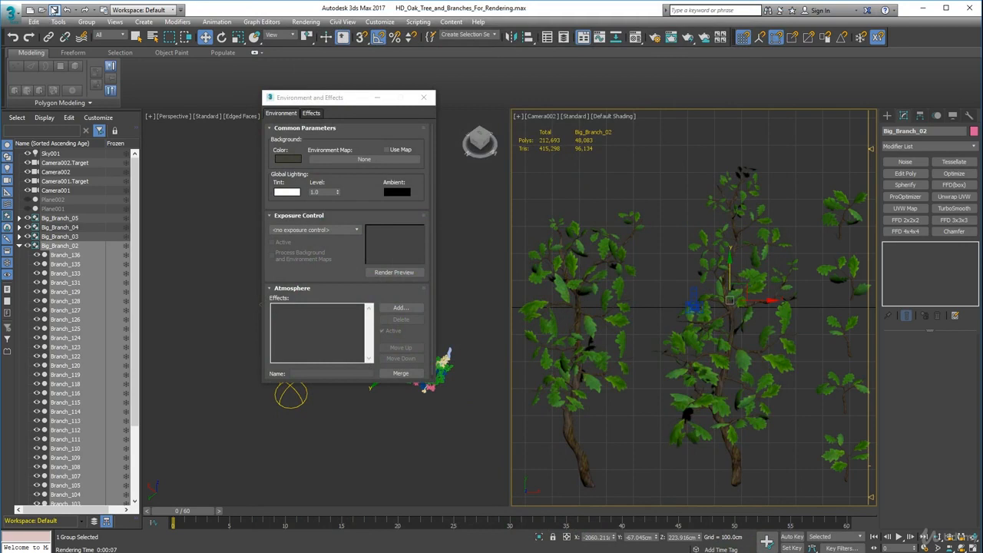
left_click(424, 97)
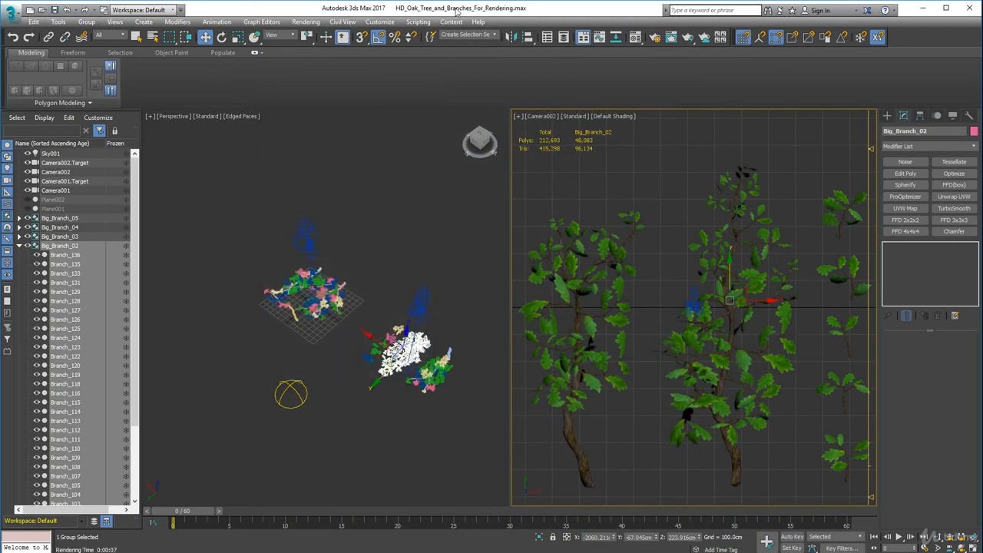
left_click(56, 10)
Select the Big_Branch_01 group in the Camera002 view and open it for editing its individual members.
left_click(576, 282)
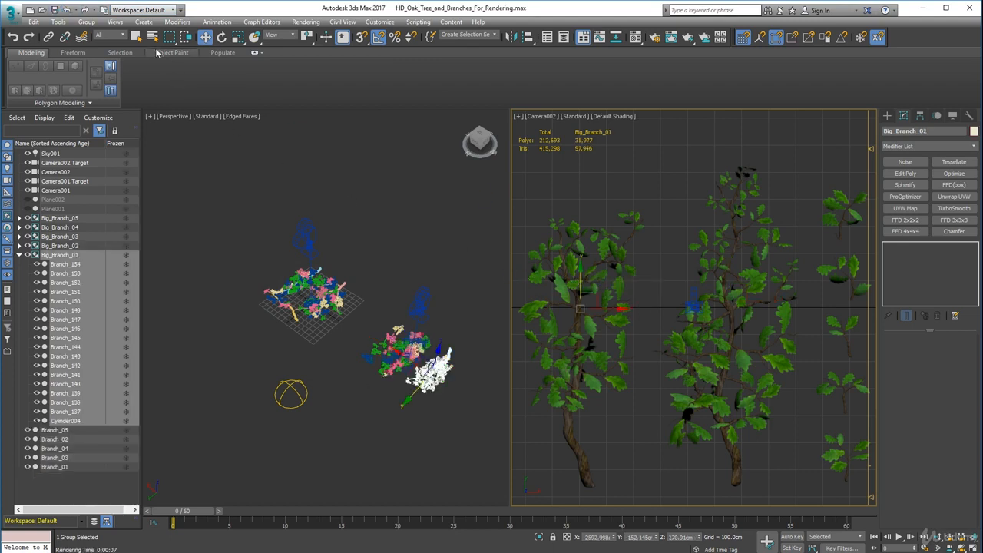
left_click(83, 22)
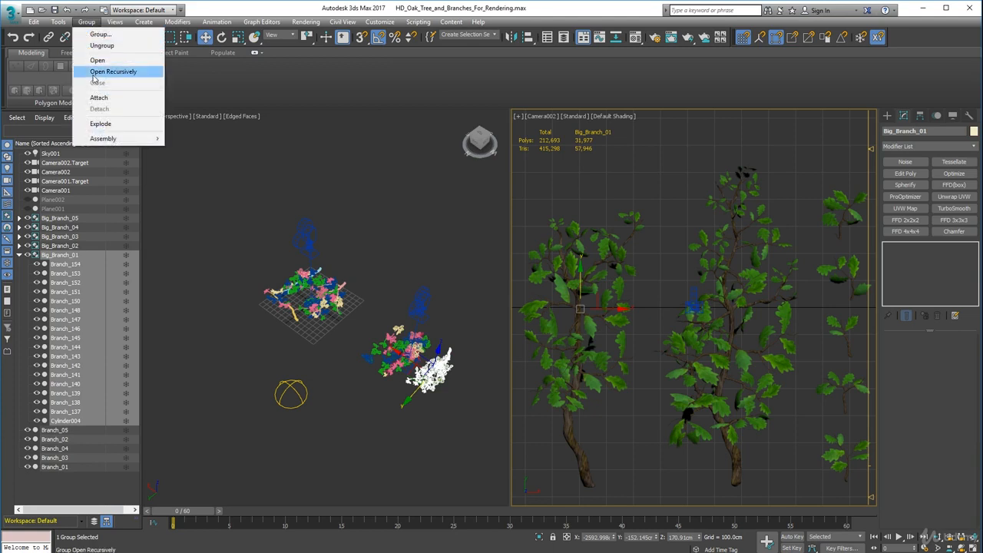
left_click(96, 61)
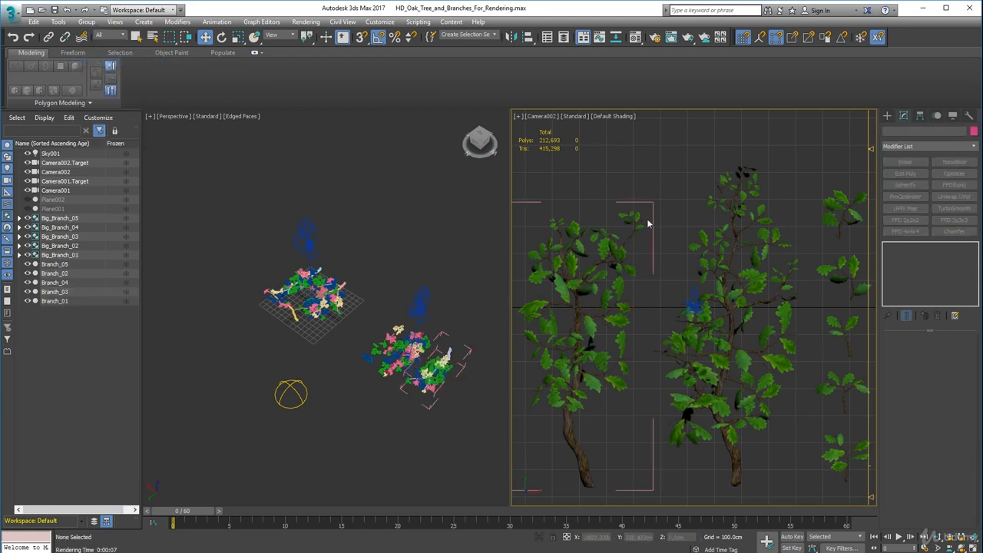
Nudge Branch_150 slightly down along Y inside the open Big_Branch_01 group, then close the group and clear the selection.
left_click(566, 291)
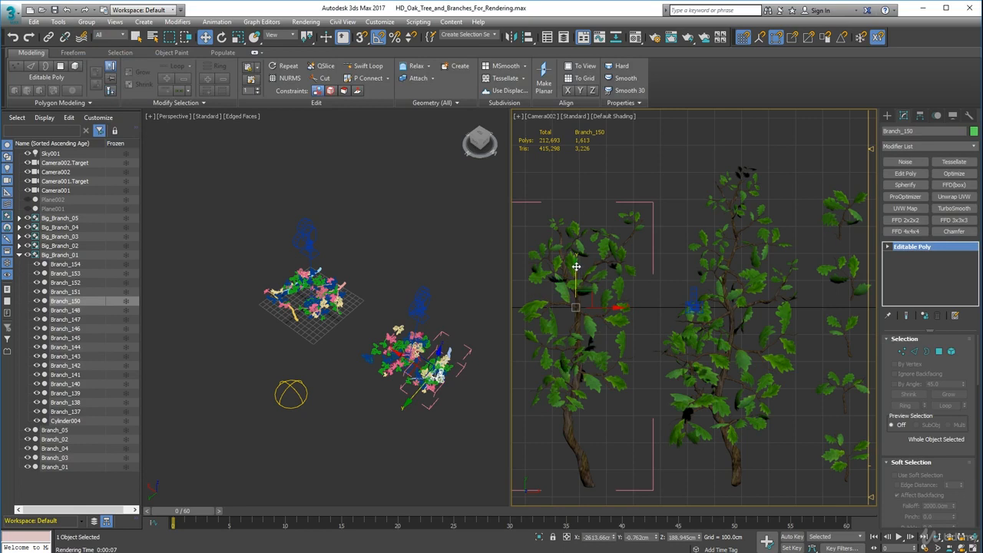
mouse_move(575, 270)
left_mouse_down()
mouse_move(584, 333)
mouse_move(573, 312)
mouse_move(582, 284)
left_mouse_up()
left_click(86, 21)
left_click(115, 82)
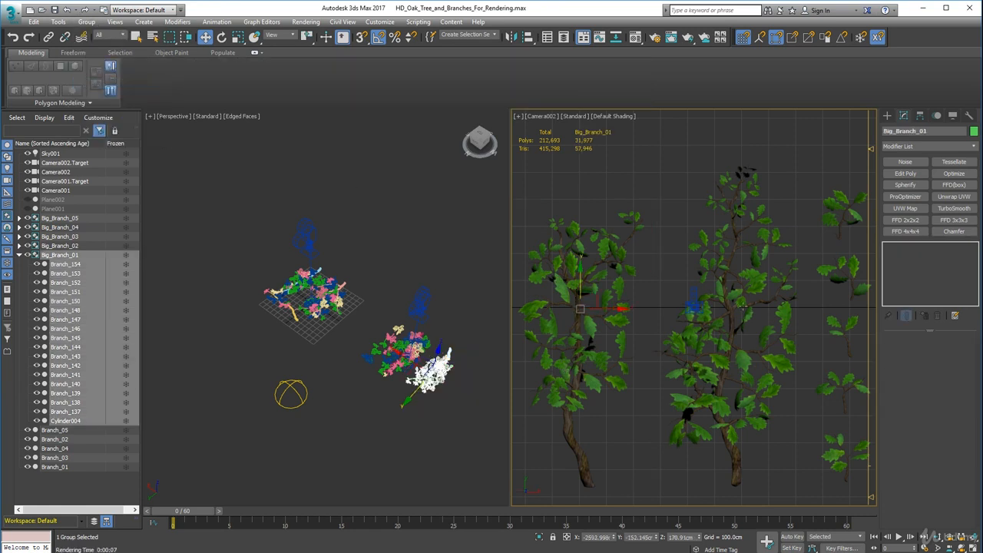
left_click(672, 192)
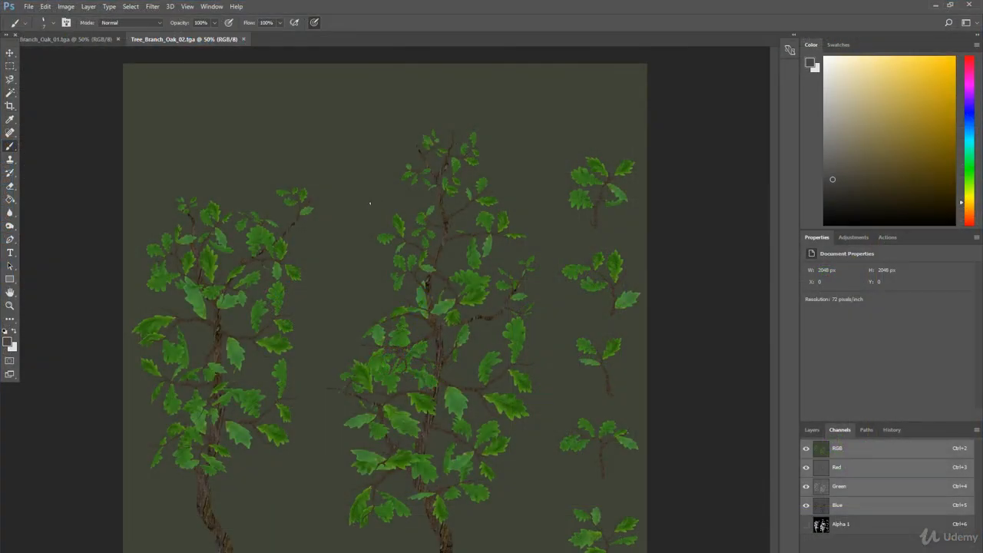
Switch to Photoshop, float both oak branch textures in separate windows, and inspect the branches and background of Tree_Branch_Oak_01.tga up close.
left_click_drag(184, 39, 182, 63)
left_click_drag(85, 39, 151, 71)
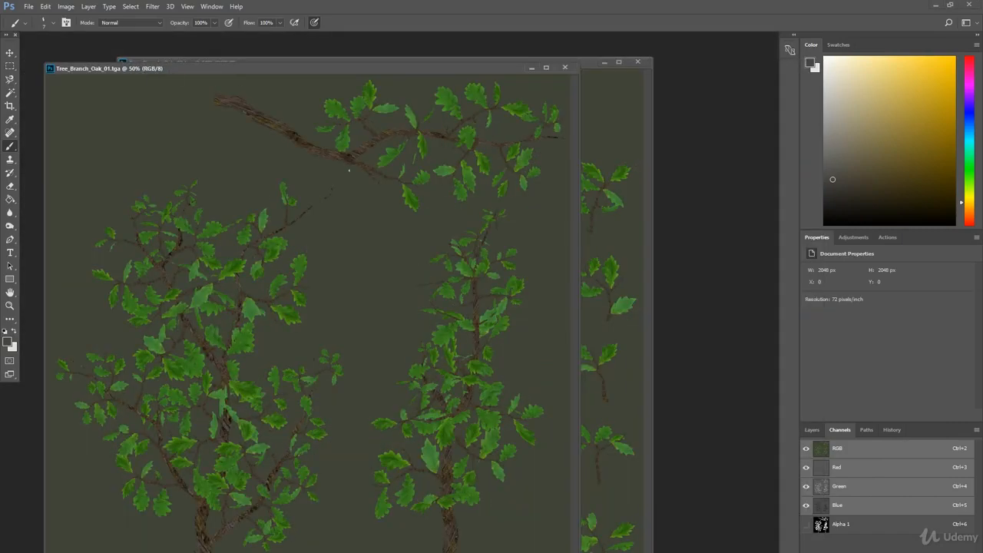
scroll(313, 131, "up", 13, "alt")
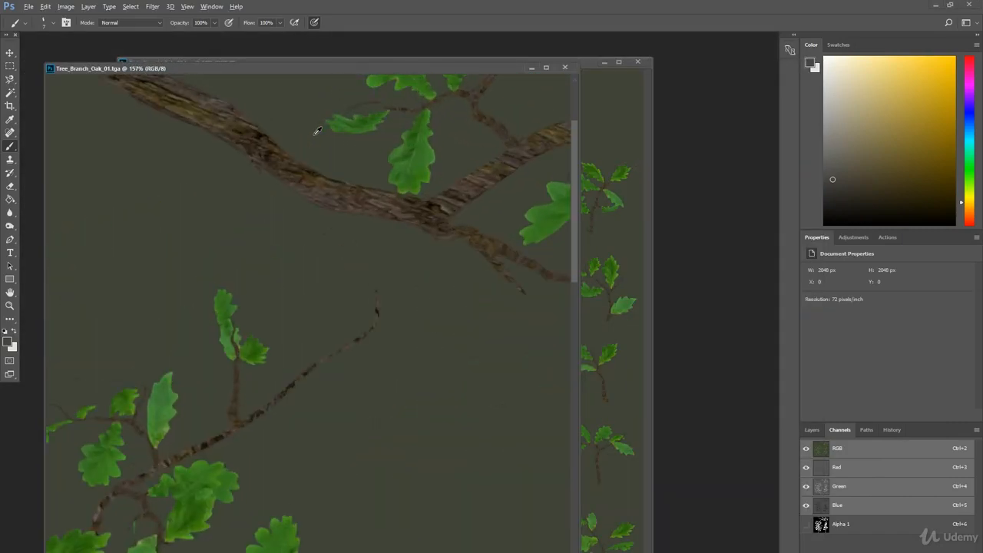
scroll(329, 215, "down", 7, "alt")
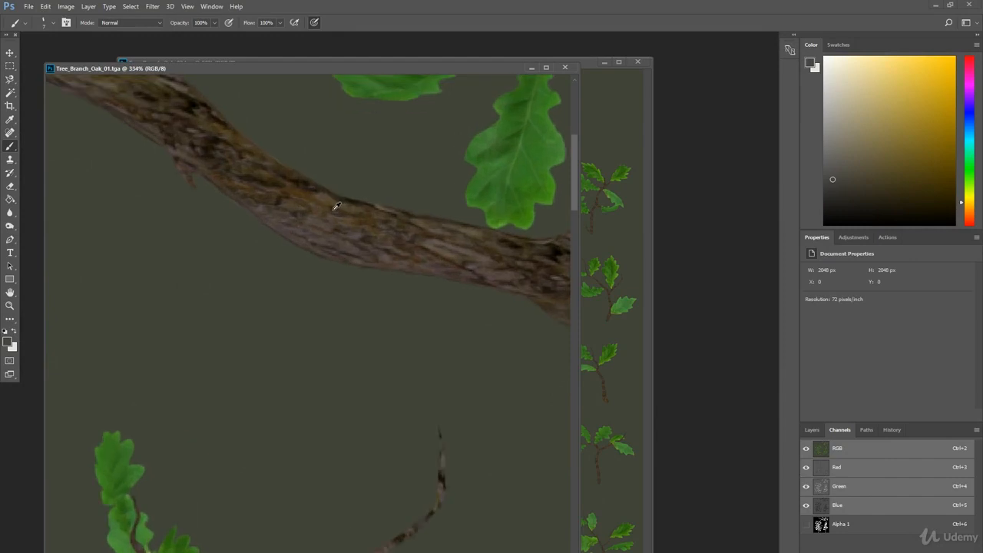
scroll(337, 204, "down", 3, "alt")
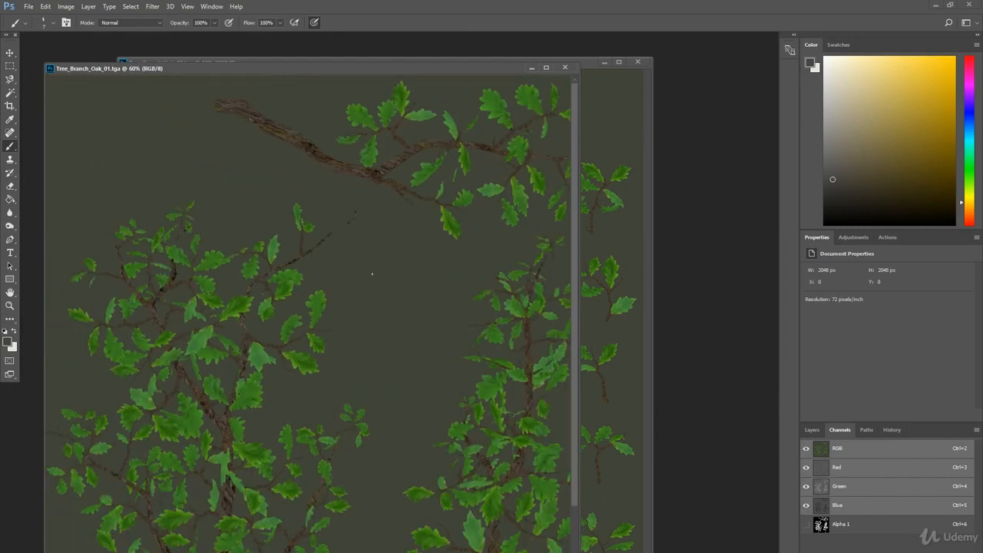
scroll(356, 308, "down", 4)
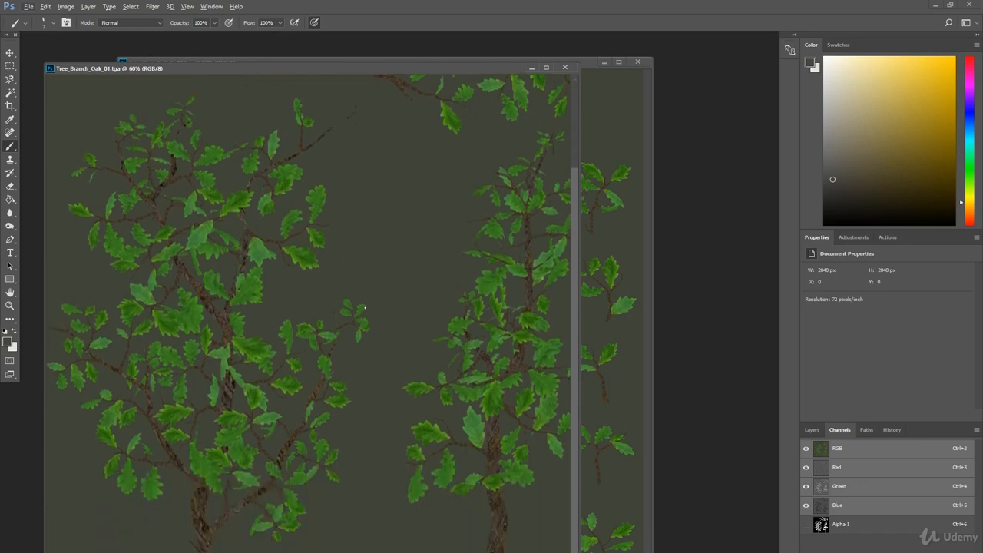
scroll(372, 308, "down", 2, "alt")
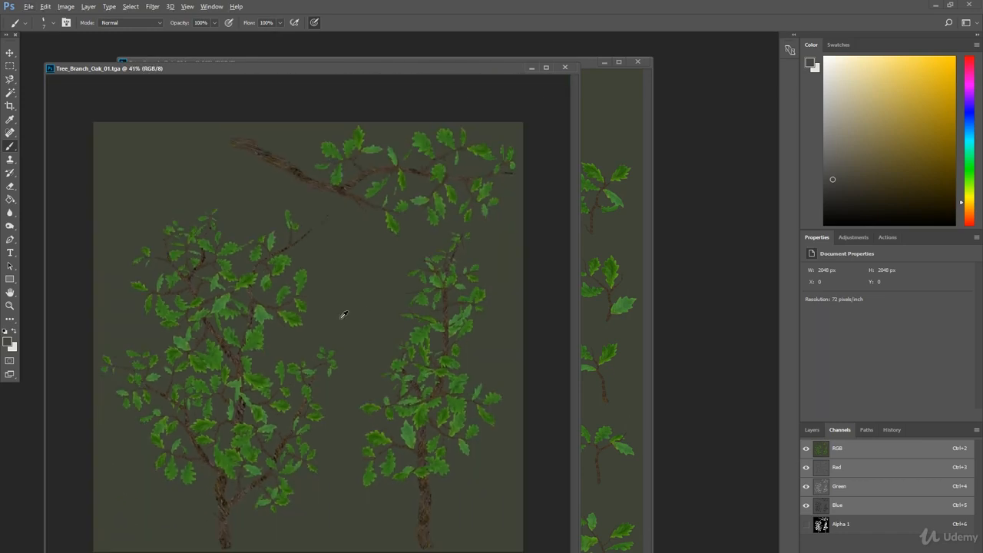
scroll(343, 314, "up", 1, "alt")
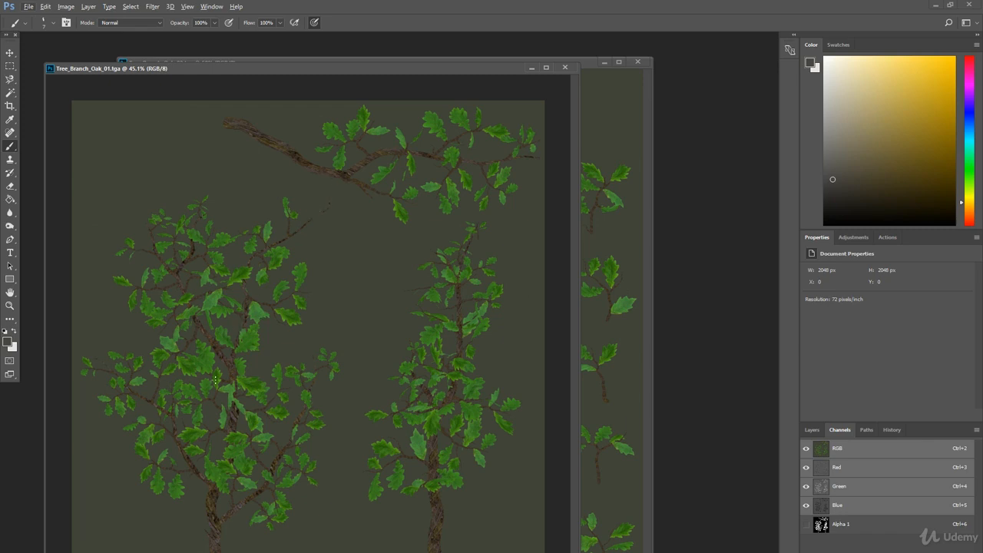
Check the Alpha 1 mask of Tree_Branch_Oak_01.tga over the colours and on its own, then restore the RGB-only view and show the layers.
left_click(805, 525)
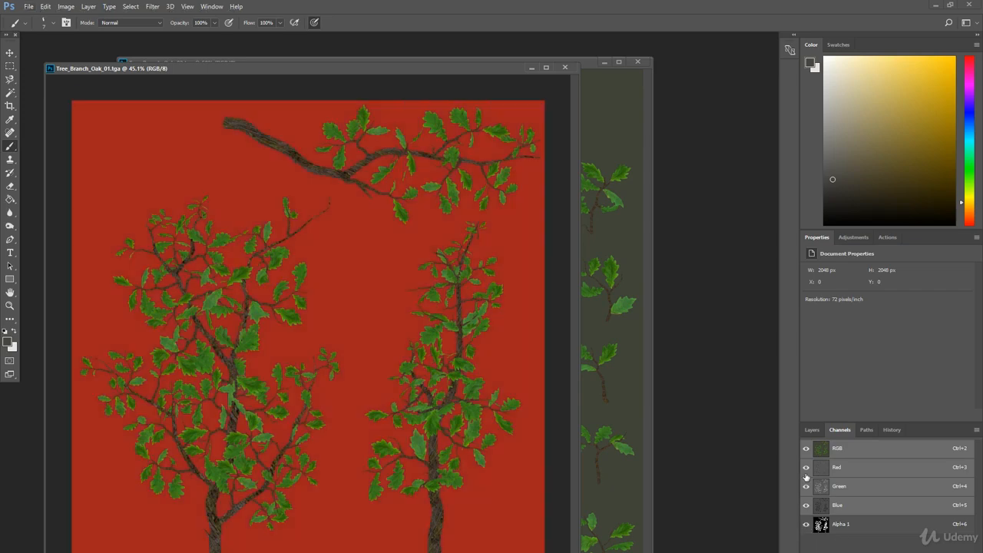
left_click(806, 449)
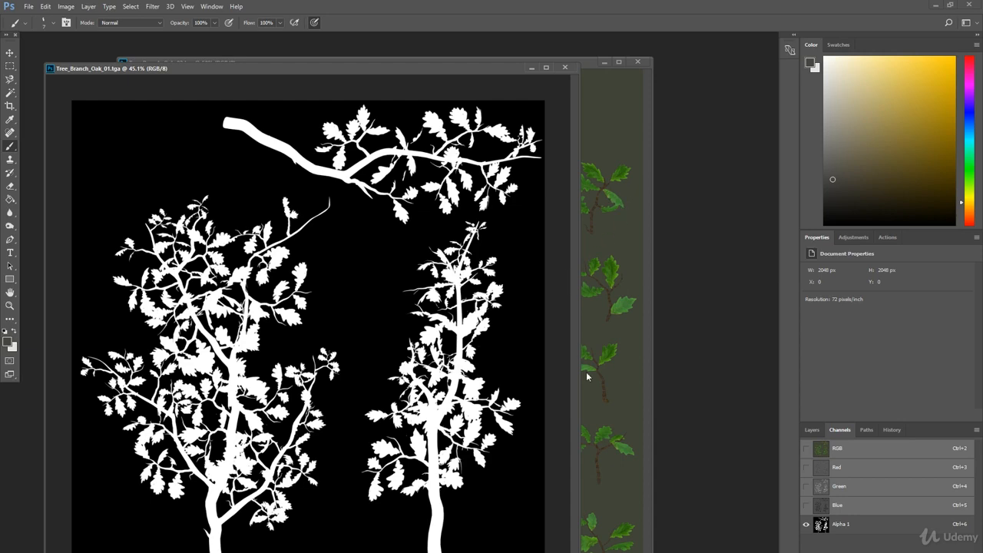
left_click(805, 448)
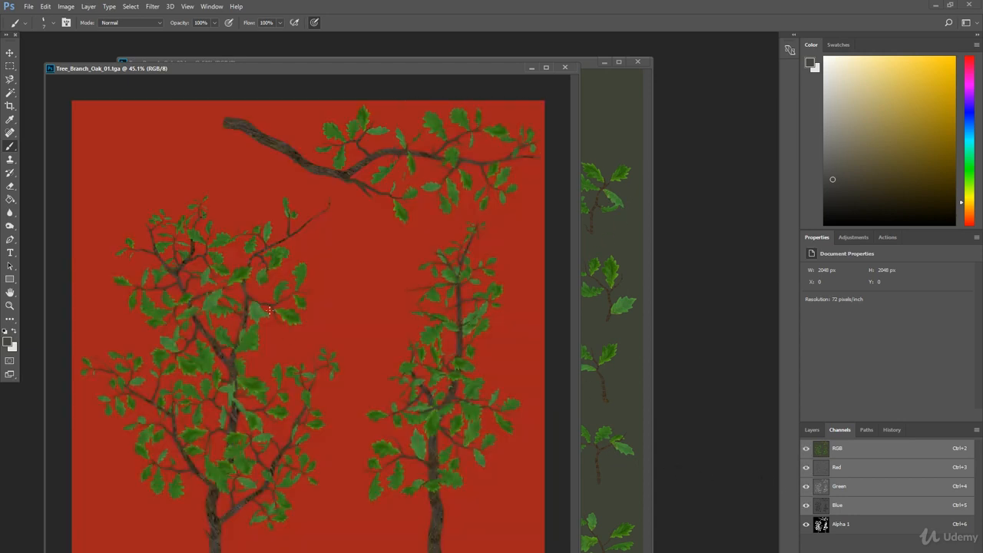
left_click(807, 524)
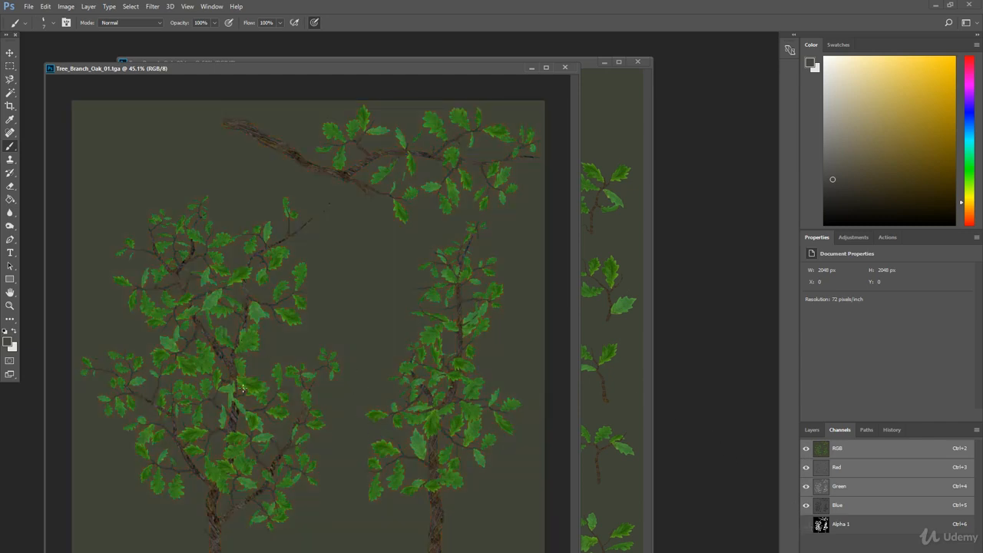
left_click(811, 429)
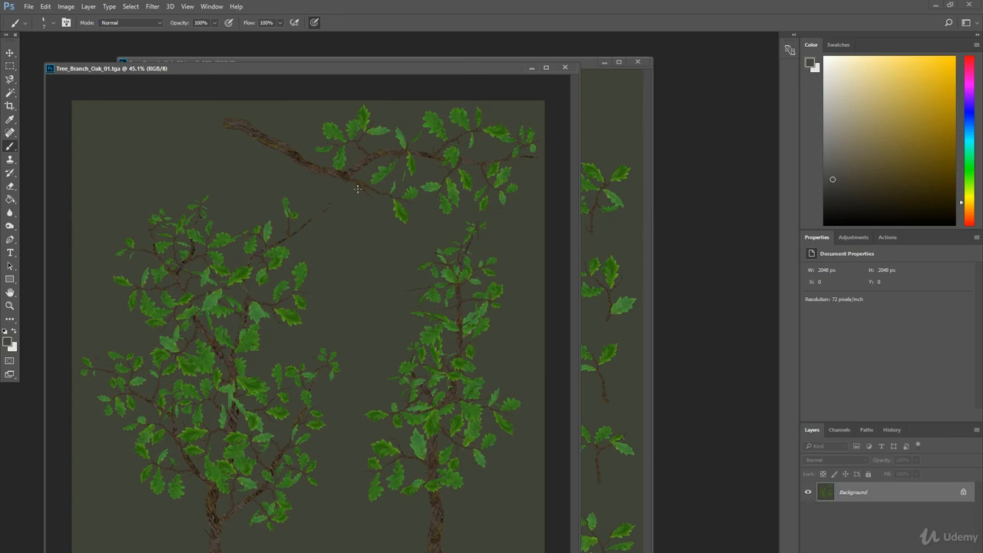
Bring Tree_Branch_Oak_02.tga to the front and display only its Alpha 1 channel.
left_click(599, 87)
left_click_drag(466, 65, 489, 49)
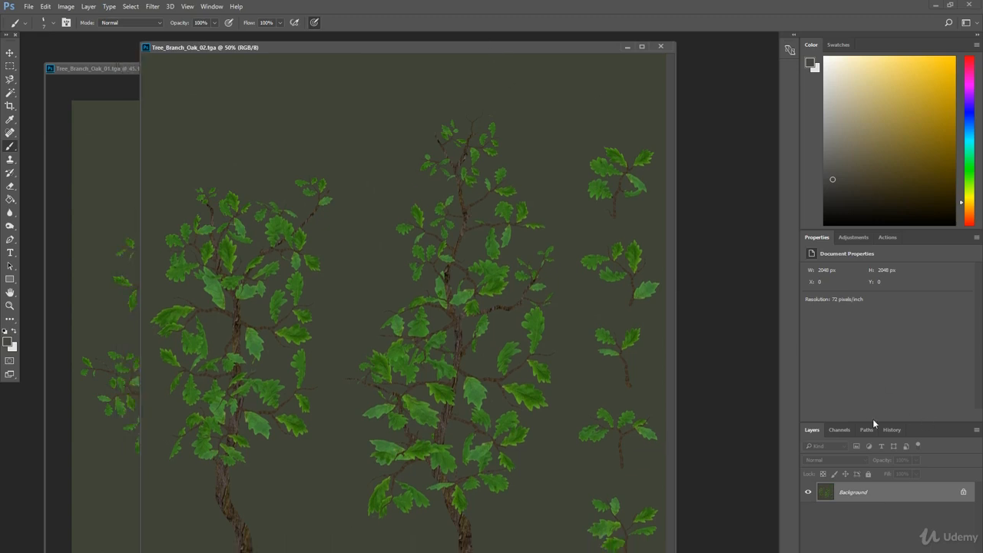
left_click(840, 429)
left_click(806, 524)
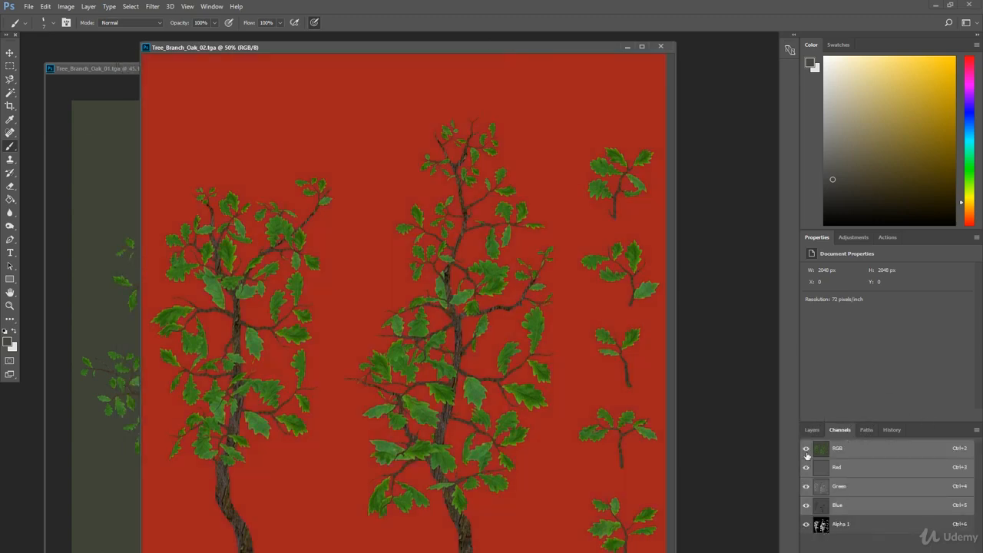
left_click(806, 449)
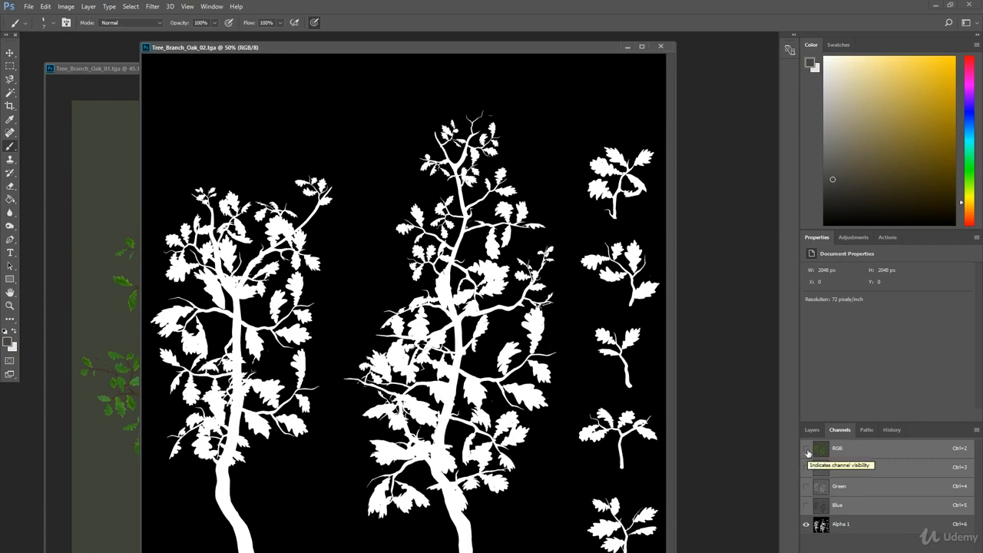
Examine the Tree_Branch_Oak_02.tga alpha mask up close, then show the RGB channels again and hide Alpha 1.
scroll(456, 354, "up", 2, "alt")
scroll(456, 353, "up", 1, "alt")
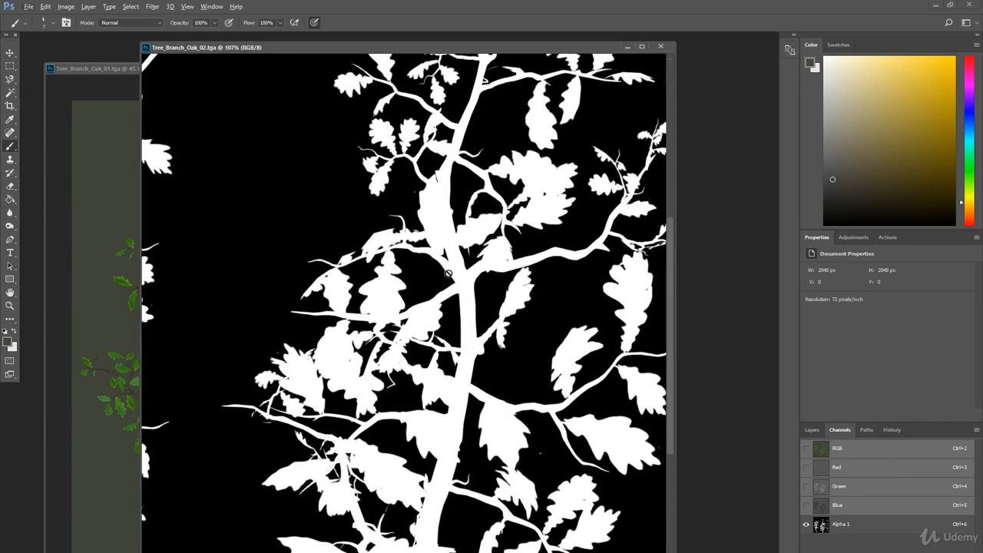
scroll(360, 363, "down", 3, "alt")
scroll(367, 378, "down", 3, "alt")
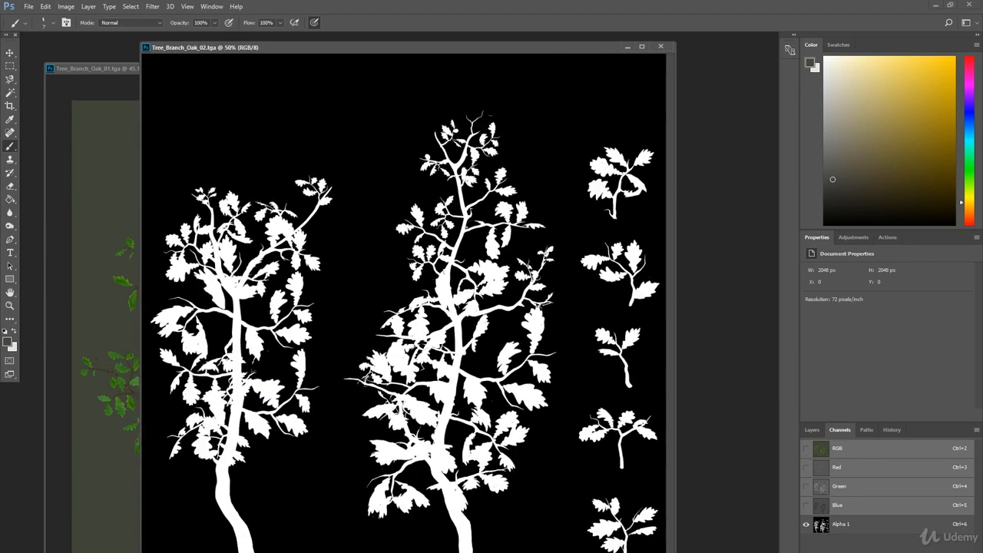
scroll(367, 378, "up", 1, "alt")
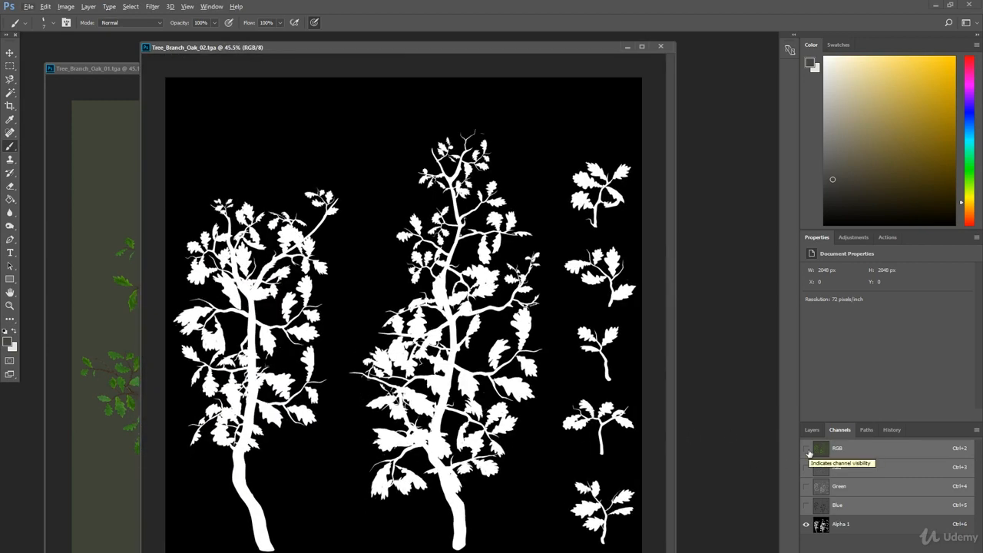
left_click(806, 450)
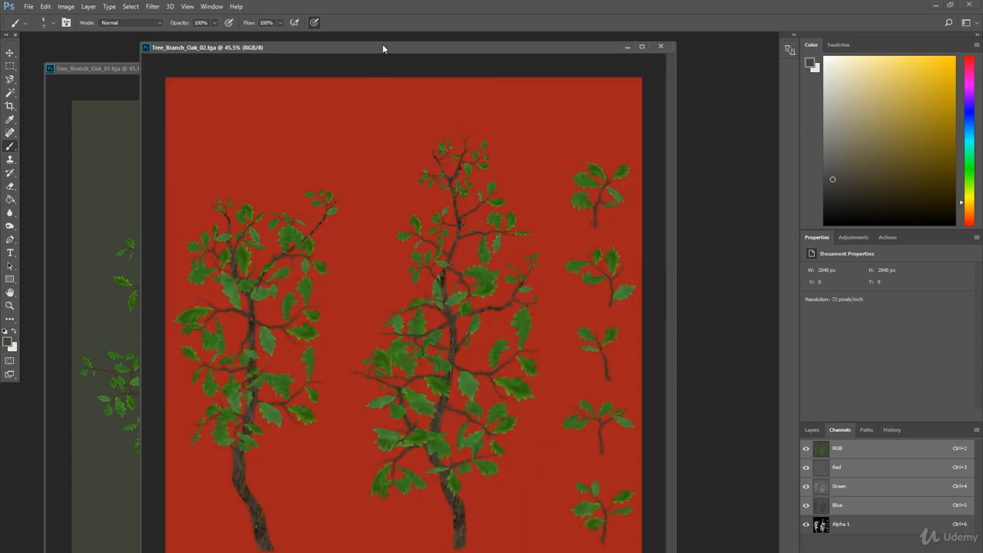
left_click(806, 524)
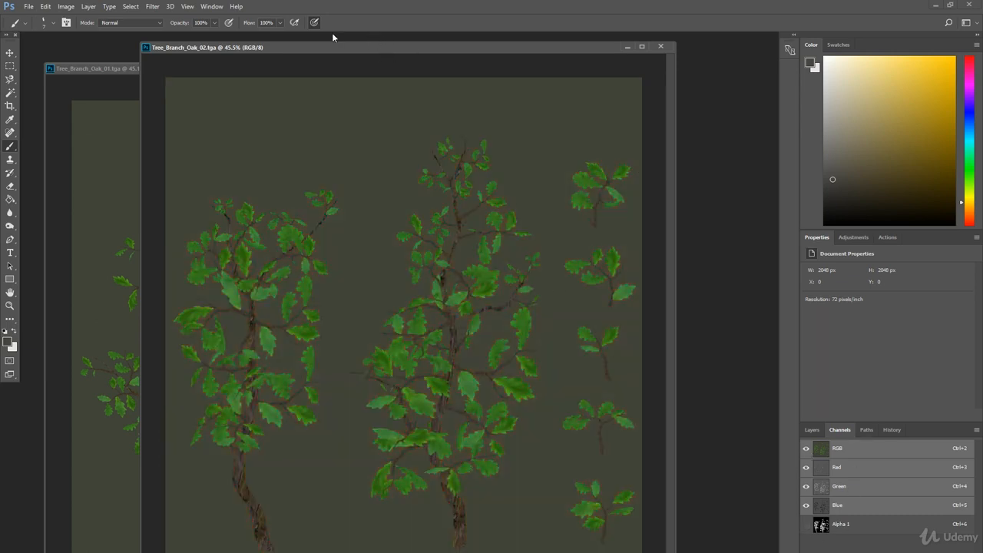